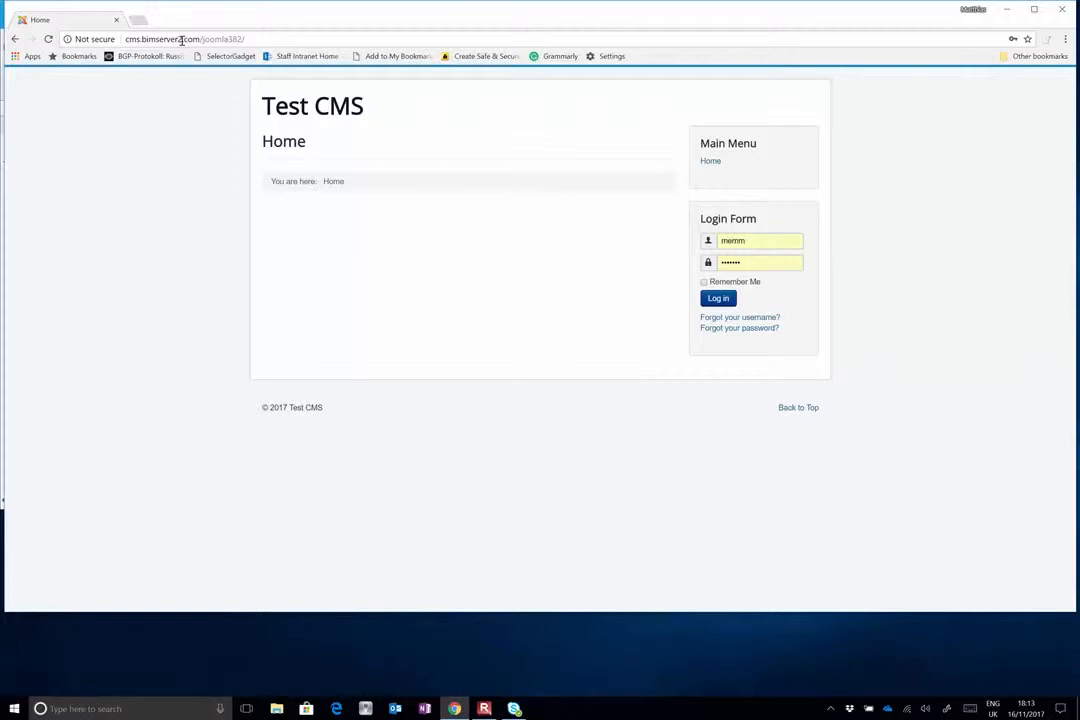
Copy the site's address and open its administrator login page, cms.bimserver2.com/joomla382/administrator/, in a new browser tab
left_click(265, 40)
key("ctrl+c")
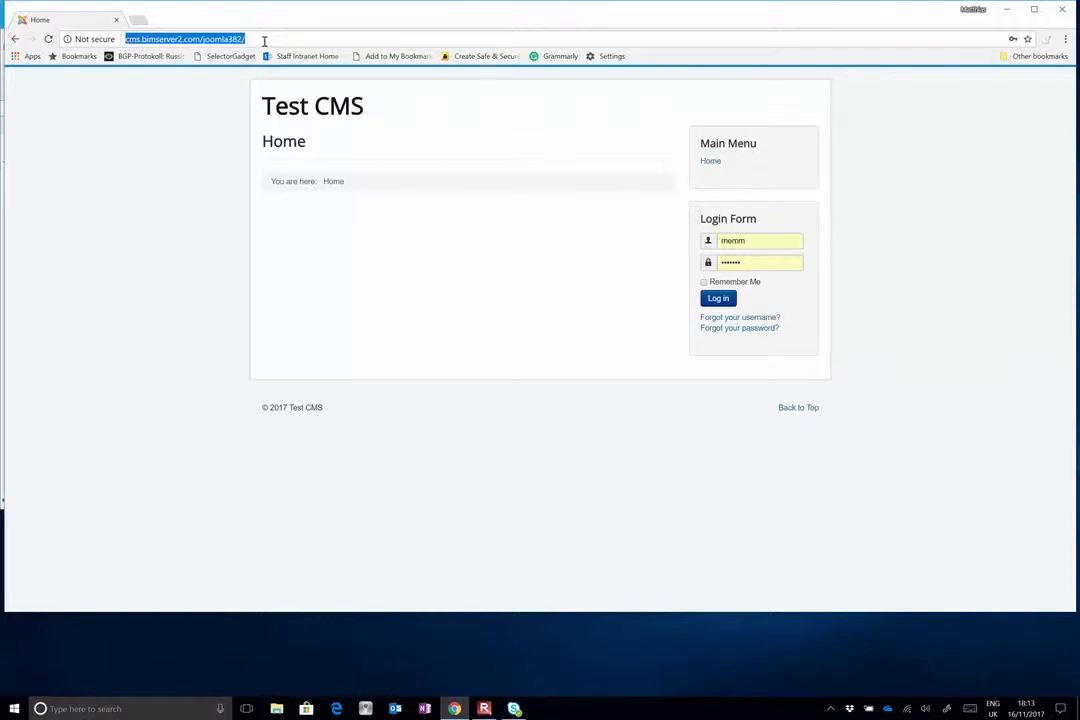
left_click(139, 20)
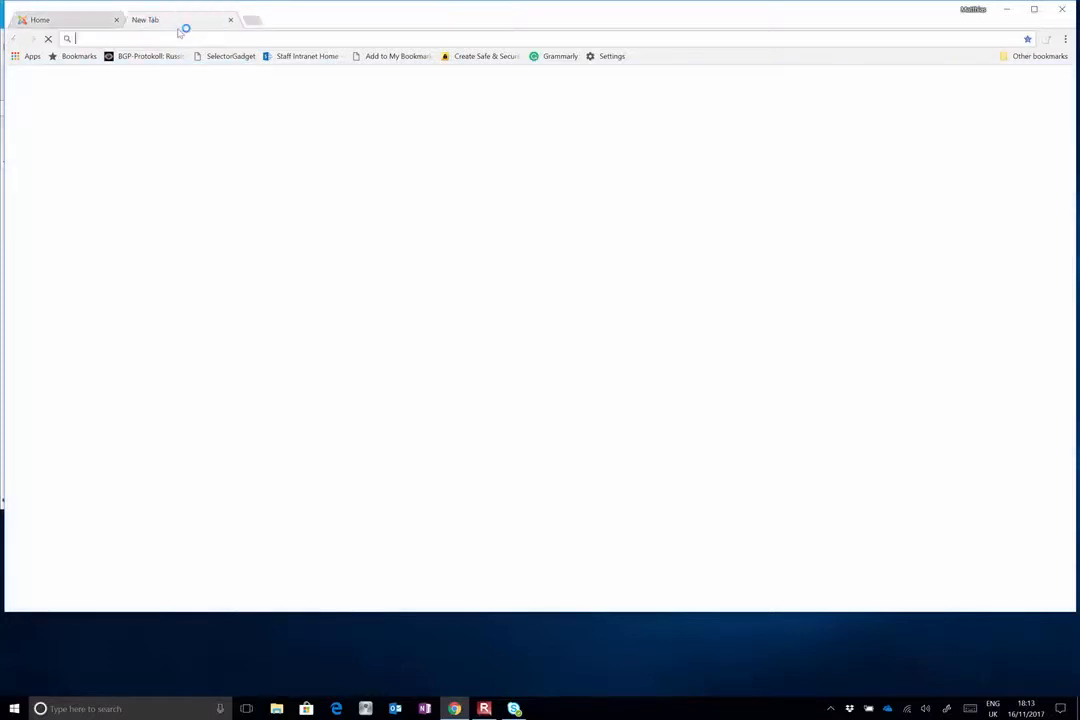
key("ctrl+v")
type("ad")
key("Down")
key("Return")
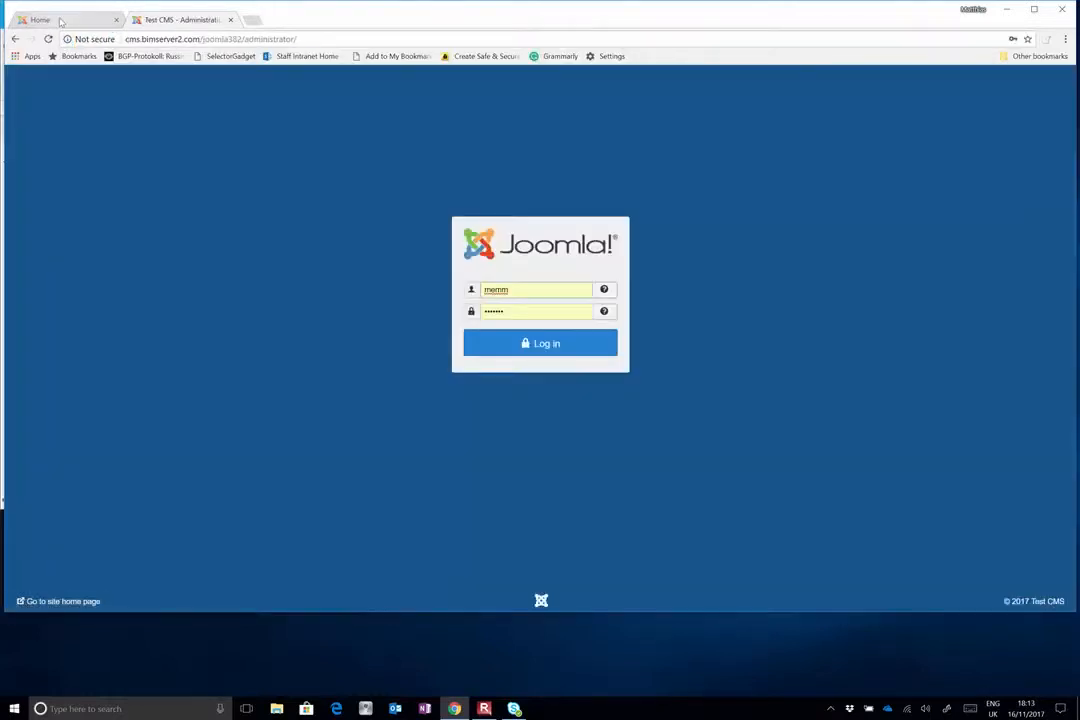
Compare the public Test CMS home page with the administrator login page
left_click(52, 19)
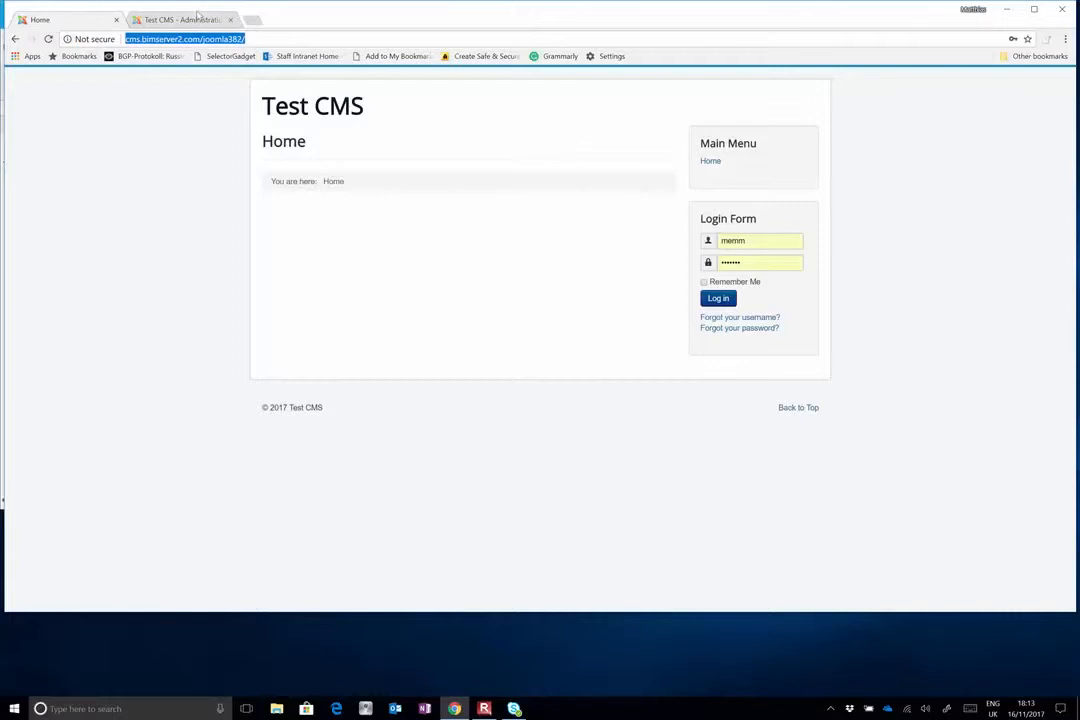
left_click(169, 16)
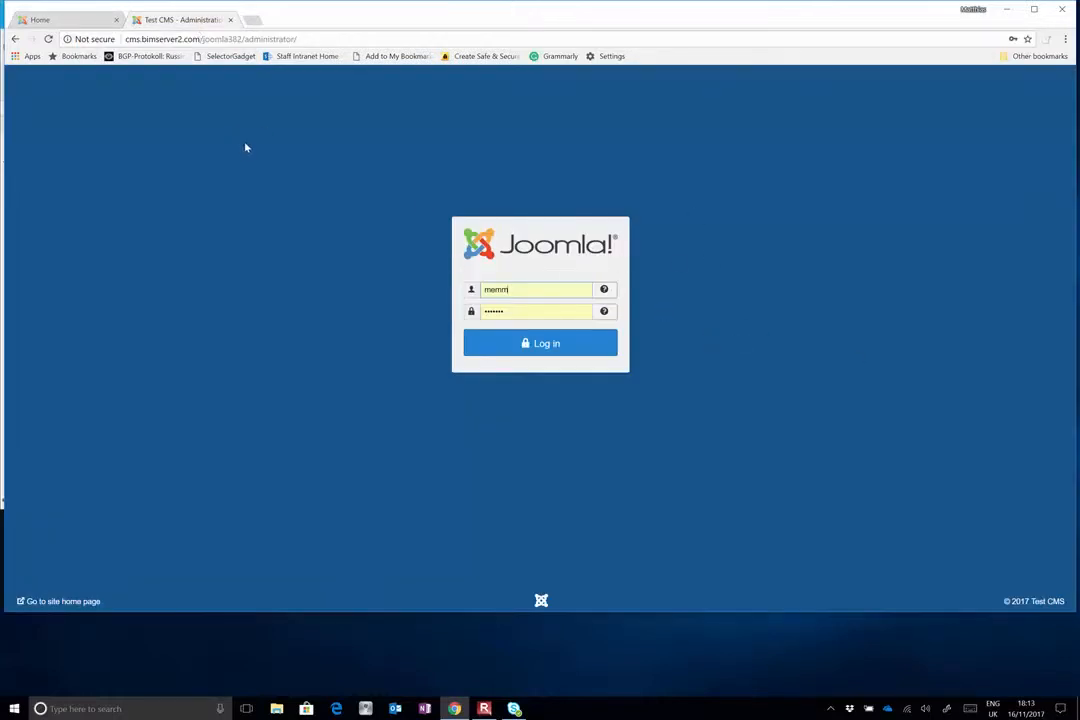
left_click(62, 19)
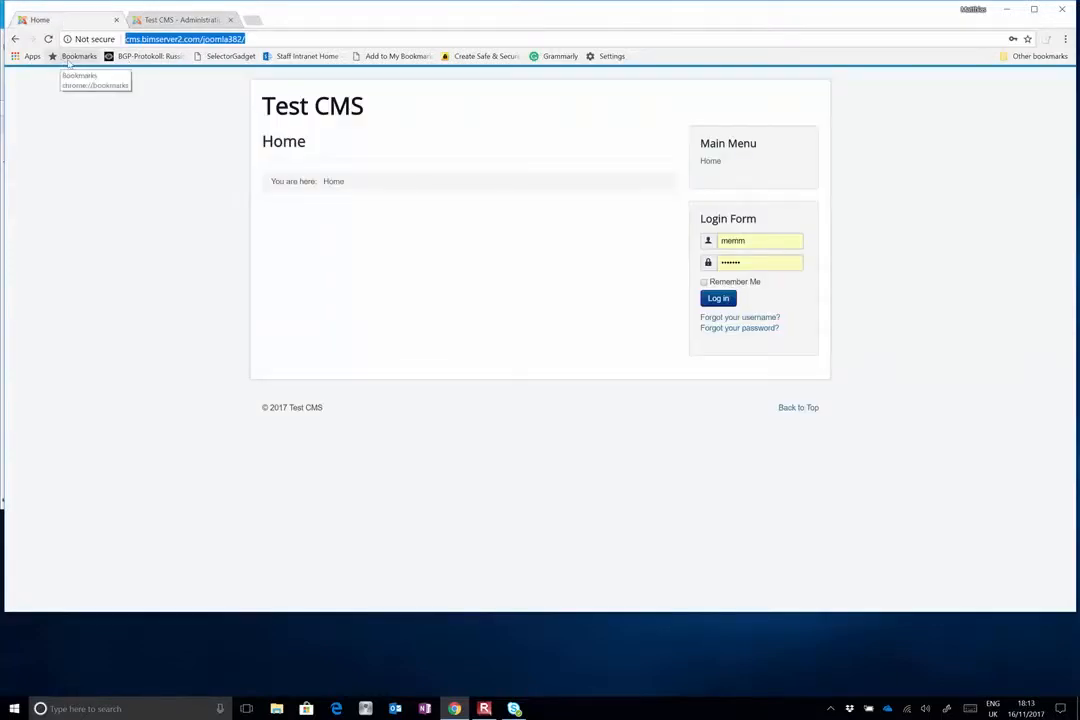
left_click(166, 20)
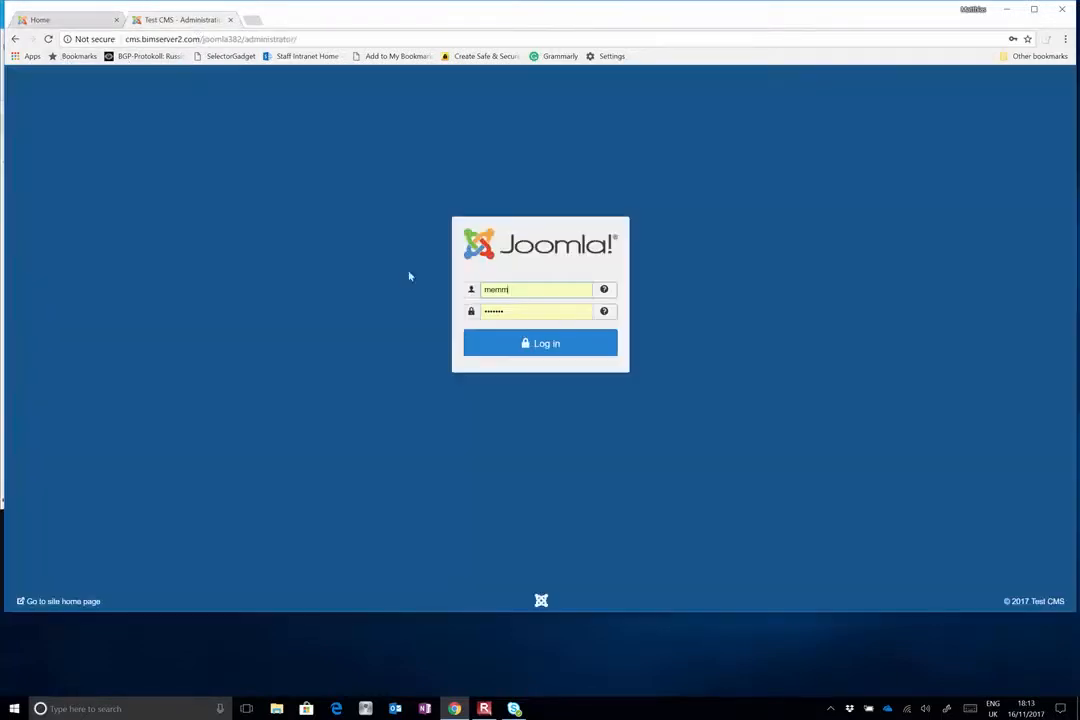
Log in to the Joomla administration with the prefilled credentials and set statistics collection to Always
left_click(550, 350)
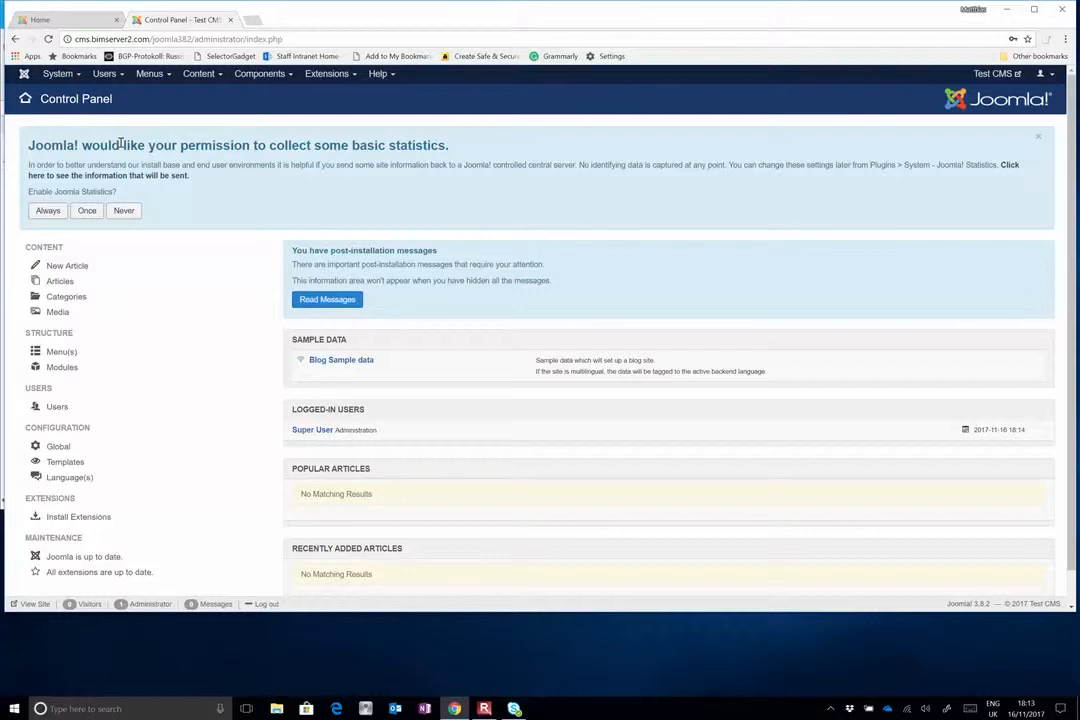
left_click(50, 213)
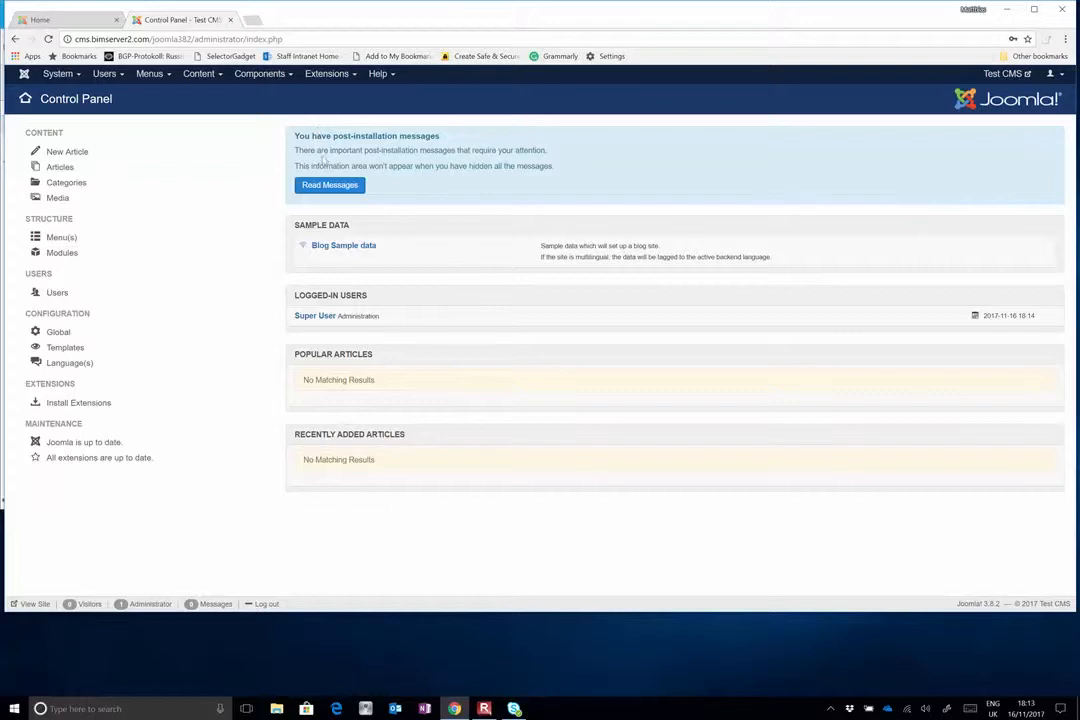
Open the post-installation messages and hide the ones about the next major release and stats collection
left_click(337, 185)
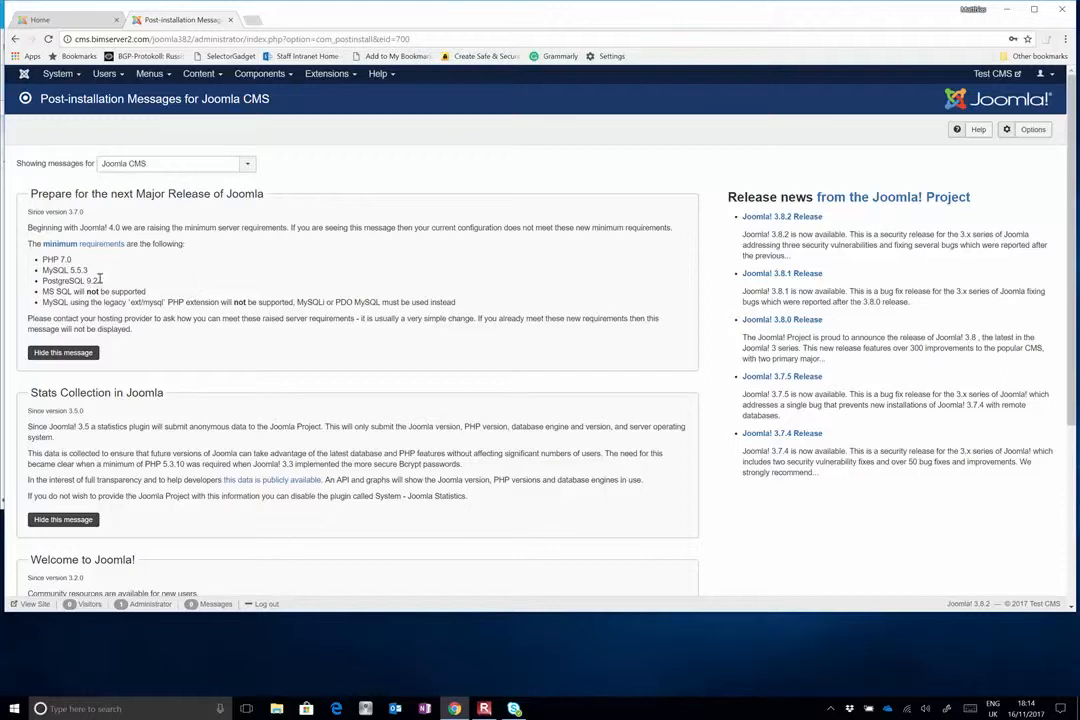
left_click_drag(46, 259, 148, 294)
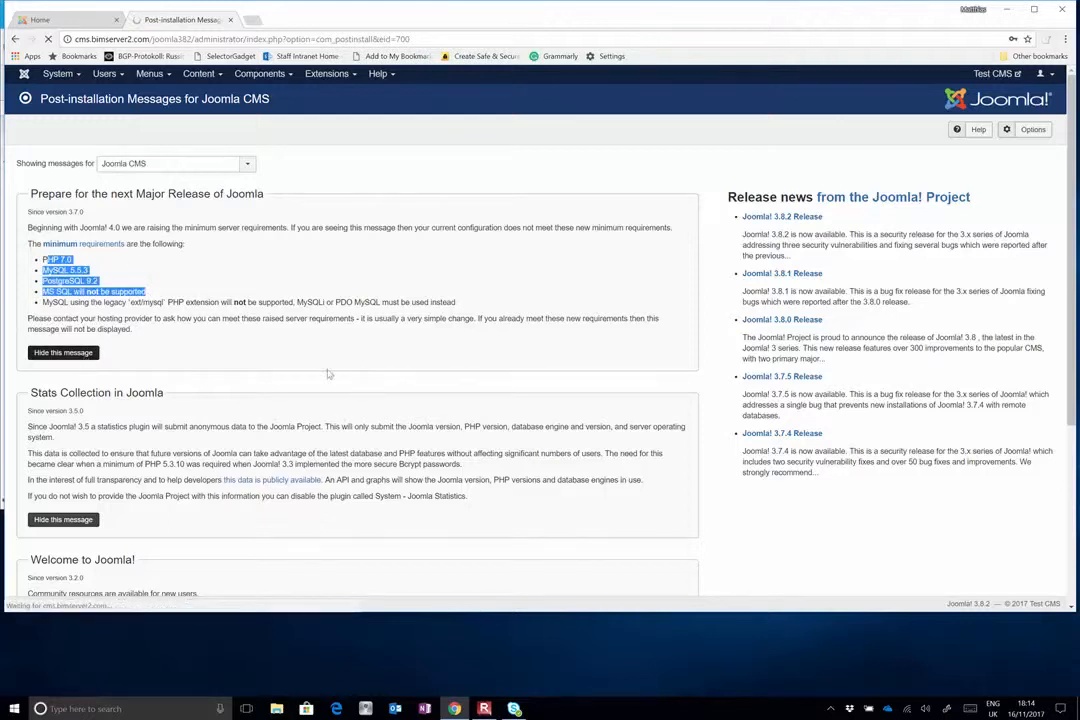
left_click(58, 355)
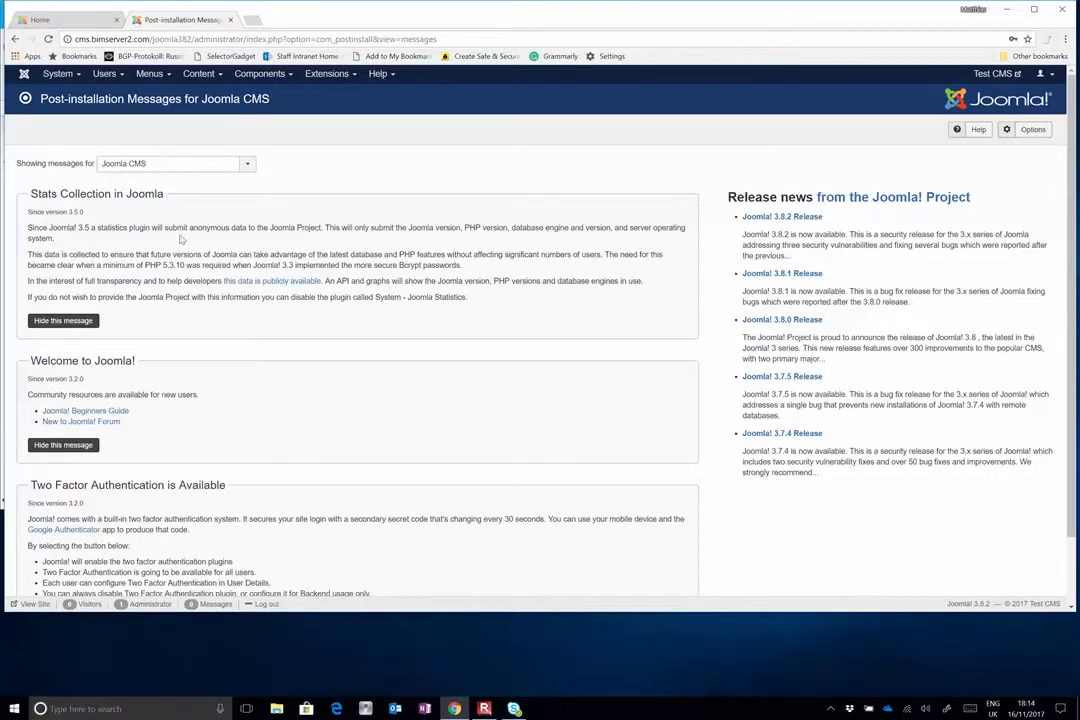
left_click(55, 322)
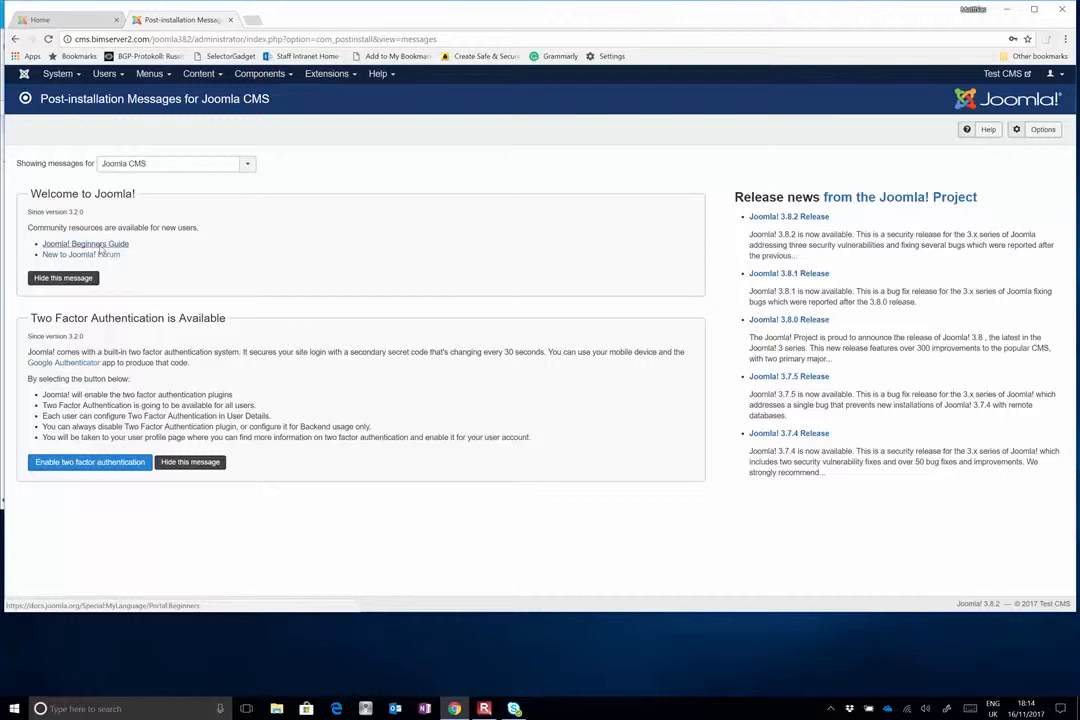
Open the Joomla! Beginners Guide from the welcome message in a separate tab and skim through its contents
right_click(100, 249)
left_click(124, 255)
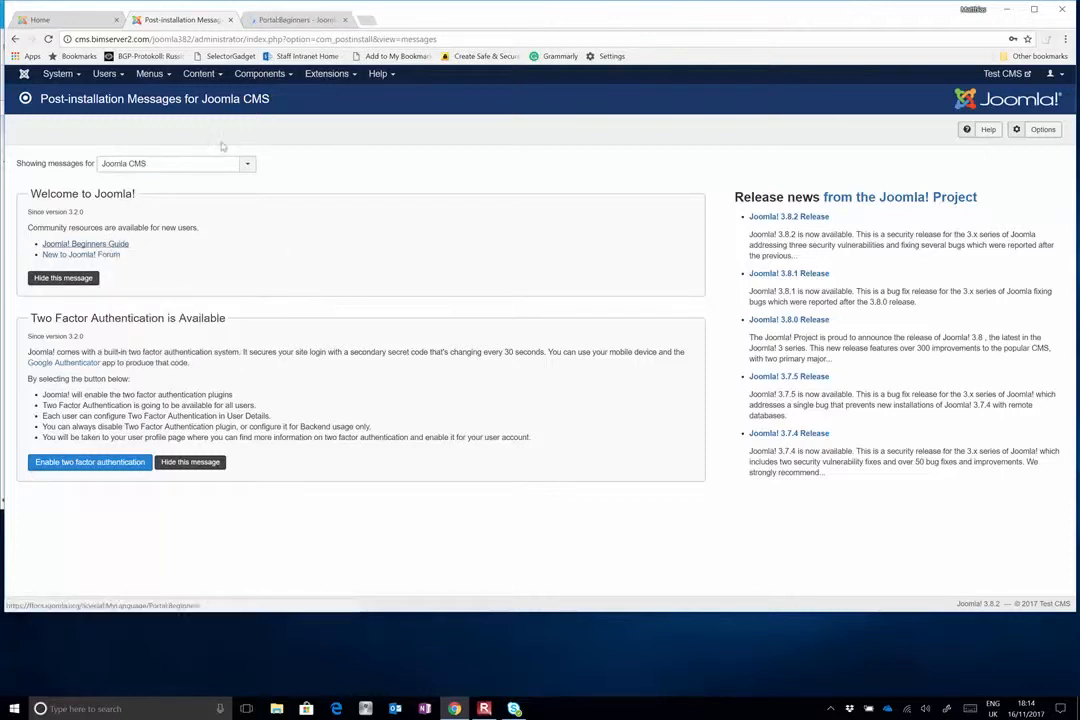
left_click(296, 20)
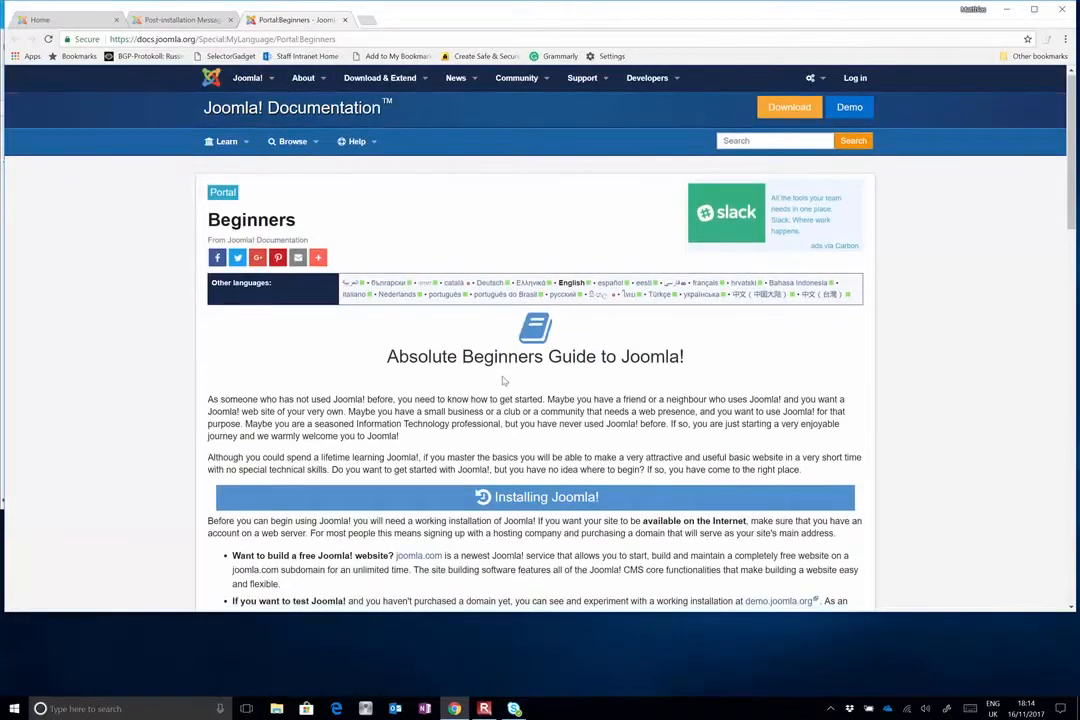
scroll(508, 364, "down", 5)
scroll(504, 377, "down", 8)
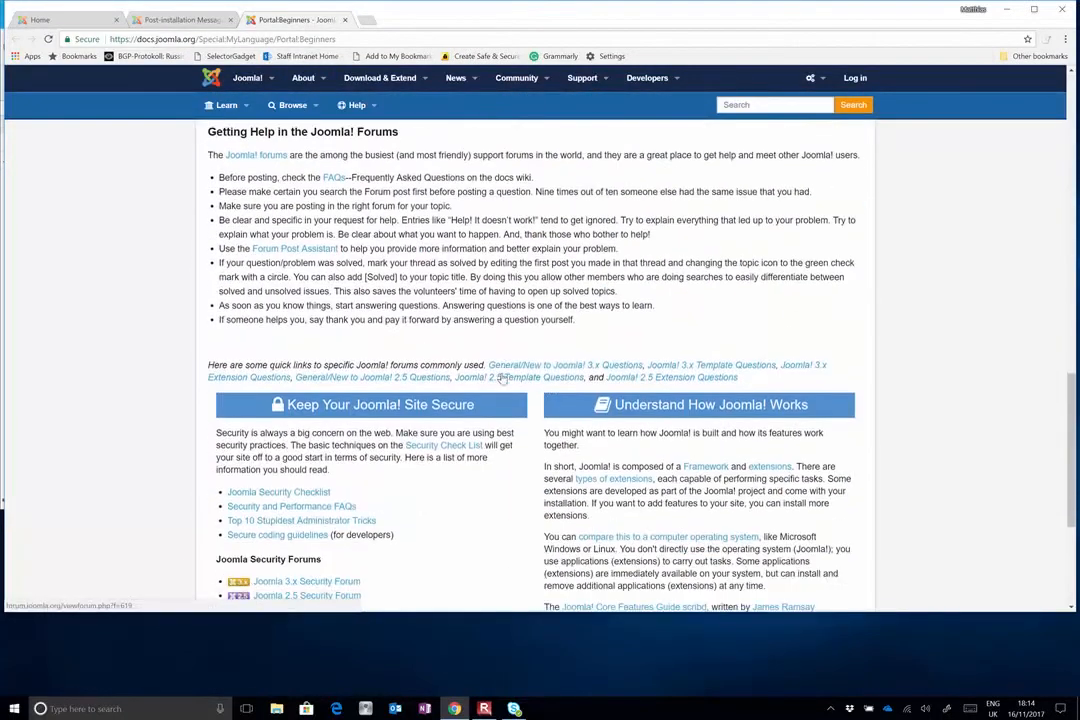
scroll(504, 378, "up", 10)
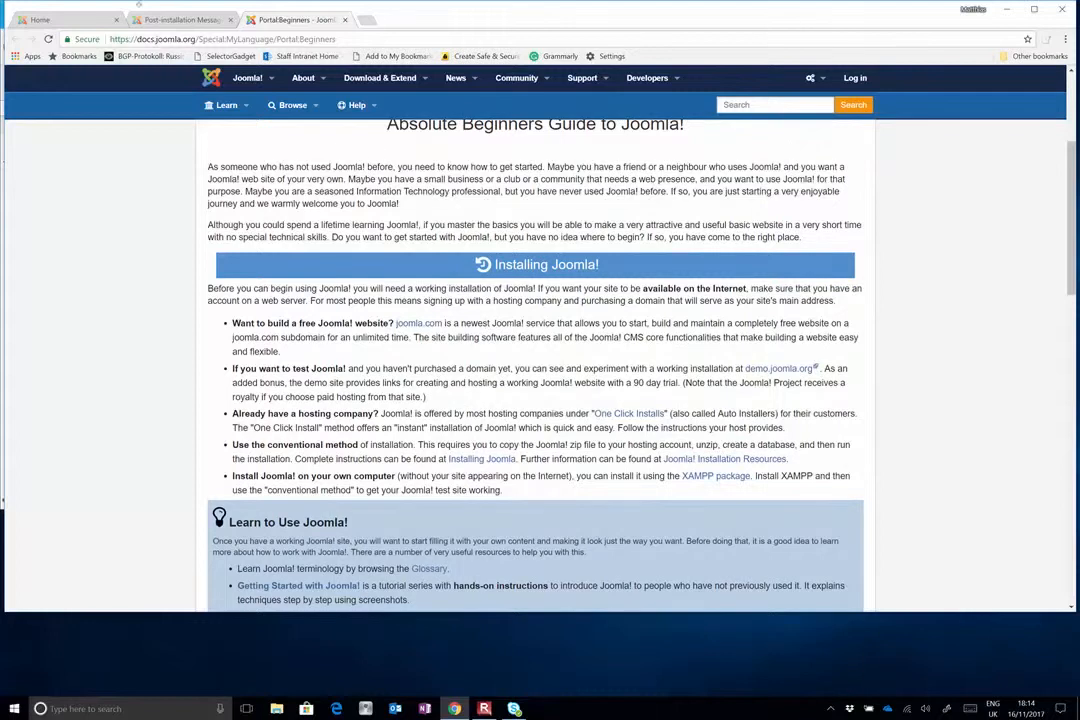
Return to the post-installation messages and hide the Welcome to Joomla! and Two Factor Authentication messages
left_click(170, 20)
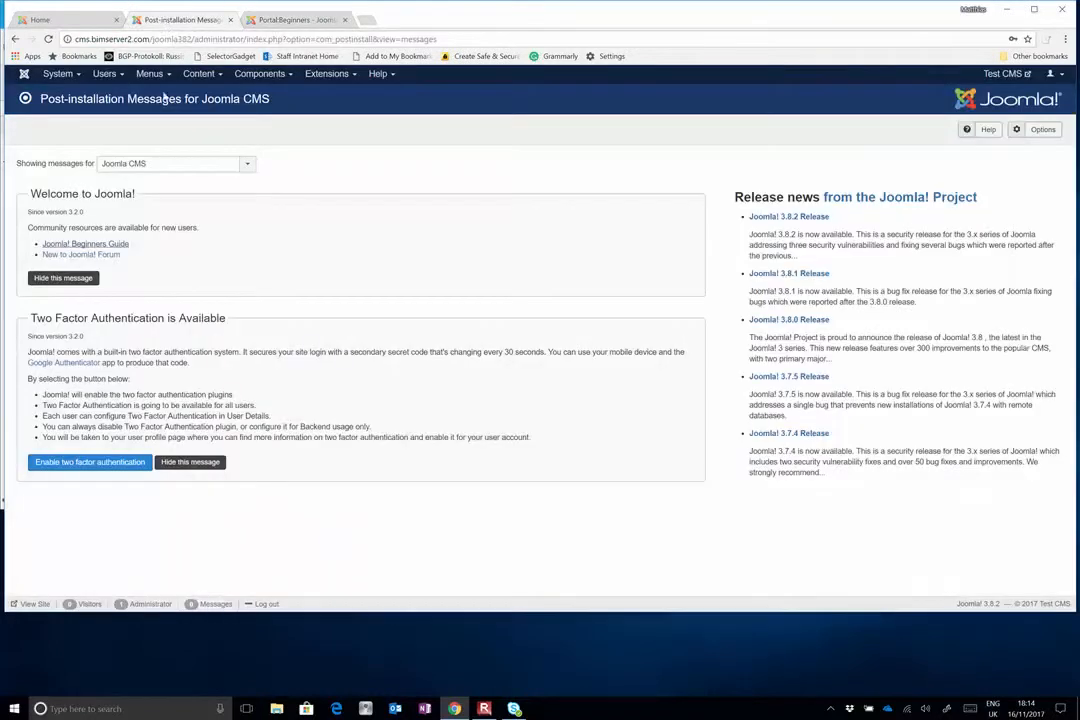
left_click(46, 279)
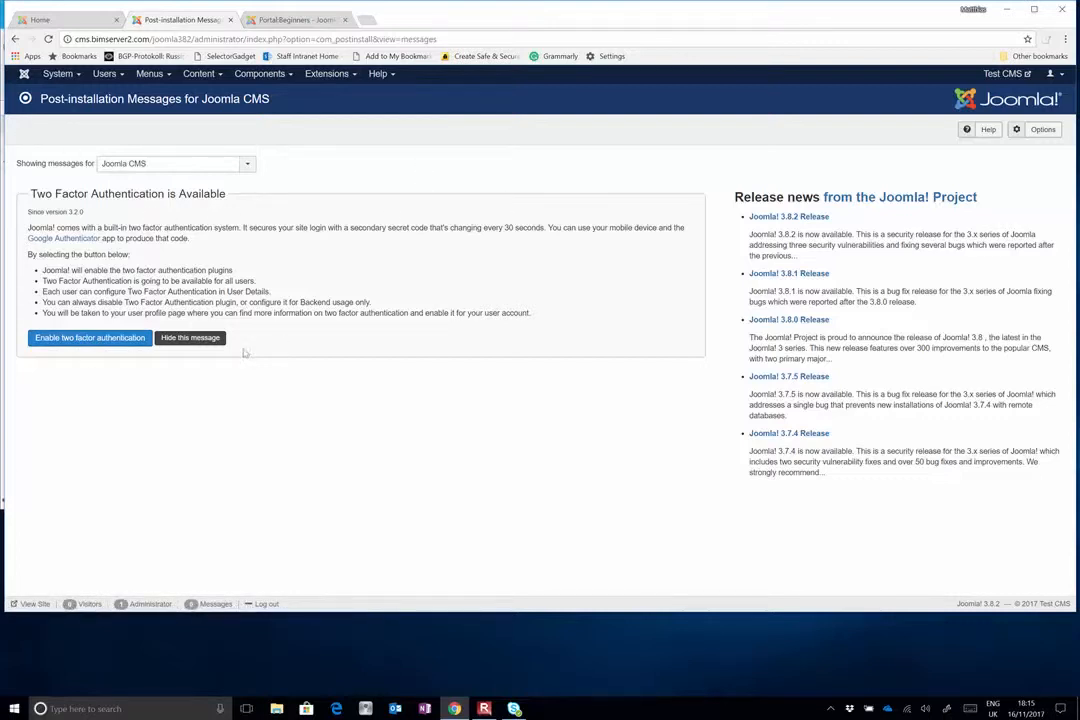
left_click(212, 339)
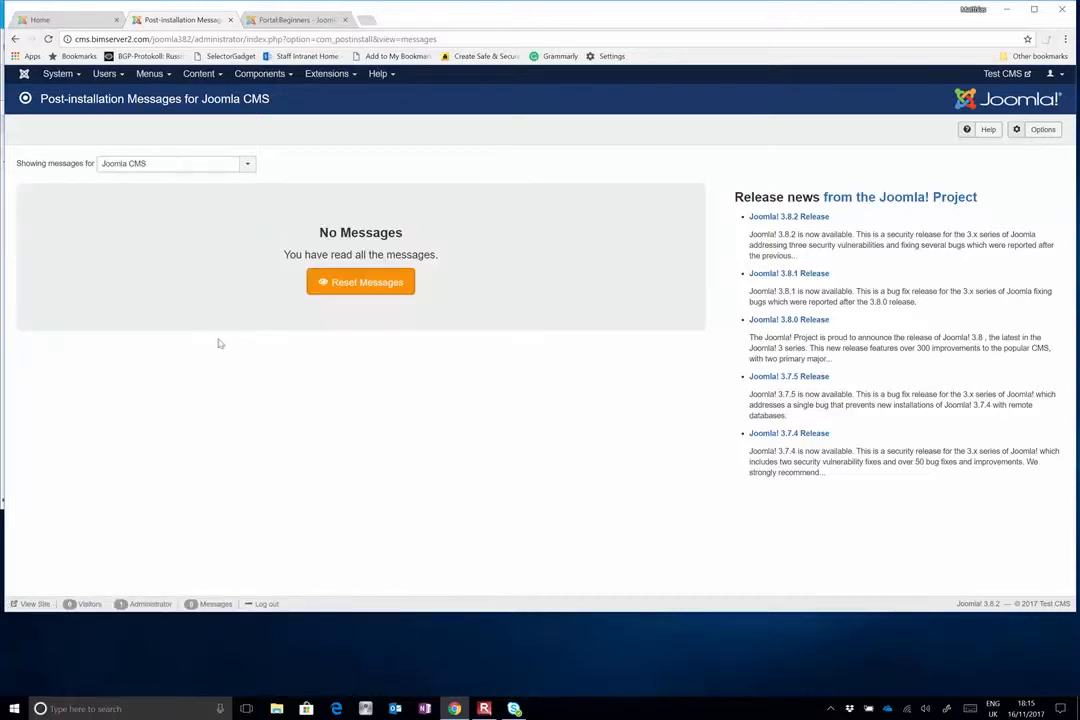
Go back to the Control Panel and maximize the browser window
left_click(24, 76)
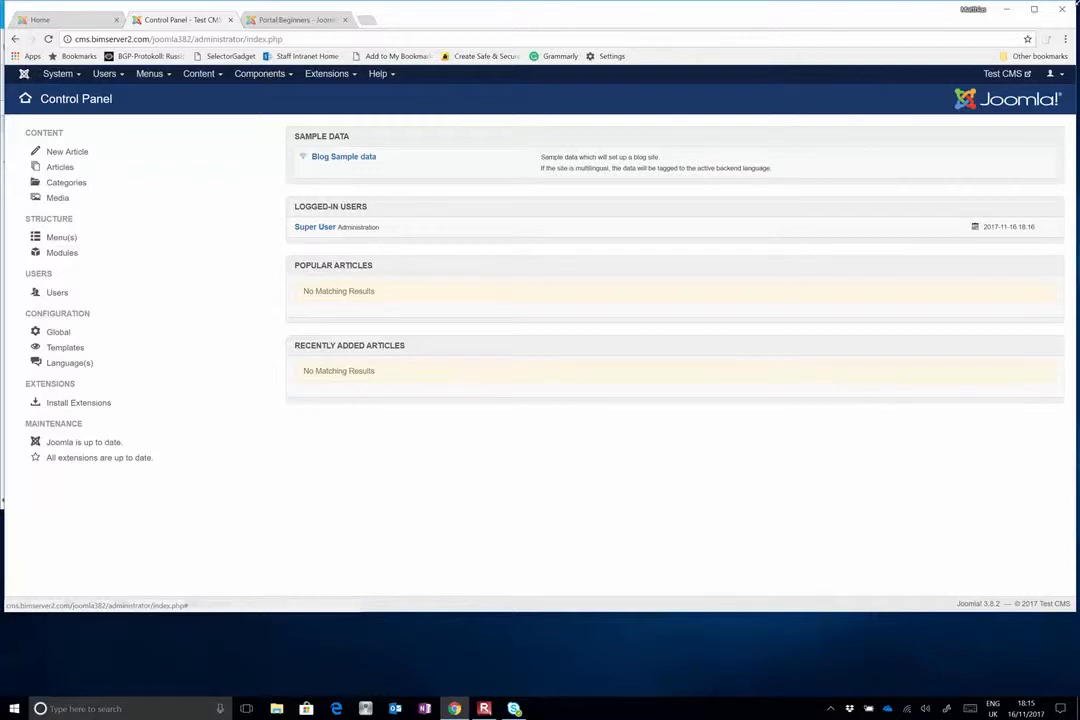
left_click(1034, 9)
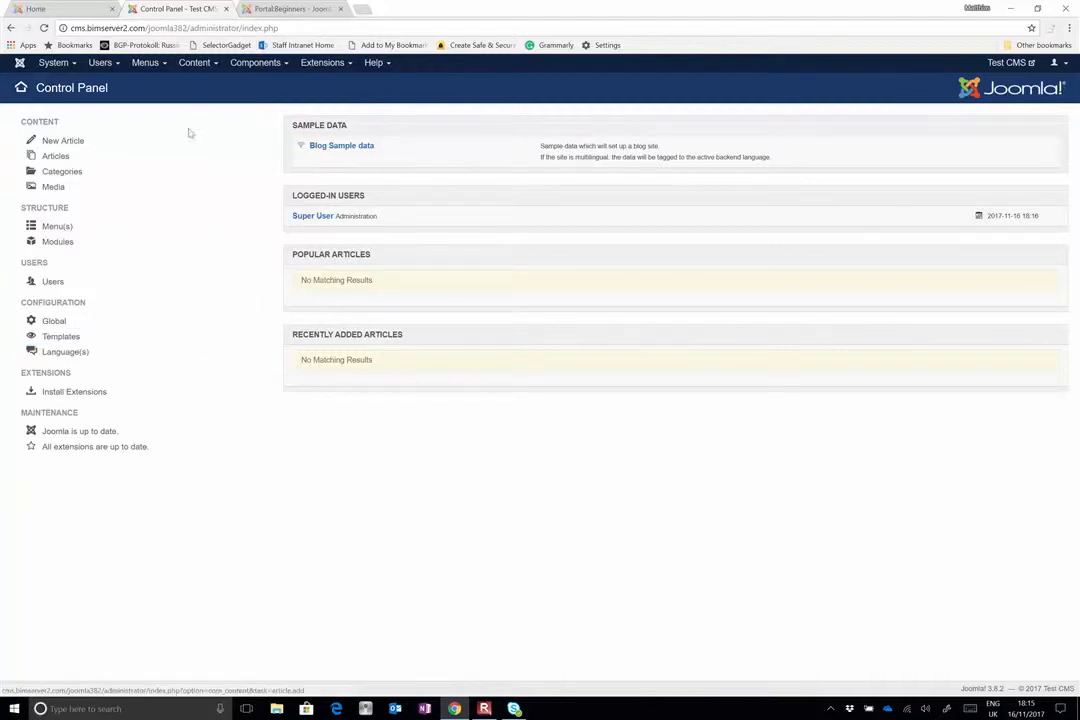
Look through the administration options for system, menus, content, components, extensions and help from the Control Panel
left_click(70, 66)
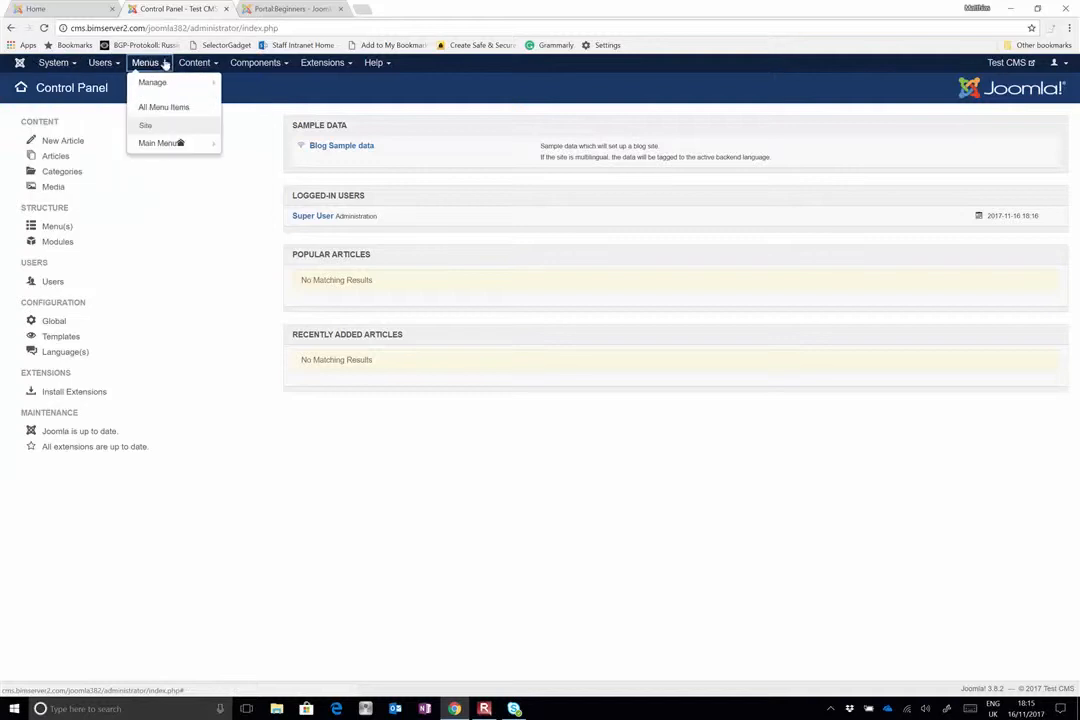
mouse_move(257, 64)
mouse_move(330, 63)
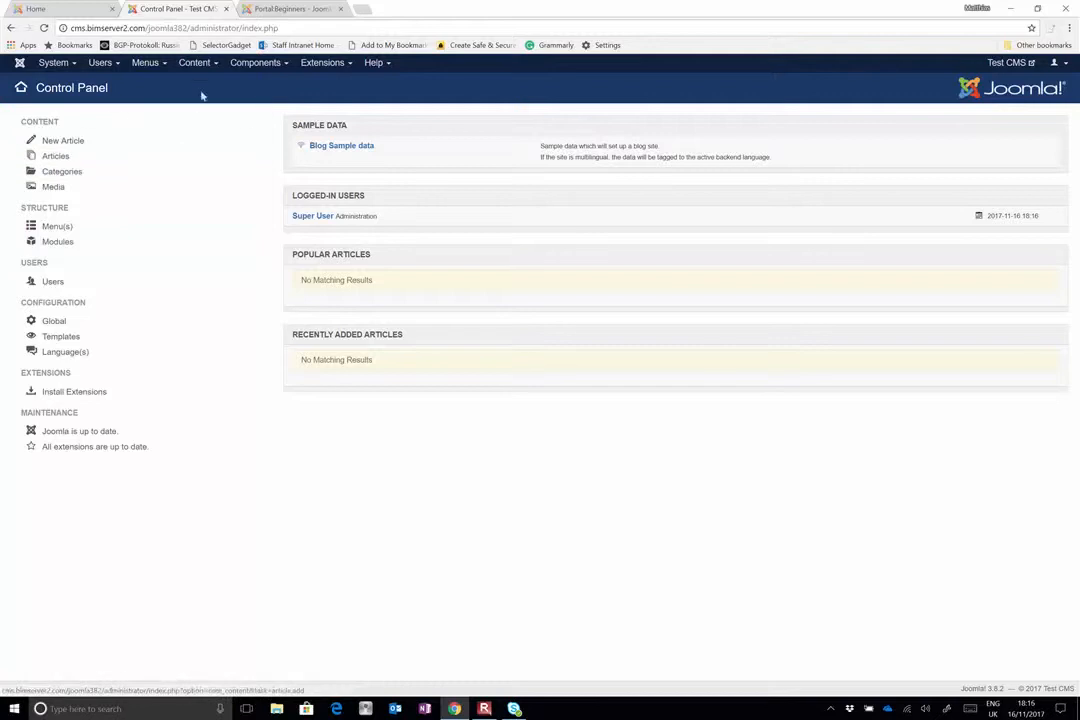
mouse_move(203, 70)
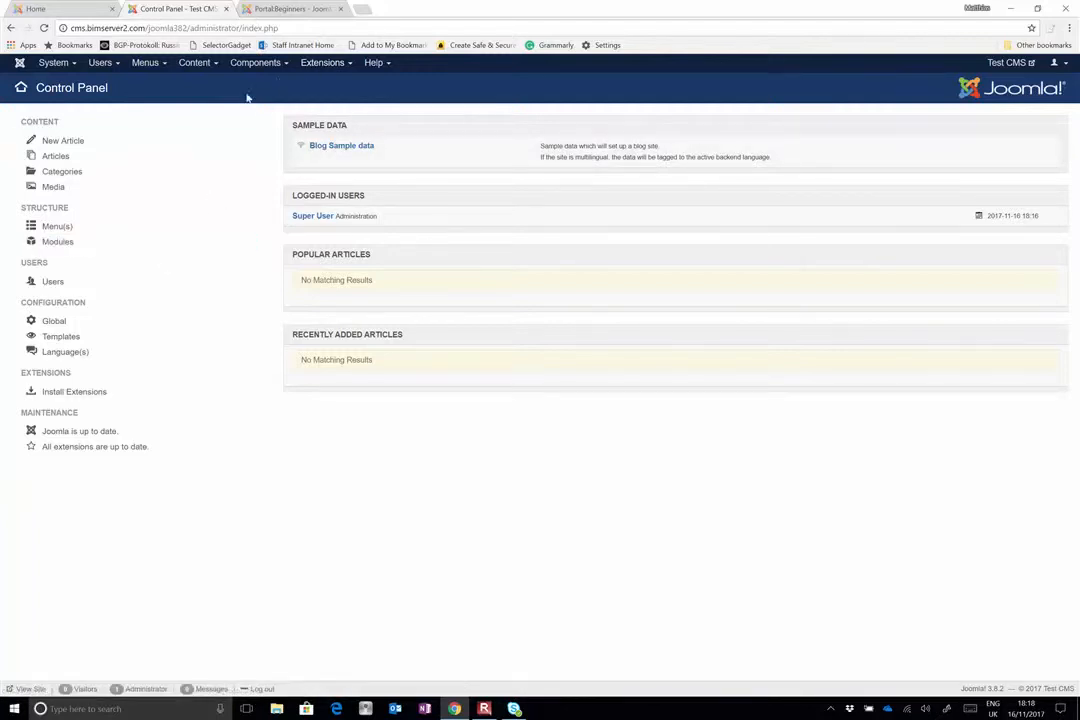
left_click(317, 66)
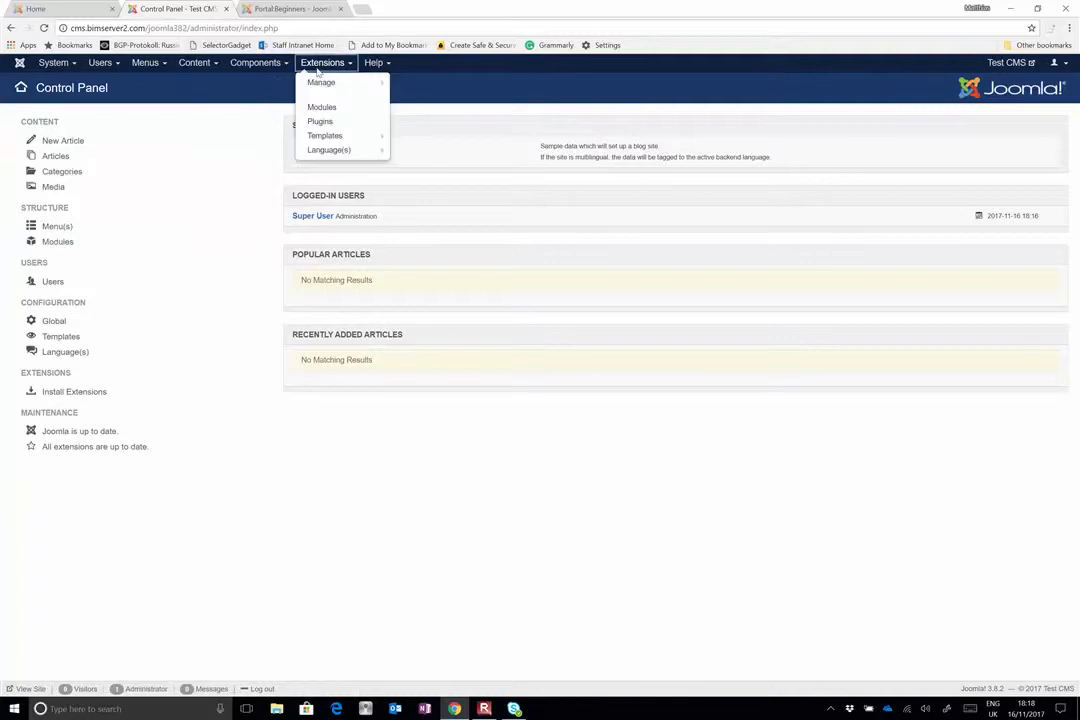
mouse_move(321, 84)
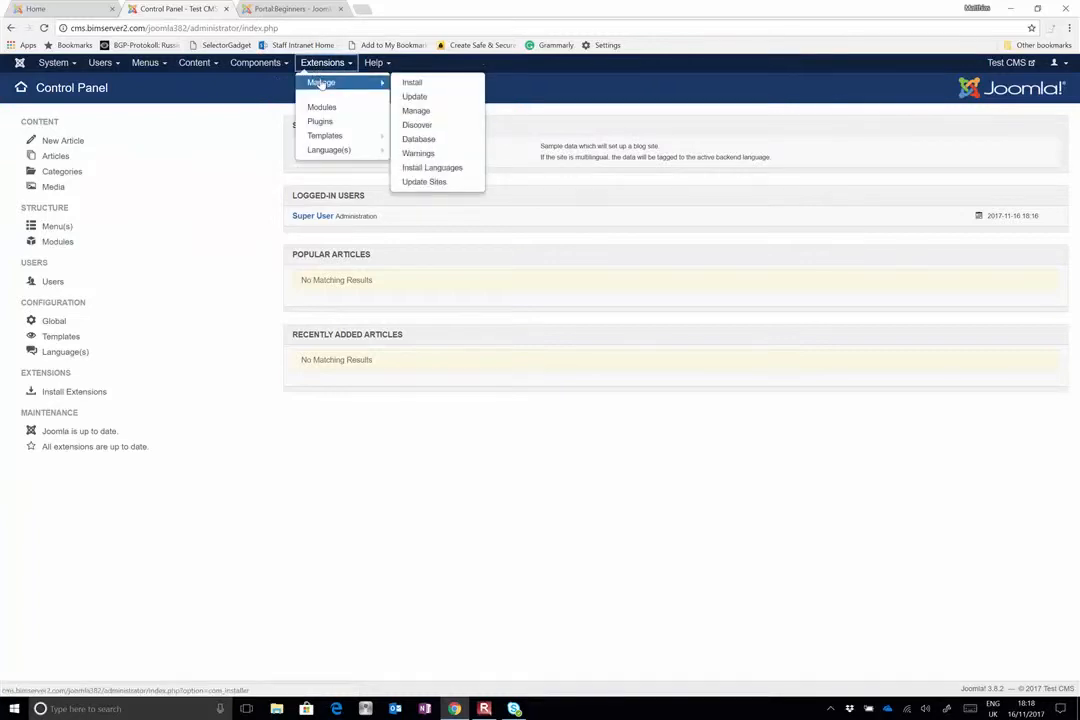
left_click(268, 66)
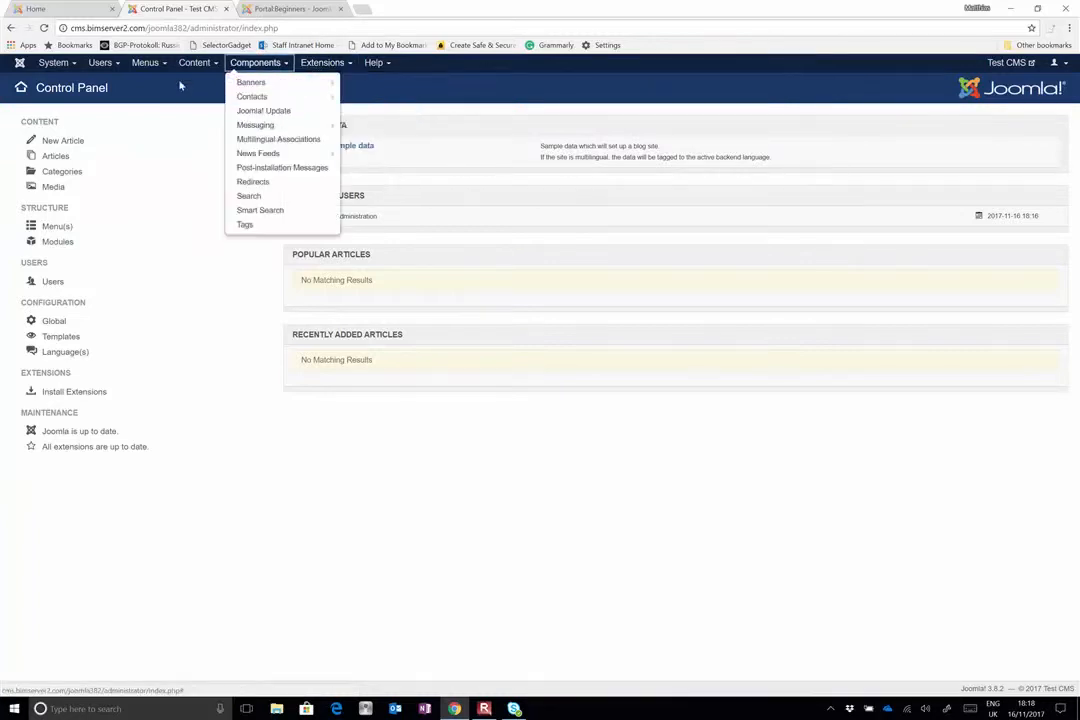
left_click(341, 66)
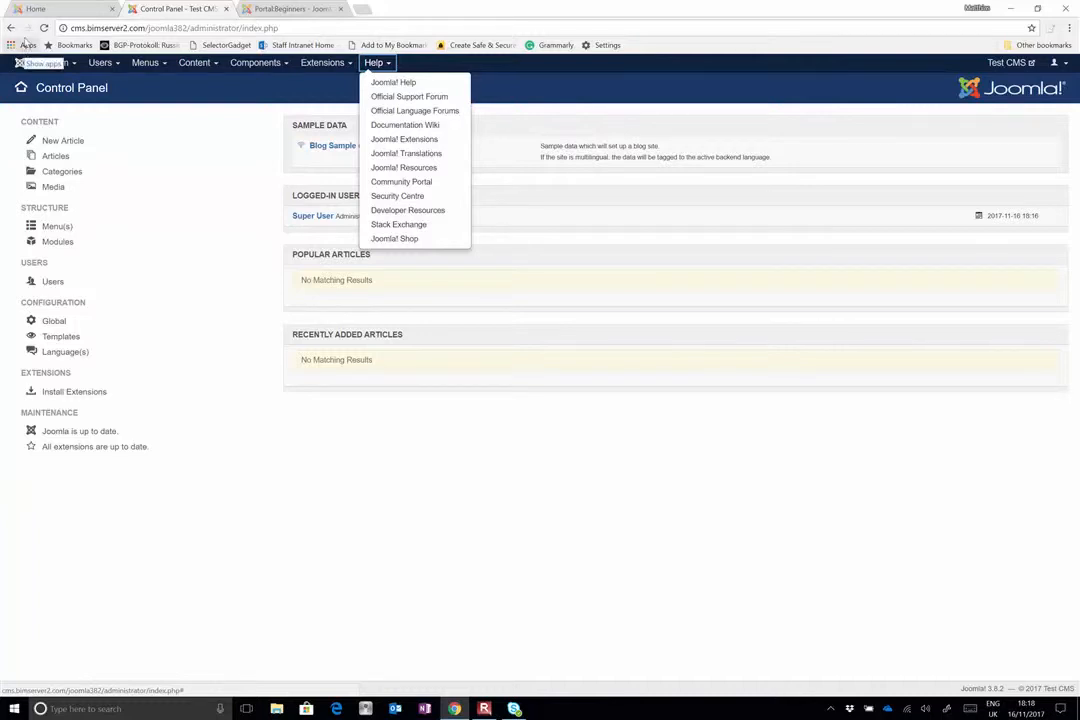
mouse_move(55, 63)
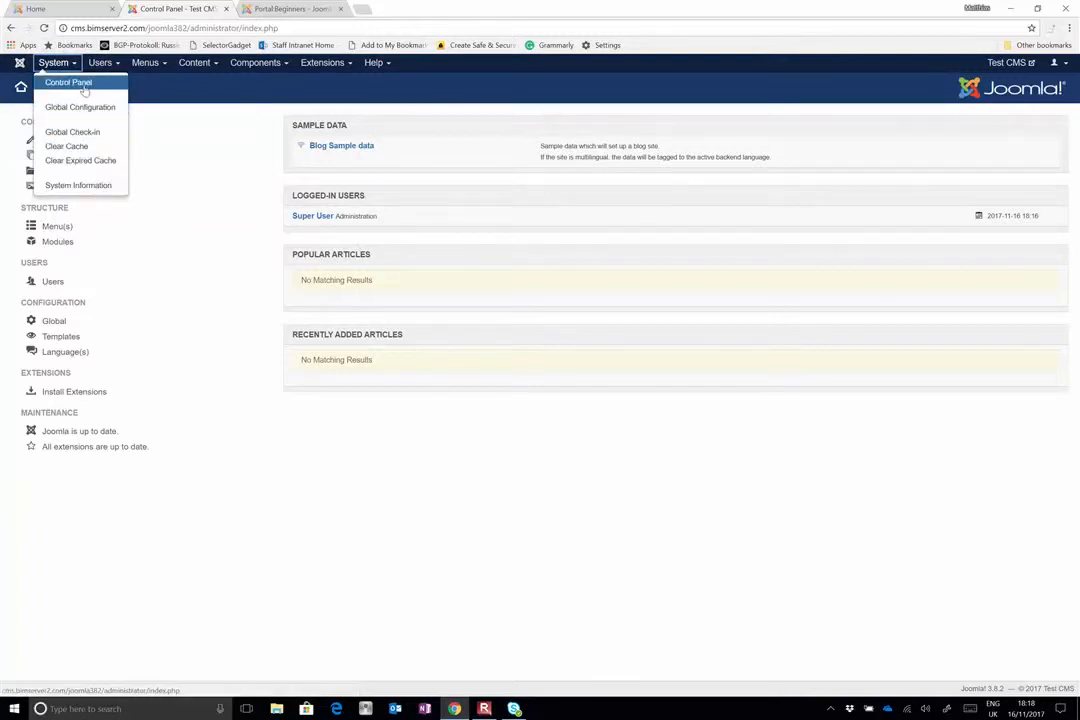
left_click(84, 88)
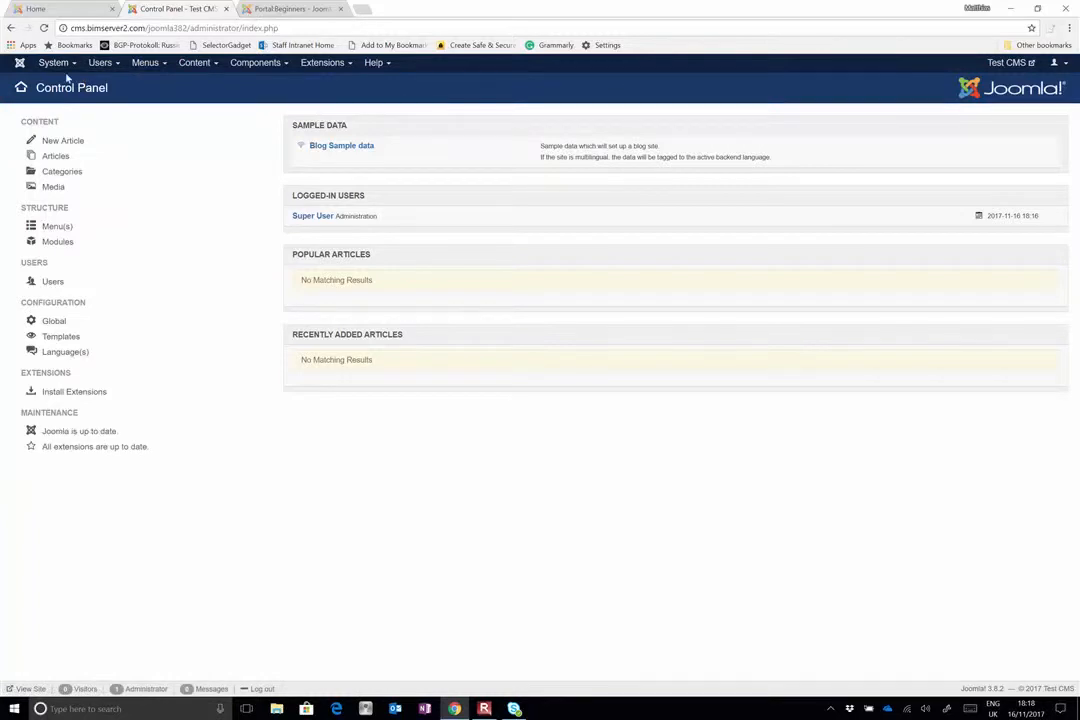
Set Site Offline to Yes in the Global Configuration's site settings and save the configuration
left_click(53, 62)
left_click(79, 107)
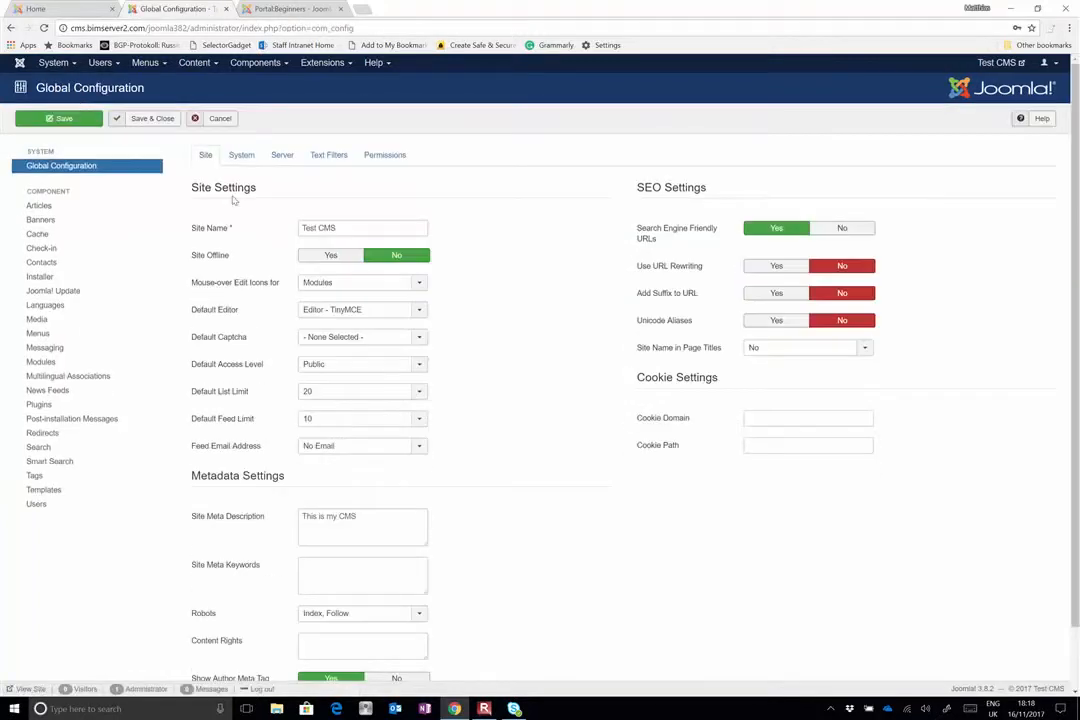
triple_click(357, 231)
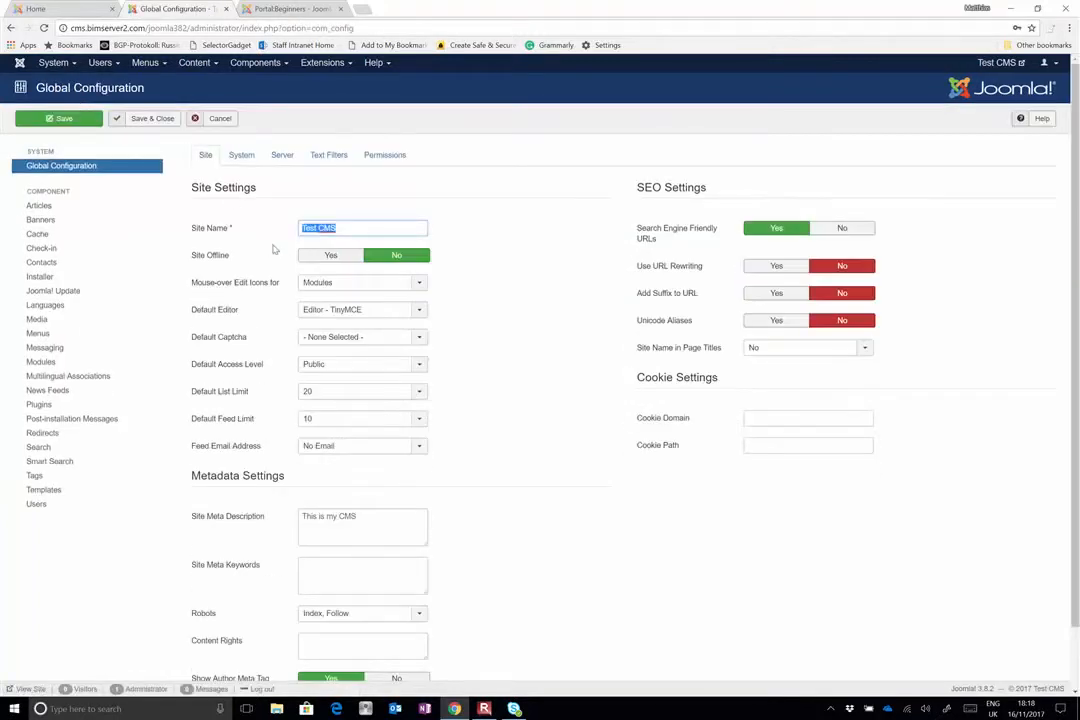
left_click(330, 256)
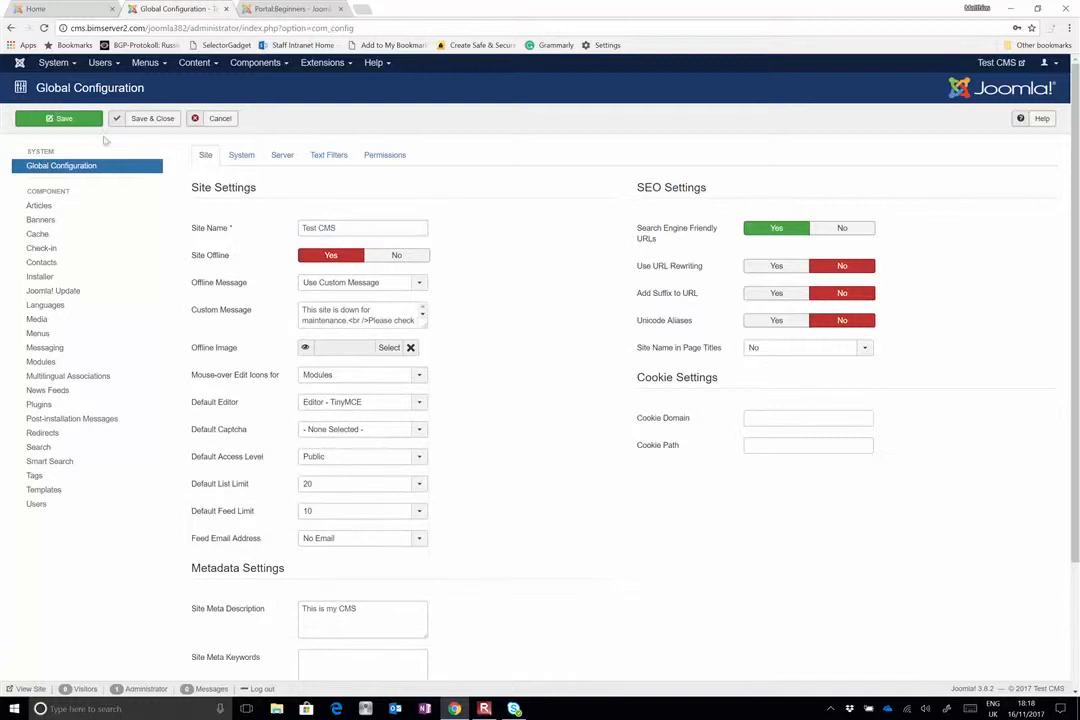
left_click(78, 119)
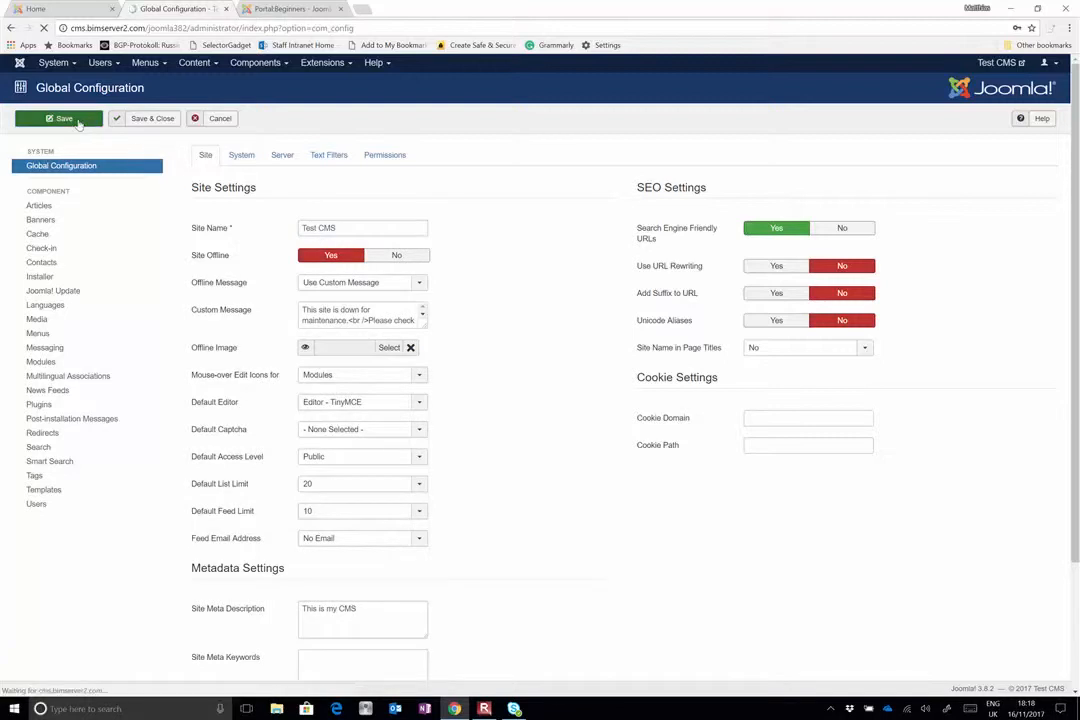
Reload the site's public home page and read its offline message
left_click(62, 9)
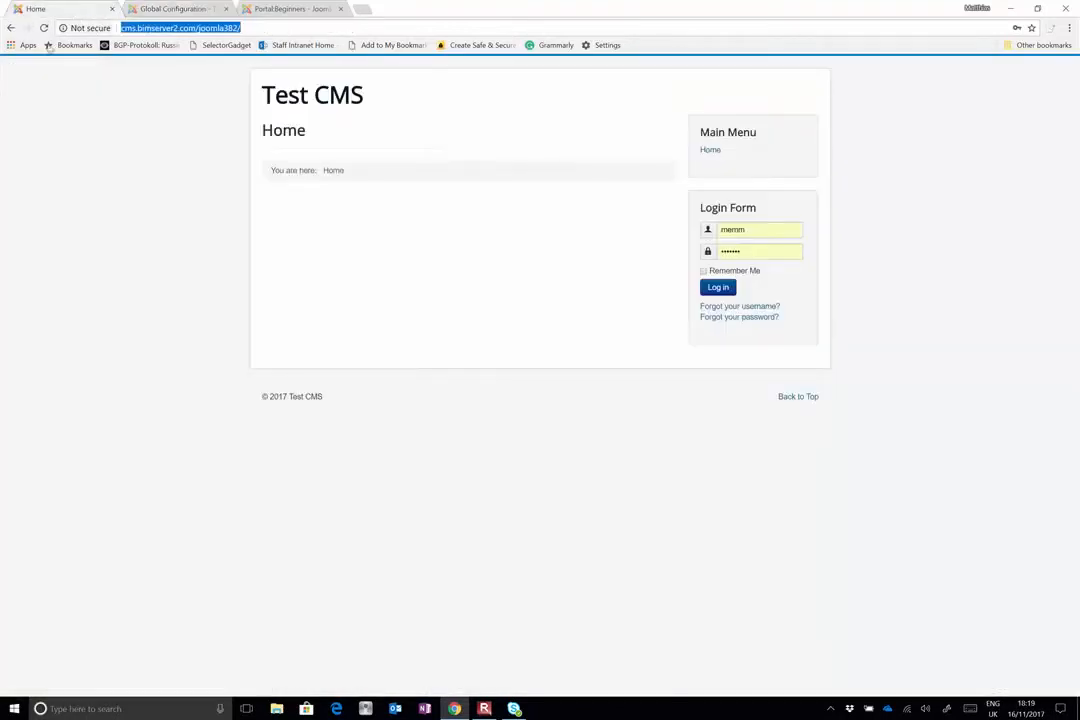
left_click(40, 29)
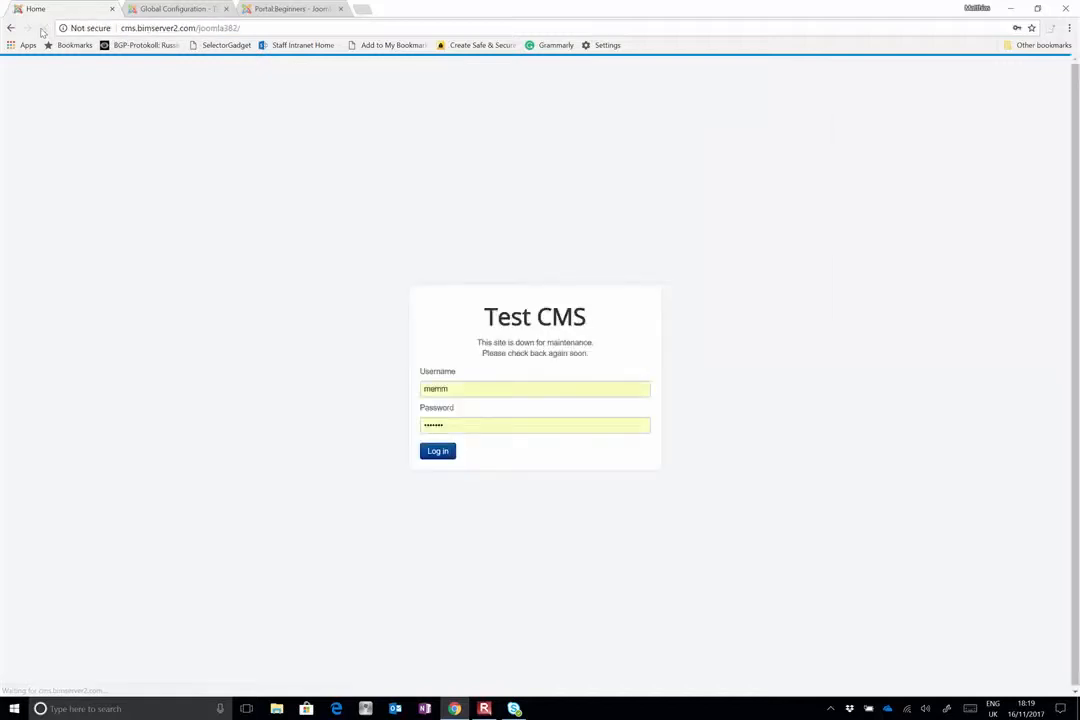
double_click(481, 343)
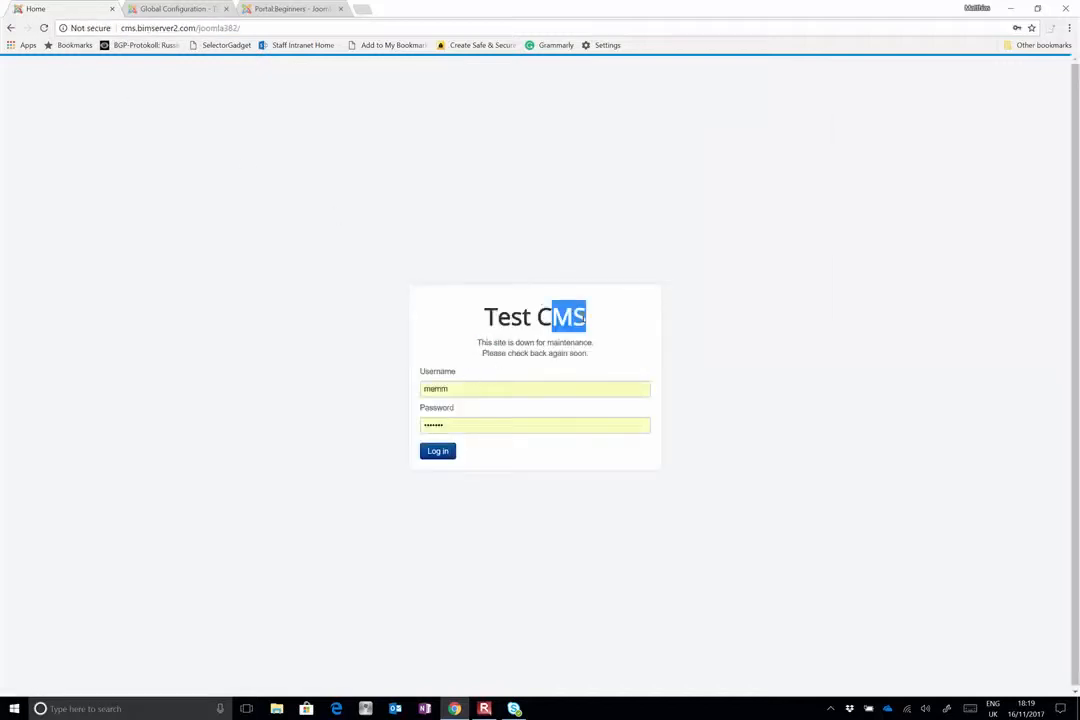
triple_click(615, 342)
Return to the Global Configuration, set Site Offline to No, and review the site name and meta description settings
left_click(170, 8)
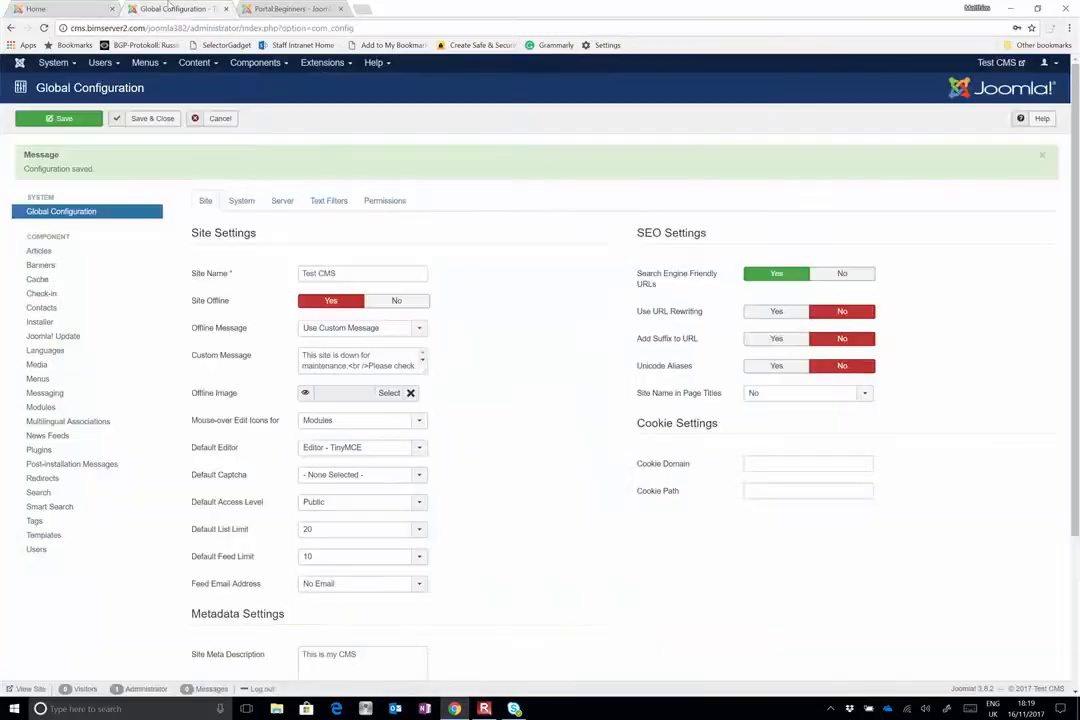
left_click(398, 301)
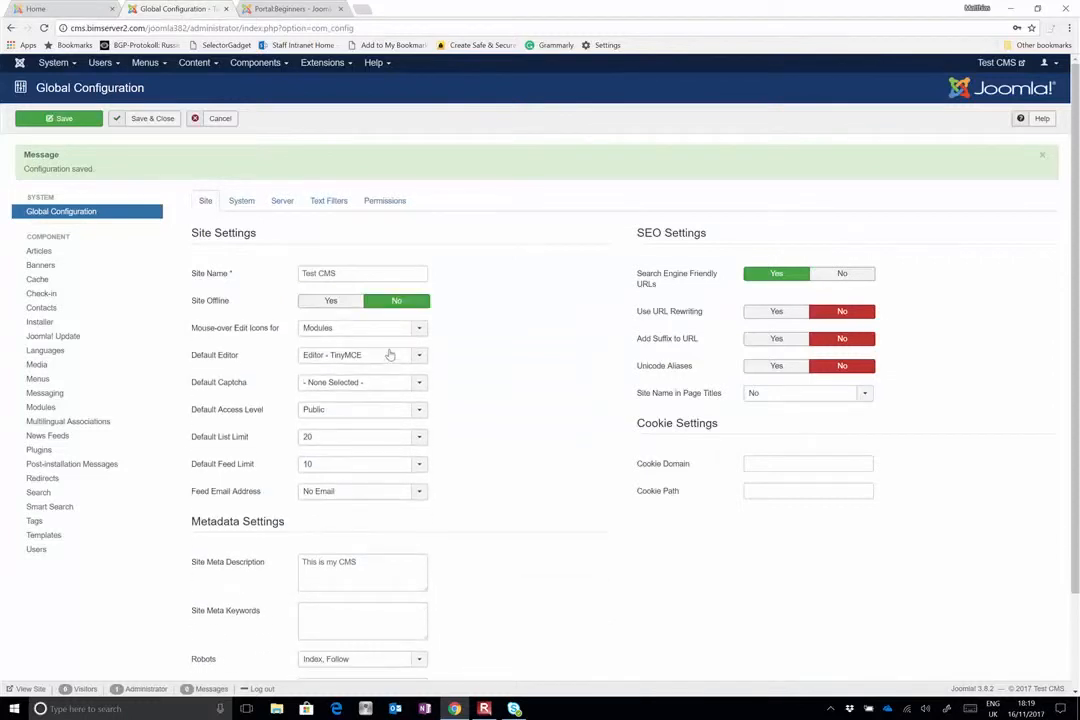
scroll(330, 436, "down", 2)
scroll(336, 300, "up", 1)
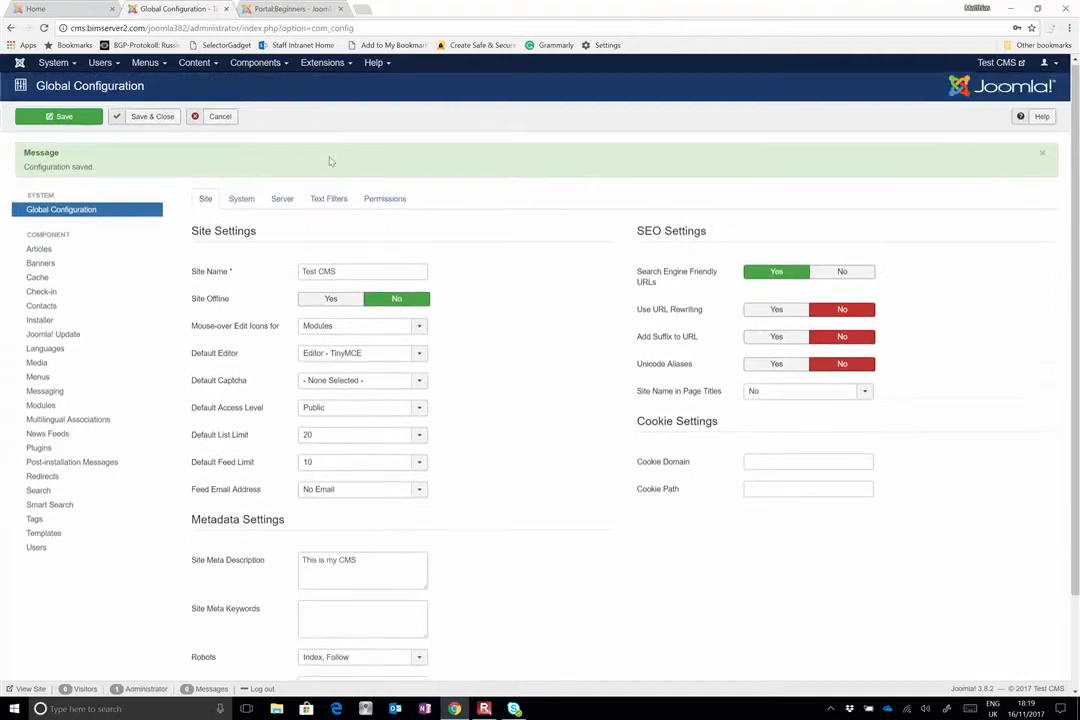
left_click_drag(292, 278, 279, 290)
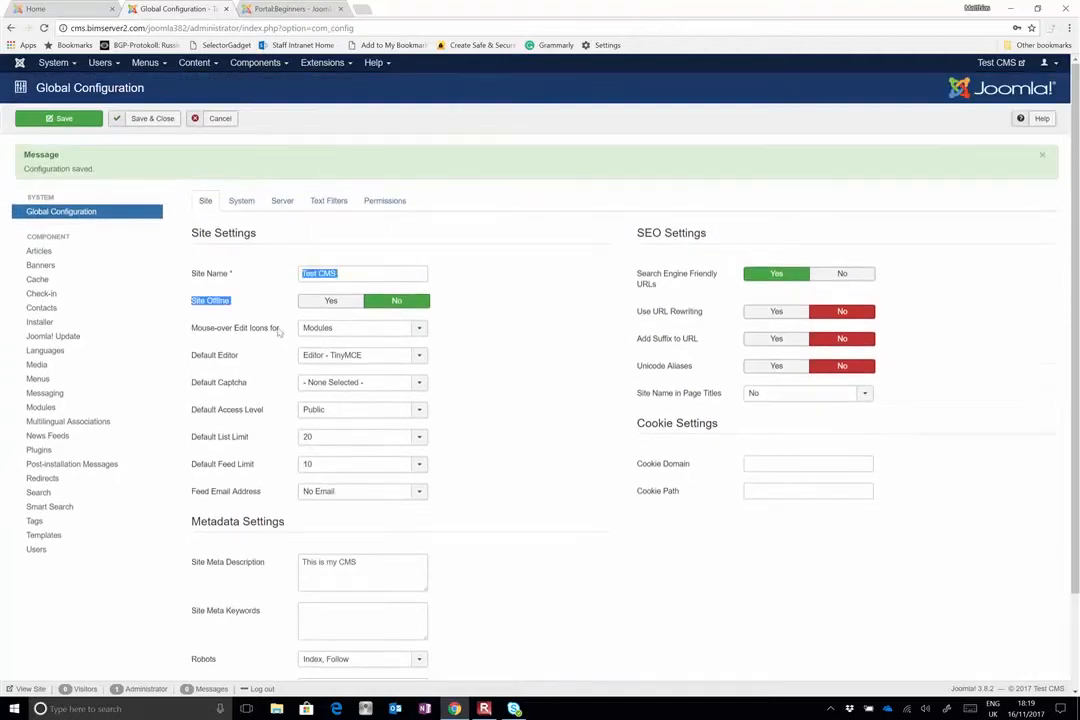
left_click(360, 567)
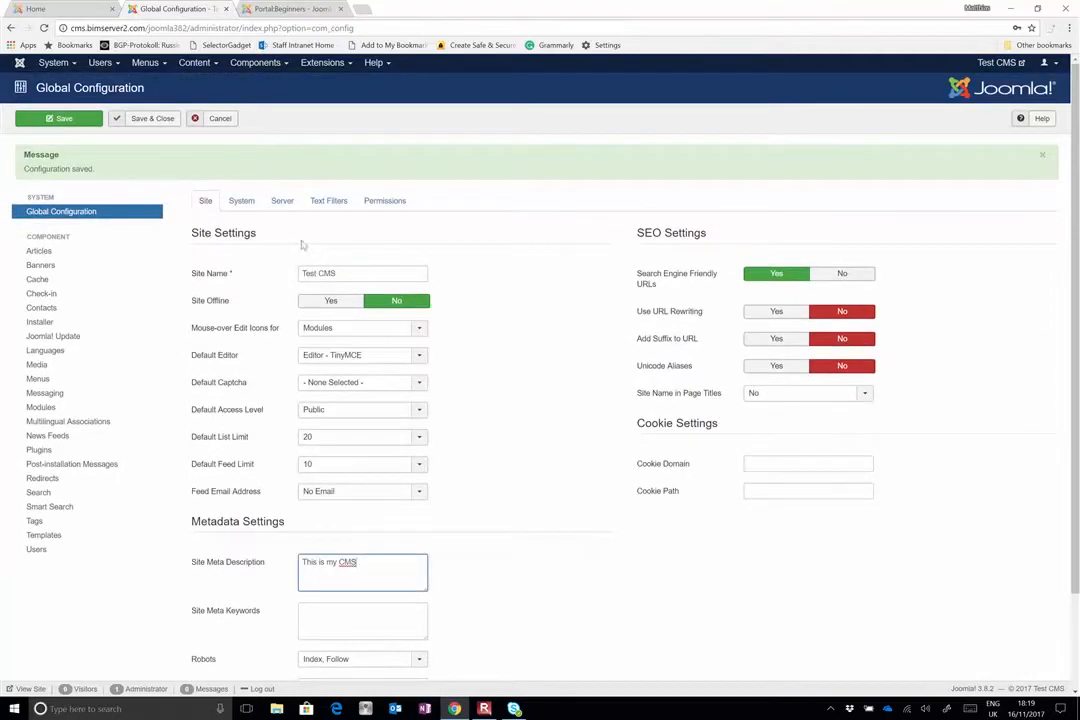
Look through the system, server, text filter and permission settings of the Global Configuration, and the Articles editing layout options
left_click(241, 201)
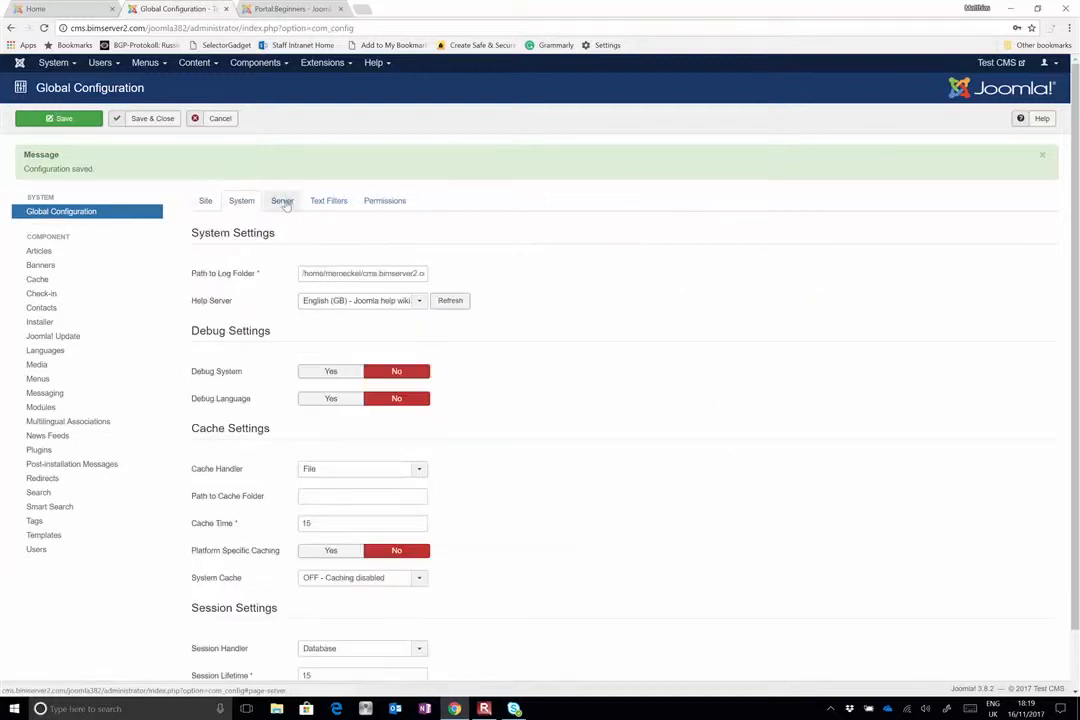
left_click(283, 201)
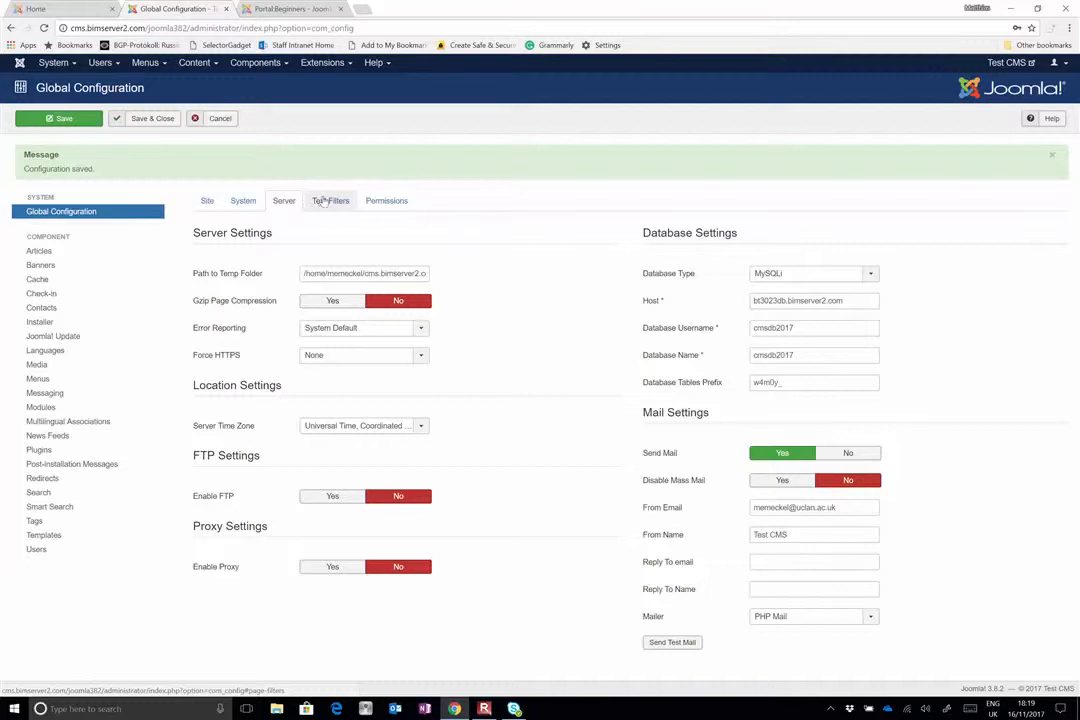
left_click(330, 201)
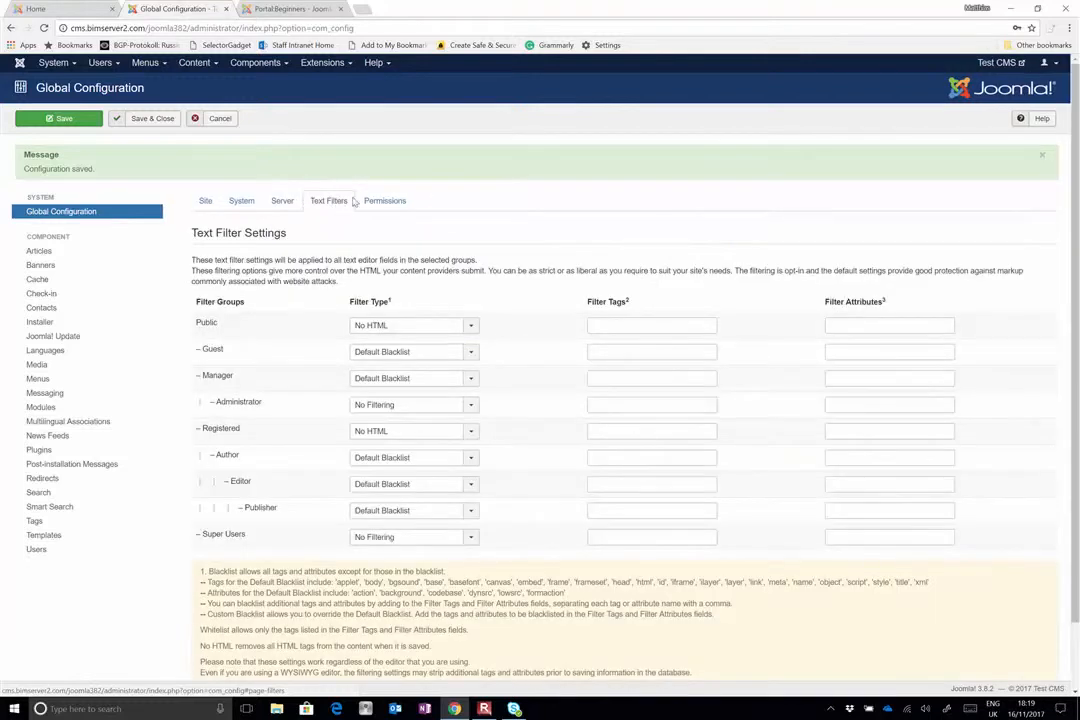
left_click(385, 201)
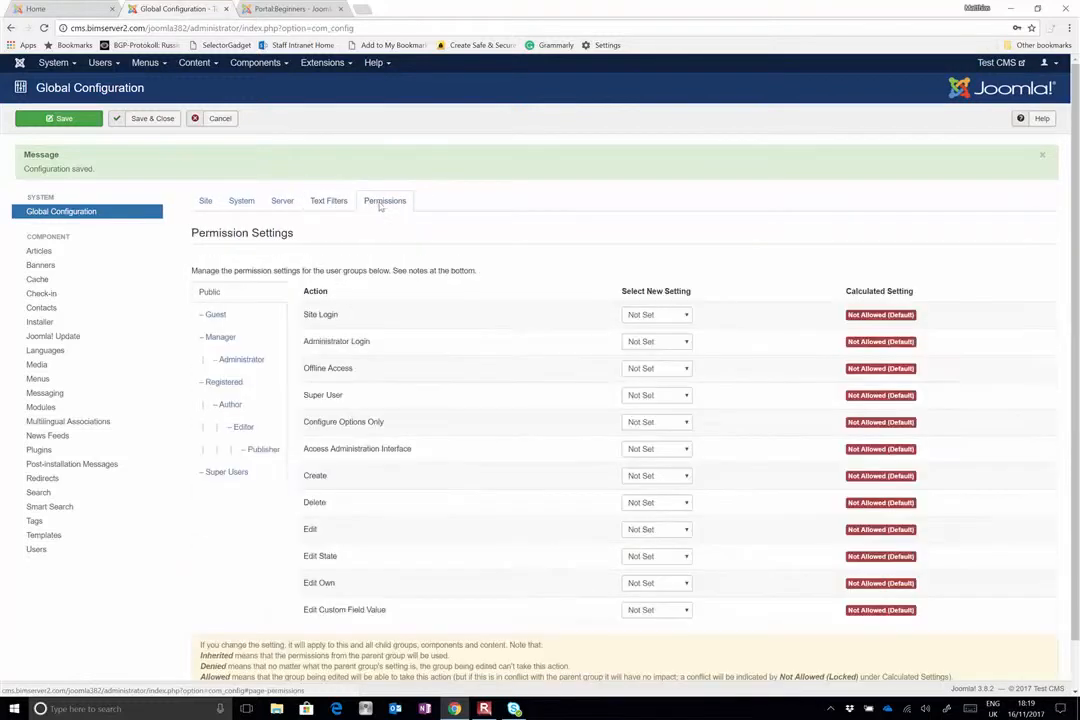
left_click(206, 201)
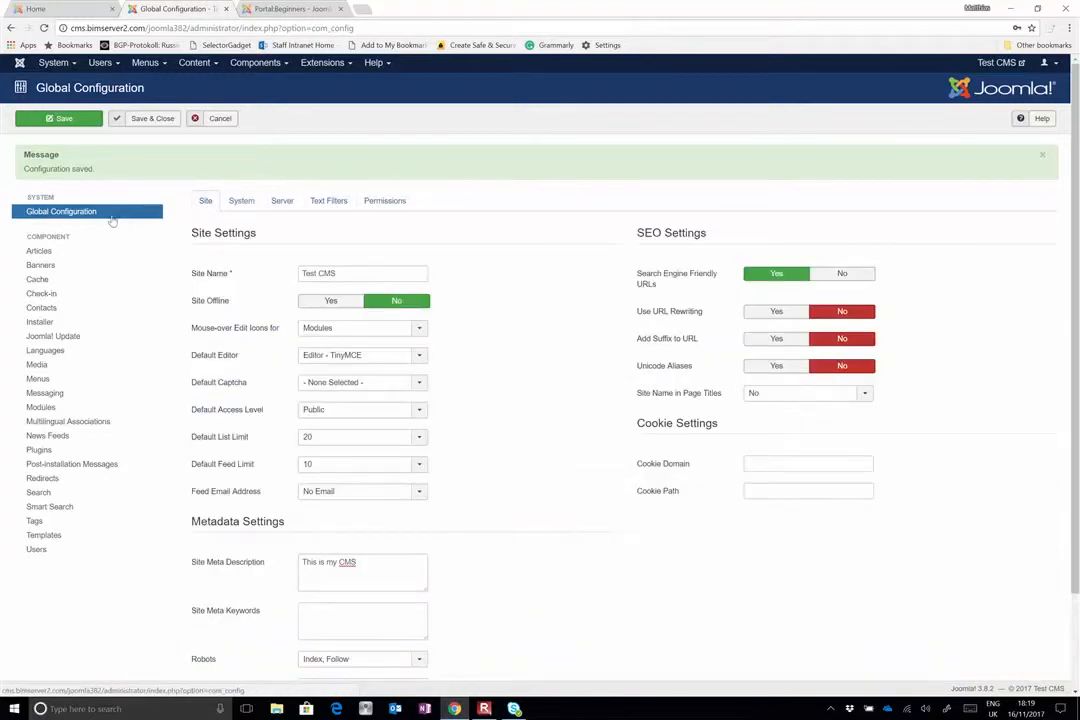
left_click(56, 251)
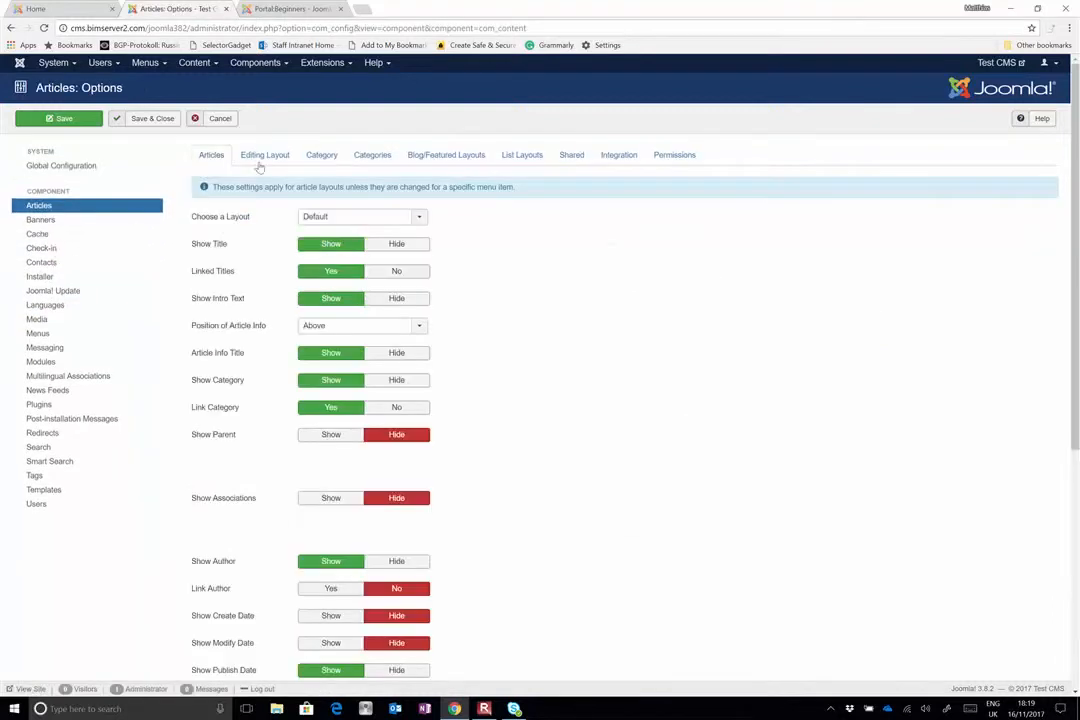
left_click(263, 155)
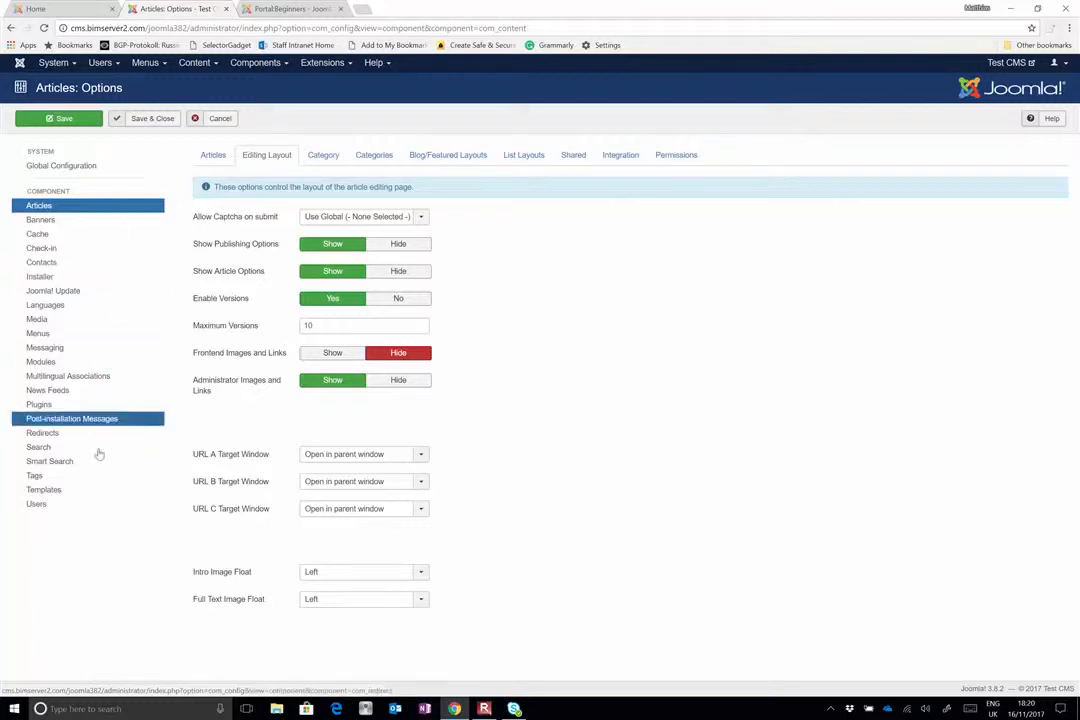
Examine the PHP settings in the System Information and the available options for managing users and groups
left_click(58, 66)
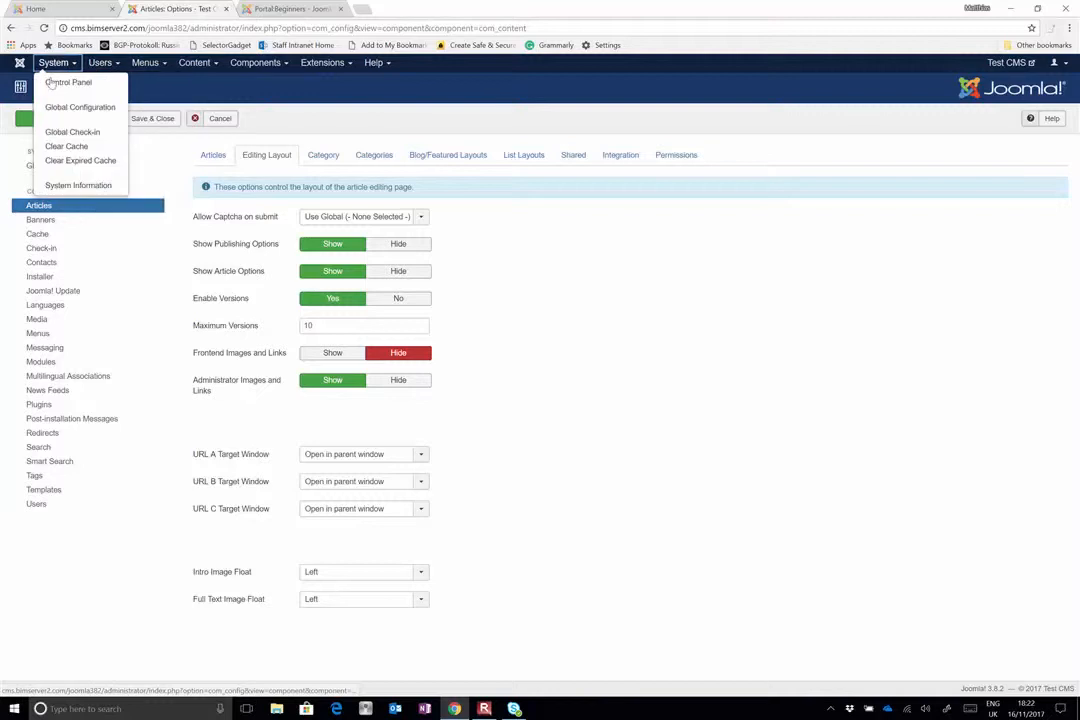
left_click(56, 188)
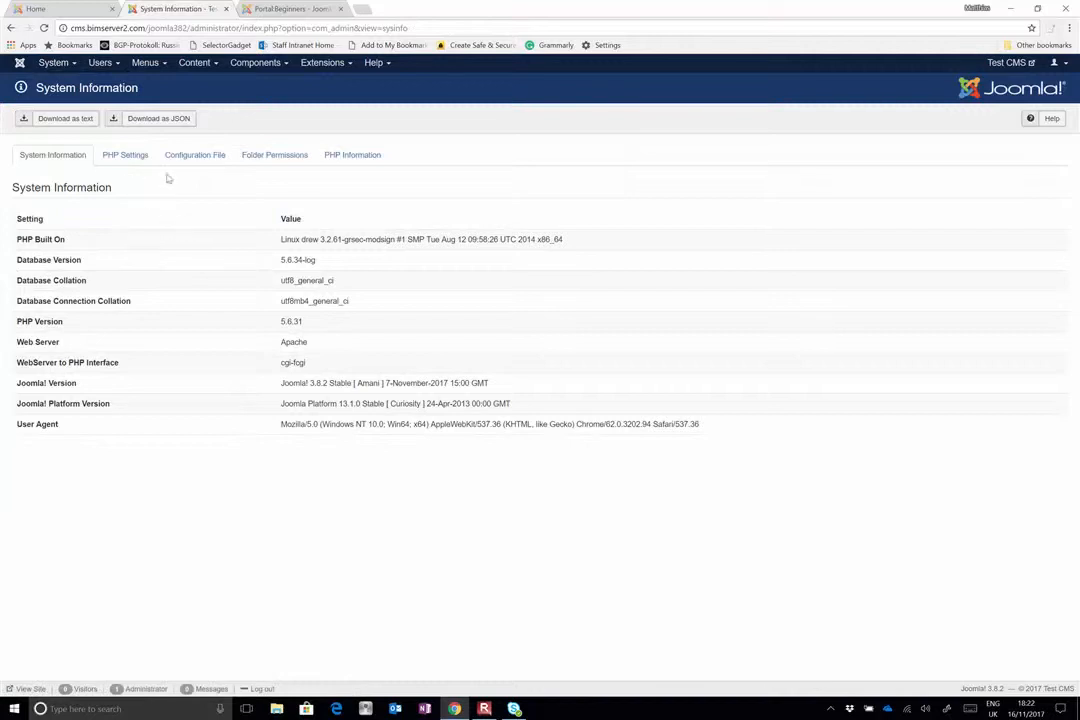
left_click(137, 166)
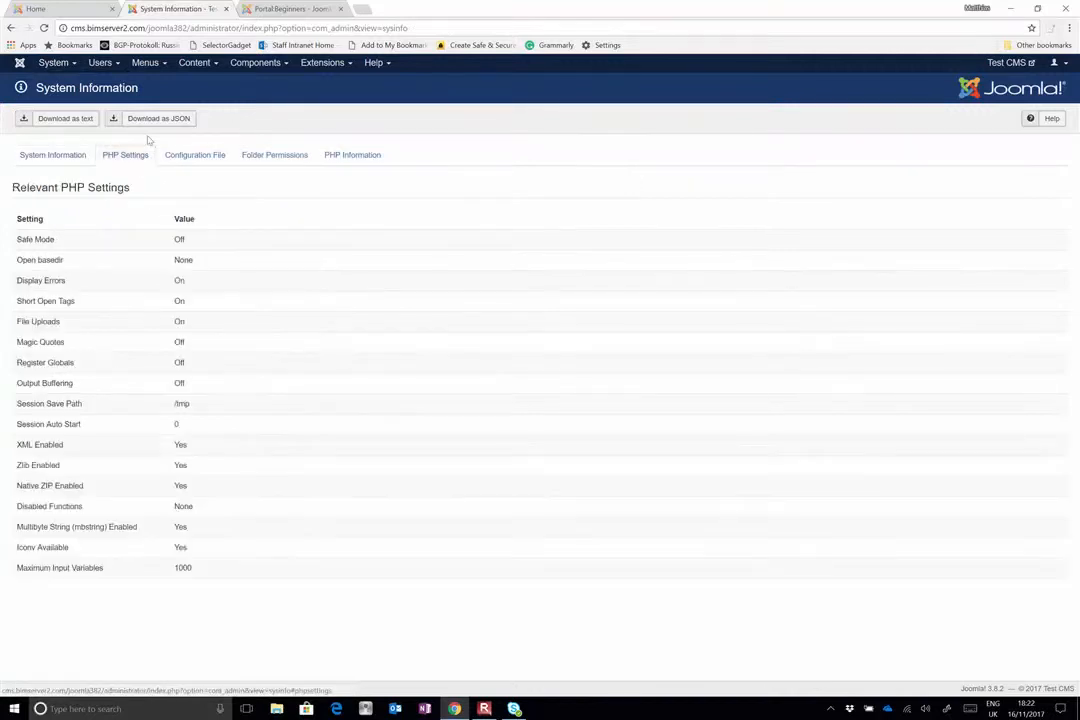
left_click(105, 65)
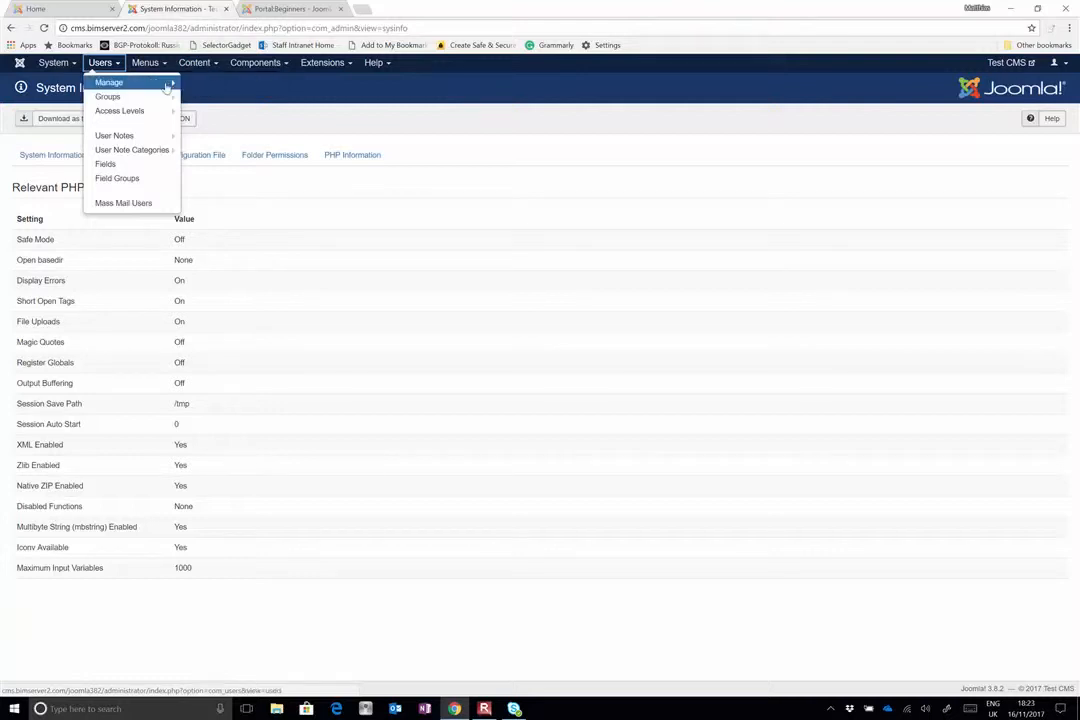
mouse_move(163, 97)
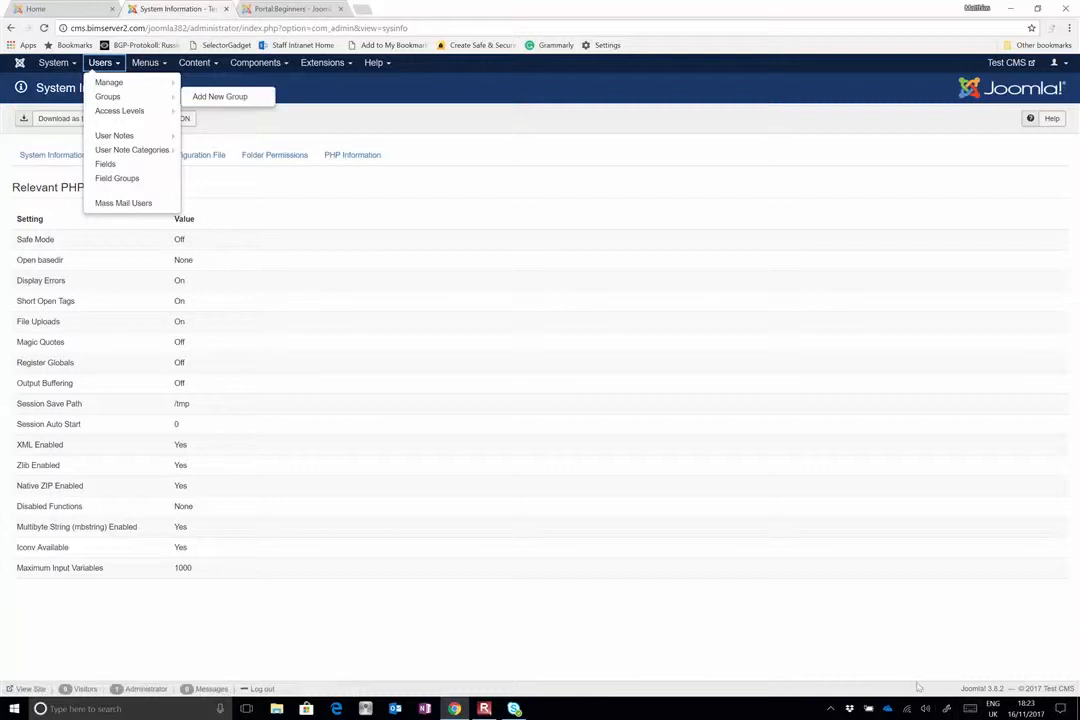
Switch to the Windows Ink Sketchpad and clear its canvas
left_click(945, 707)
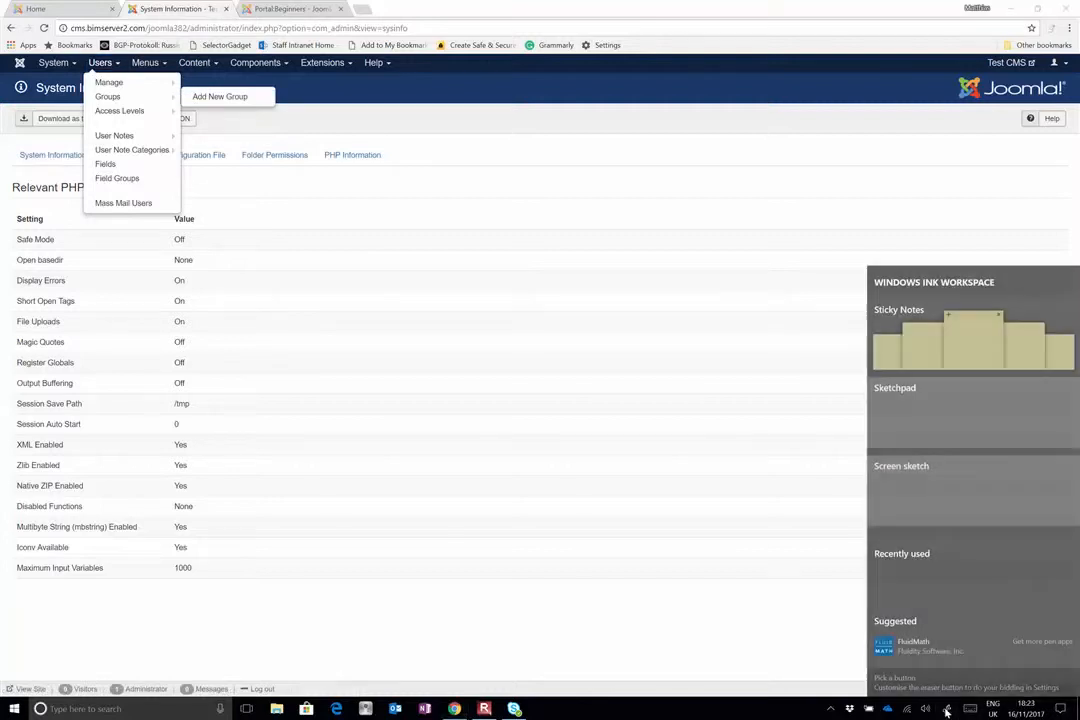
left_click(960, 415)
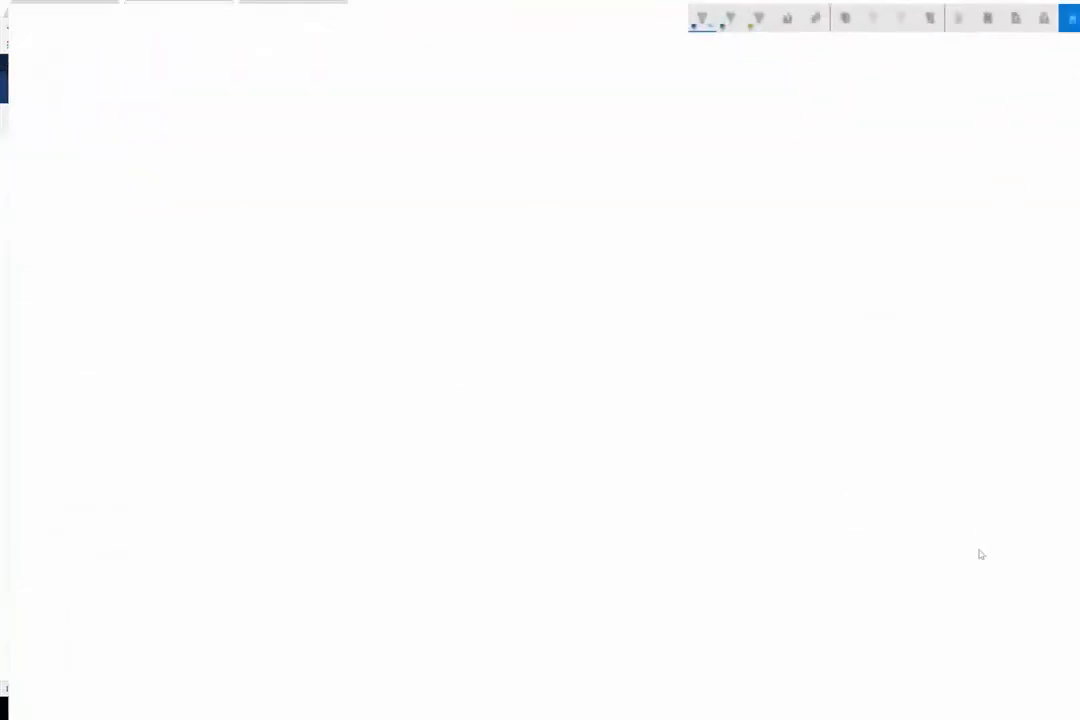
left_click(954, 13)
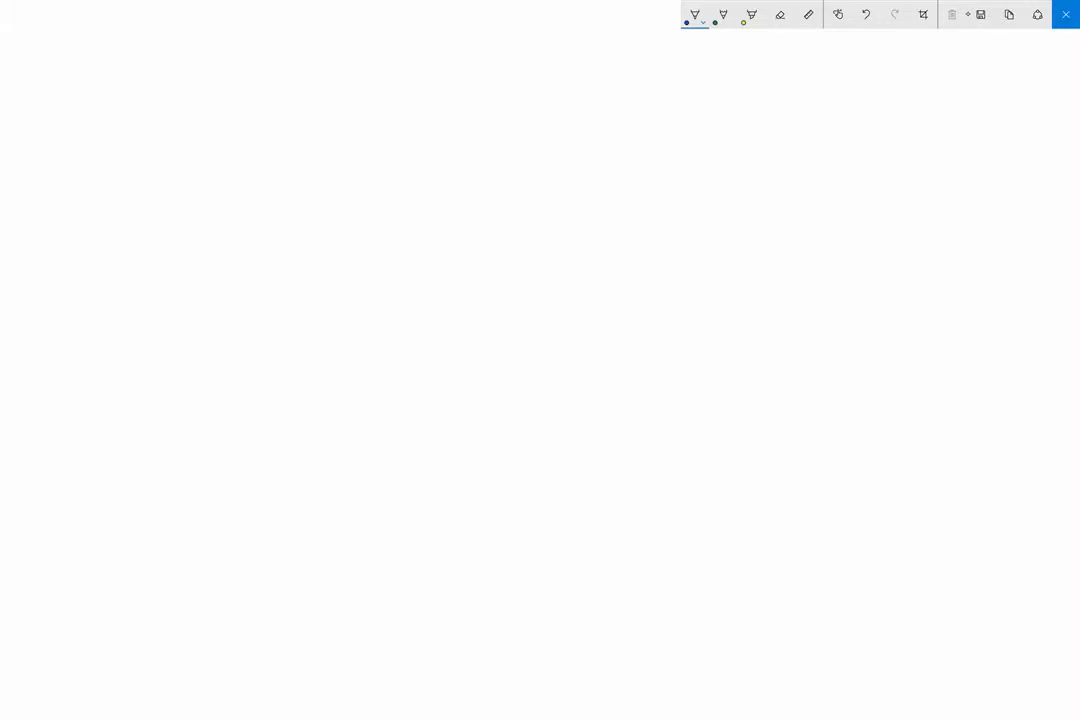
Sketch four blue stick figures, two at the upper left of the canvas and two lower down towards the middle
mouse_move(179, 150)
left_mouse_down()
mouse_move(178, 185)
mouse_move(163, 200)
mouse_move(178, 170)
left_mouse_up()
mouse_move(184, 178)
left_mouse_down()
mouse_move(198, 190)
mouse_move(200, 155)
mouse_move(185, 135)
left_mouse_up()
mouse_move(172, 247)
left_mouse_down()
mouse_move(175, 293)
mouse_move(160, 306)
left_mouse_up()
mouse_move(175, 296)
left_mouse_down()
mouse_move(191, 304)
mouse_move(171, 284)
mouse_move(190, 276)
left_mouse_up()
mouse_move(279, 363)
left_mouse_down()
mouse_move(264, 376)
mouse_move(280, 366)
left_mouse_up()
left_click_drag(275, 381, 277, 399)
mouse_move(277, 399)
left_mouse_down()
mouse_move(269, 413)
mouse_move(299, 410)
mouse_move(275, 390)
mouse_move(291, 381)
left_mouse_up()
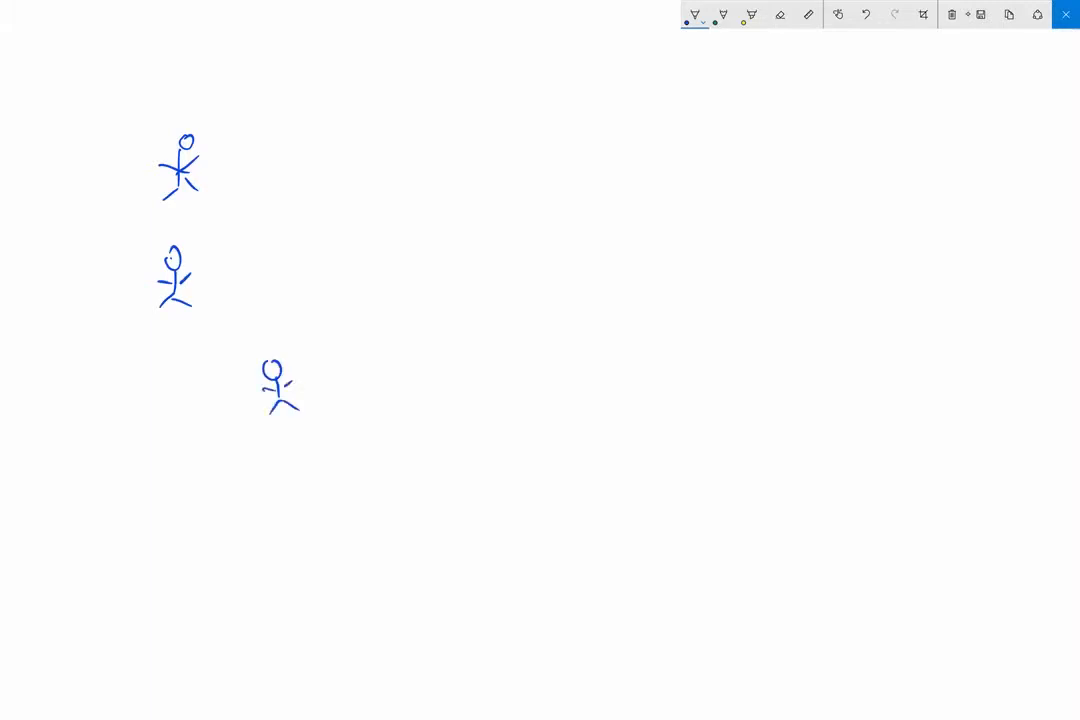
left_click_drag(362, 408, 345, 457)
mouse_move(360, 440)
left_mouse_down()
mouse_move(374, 452)
mouse_move(364, 443)
mouse_move(378, 425)
left_mouse_up()
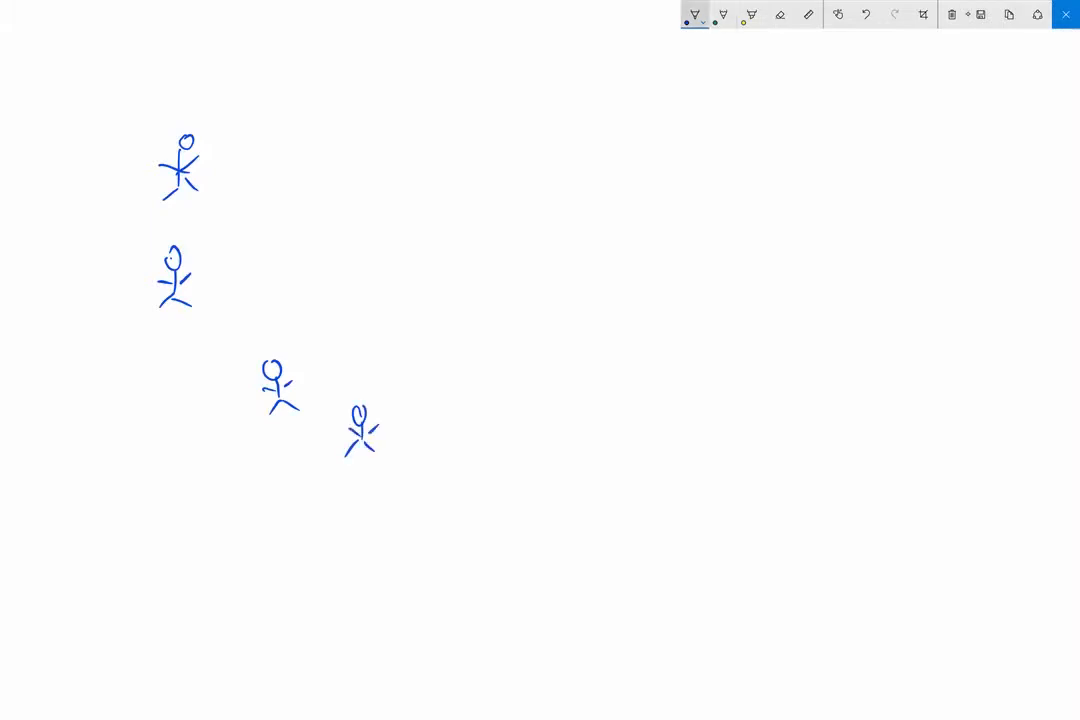
Draw a red cloud outline around the upper two stick figures and a green one around the lower two
left_click(695, 14)
left_click(649, 102)
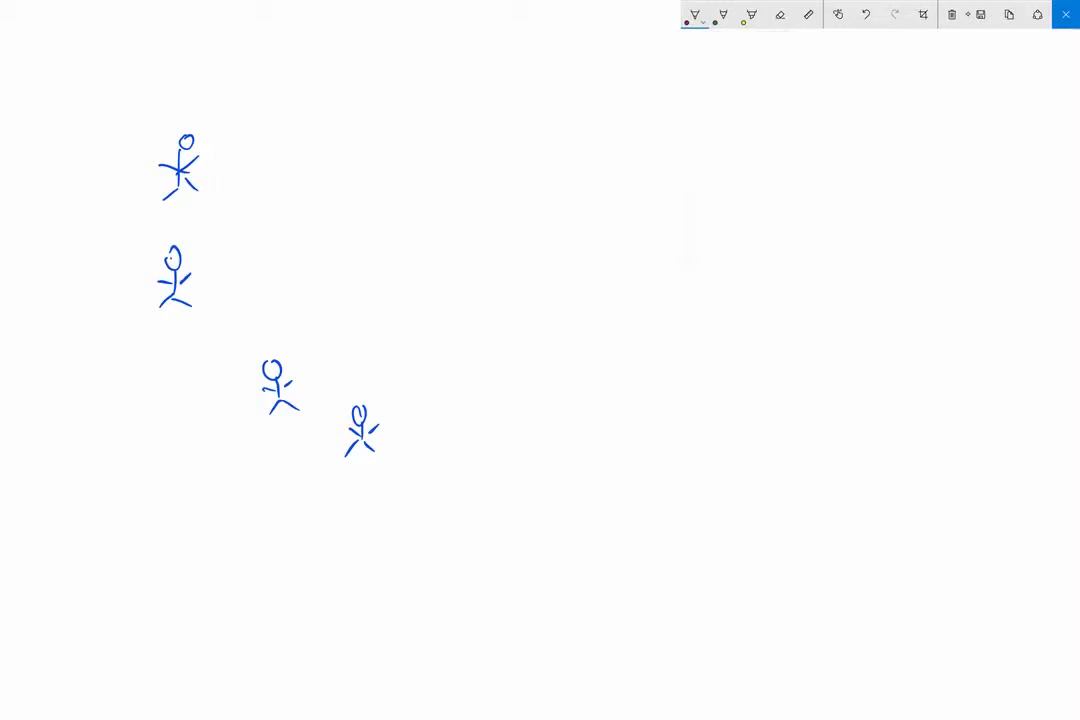
mouse_move(150, 104)
left_mouse_down()
mouse_move(118, 111)
mouse_move(62, 270)
mouse_move(205, 344)
mouse_move(295, 205)
mouse_move(150, 104)
left_mouse_up()
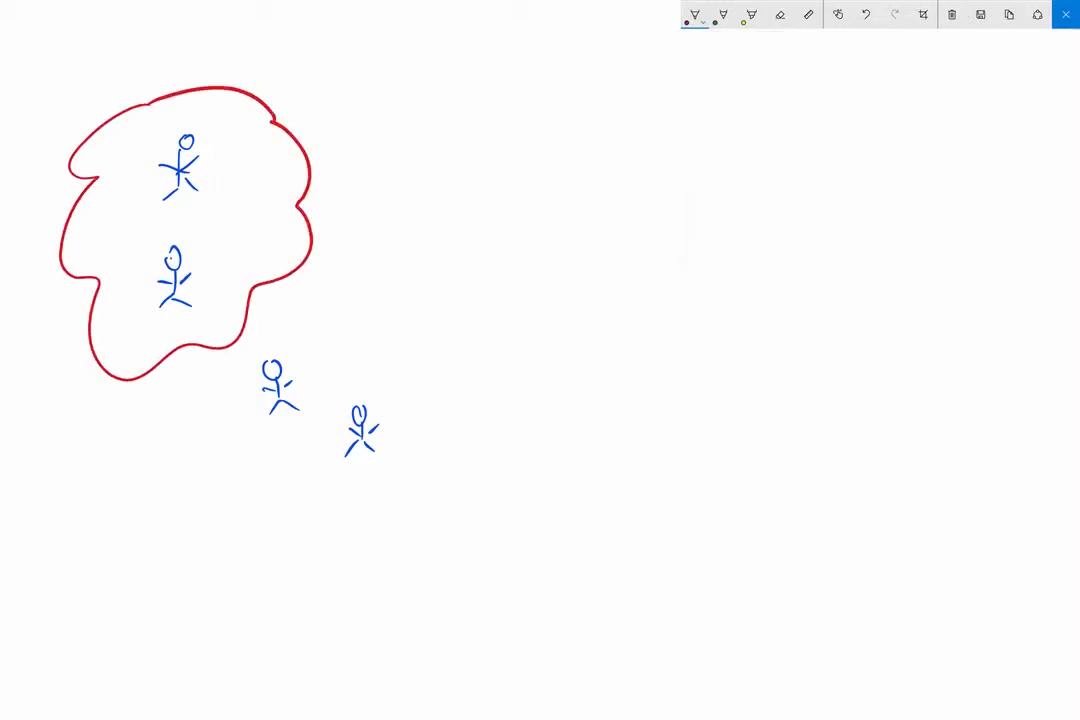
left_click(695, 14)
left_click(679, 132)
mouse_move(313, 333)
left_mouse_down()
mouse_move(410, 350)
mouse_move(395, 520)
mouse_move(240, 360)
mouse_move(320, 330)
left_mouse_up()
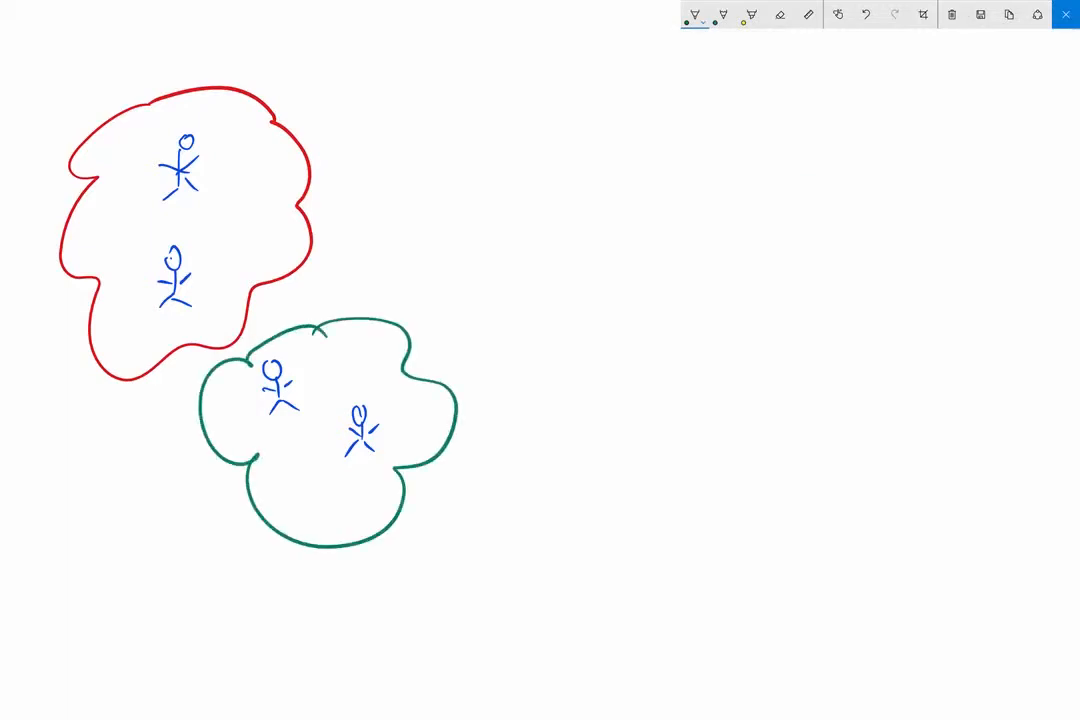
Handwrite the blue label "edit trousers" beside the red group and connect it to the group with a line
left_click(695, 14)
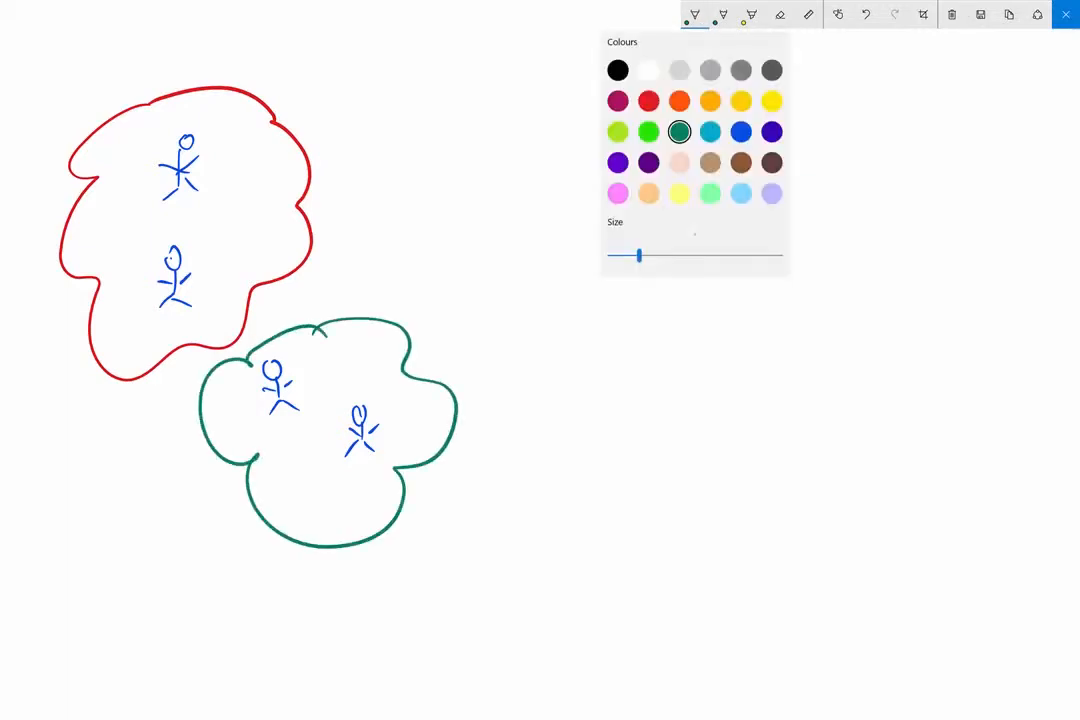
left_click(741, 132)
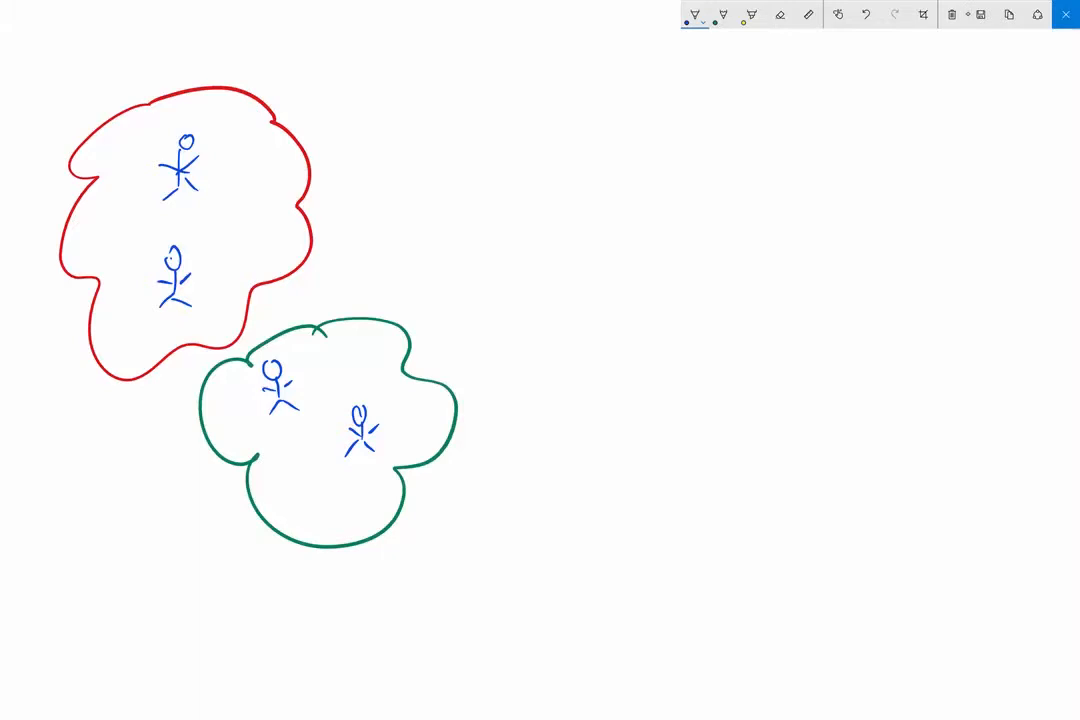
mouse_move(360, 113)
left_mouse_down()
mouse_move(399, 122)
mouse_move(428, 112)
left_mouse_up()
left_click(412, 96)
left_click_drag(420, 108, 471, 116)
left_click_drag(461, 109, 490, 106)
left_click_drag(502, 106, 509, 115)
left_click_drag(514, 107, 534, 116)
left_click_drag(549, 105, 541, 116)
mouse_move(562, 104)
left_mouse_down()
mouse_move(554, 112)
mouse_move(573, 115)
left_mouse_up()
left_click_drag(575, 106, 586, 116)
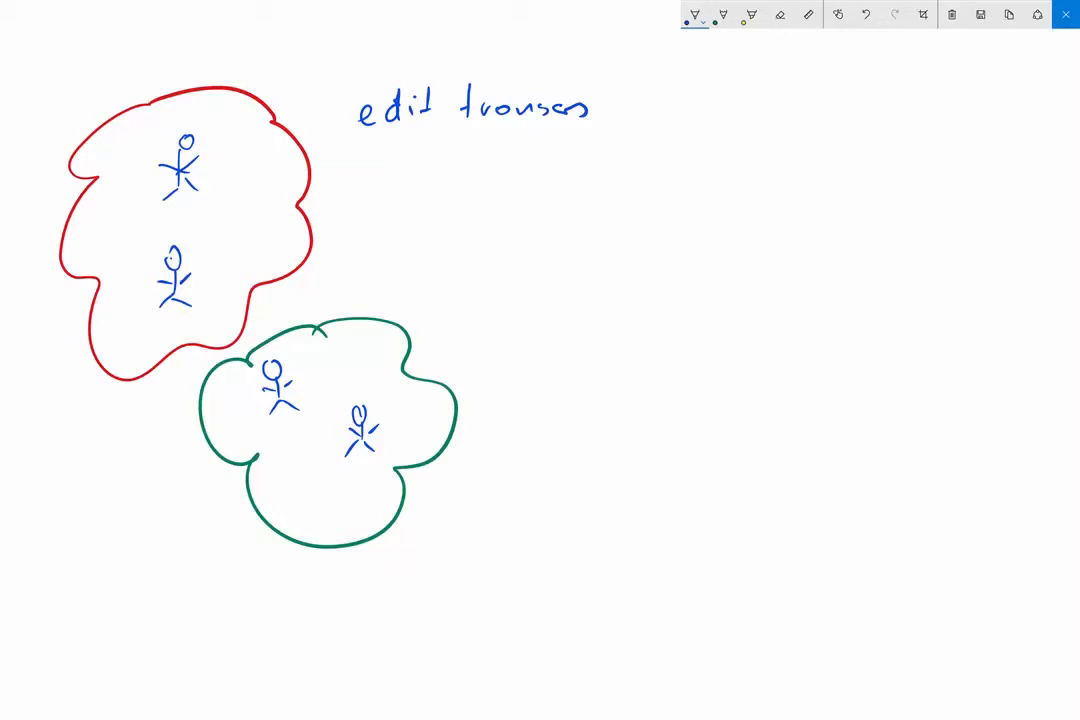
left_click_drag(340, 134, 278, 172)
Add a third blue stick figure to the red group and label the green group "edit shoes" with a connecting line
mouse_move(240, 186)
left_mouse_down()
mouse_move(231, 234)
mouse_move(256, 224)
left_mouse_up()
mouse_move(438, 411)
left_mouse_down()
mouse_move(480, 382)
mouse_move(541, 375)
mouse_move(575, 348)
left_mouse_up()
left_click_drag(592, 343, 584, 360)
mouse_move(609, 320)
left_mouse_down()
mouse_move(607, 360)
mouse_move(624, 360)
left_mouse_up()
mouse_move(645, 343)
left_mouse_down()
mouse_move(650, 356)
mouse_move(668, 354)
left_mouse_up()
left_click_drag(684, 338, 673, 355)
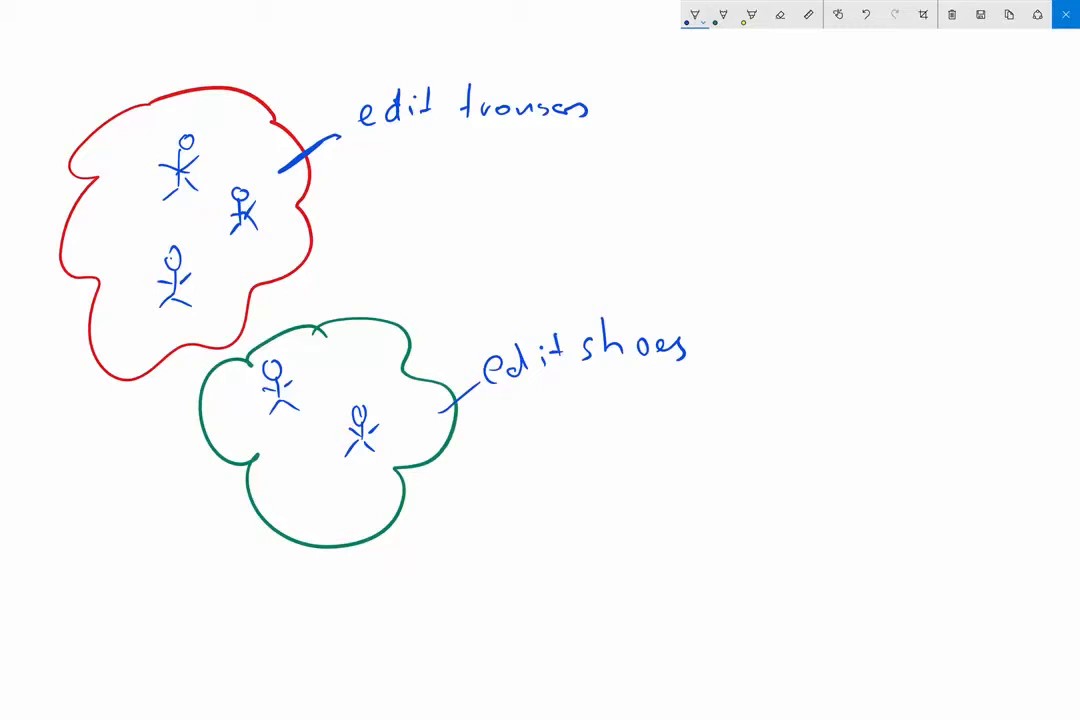
Erase the green outline and redraw it larger with the green pencil so that it overlaps the red group
left_click_drag(415, 500, 388, 498)
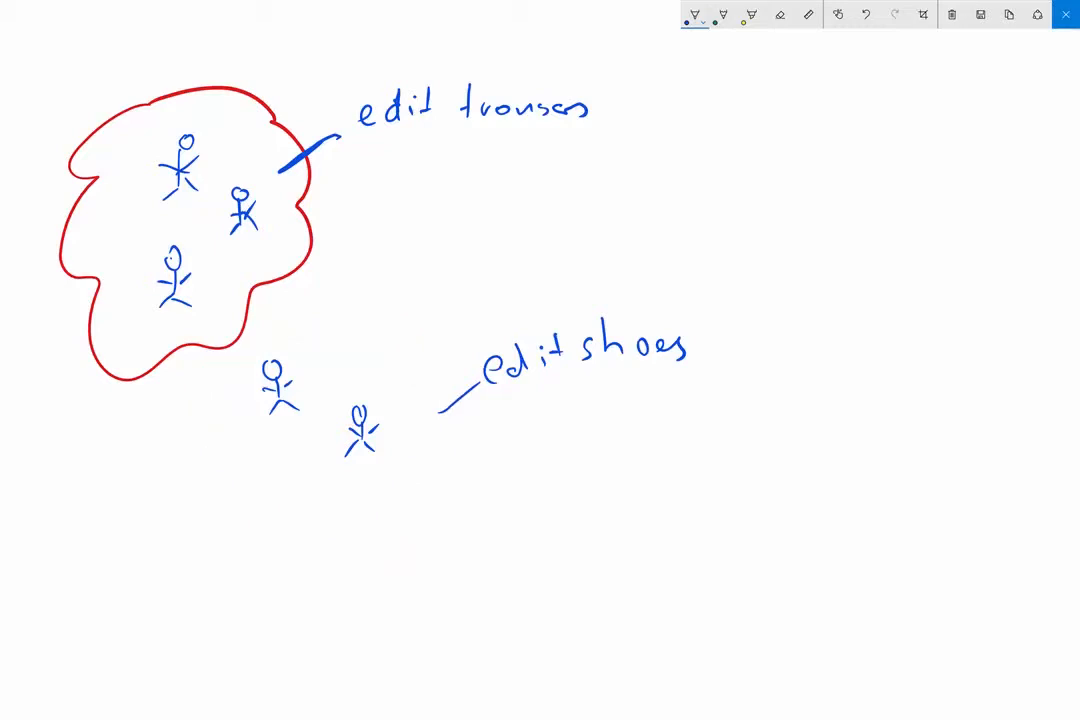
left_click(723, 15)
mouse_move(205, 316)
left_mouse_down()
mouse_move(172, 452)
mouse_move(325, 552)
mouse_move(446, 412)
mouse_move(365, 235)
mouse_move(230, 240)
mouse_move(205, 316)
left_mouse_up()
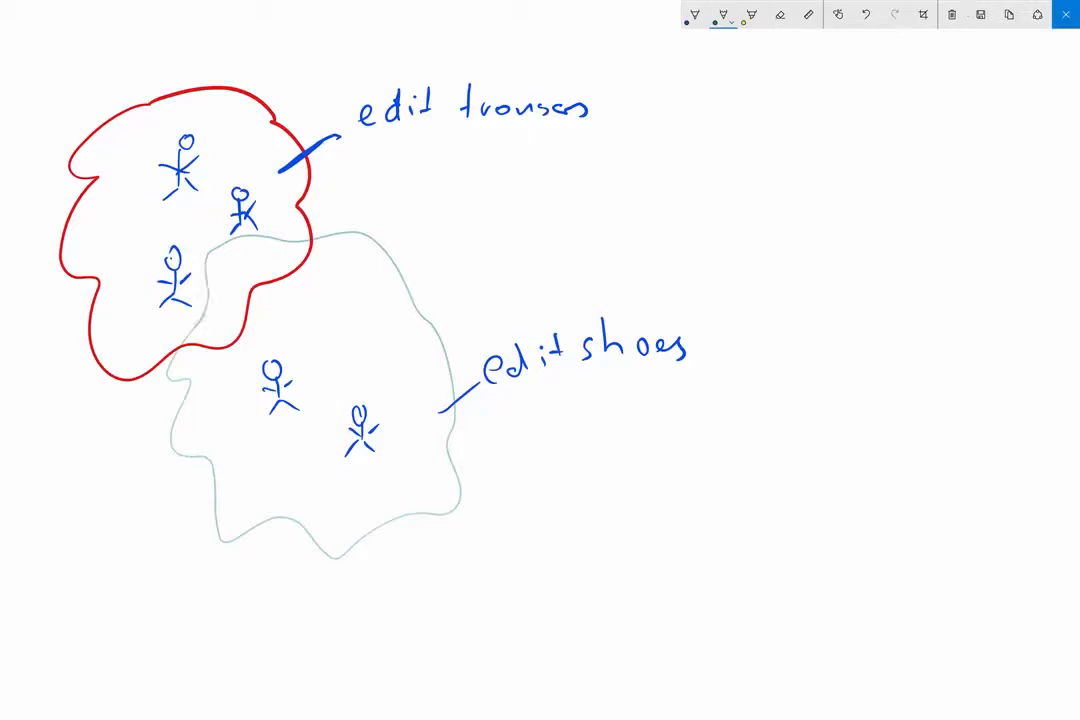
Draw a blue stick figure in the overlap of the two groups and switch back to the Joomla administration in the browser
left_click(694, 15)
left_click_drag(239, 252, 243, 284)
mouse_move(230, 294)
left_mouse_down()
mouse_move(257, 286)
mouse_move(240, 275)
mouse_move(255, 270)
left_mouse_up()
key("super+Tab")
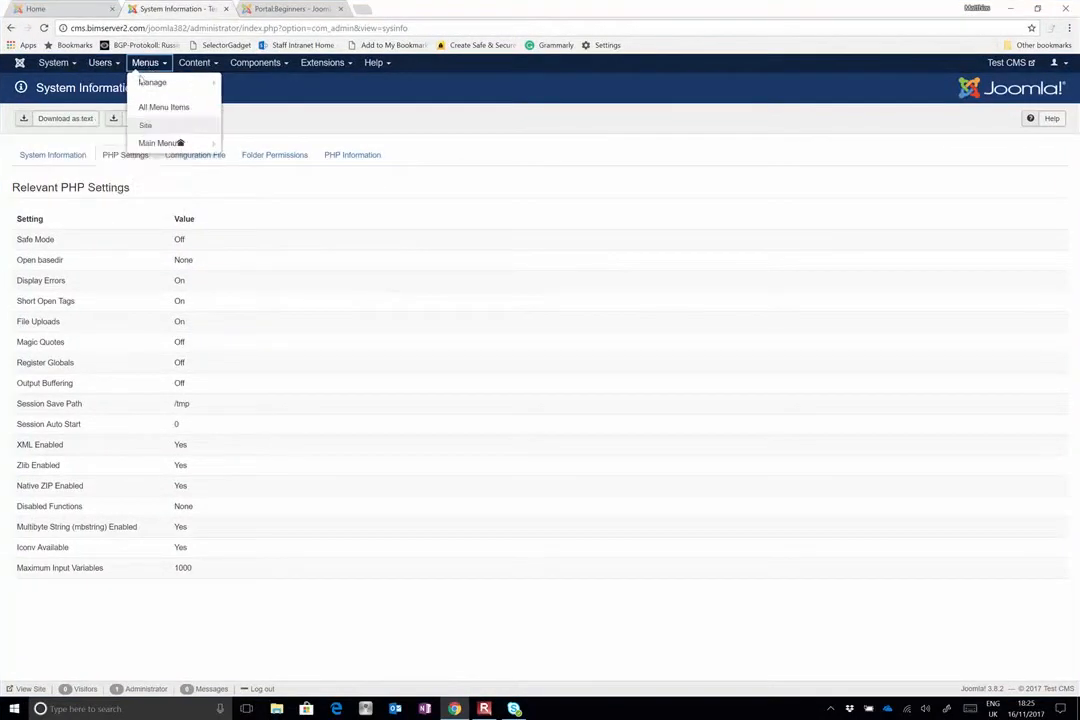
mouse_move(99, 98)
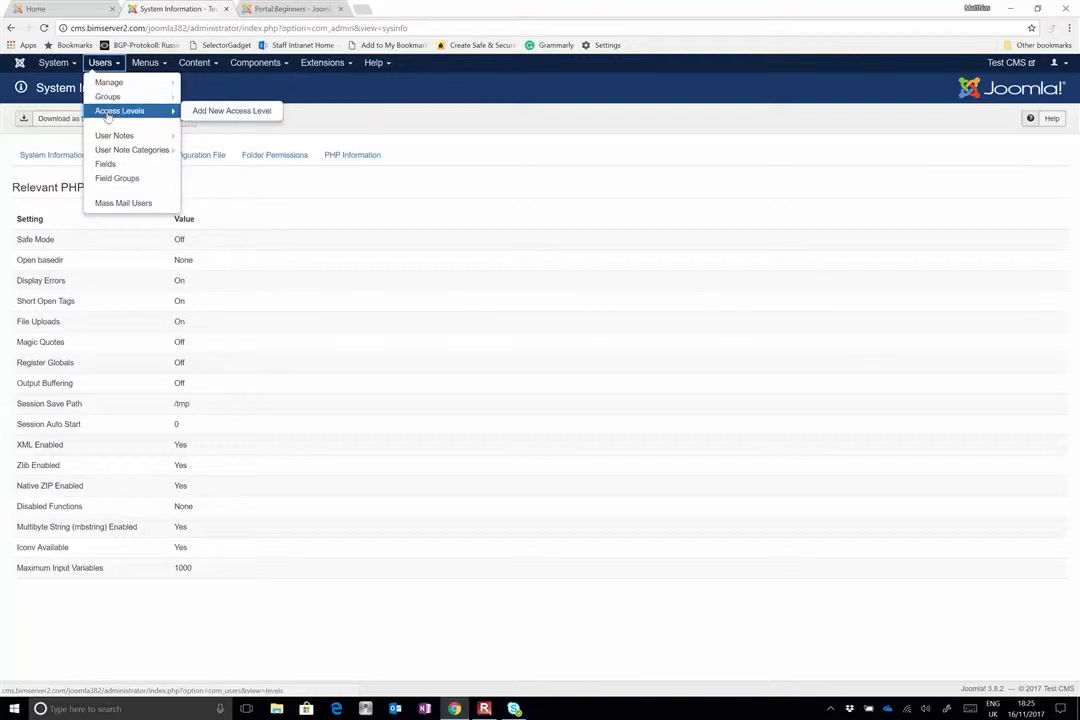
mouse_move(106, 138)
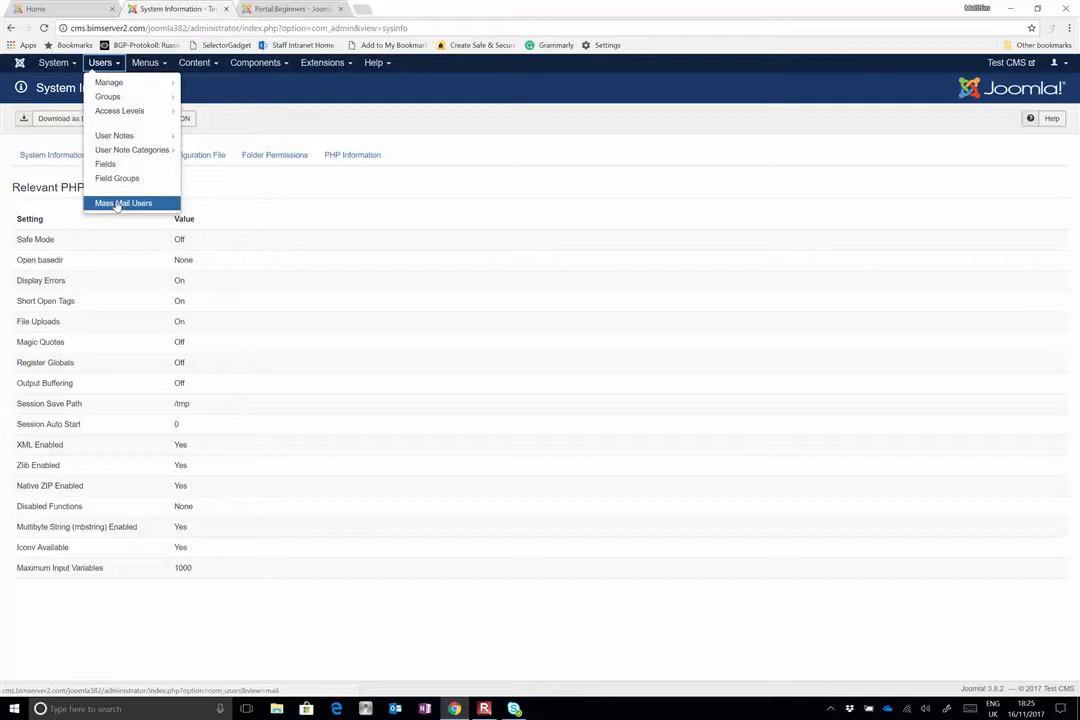
mouse_move(158, 67)
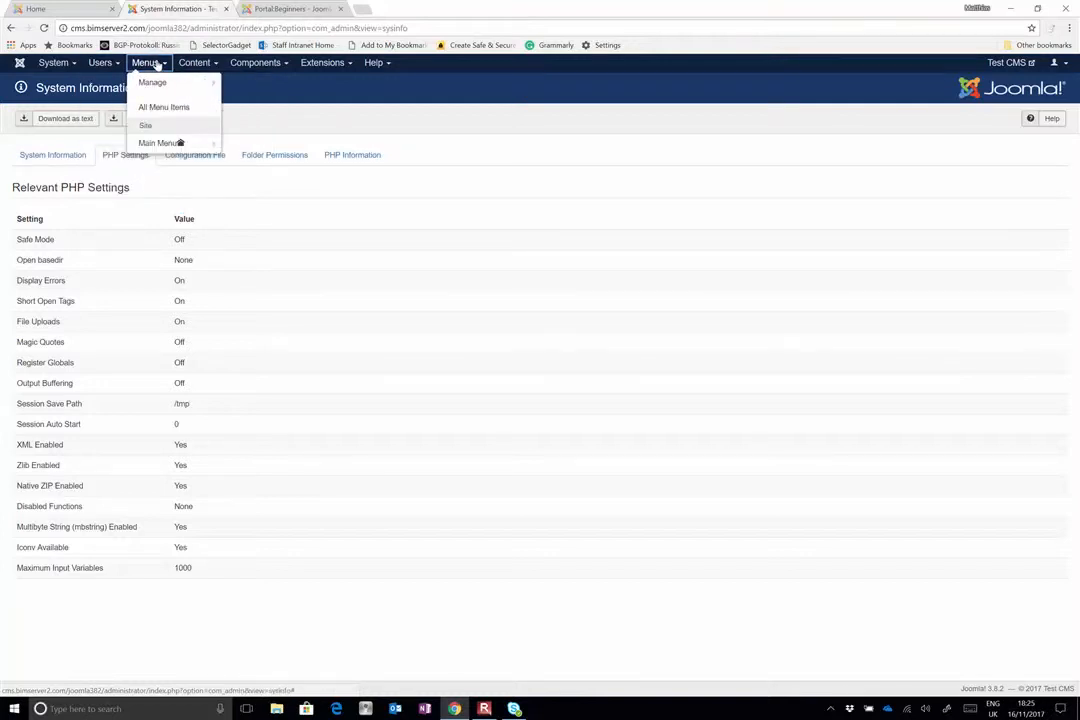
Reload the public Test CMS site to check its offline page and return to the administration
left_click(79, 12)
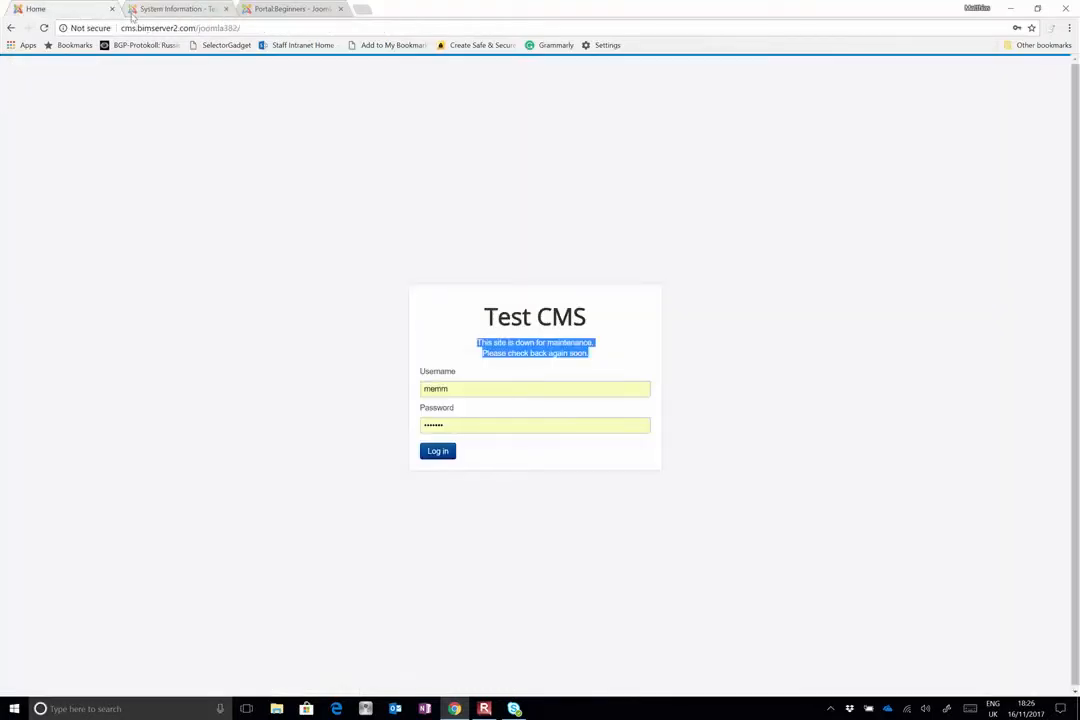
left_click(45, 29)
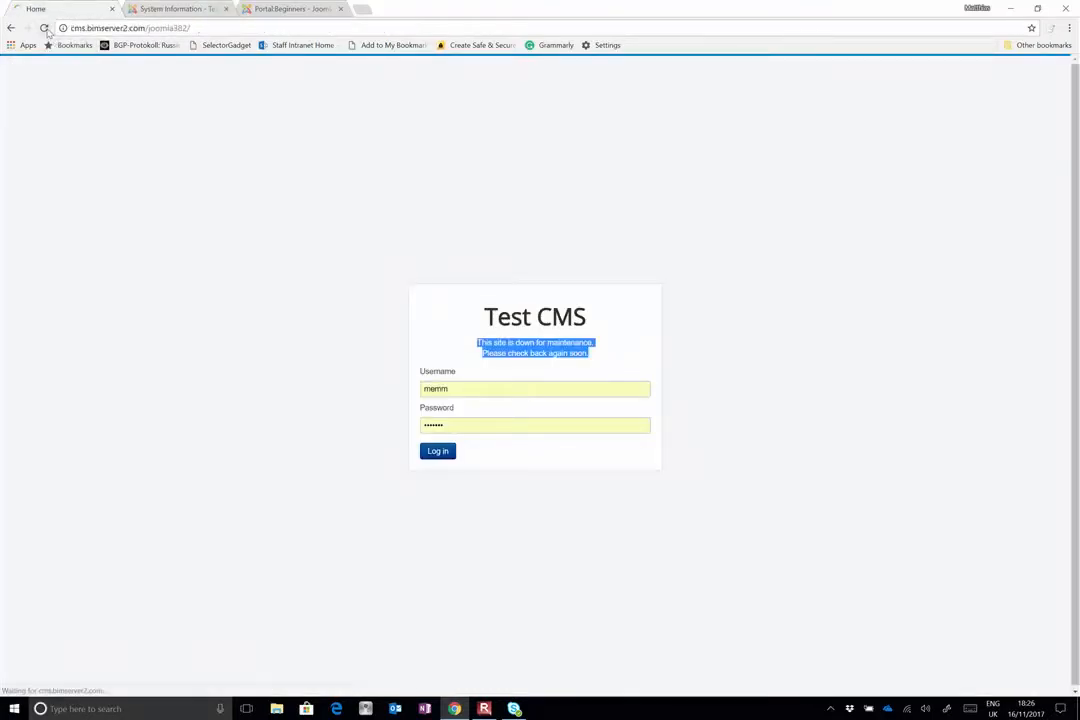
left_click(131, 9)
Set Site Offline to No in the Global Configuration, save it, and reload the public site
mouse_move(53, 62)
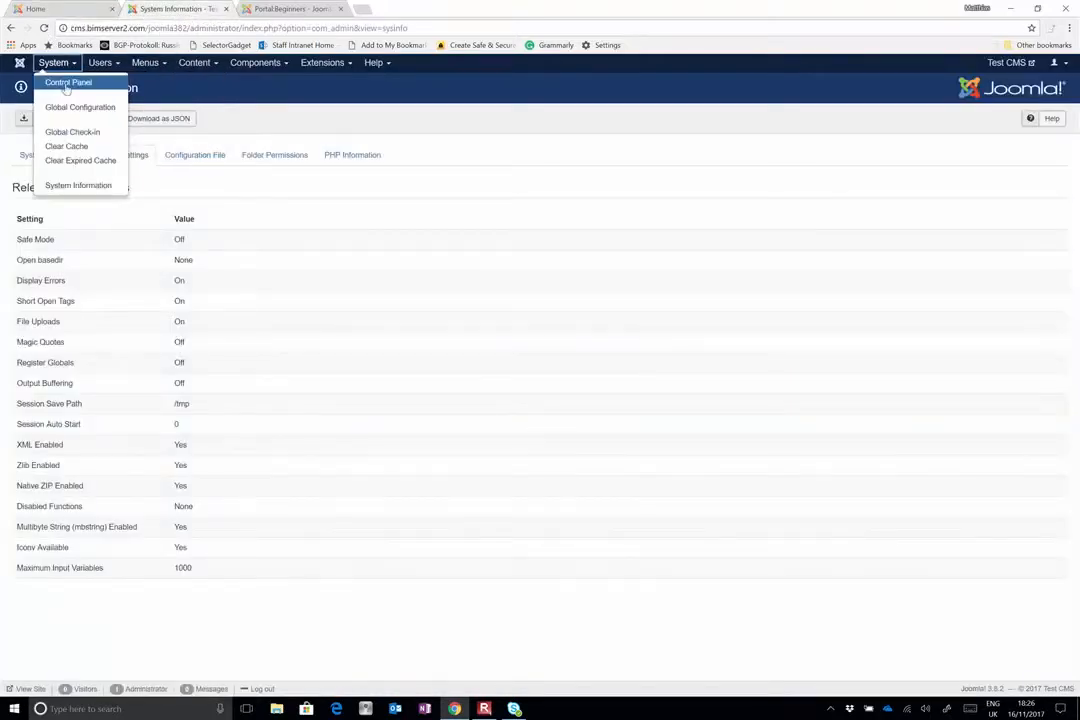
left_click(70, 107)
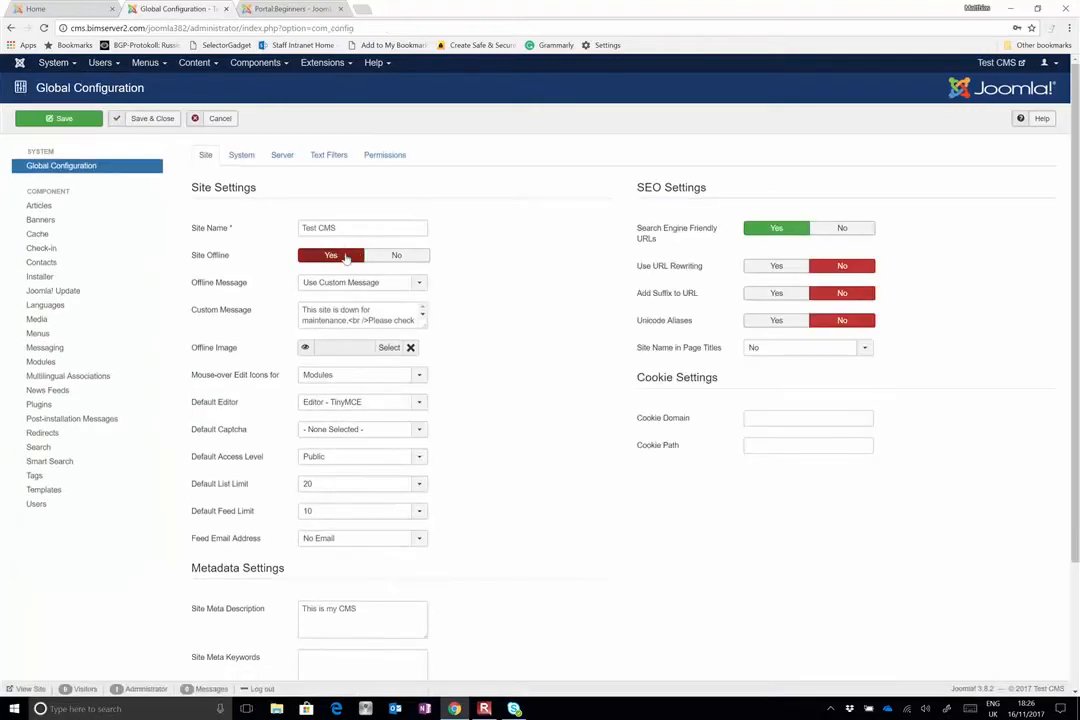
left_click(408, 256)
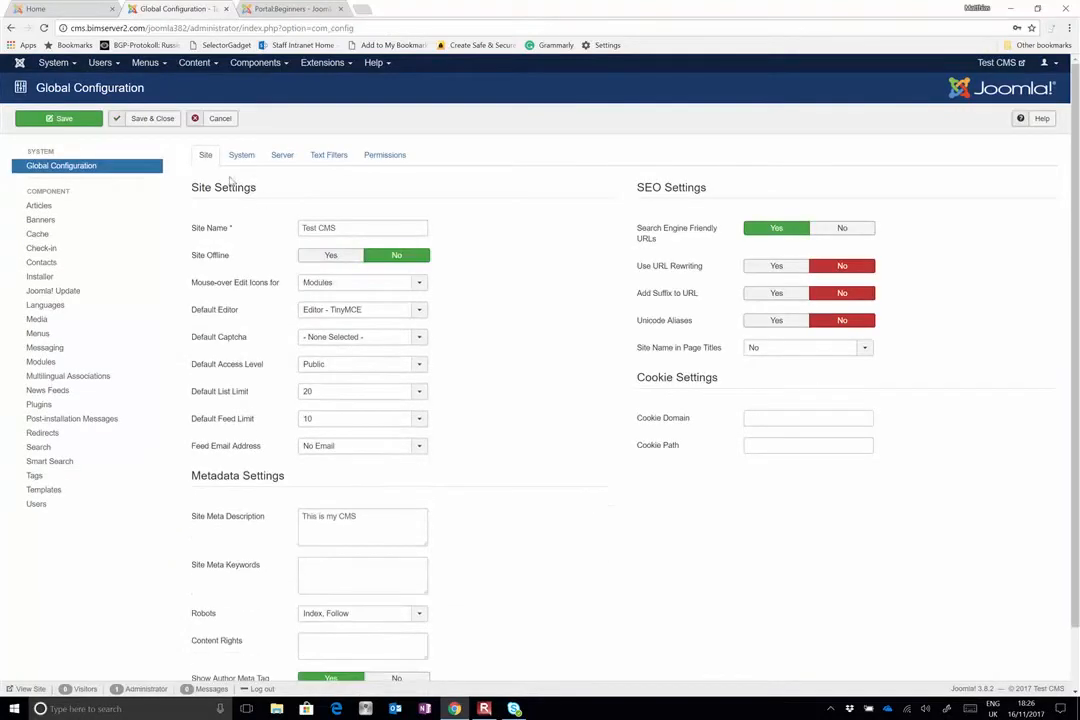
left_click(59, 118)
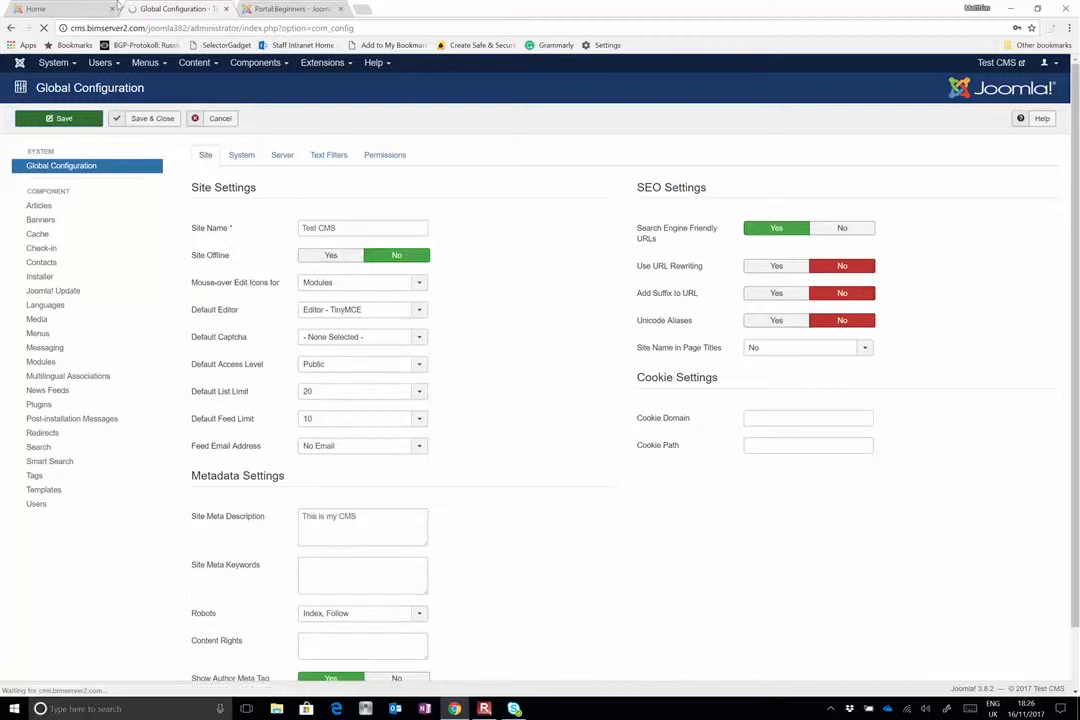
left_click(66, 10)
left_click(43, 28)
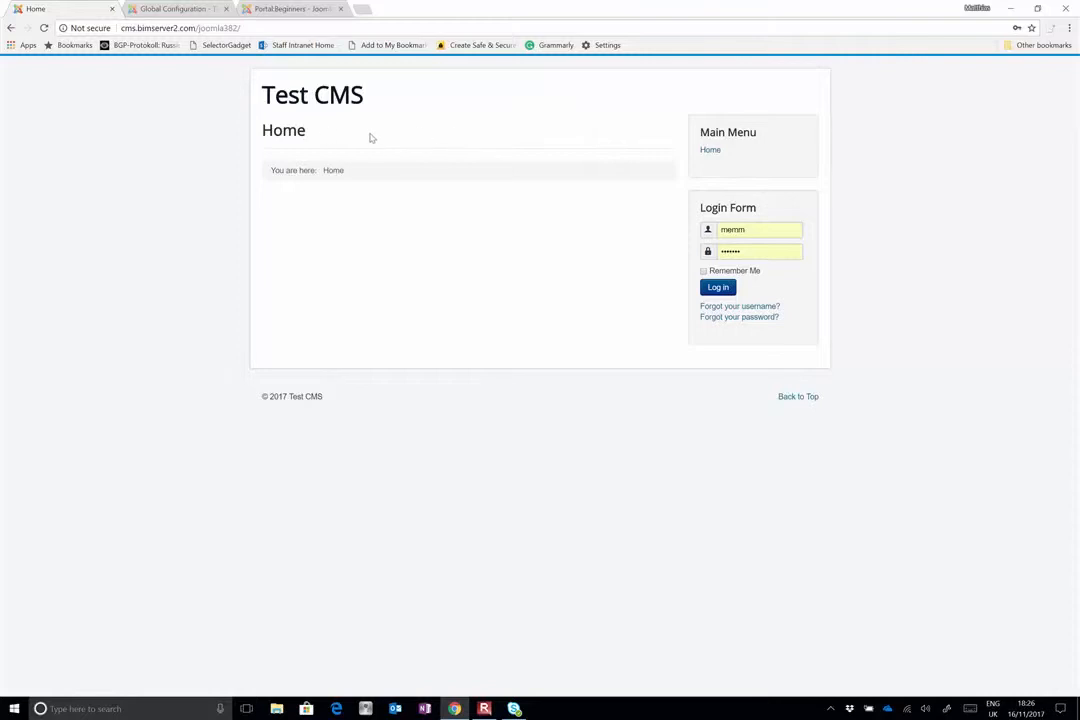
Open the list of menu items belonging to the Main Menu in the administration
left_click(200, 7)
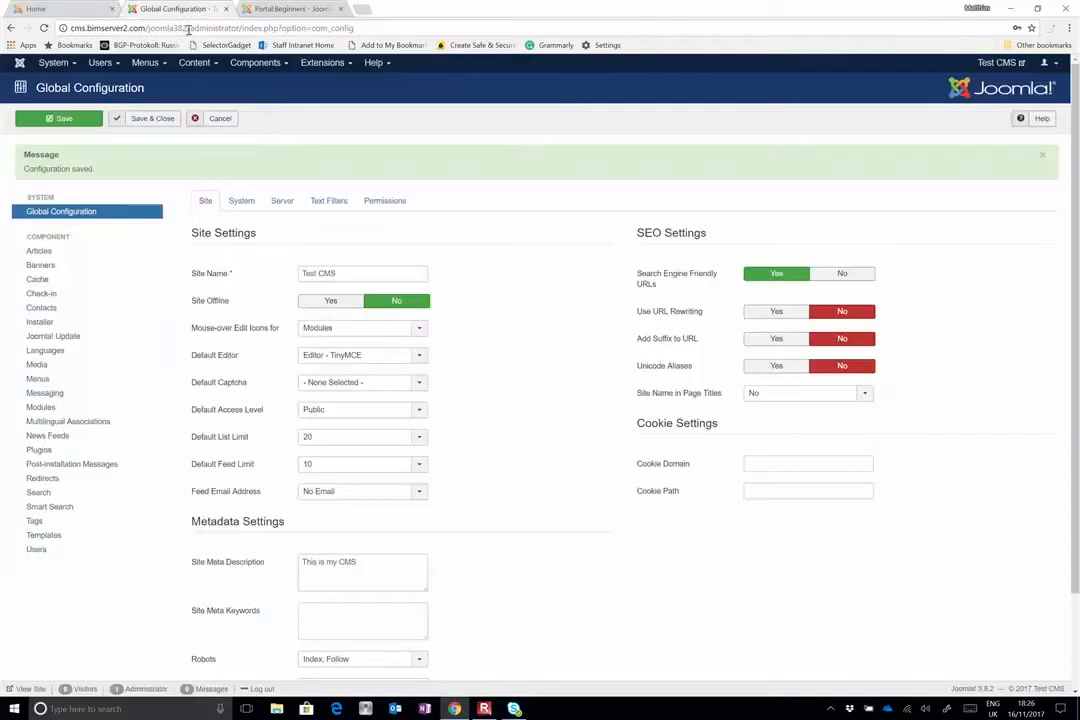
left_click(148, 64)
mouse_move(152, 84)
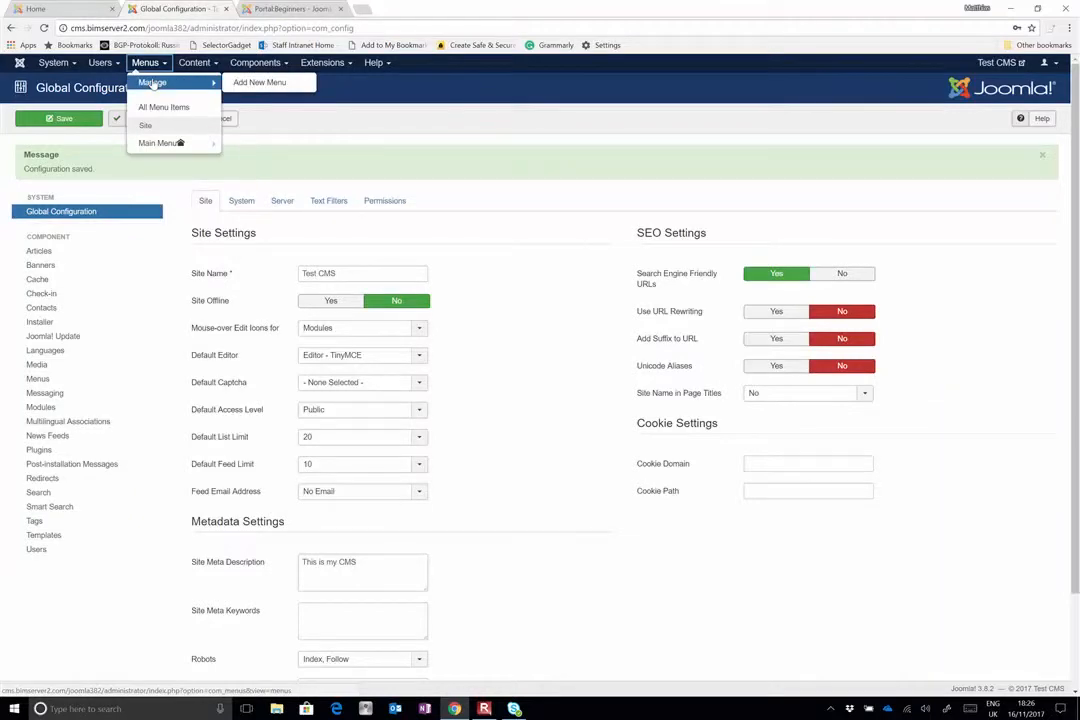
mouse_move(160, 145)
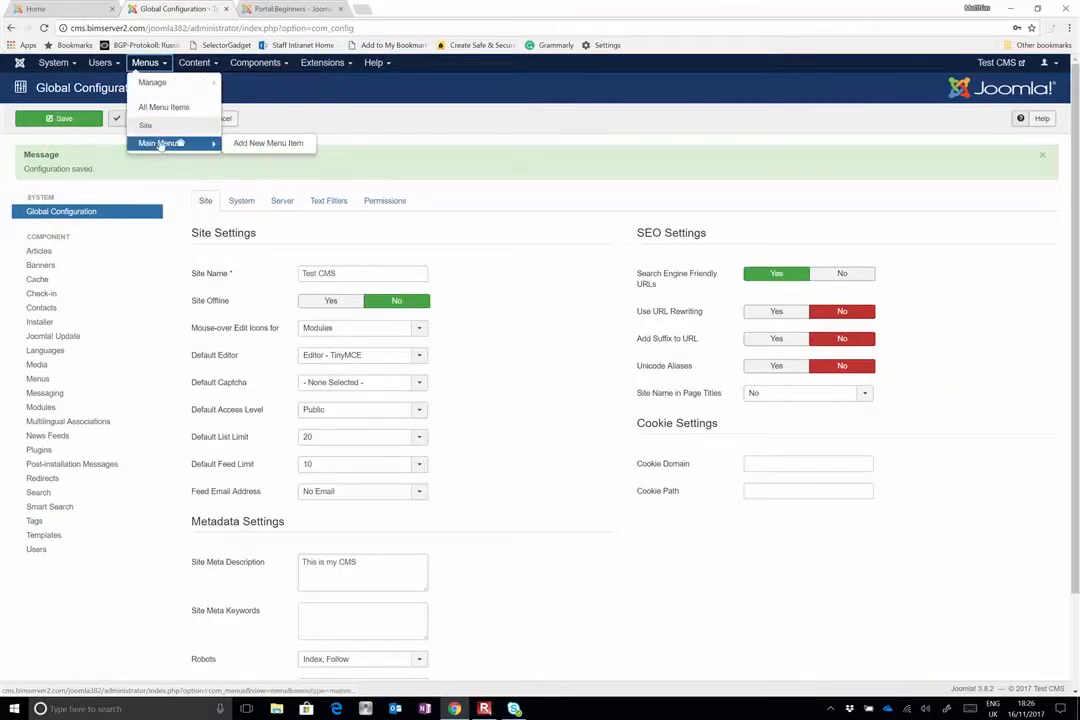
left_click(83, 12)
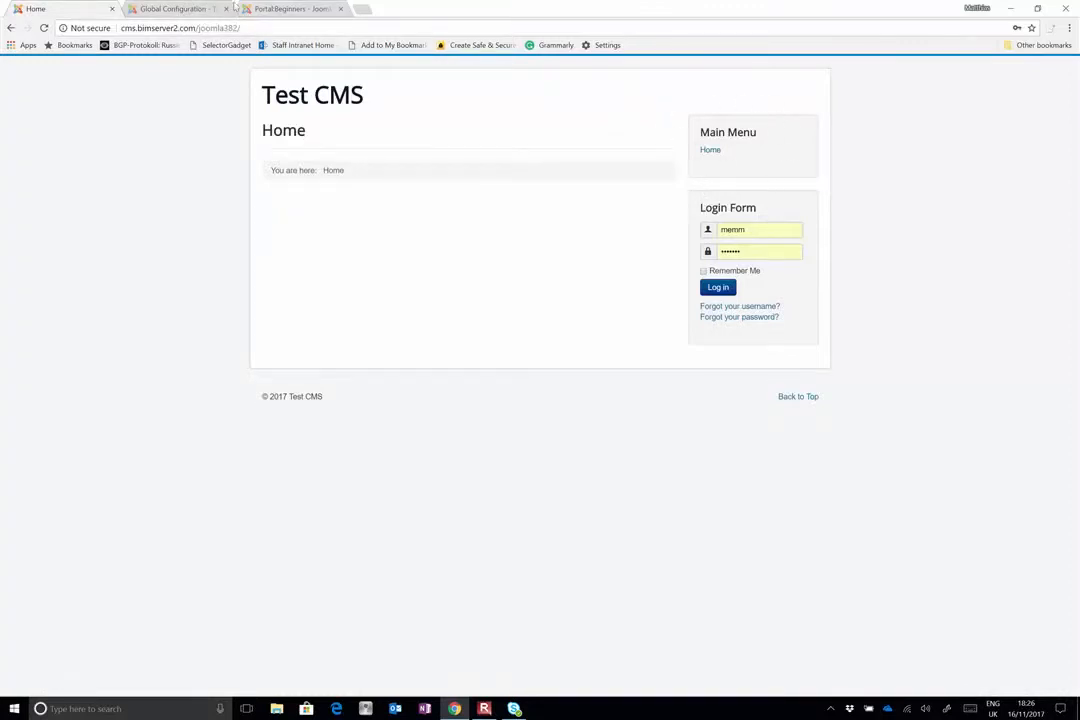
left_click(190, 10)
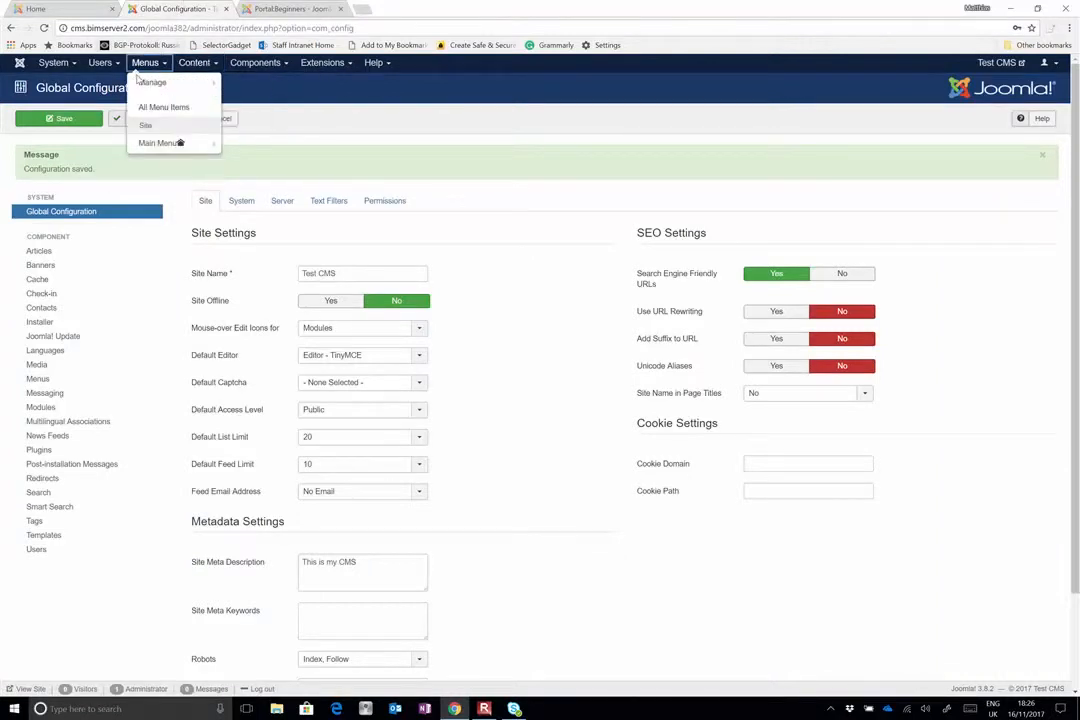
left_click(162, 144)
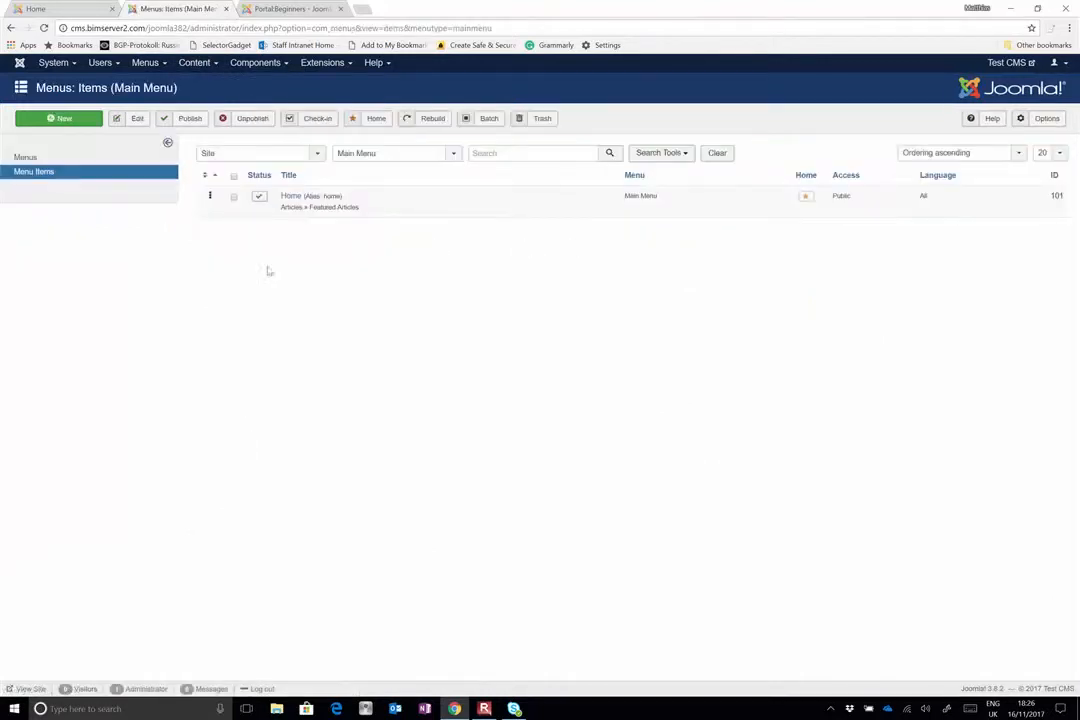
Compare the Main Menu on the public site with its menu item list in the administration
left_click(72, 9)
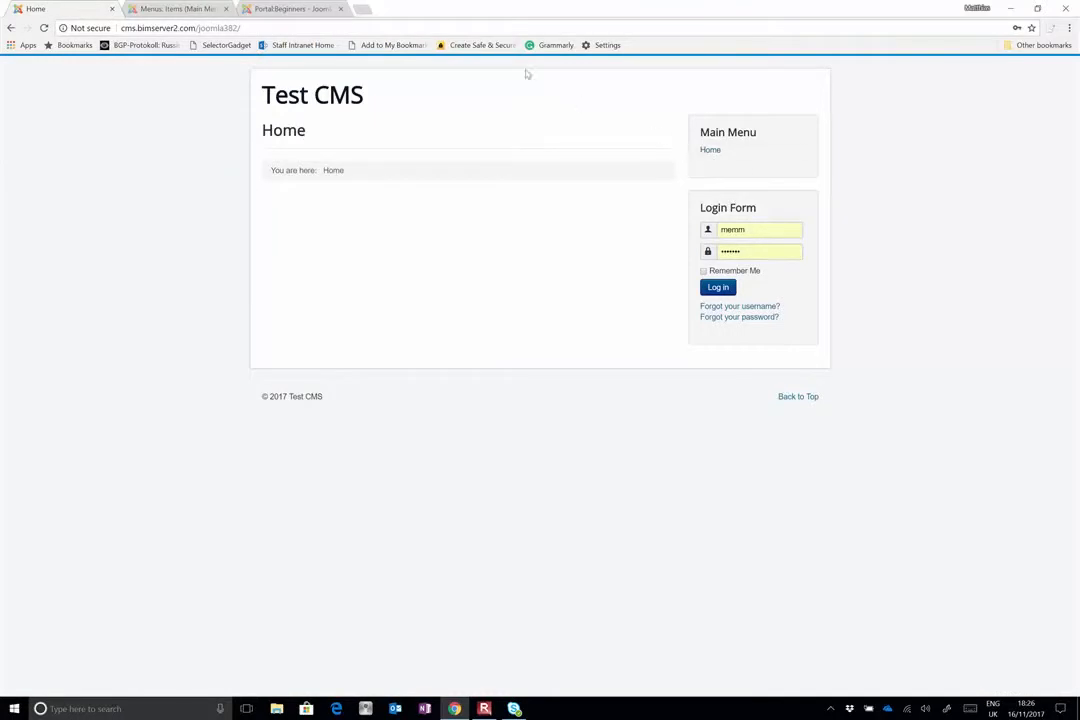
left_click(167, 10)
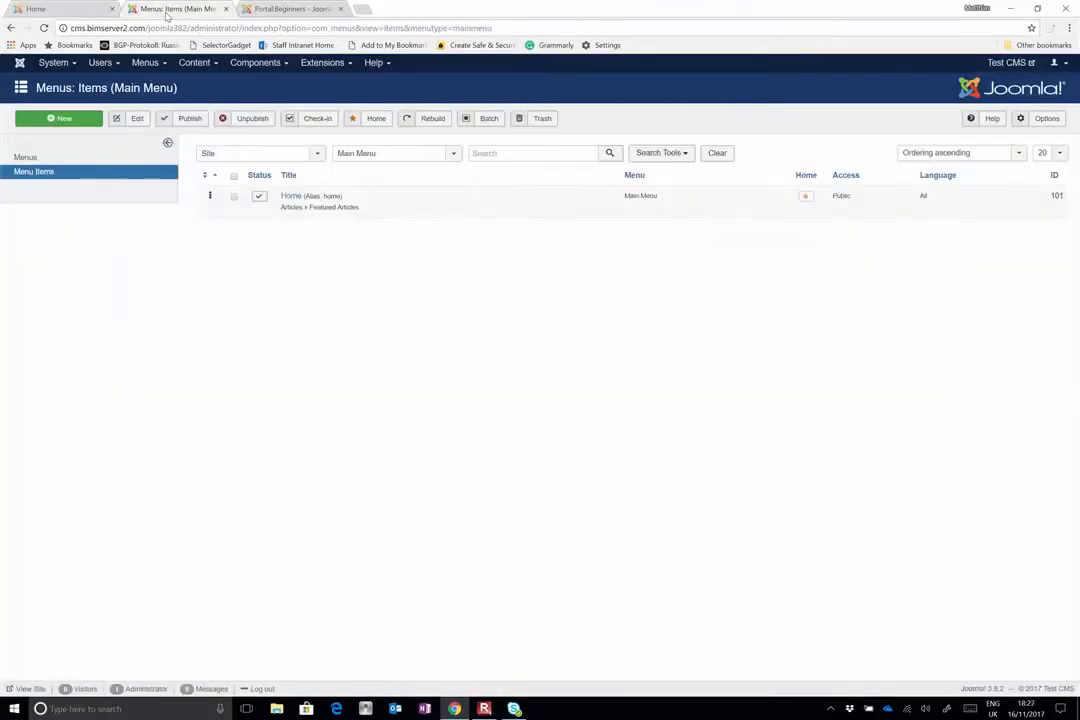
left_click(64, 14)
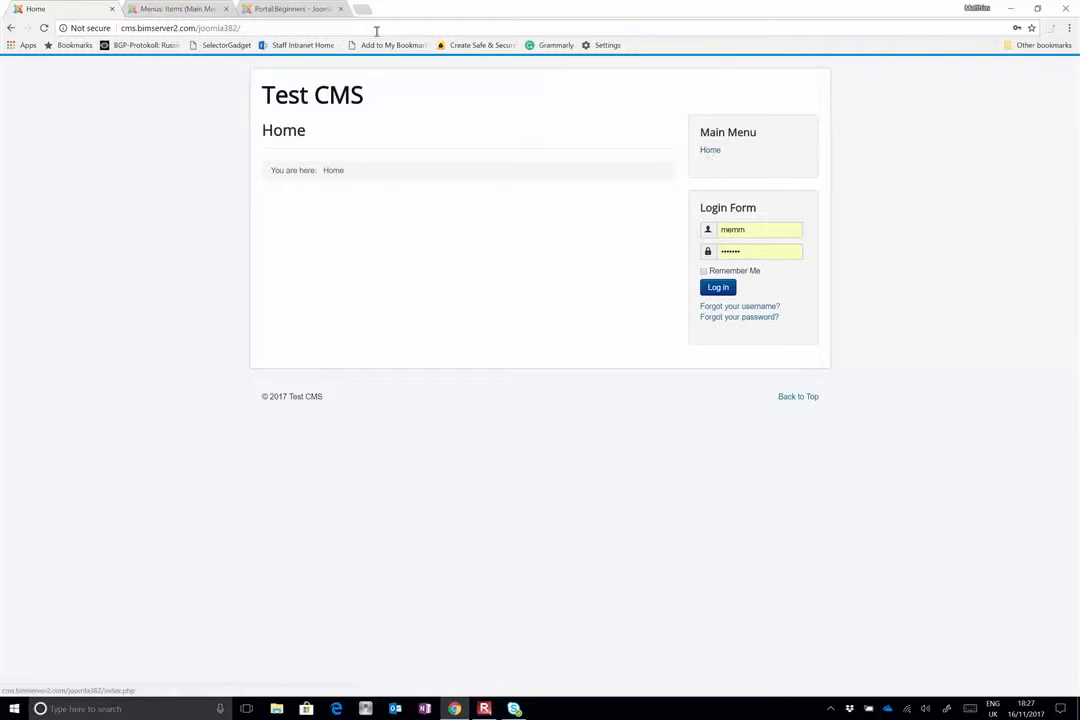
left_click(170, 12)
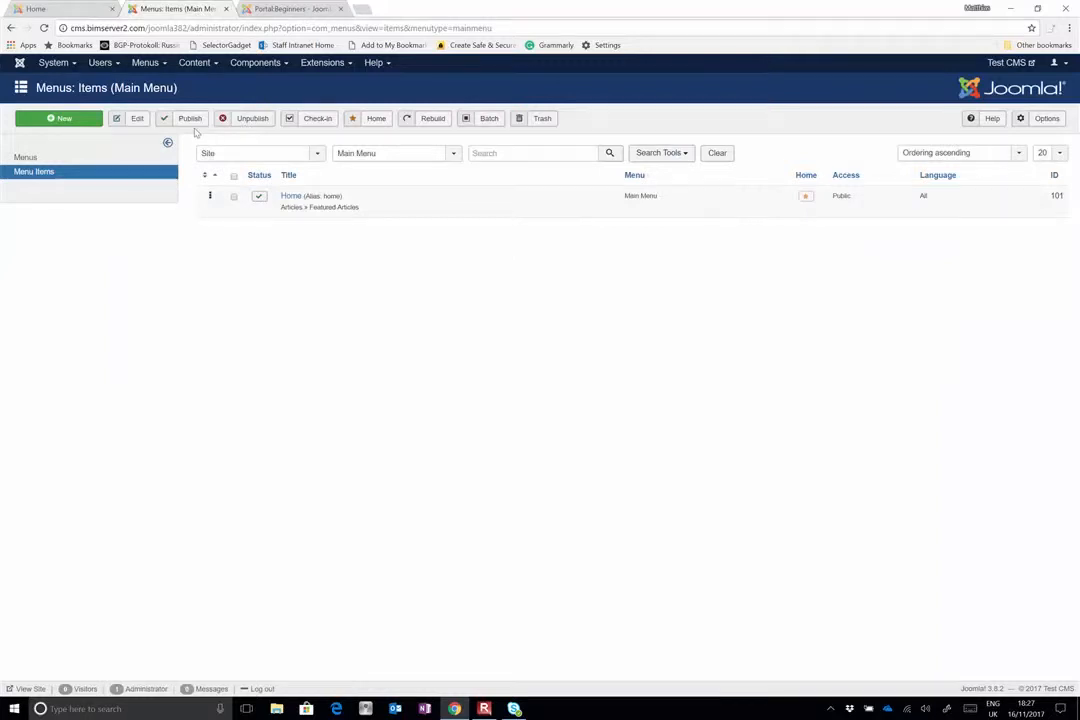
Create a new Main Menu item titled "Nike" with the System Links type URL
left_click(63, 125)
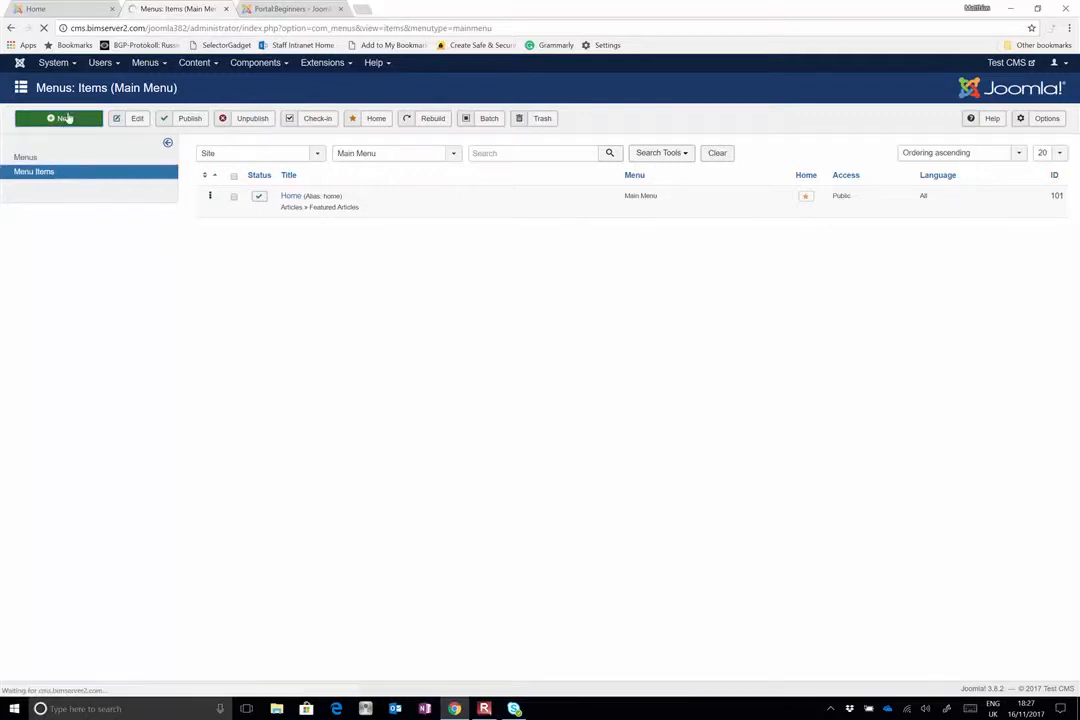
left_click(134, 157)
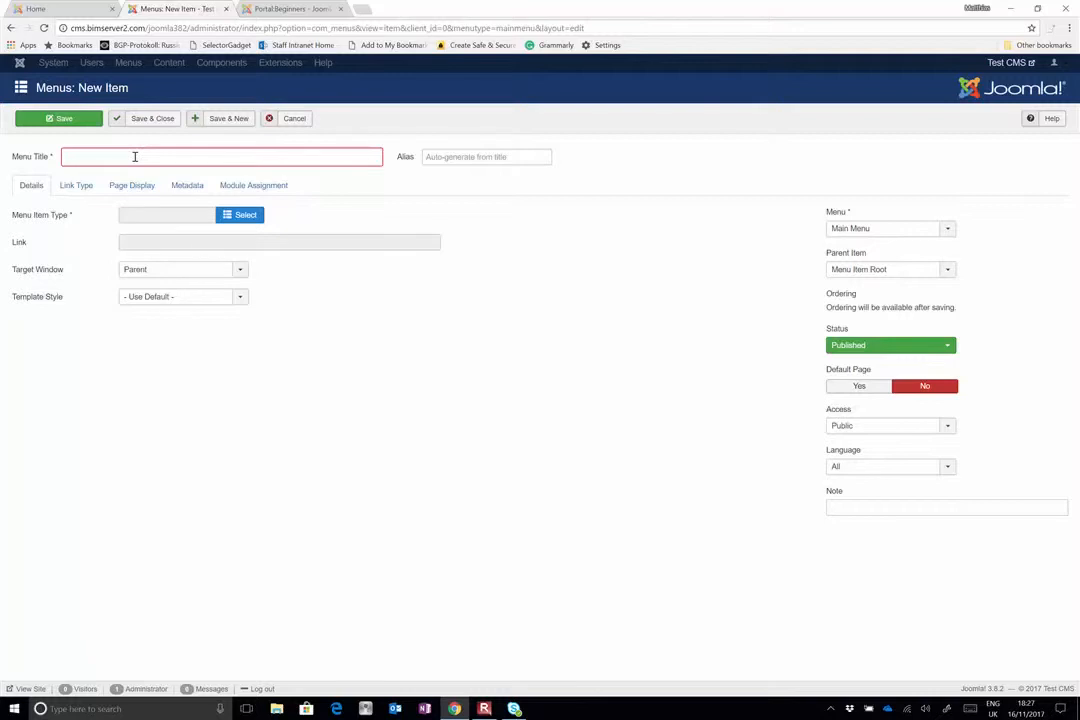
type("Nike")
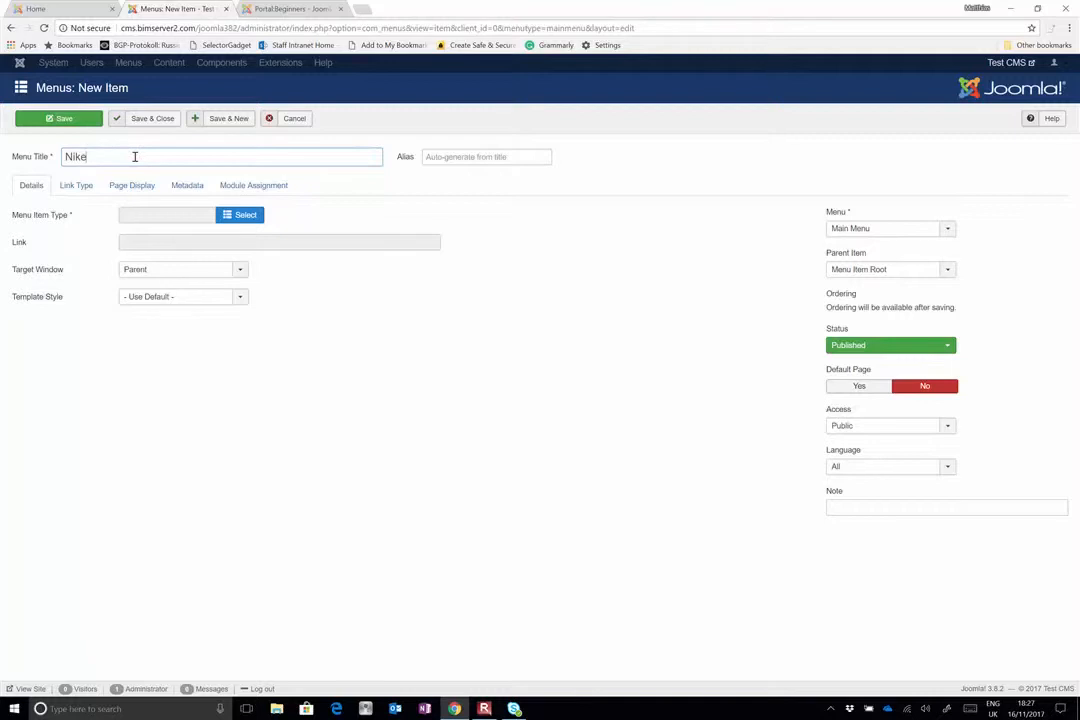
left_click(239, 216)
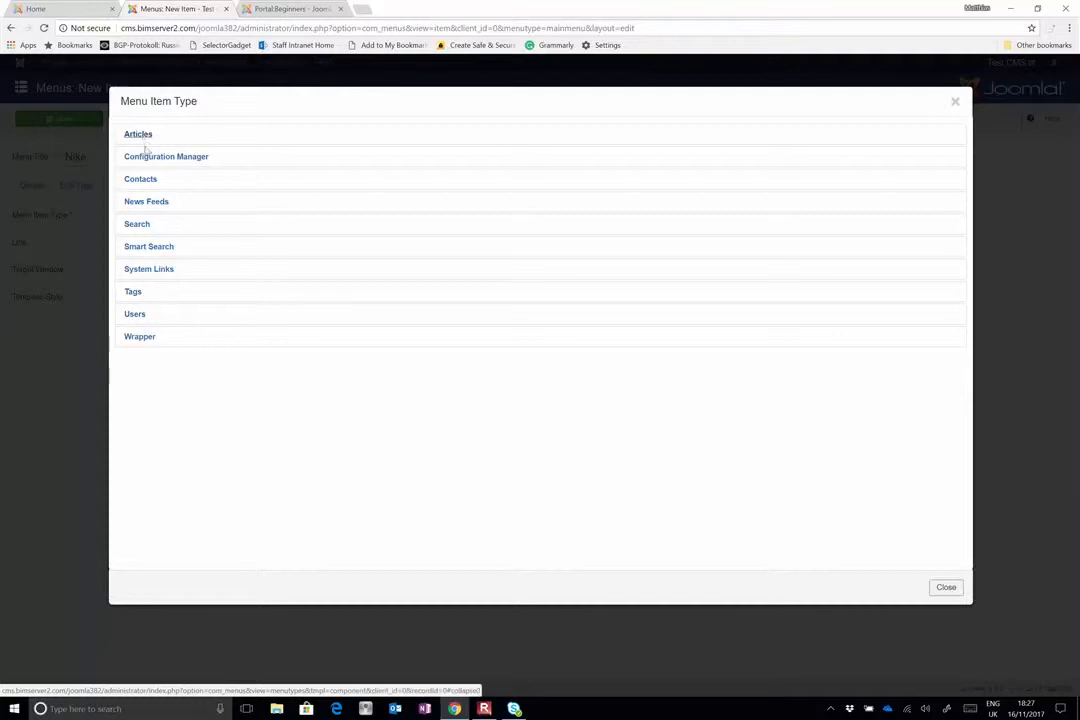
left_click(152, 270)
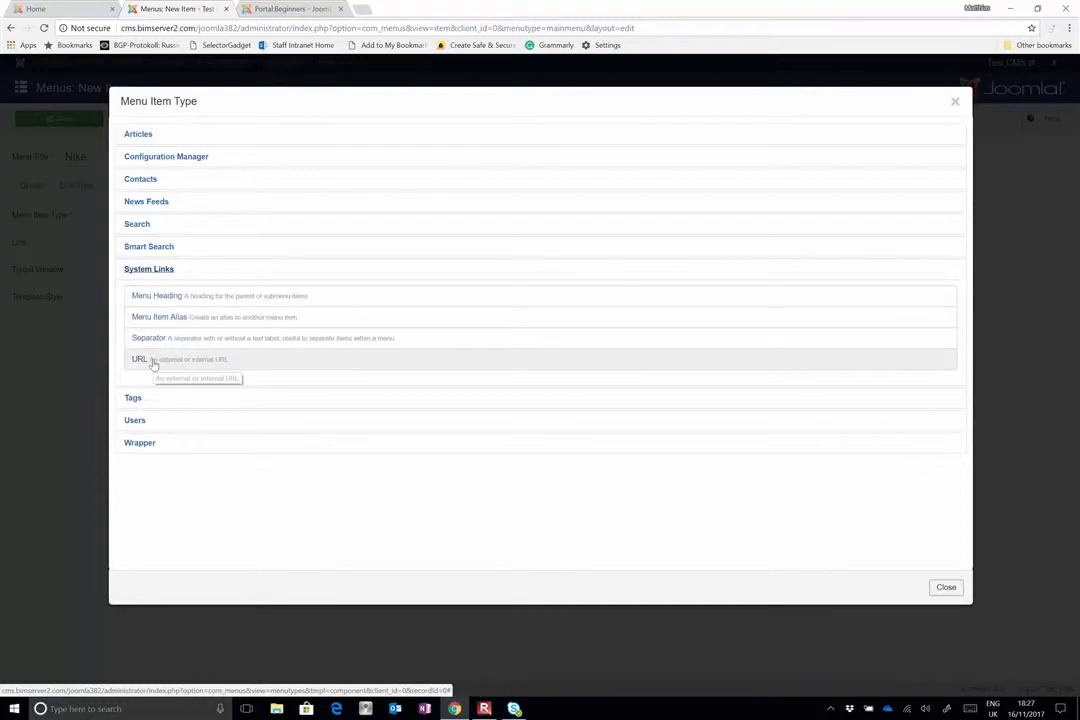
left_click(153, 362)
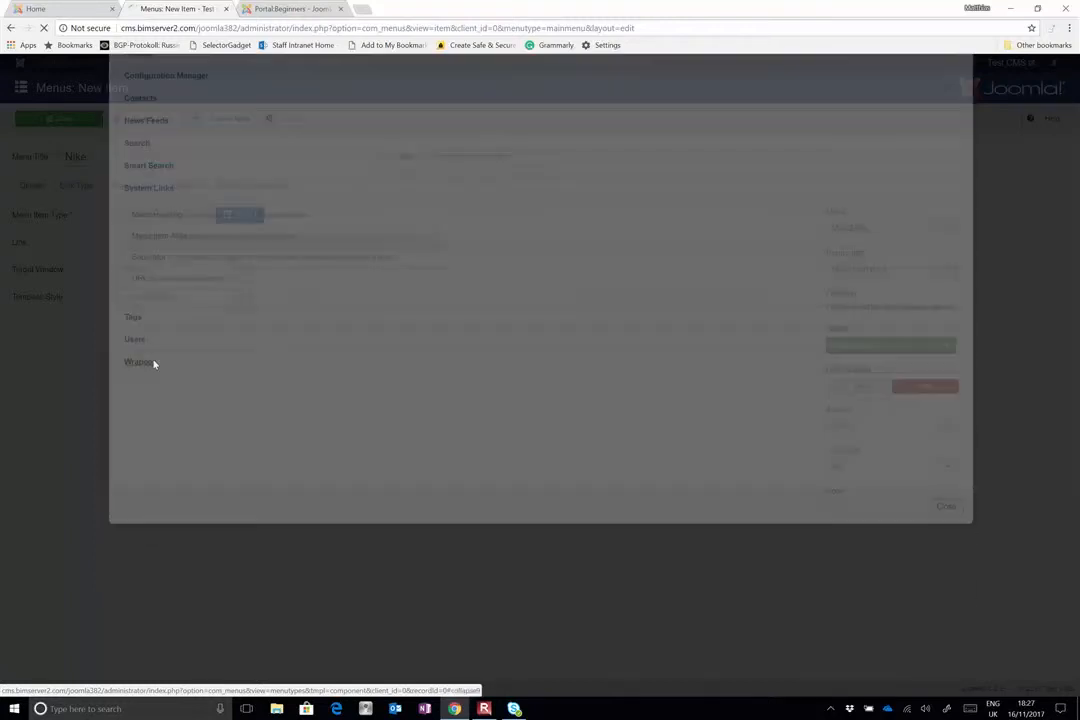
left_click(176, 245)
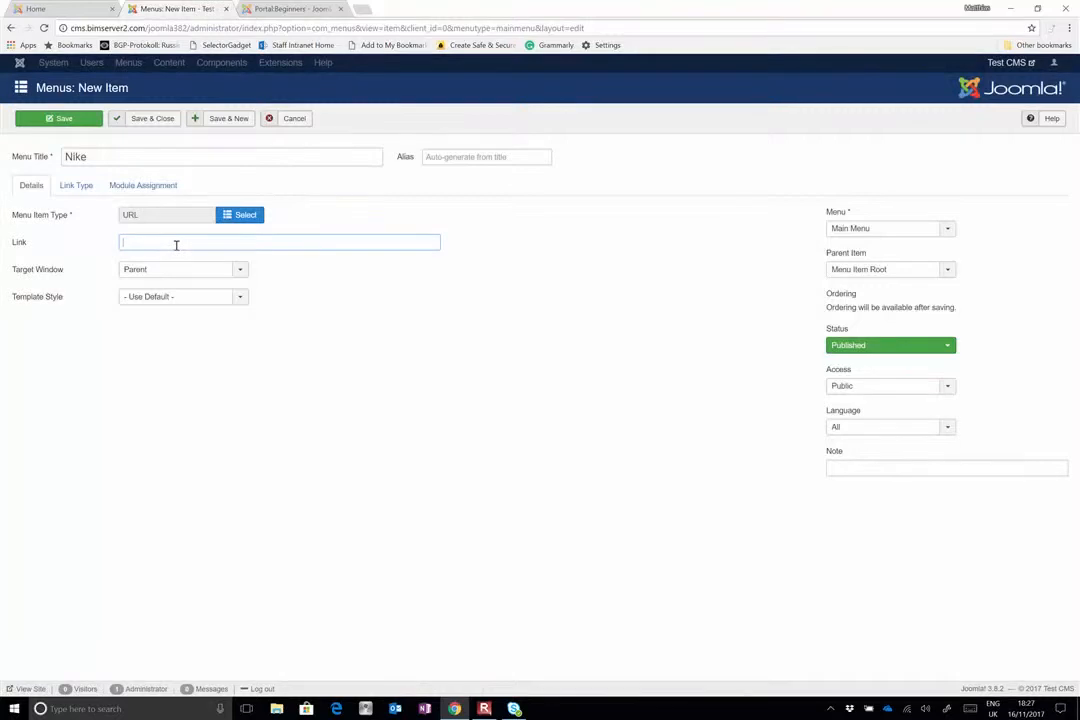
type("www.nike.com")
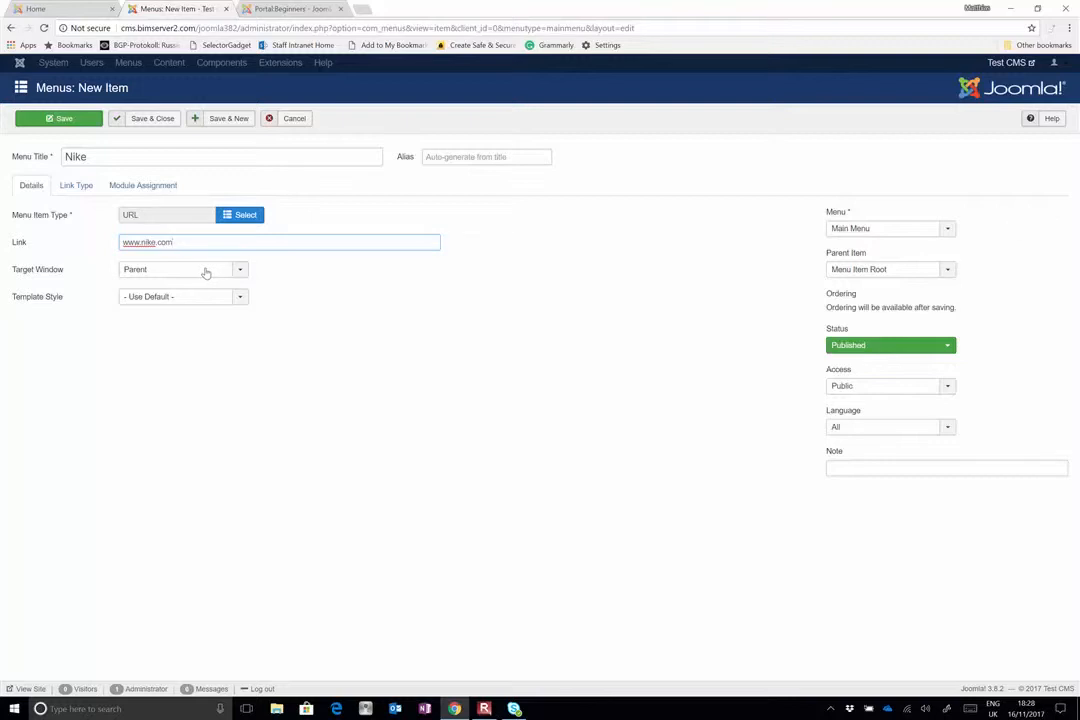
left_click(204, 273)
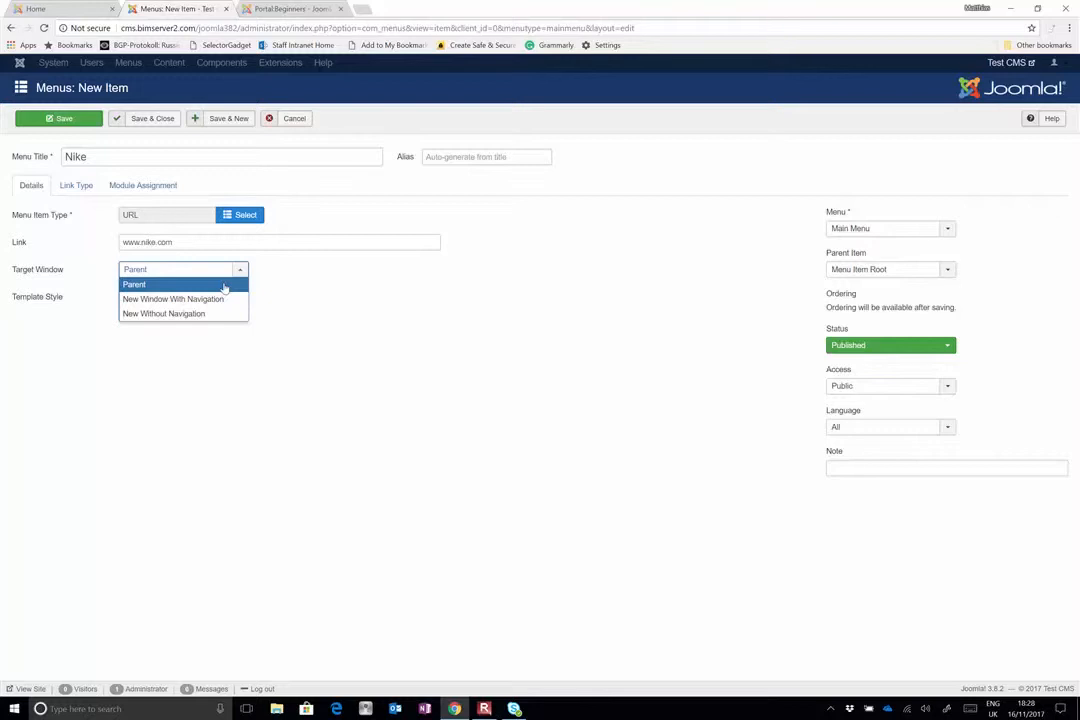
left_click(169, 300)
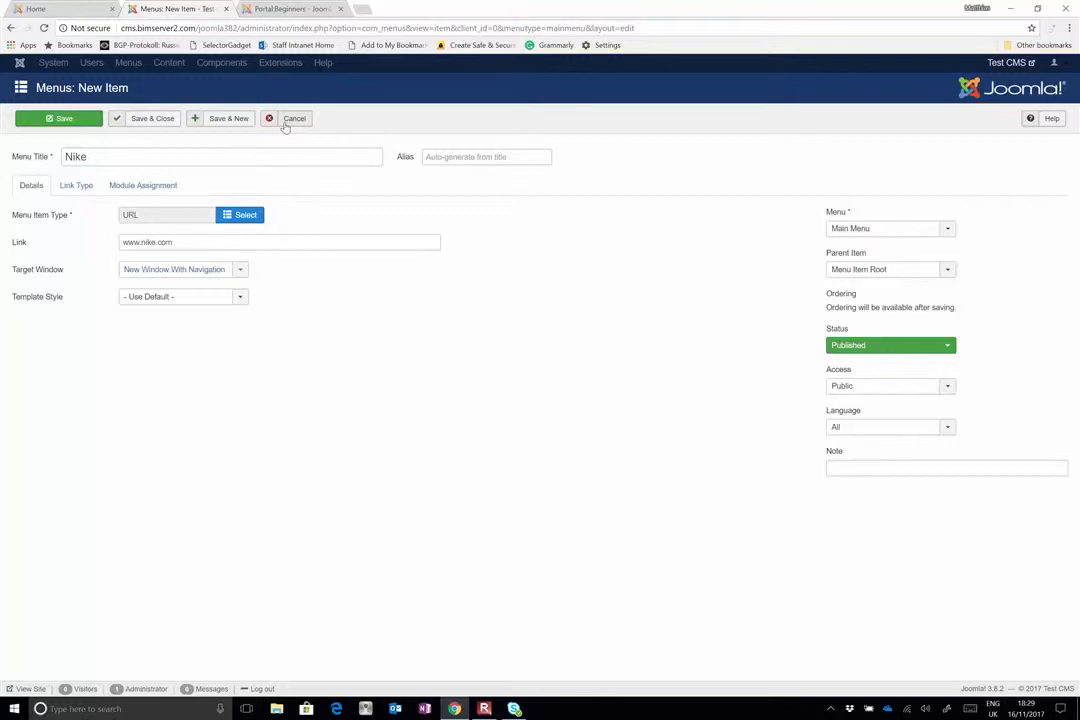
left_click(147, 124)
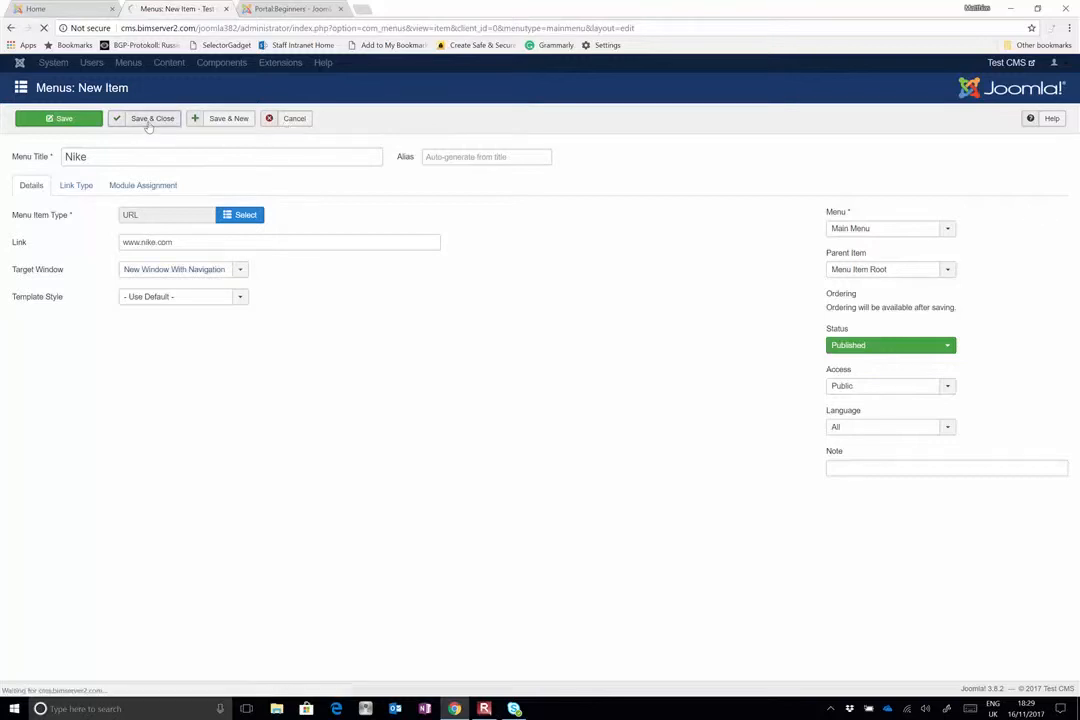
Reload the public site, test the Nike menu link, and return to the menu item list in the administration
left_click(50, 8)
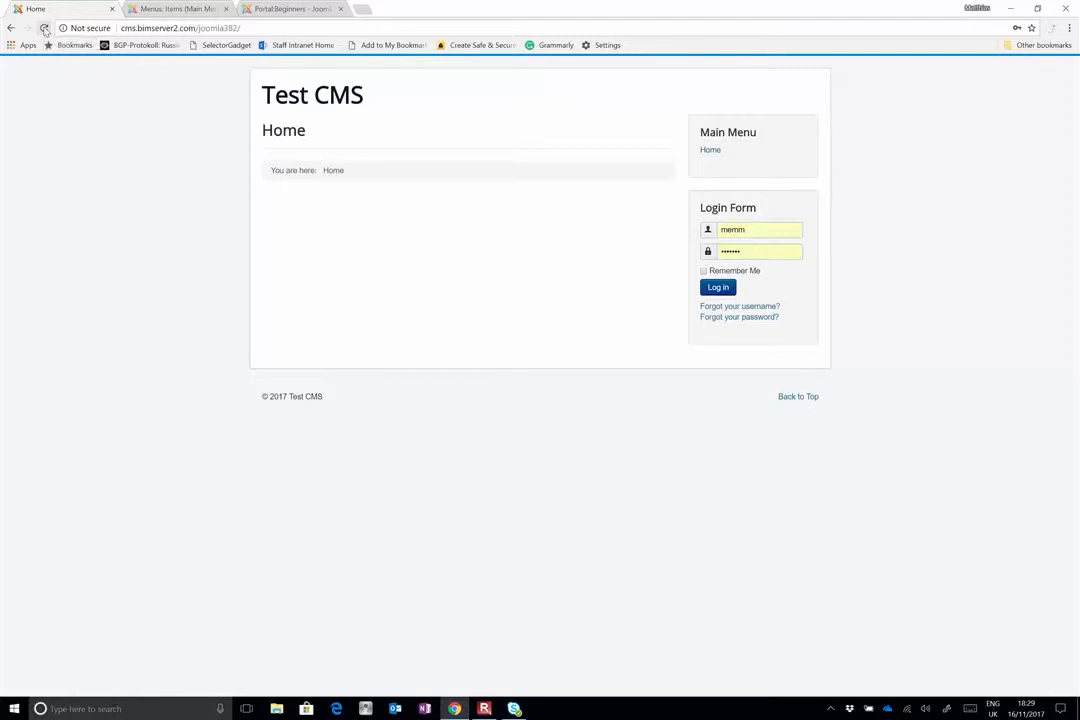
left_click(44, 28)
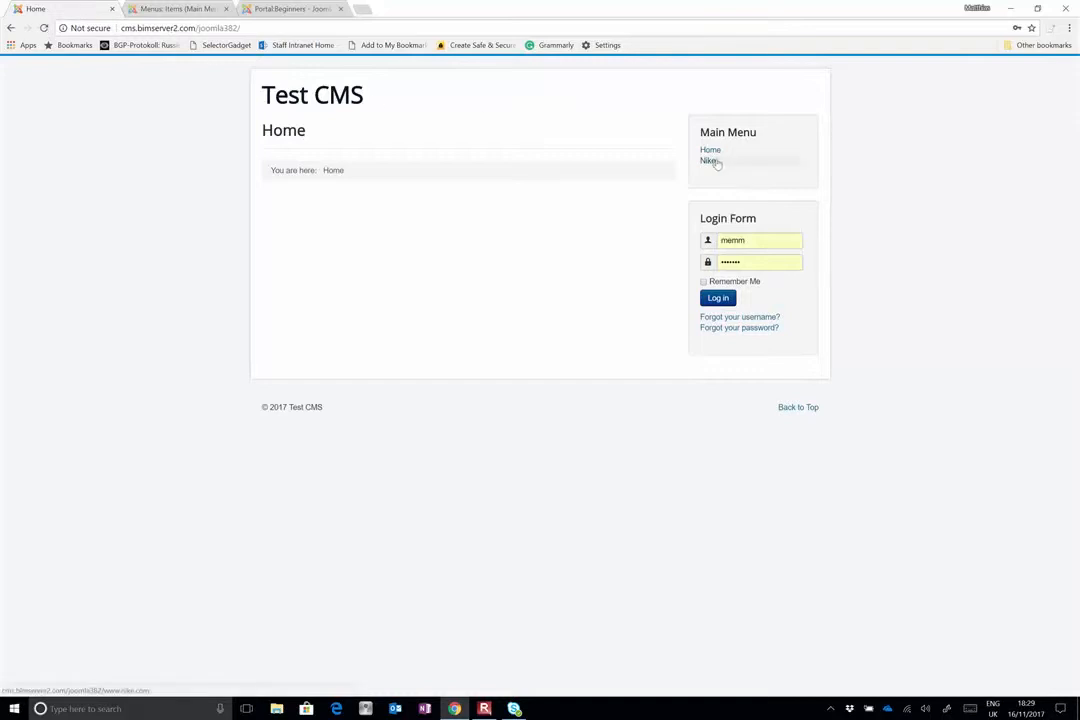
left_click(709, 161)
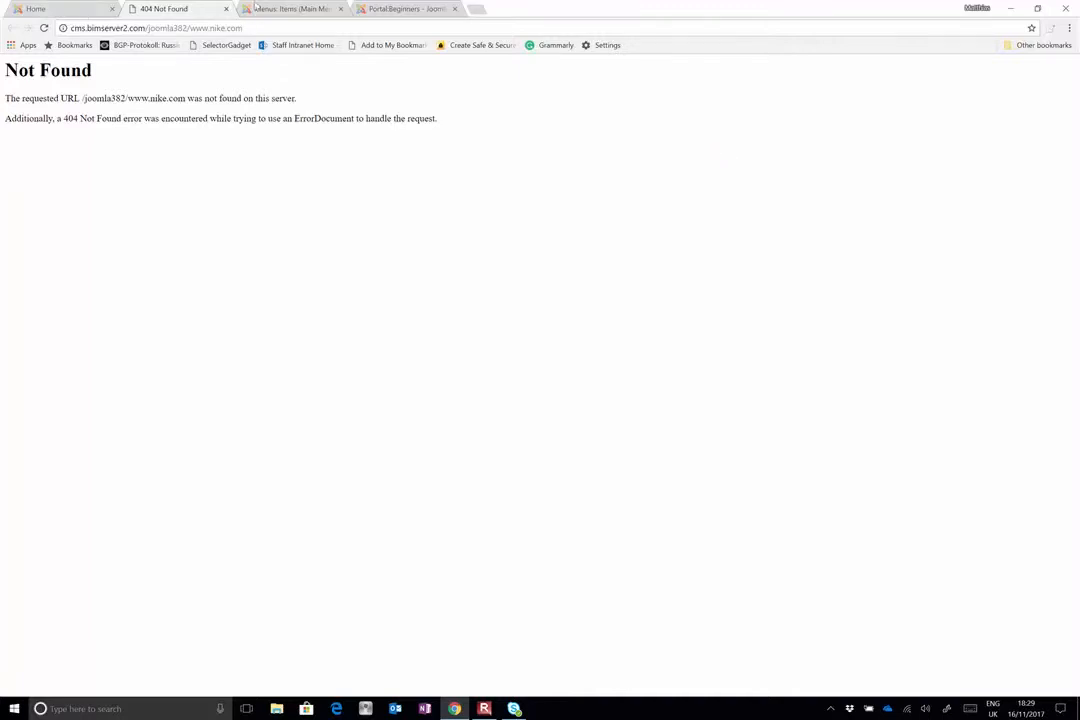
left_click(285, 8)
left_click(160, 8)
left_click(269, 9)
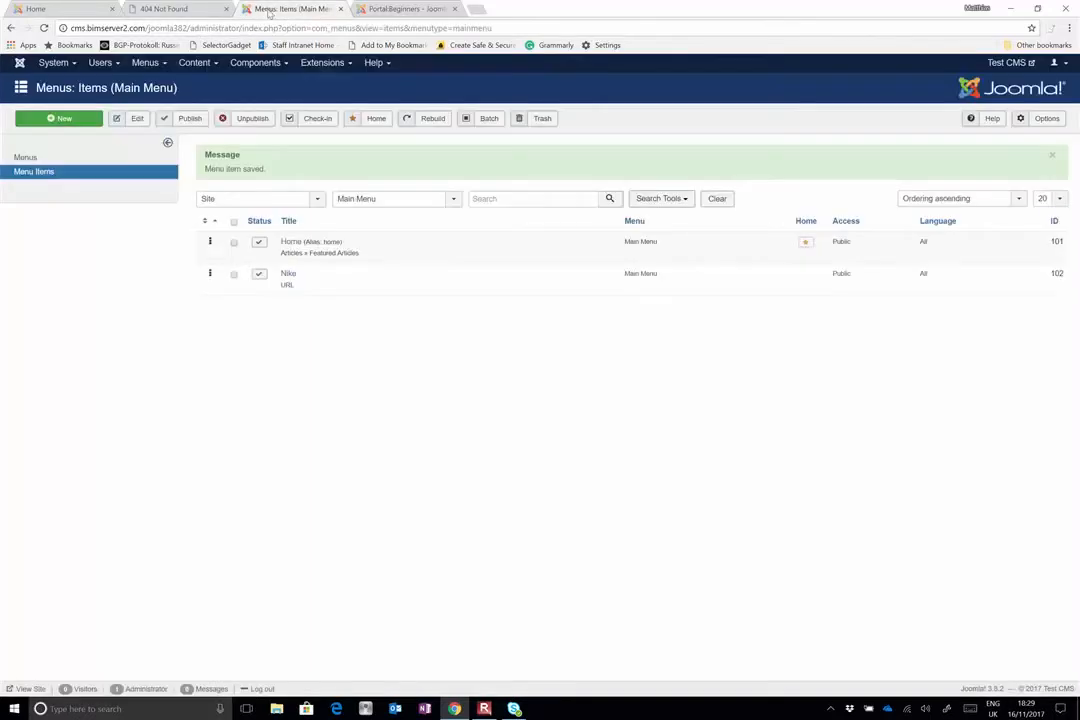
left_click(294, 278)
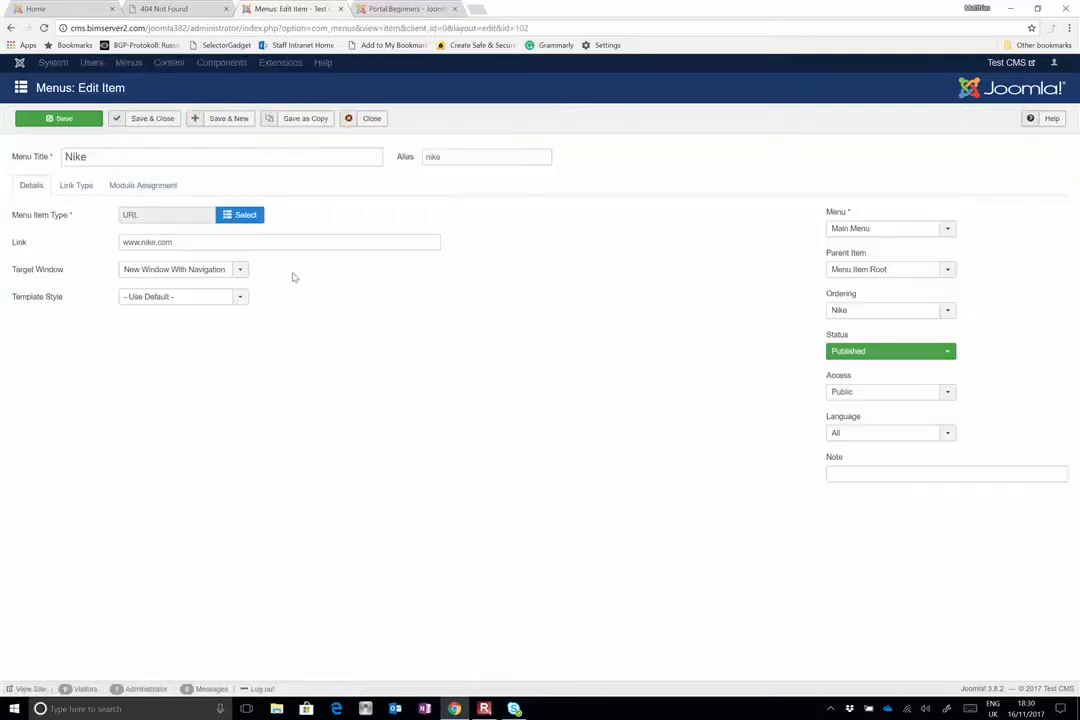
left_click(163, 10)
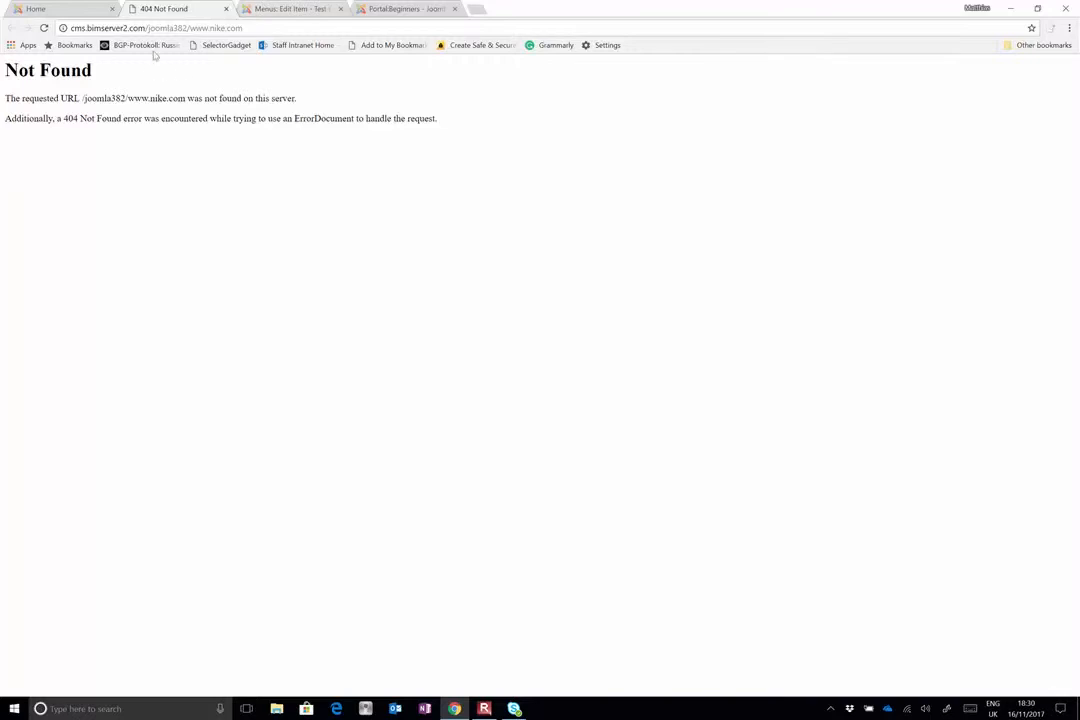
left_click_drag(189, 27, 62, 38)
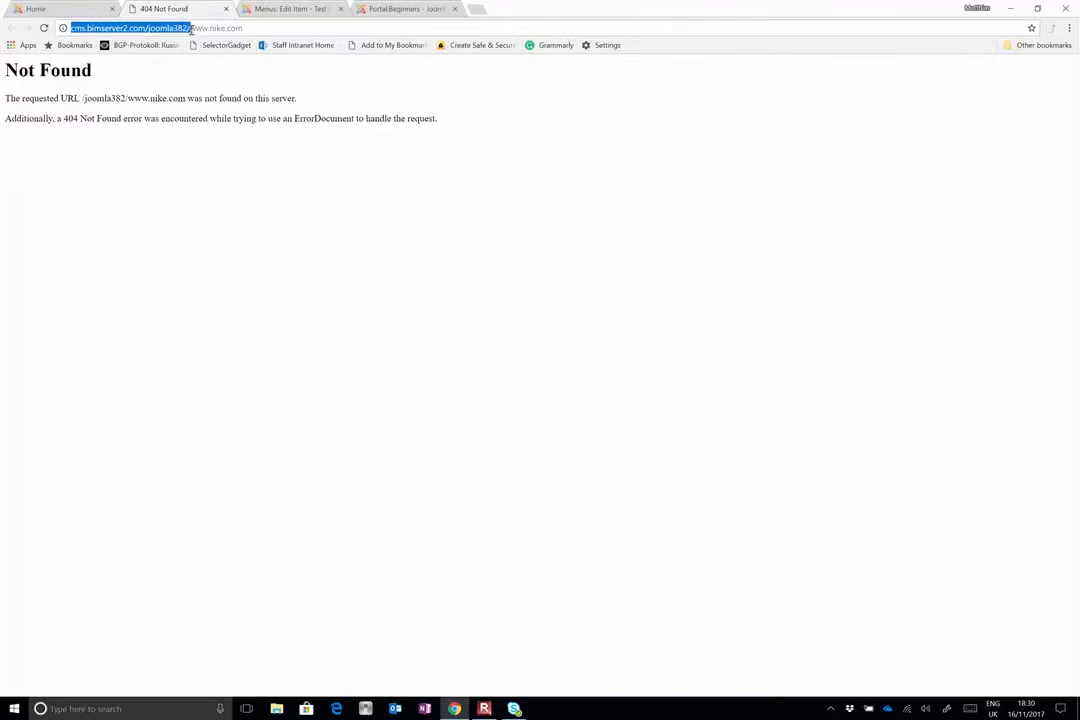
left_click(251, 28)
left_click_drag(251, 28, 190, 40)
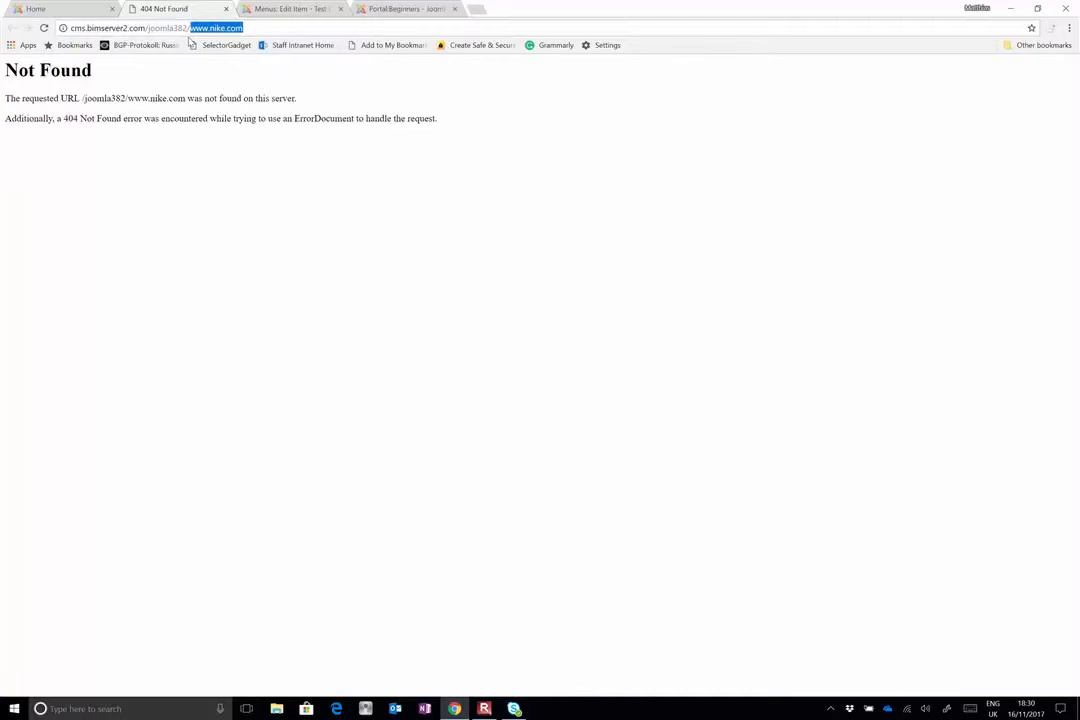
left_click(104, 7)
left_click(275, 10)
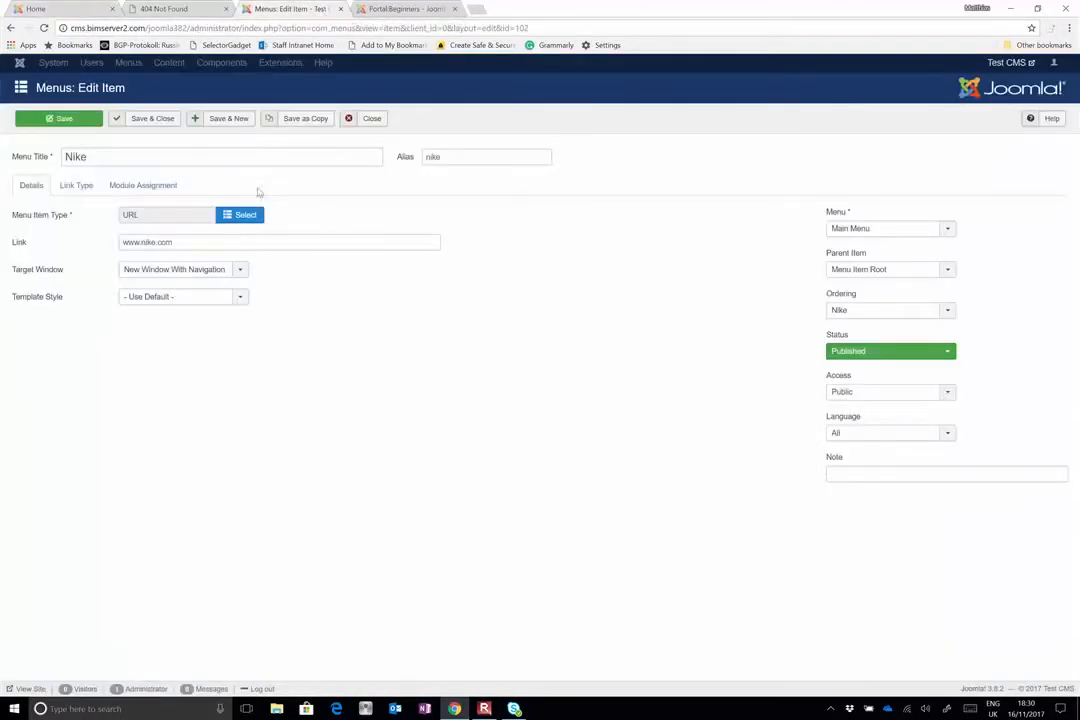
left_click(200, 242)
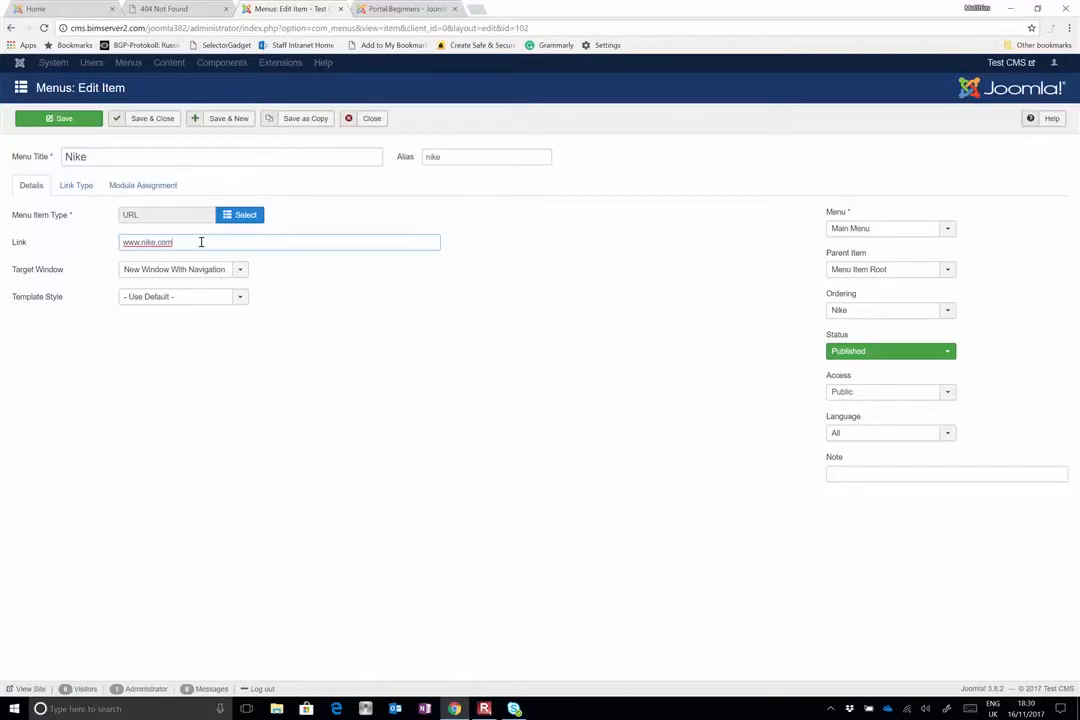
key("Home")
type("http://")
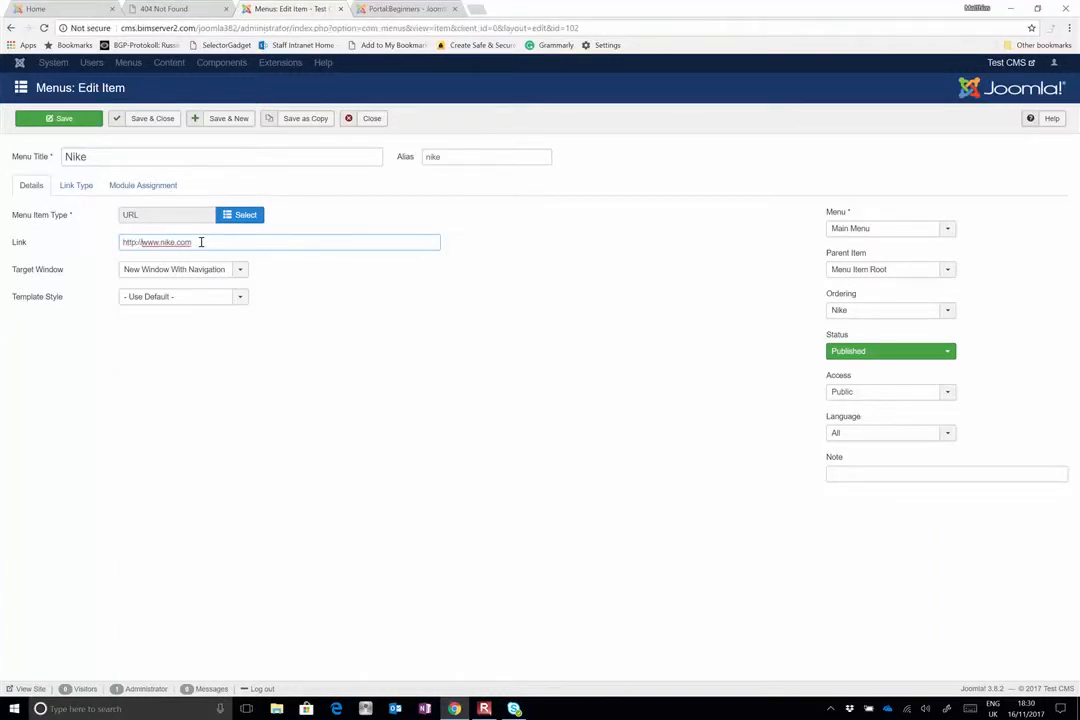
left_click(54, 118)
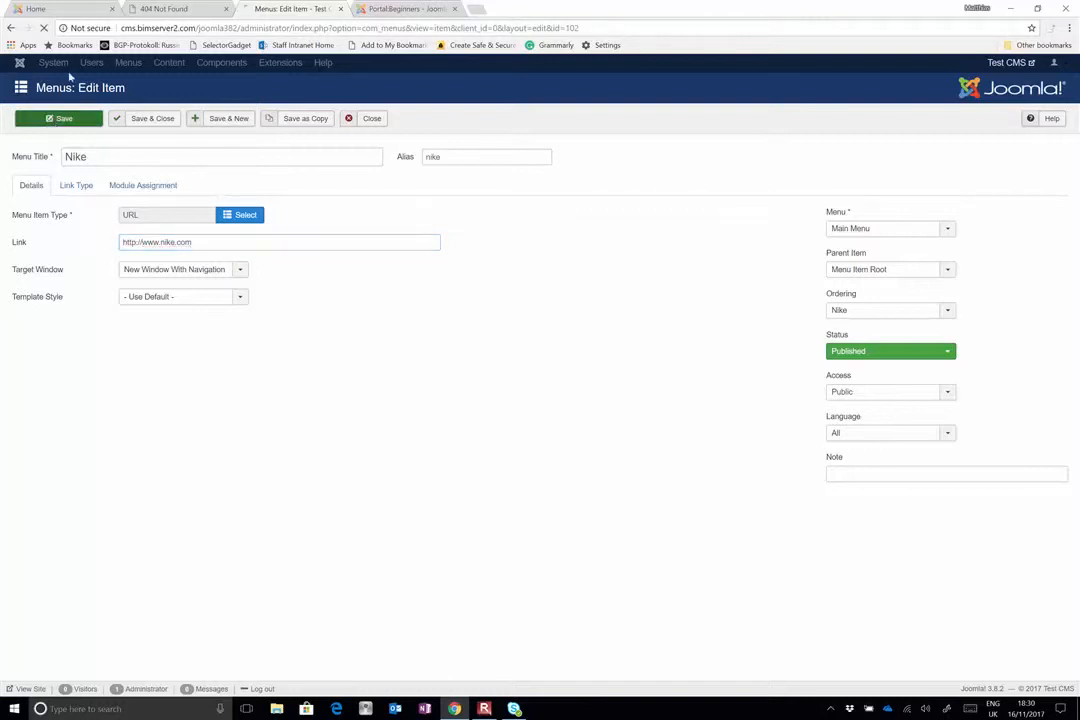
Reload the public site, test the Nike menu link, and return to the menu item's edit form
left_click(68, 13)
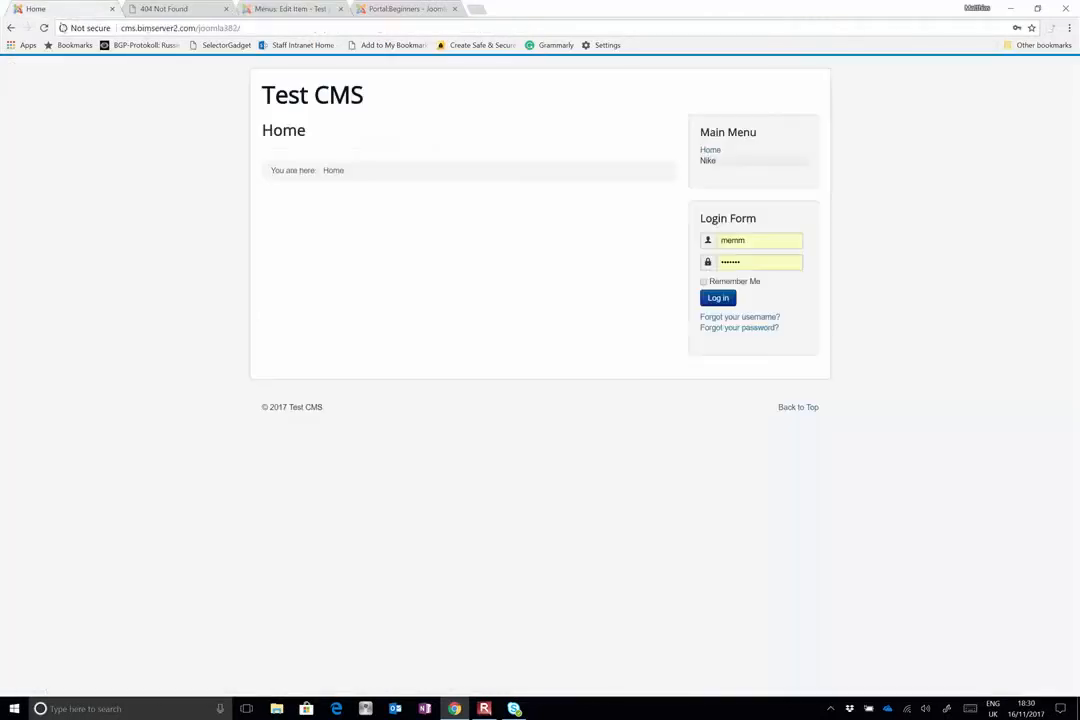
left_click(43, 28)
left_click(706, 166)
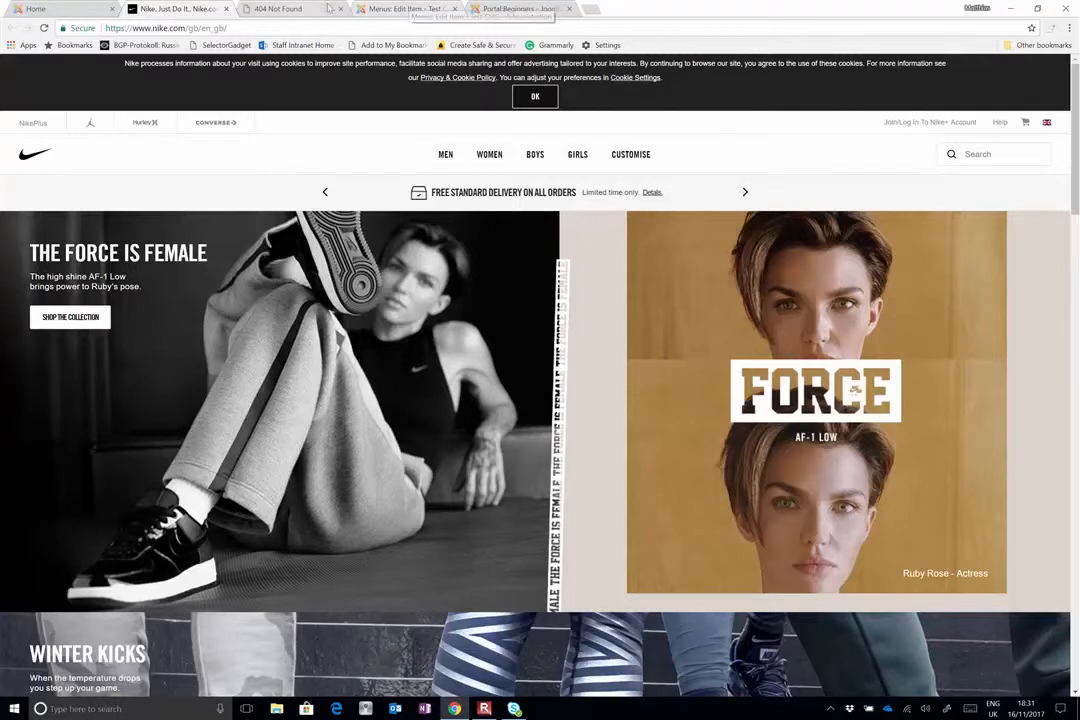
left_click(405, 8)
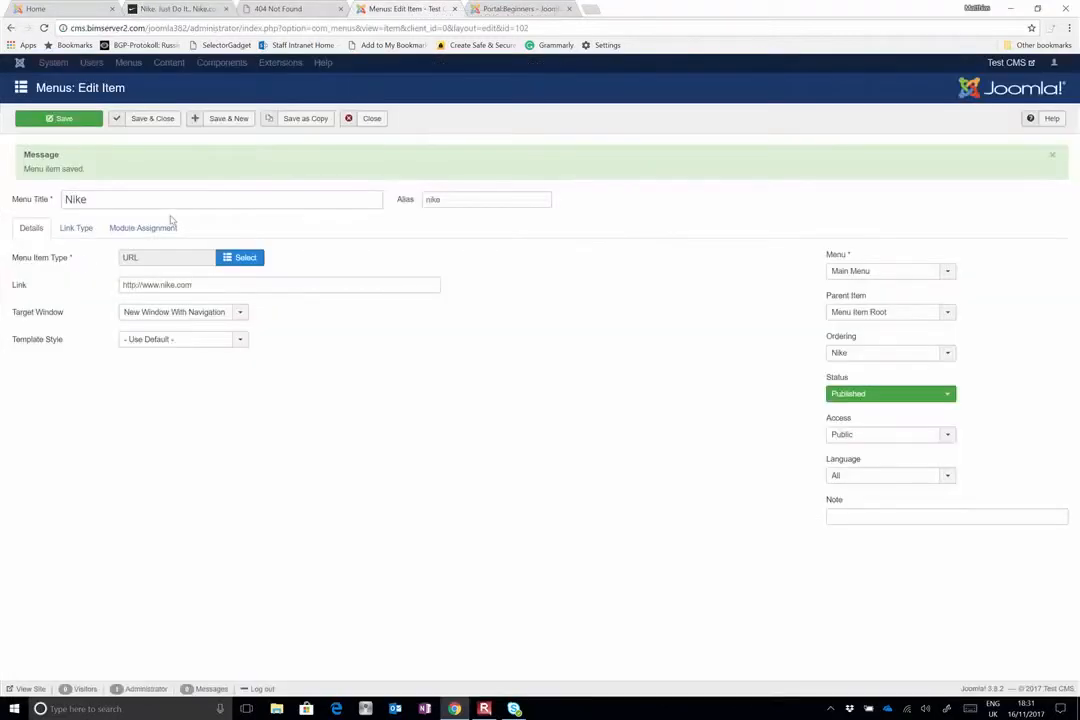
Review the Nike item's link type and module assignment settings, and save and close the item
left_click(72, 237)
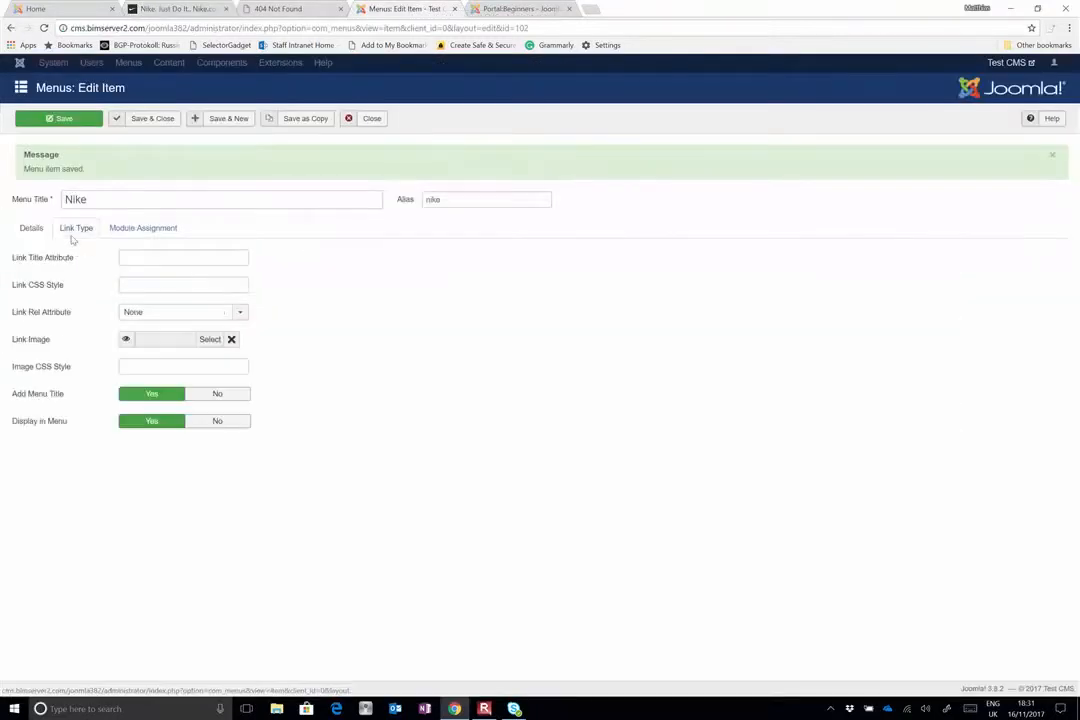
left_click(143, 228)
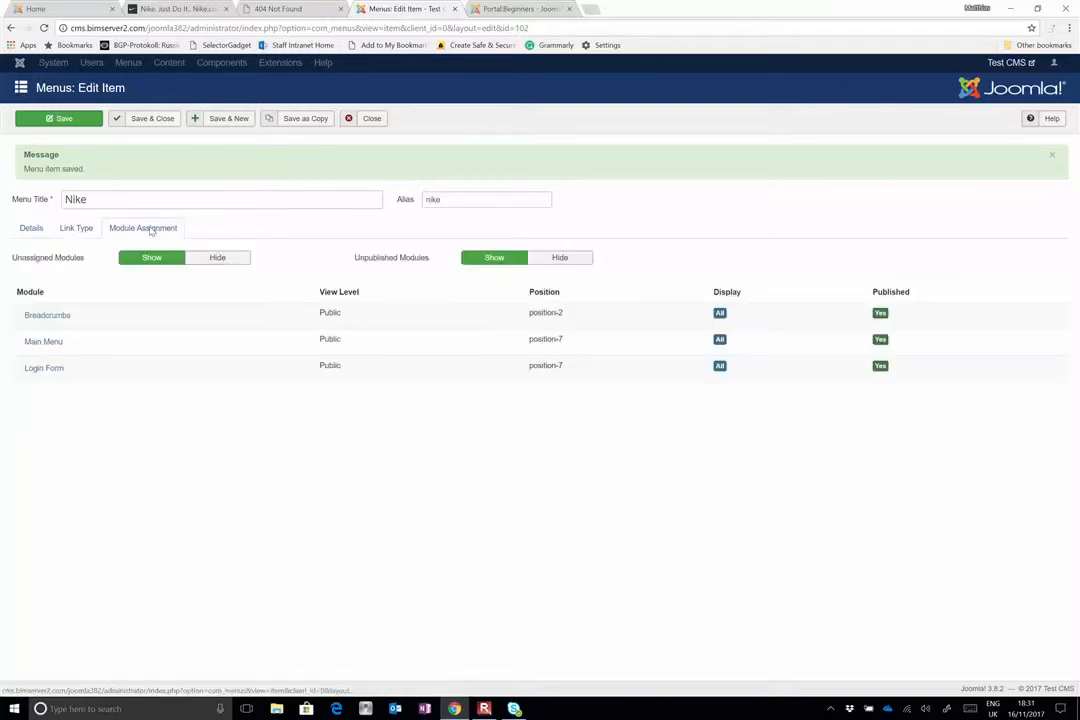
left_click(31, 228)
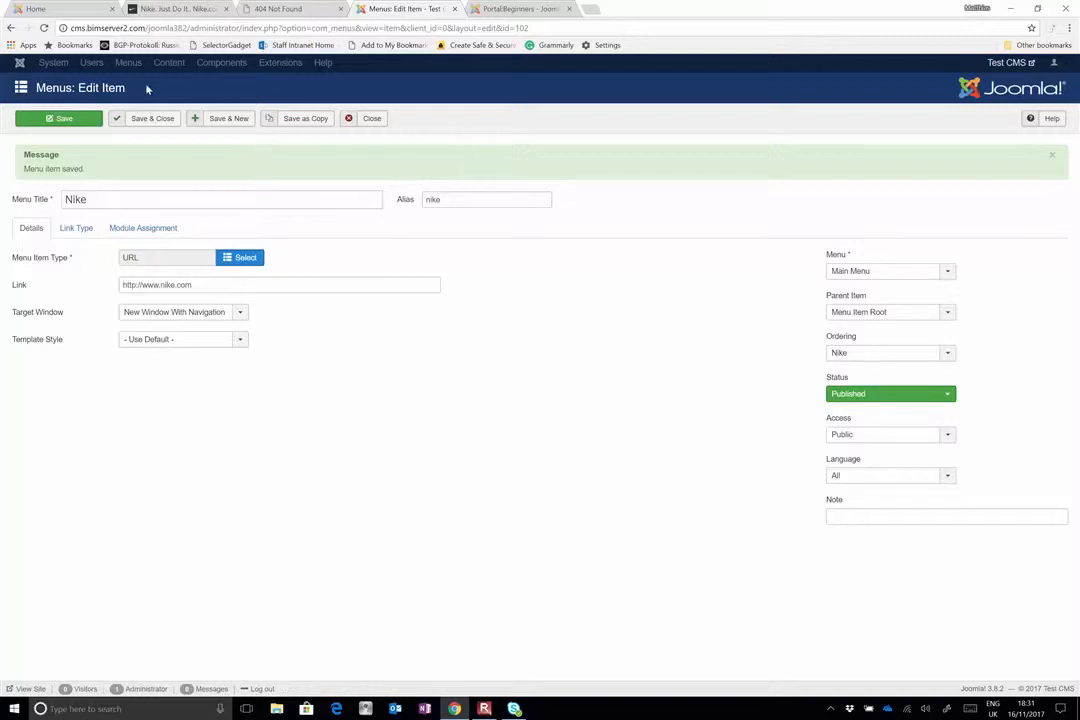
left_click(170, 120)
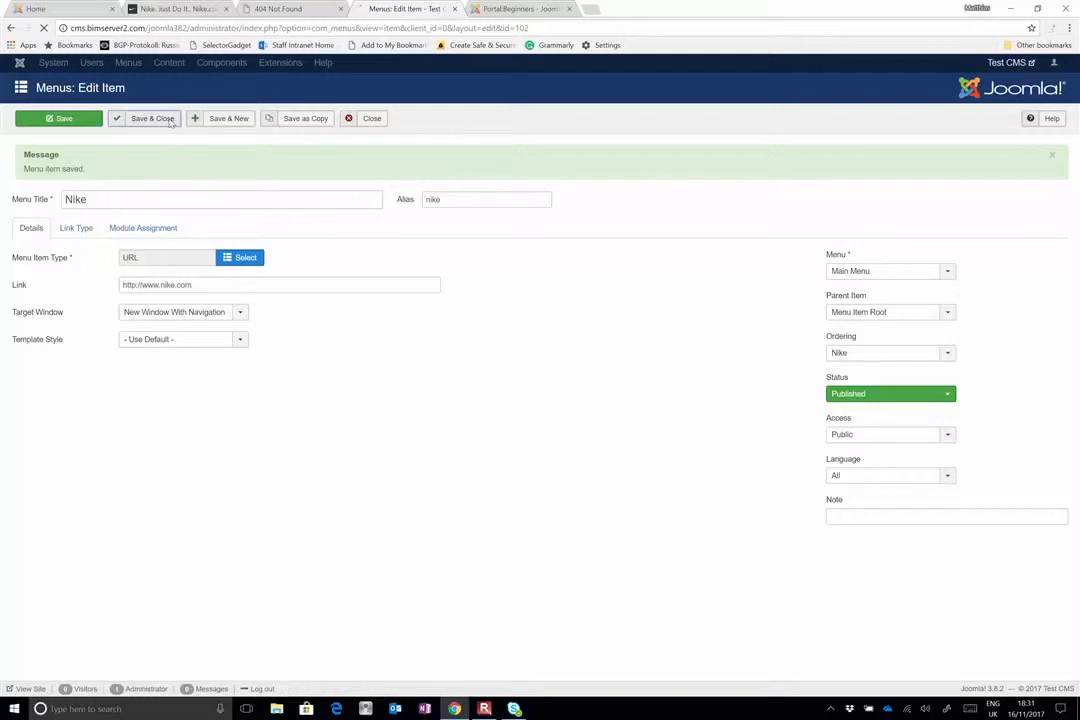
Open a new article form, check which categories it offers, and return to the menu item list
left_click(150, 63)
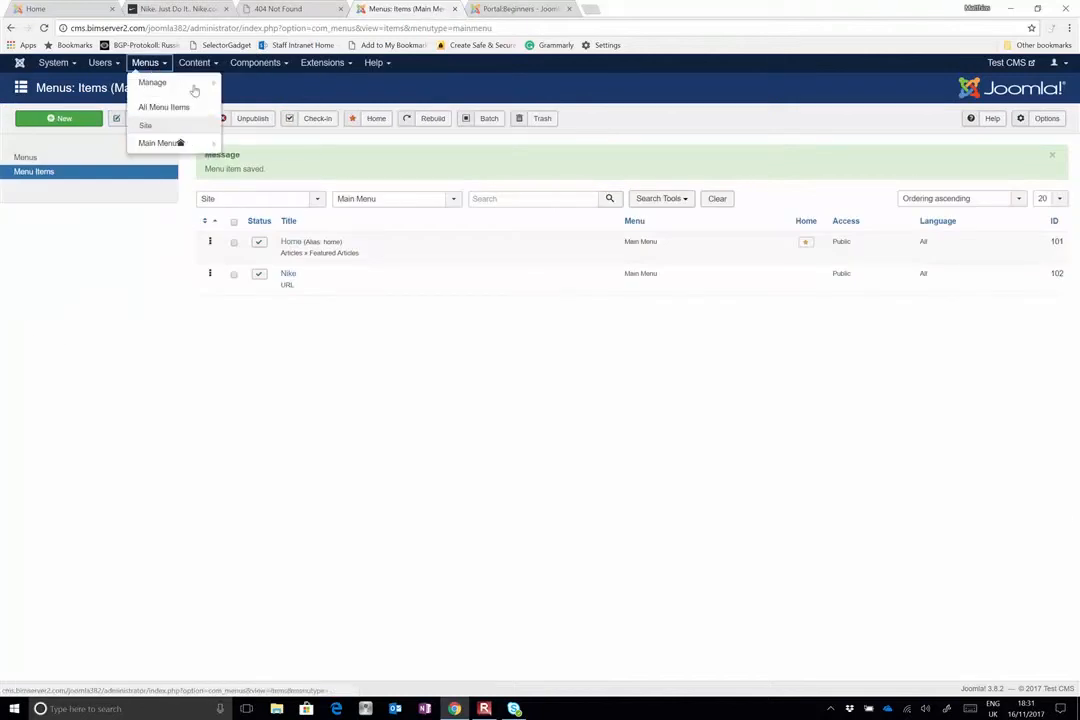
left_click(186, 62)
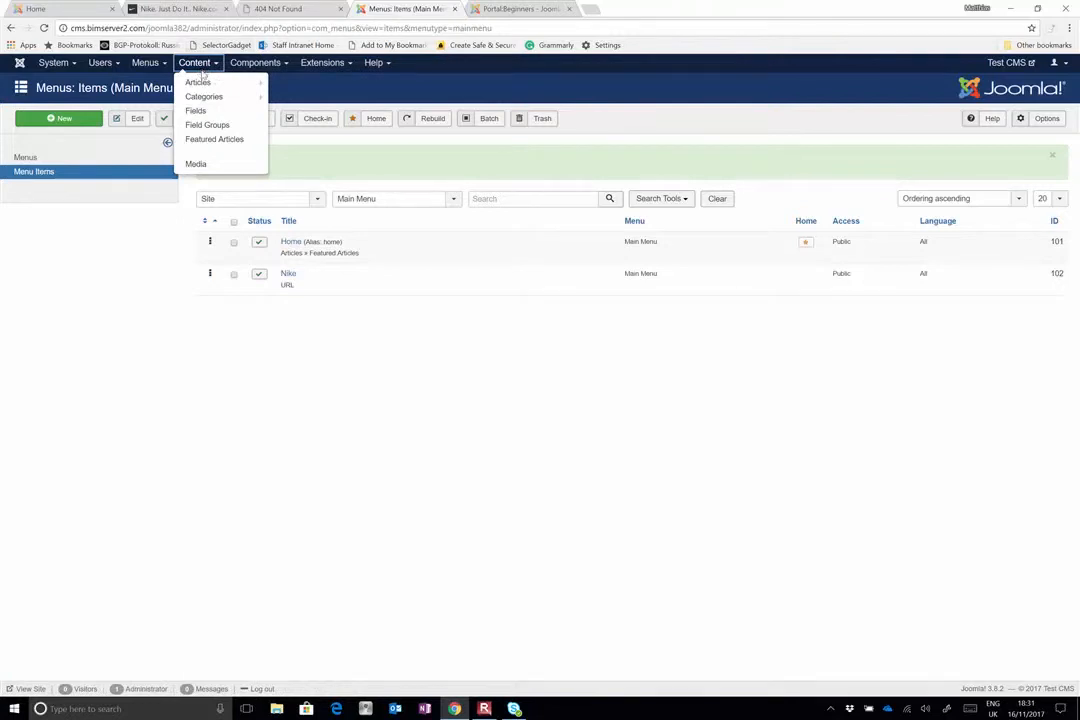
mouse_move(205, 83)
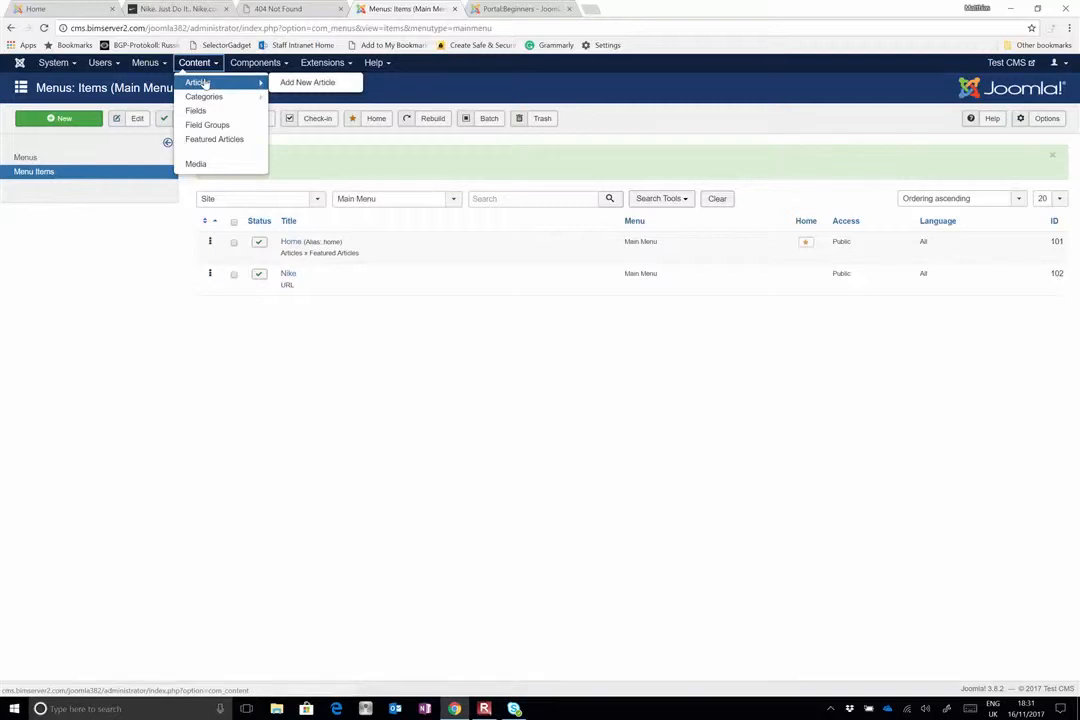
left_click(284, 84)
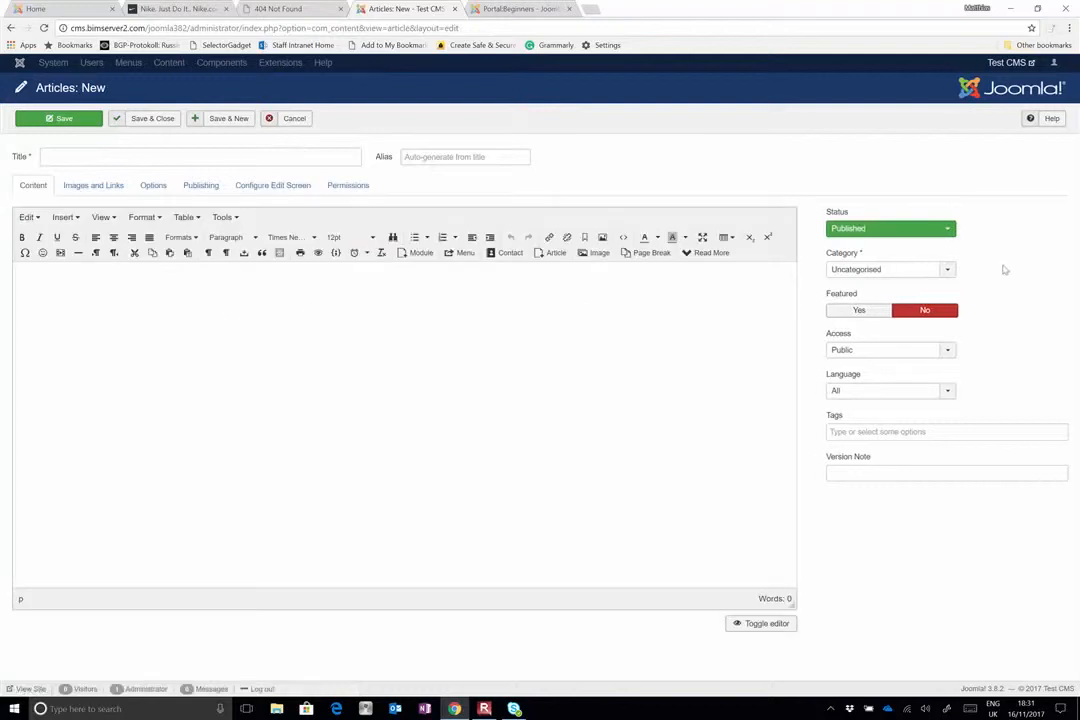
left_click(946, 271)
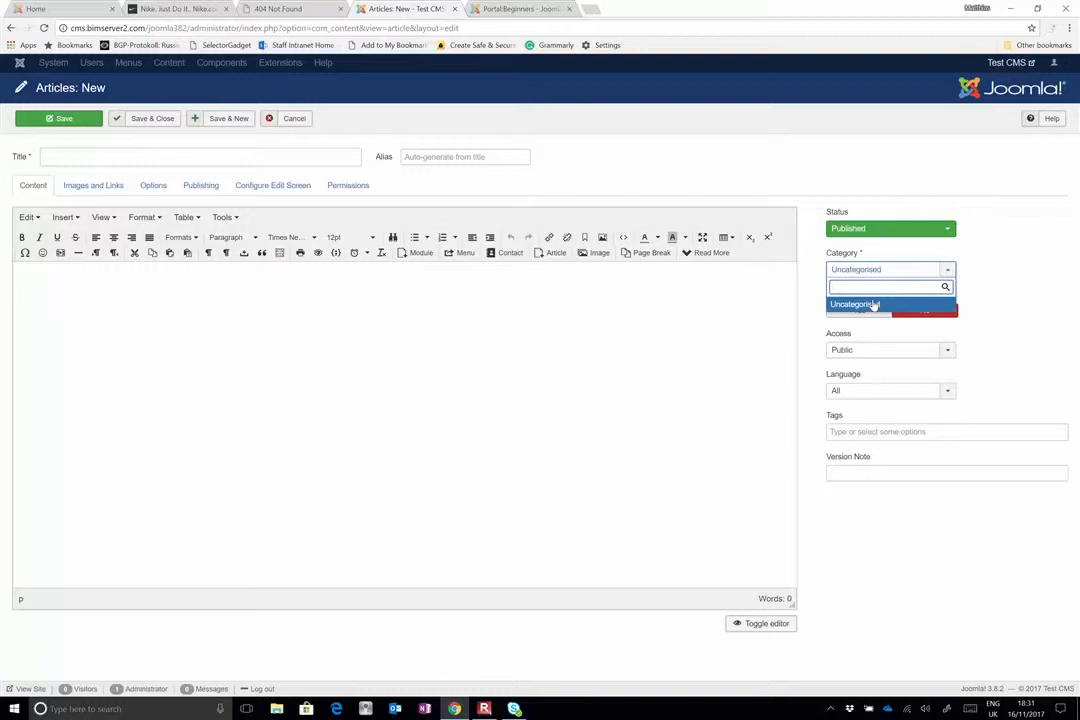
left_click(576, 350)
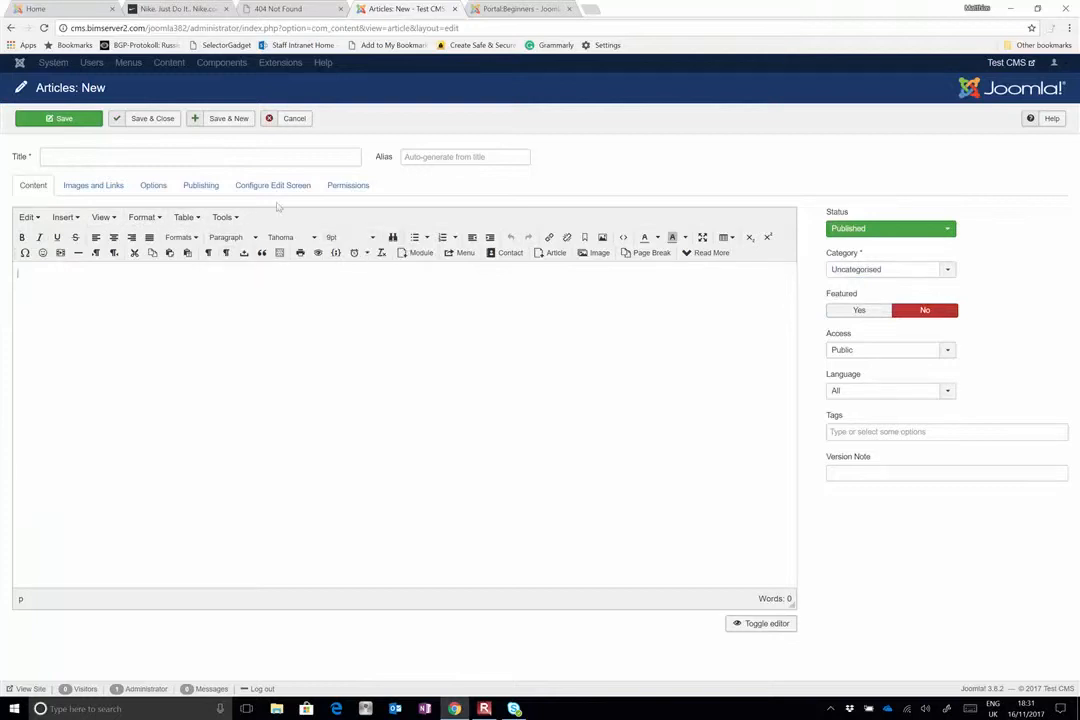
left_click(12, 28)
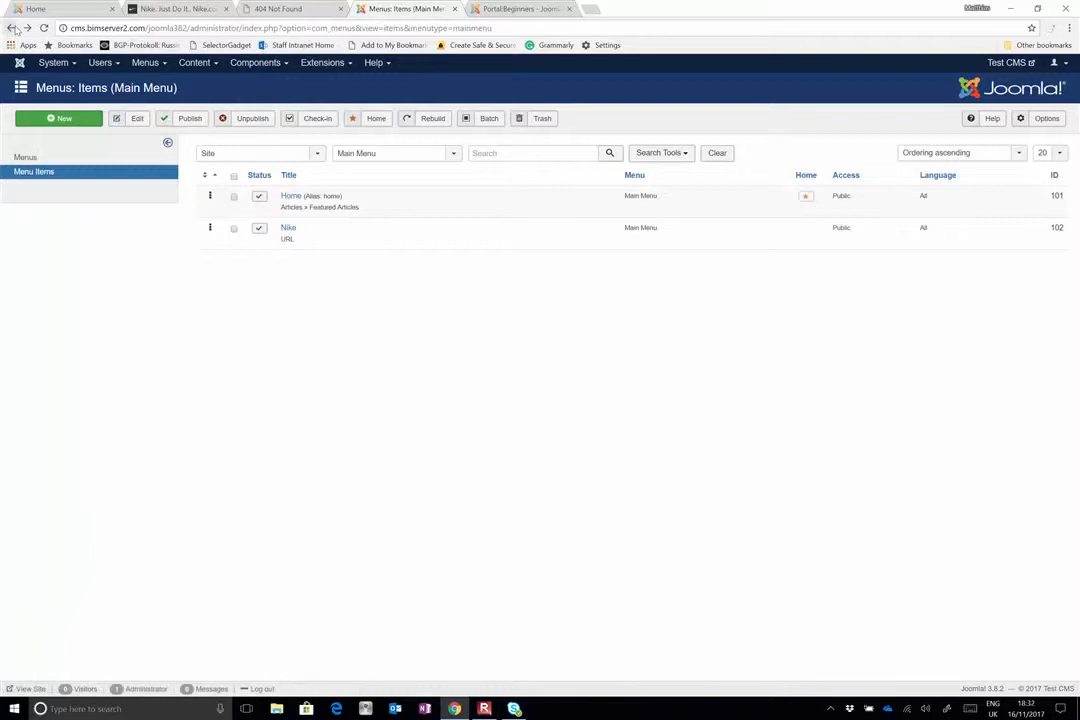
Open the list of article categories
left_click(196, 66)
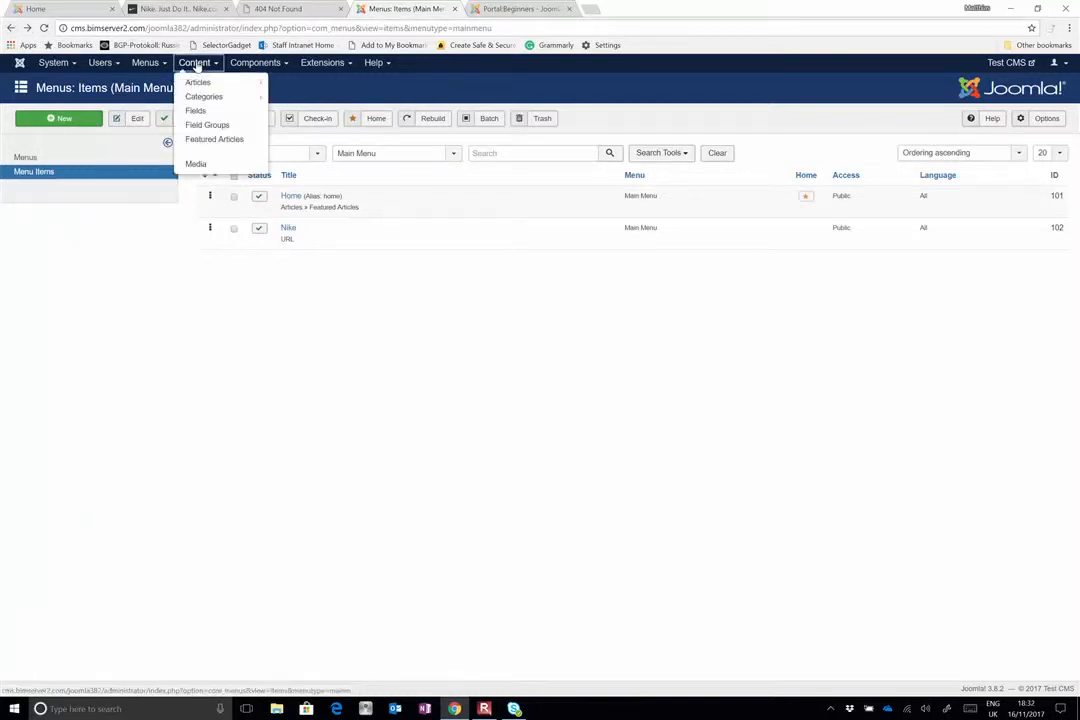
mouse_move(198, 88)
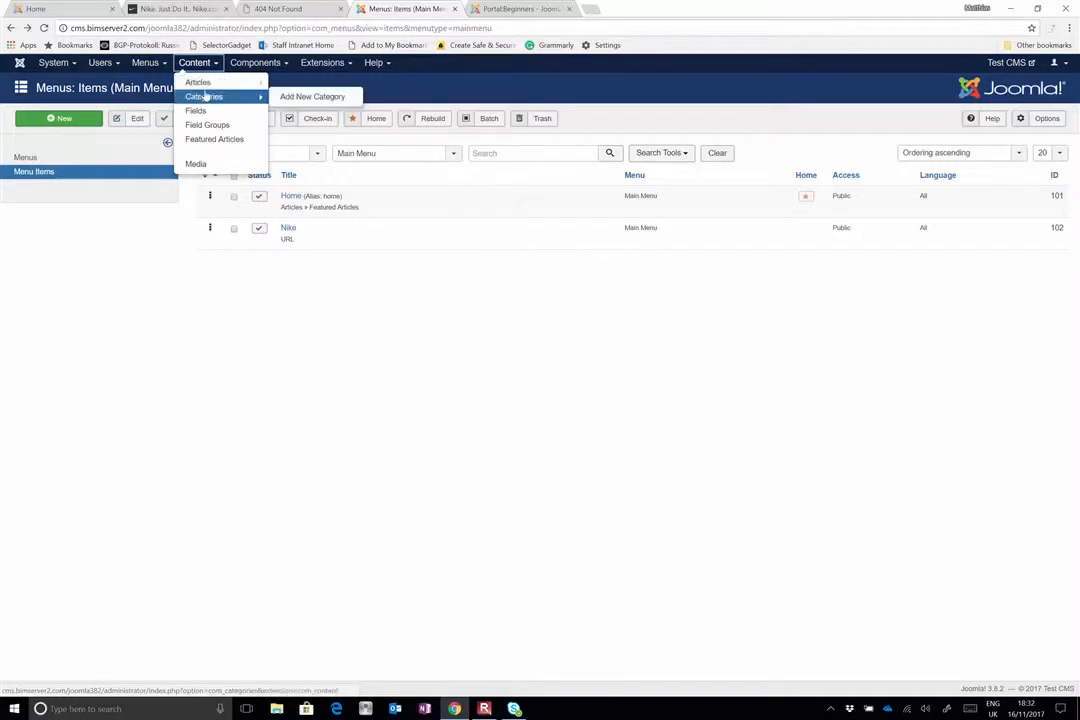
left_click(203, 96)
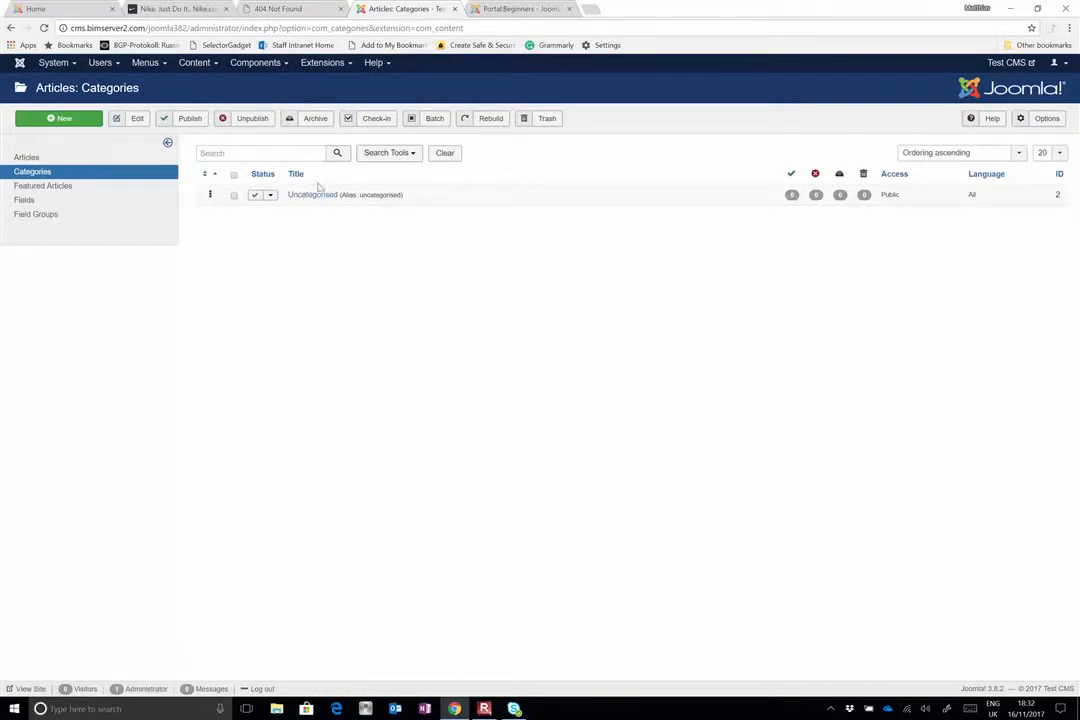
left_click(64, 118)
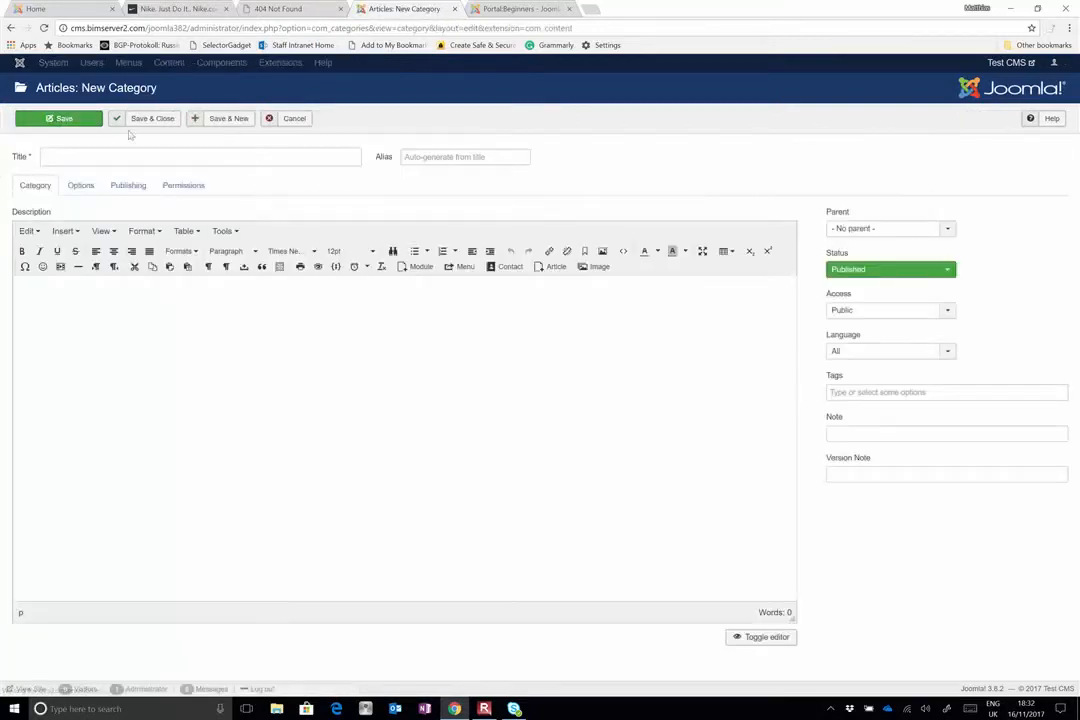
left_click(131, 160)
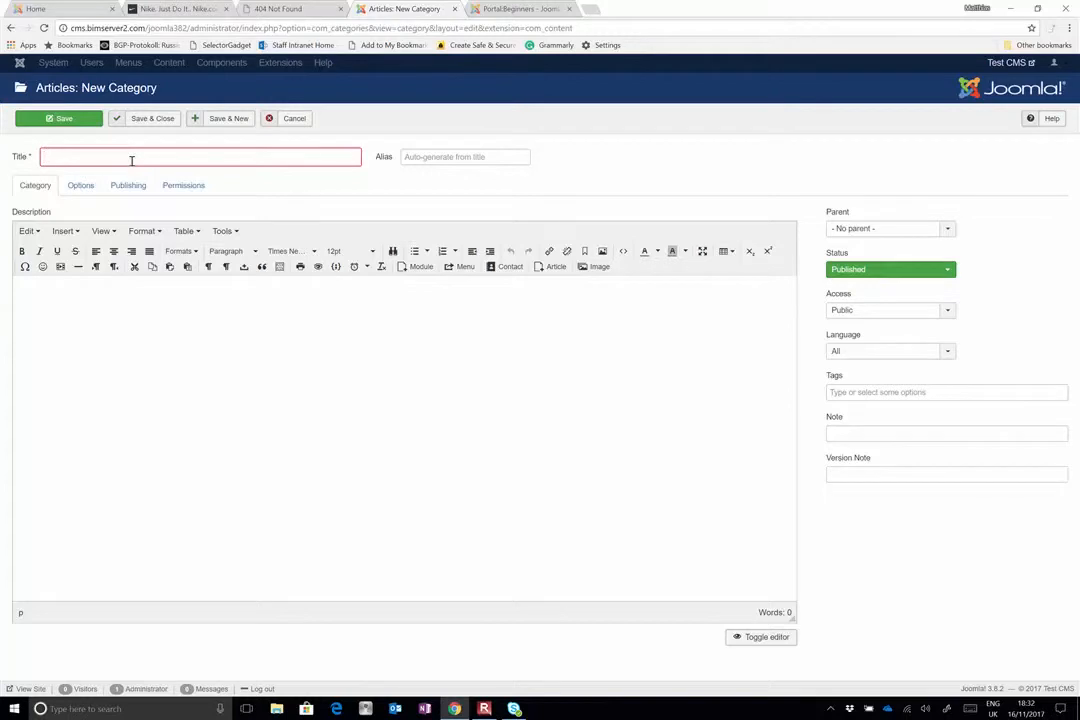
type("Women")
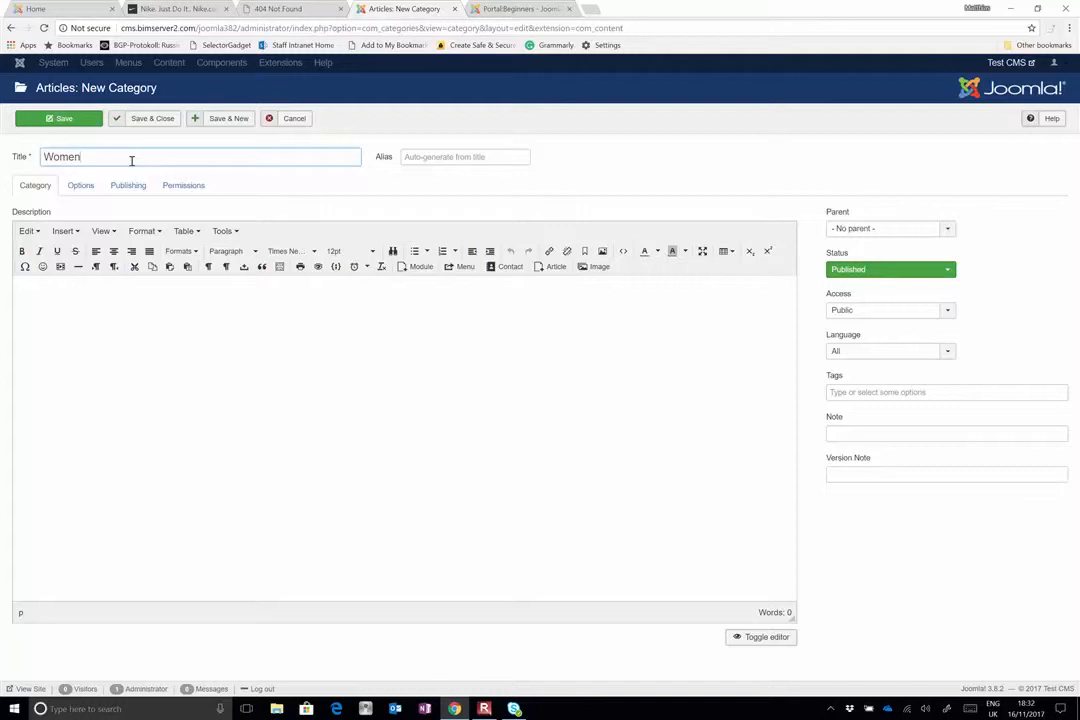
type("'s Wear")
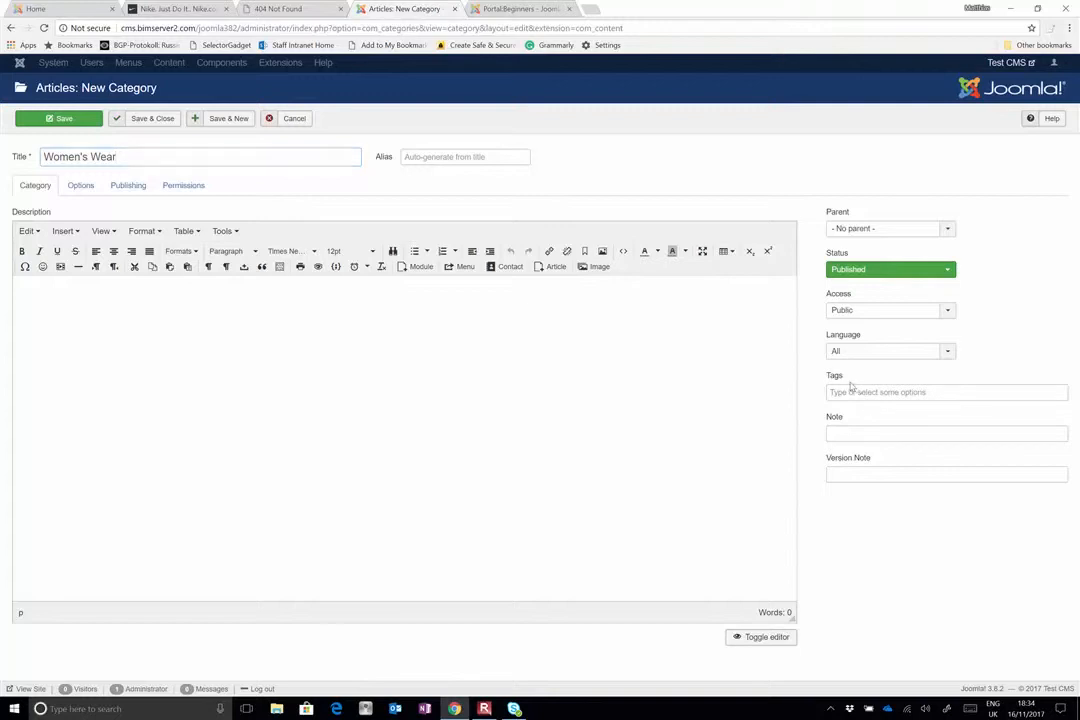
mouse_move(836, 382)
left_click(838, 393)
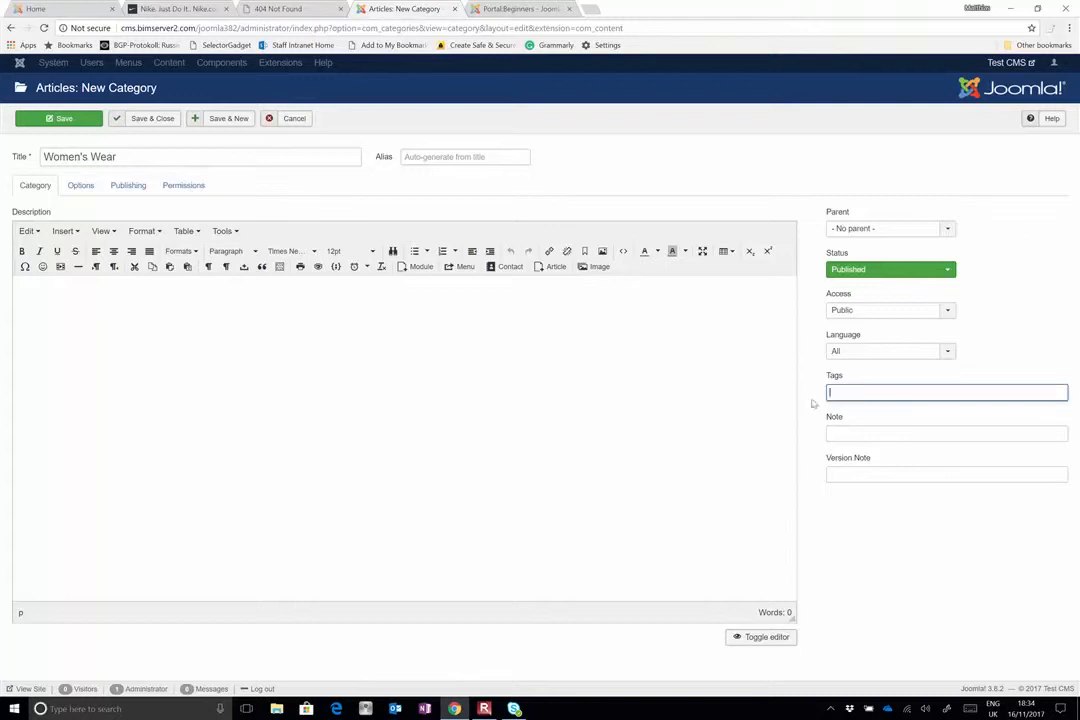
left_click(138, 156)
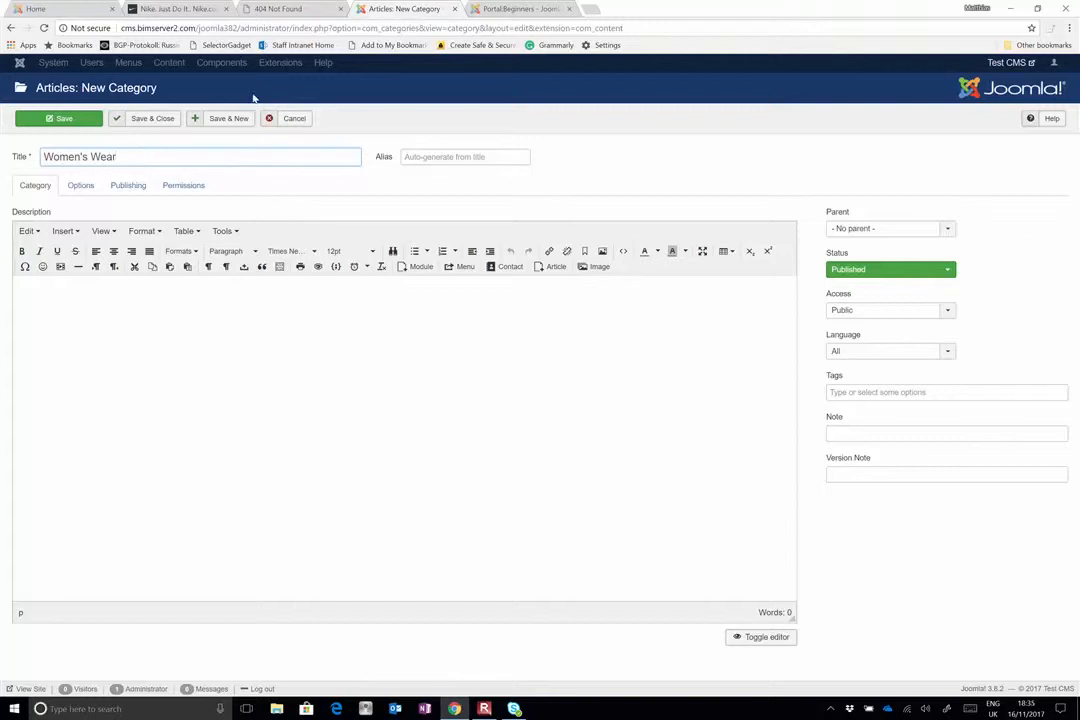
left_click(300, 119)
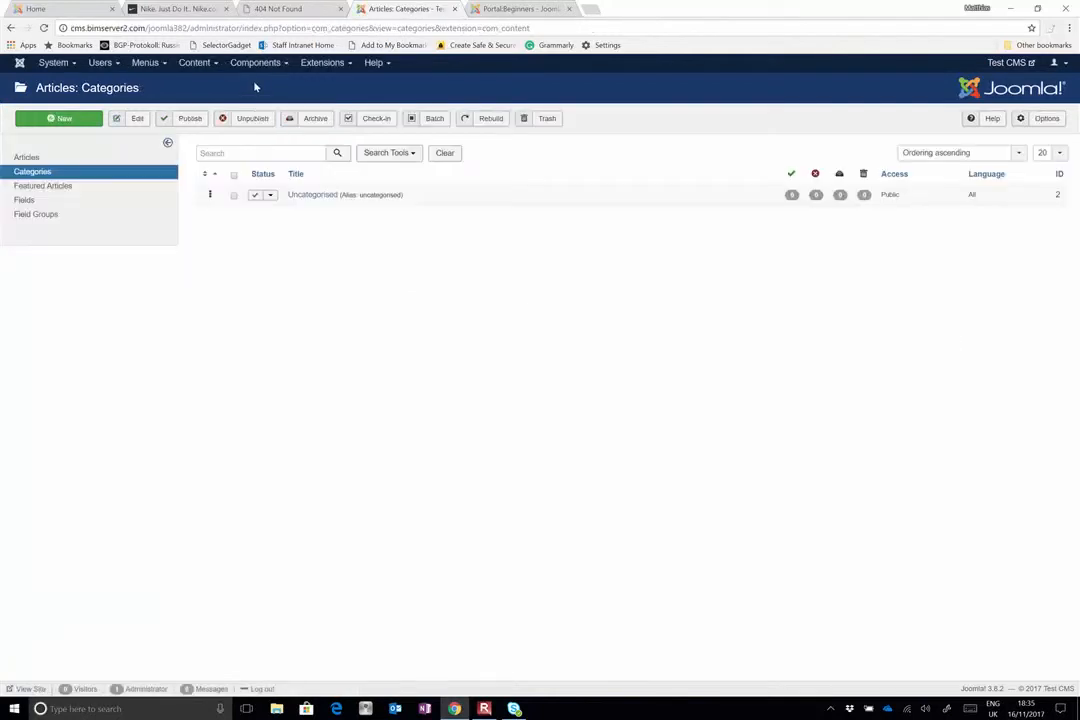
Create an article category titled Women's Wear, save it and continue with another new category
left_click(147, 66)
left_click(195, 62)
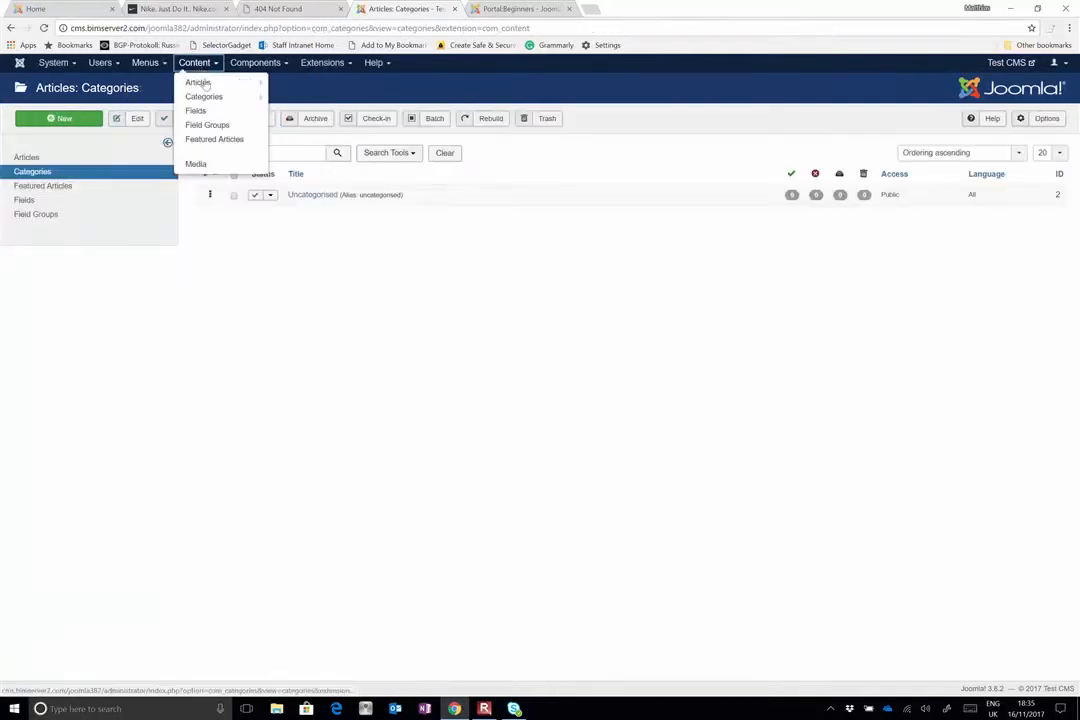
mouse_move(213, 100)
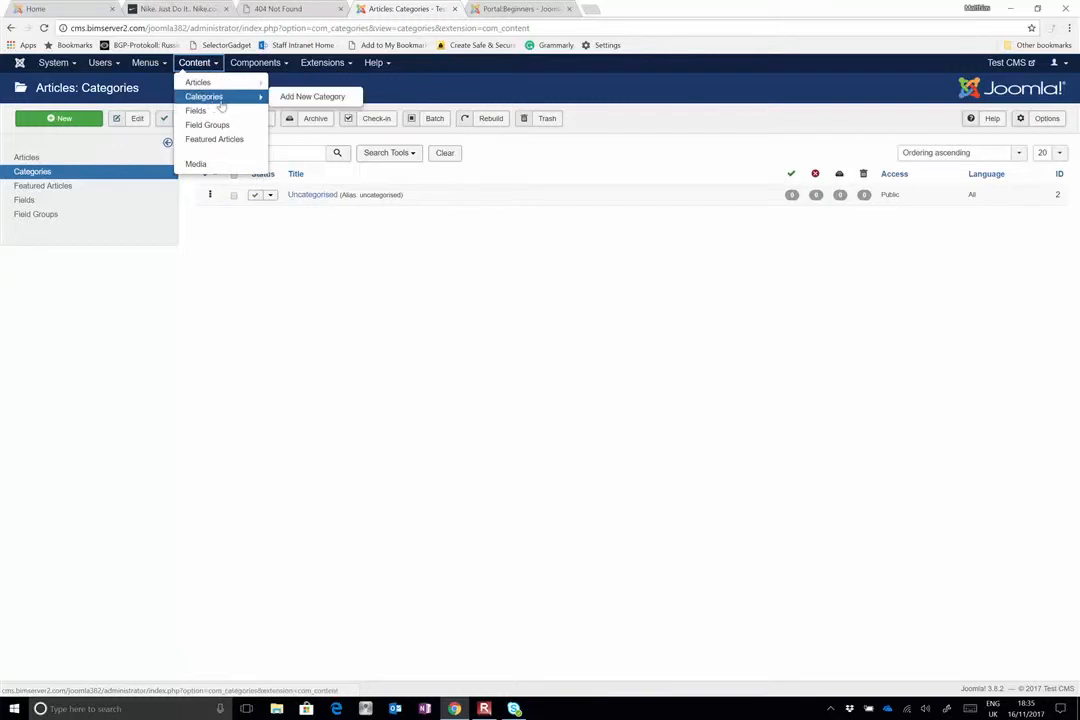
left_click(288, 97)
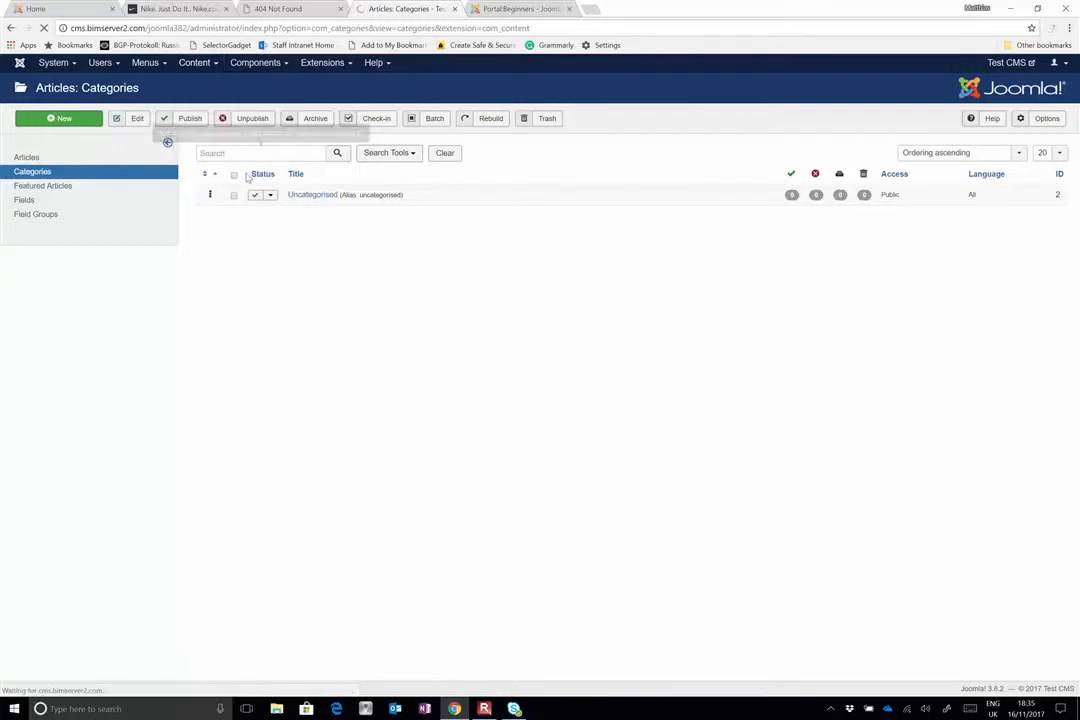
type("Women's")
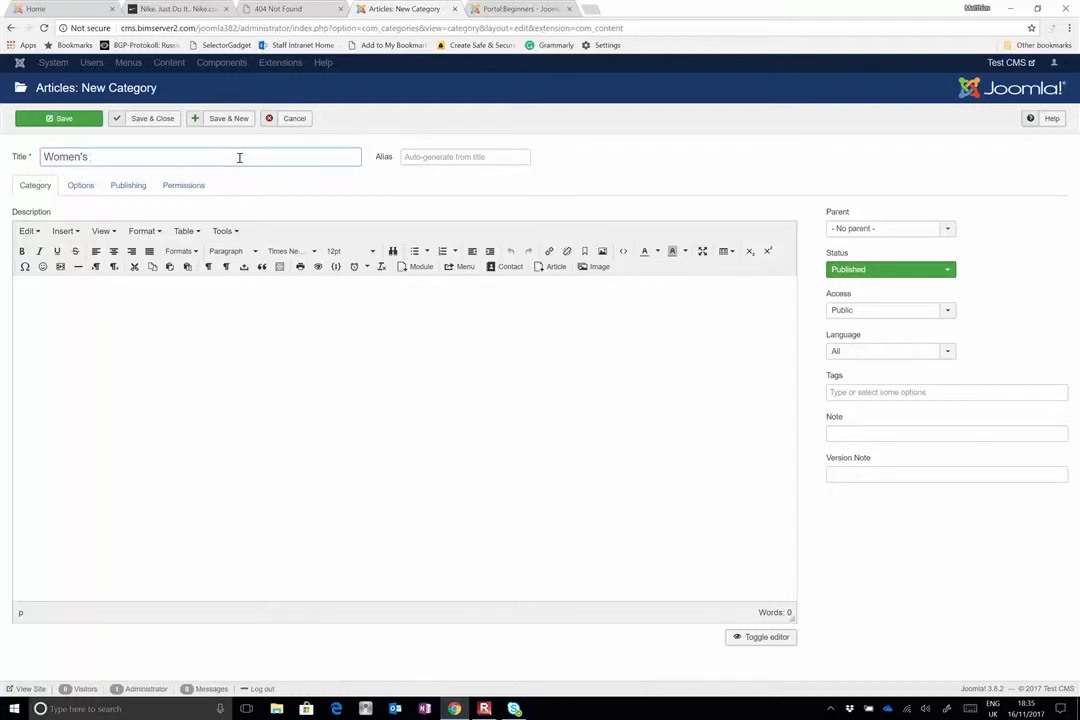
type(" Wear")
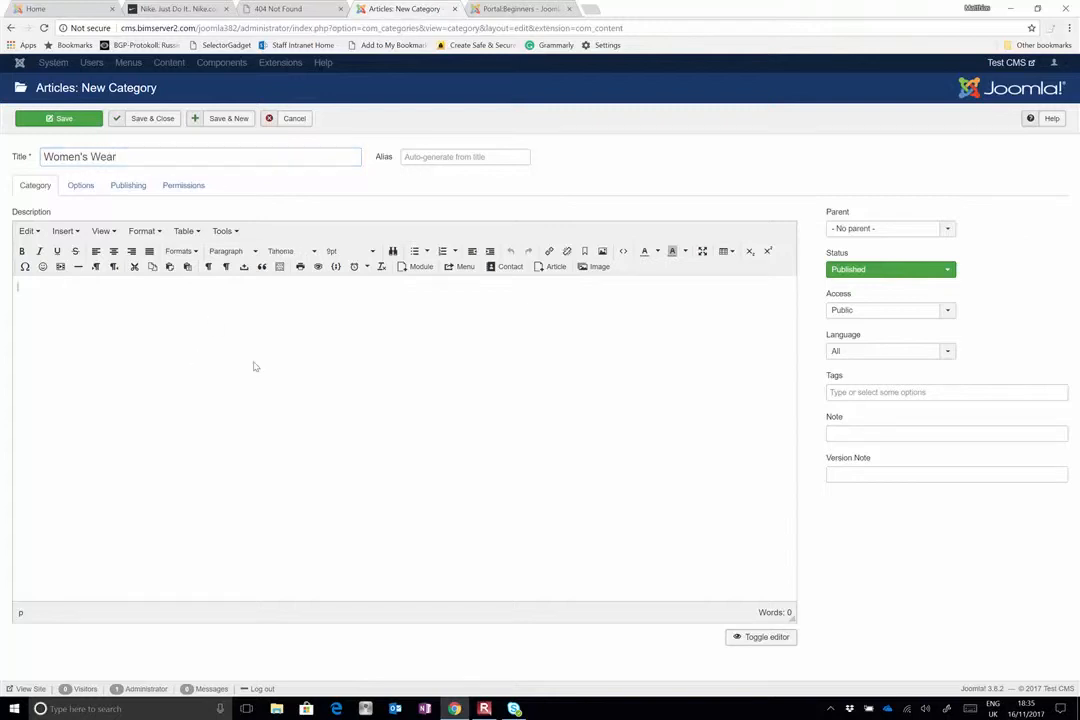
left_click(220, 119)
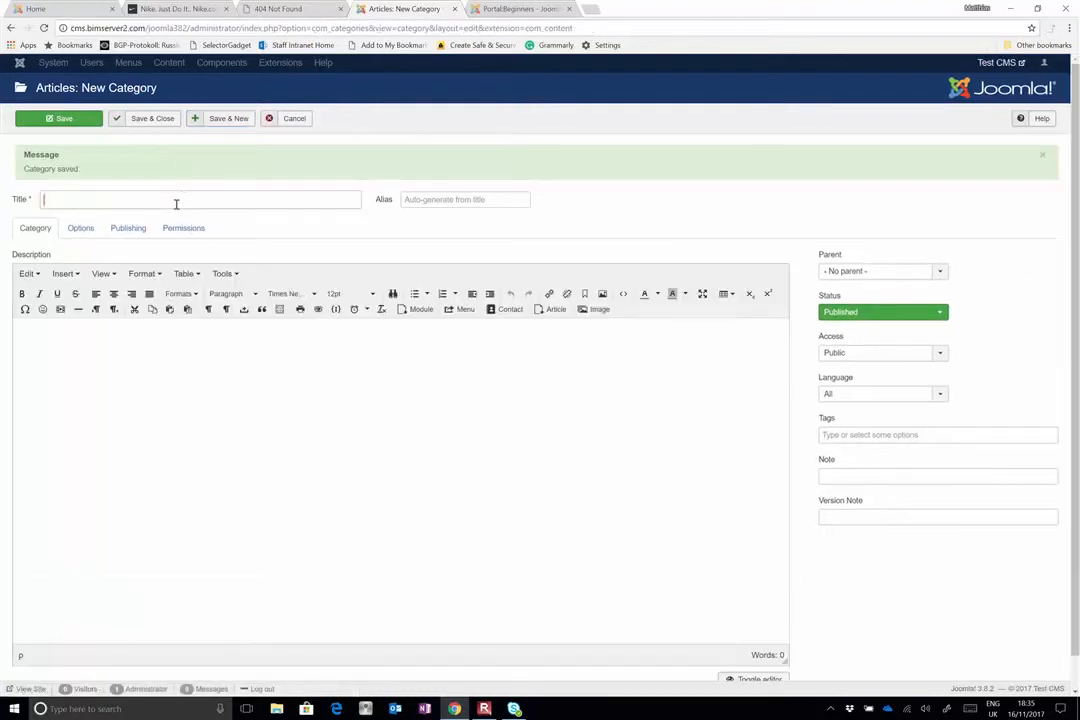
Title the new category Men's Wear, save it and continue with another new category
type("Men's Wear")
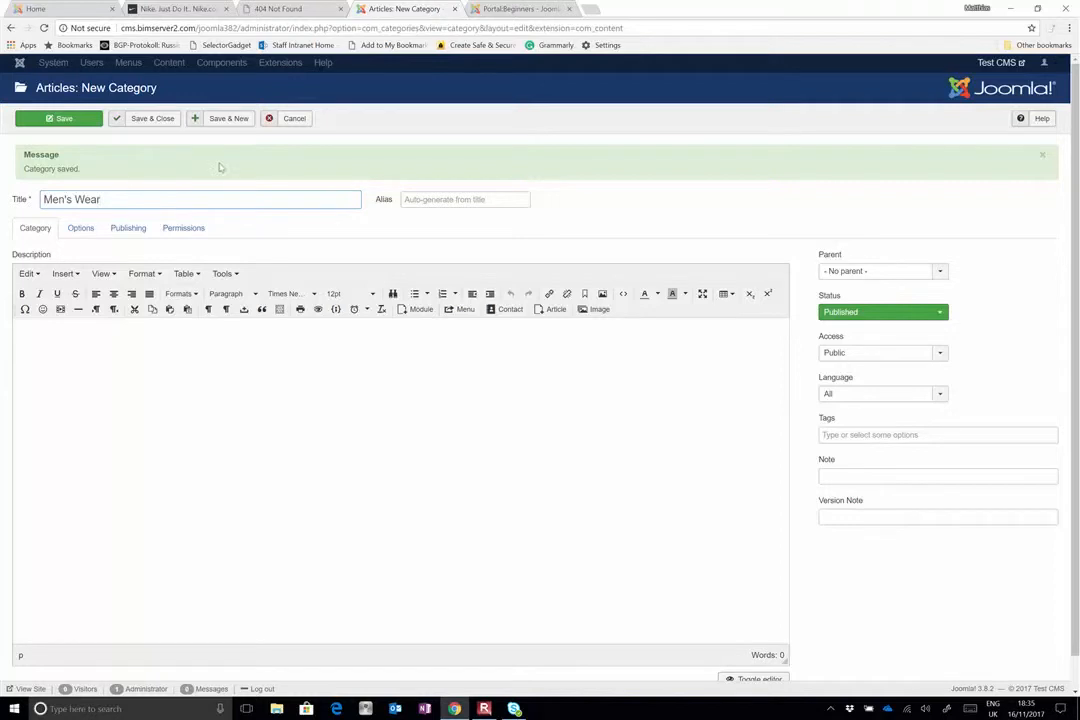
left_click(229, 119)
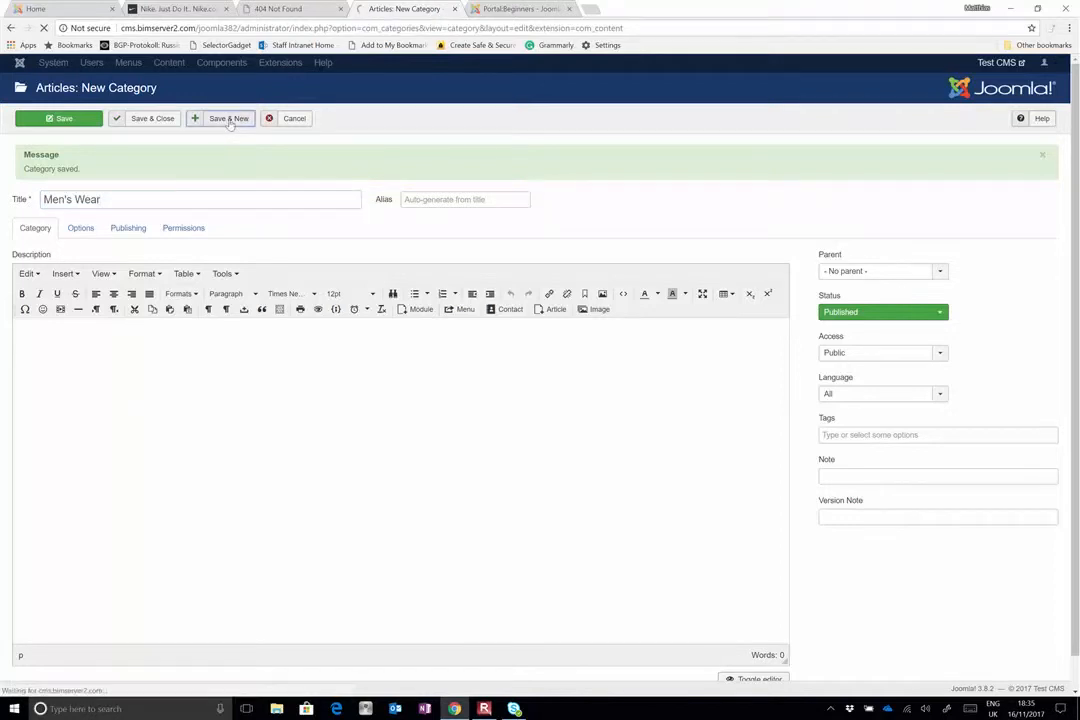
Title the new category Unisex, then save it and return to the category list
left_click(218, 191)
type("Unisex")
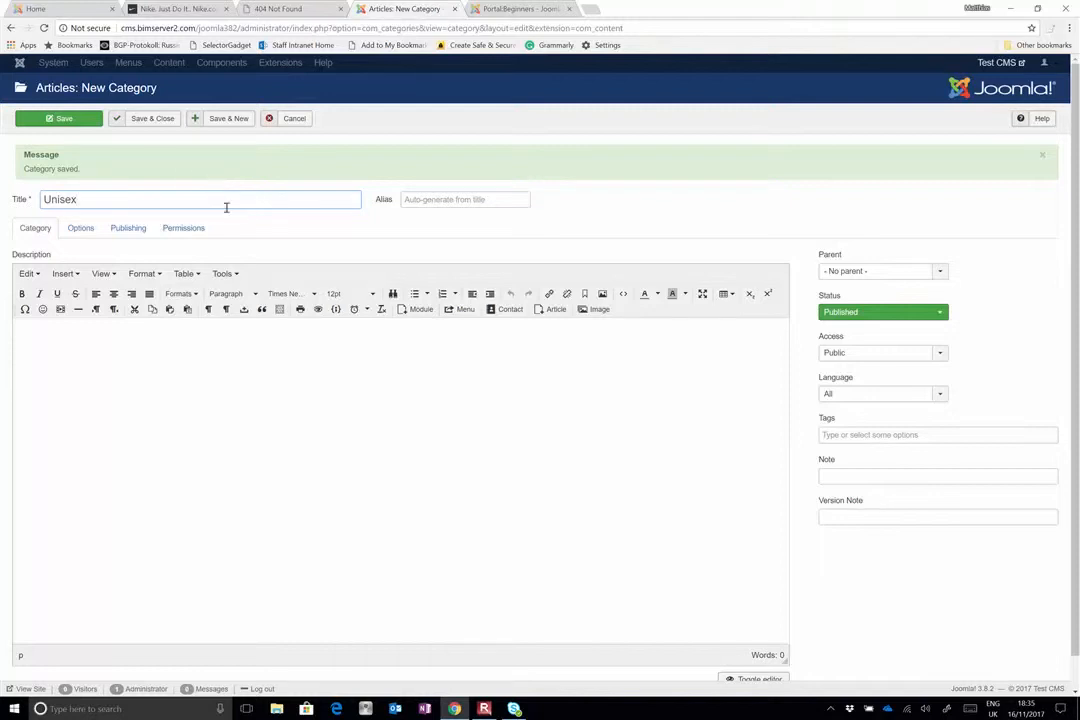
left_click(164, 120)
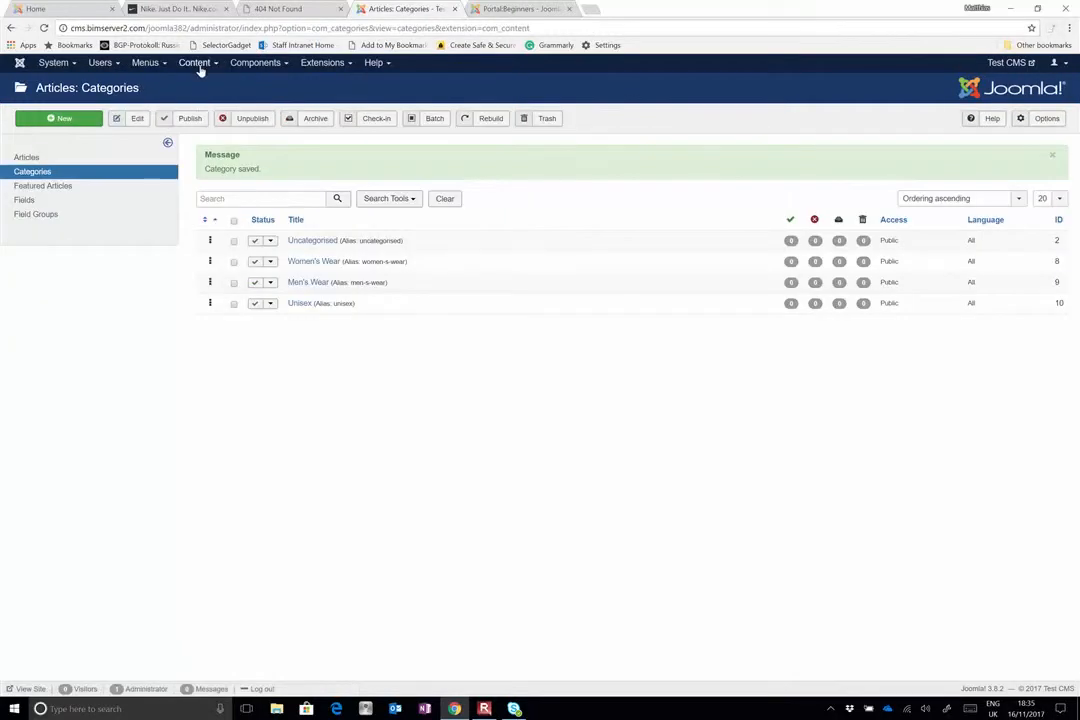
Open a new article form and make its title ready for entry
left_click(196, 64)
mouse_move(198, 82)
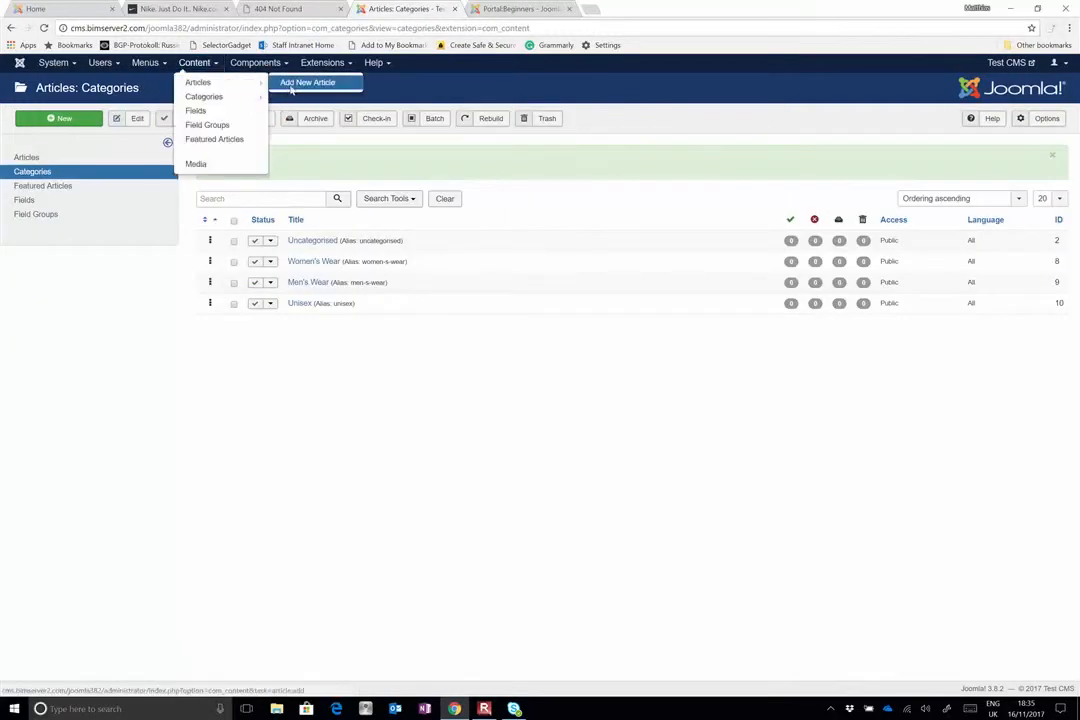
left_click(291, 89)
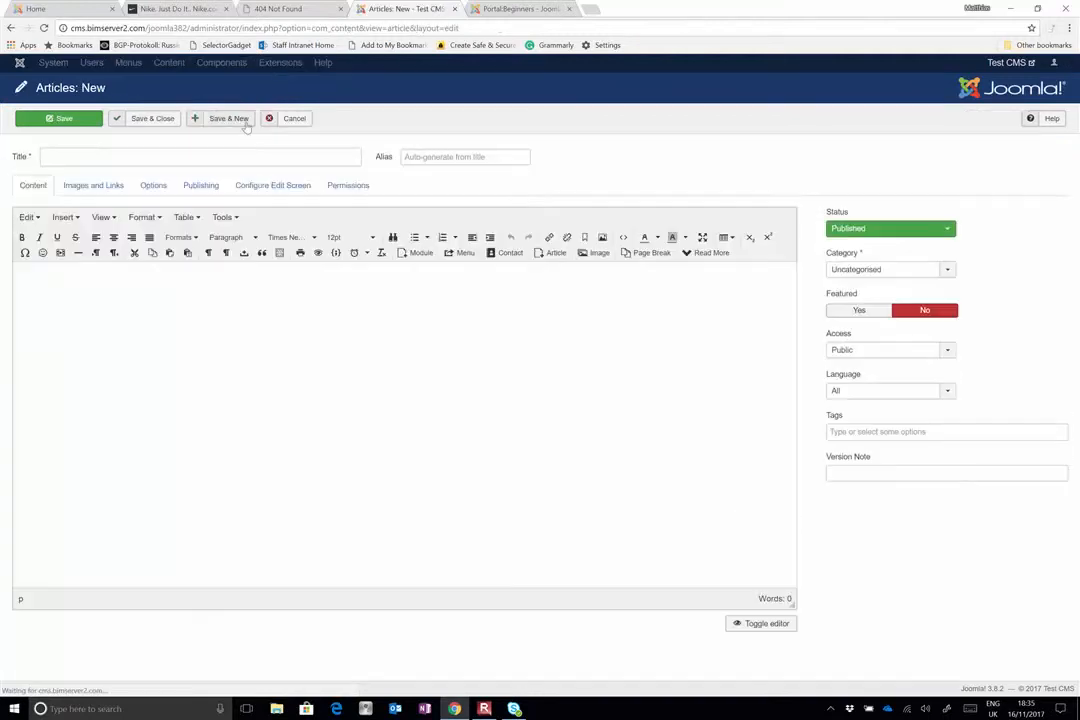
left_click(243, 155)
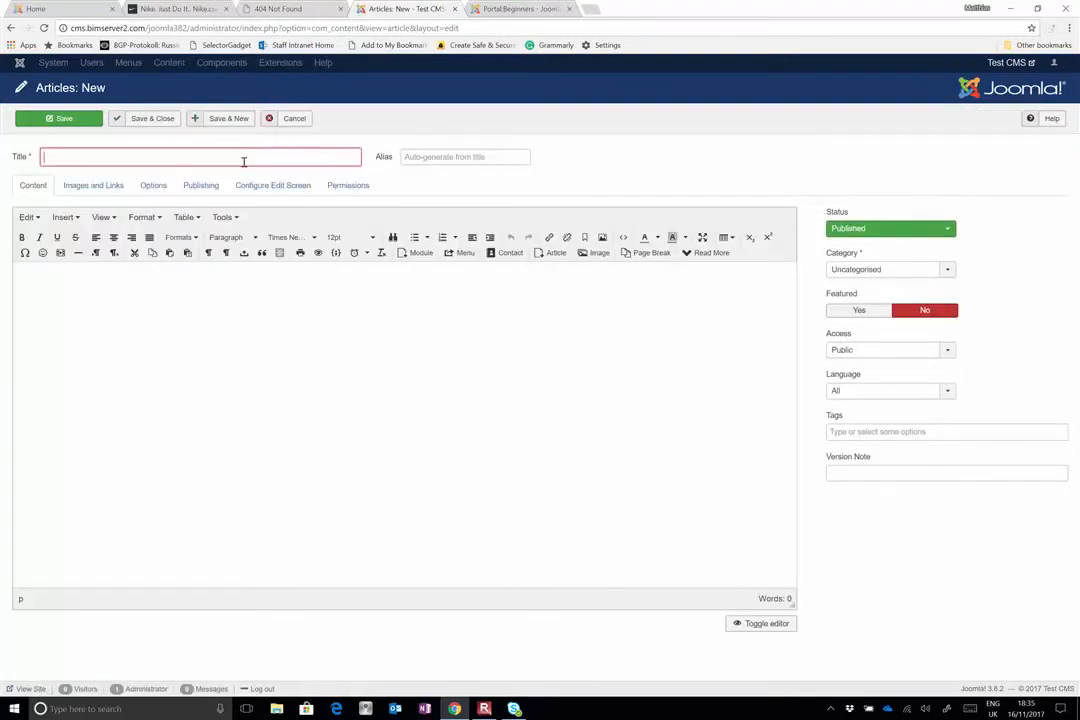
type("Je")
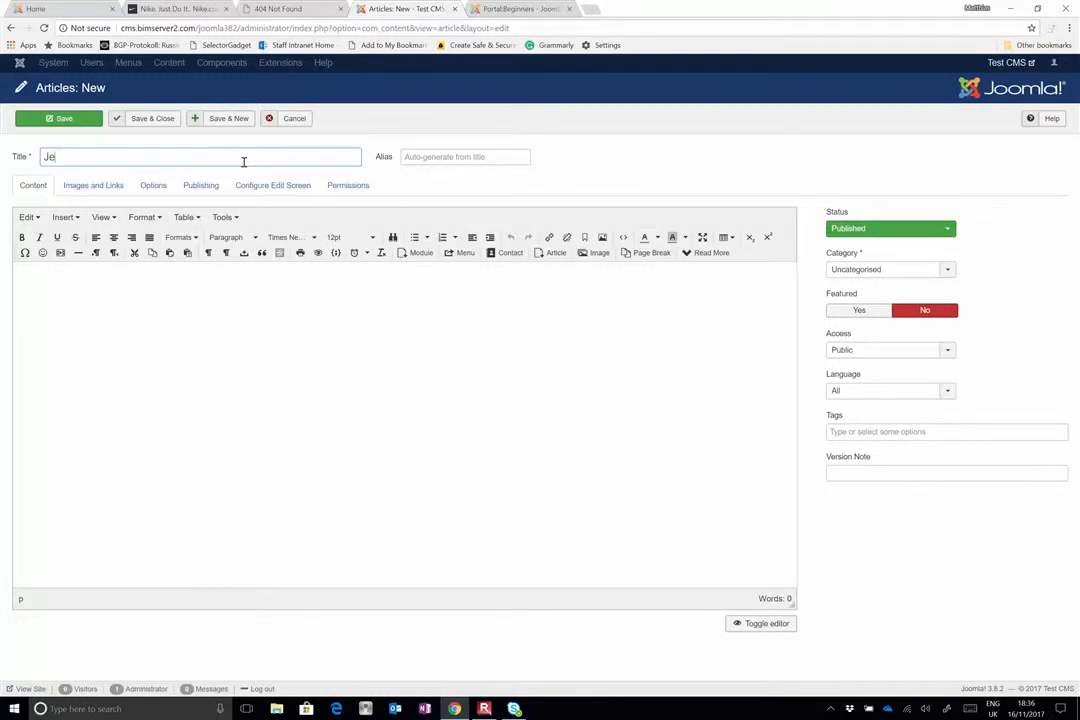
type("ans")
key("BackSpace")
key("BackSpace")
key("BackSpace")
key("BackSpace")
key("BackSpace")
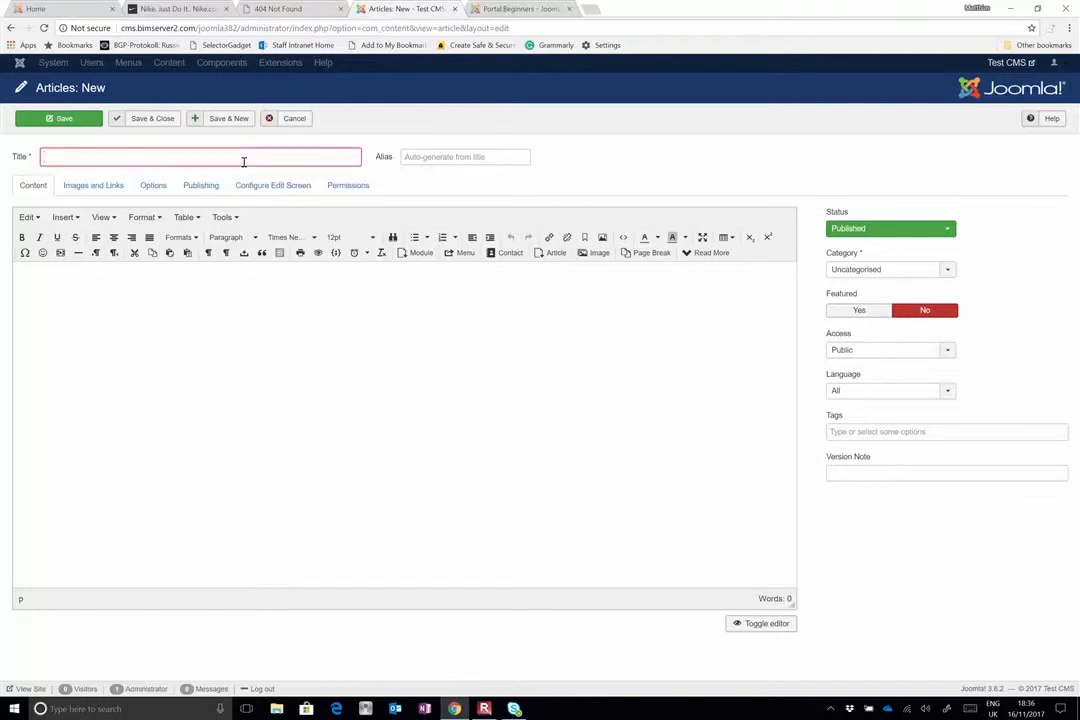
type("GAP")
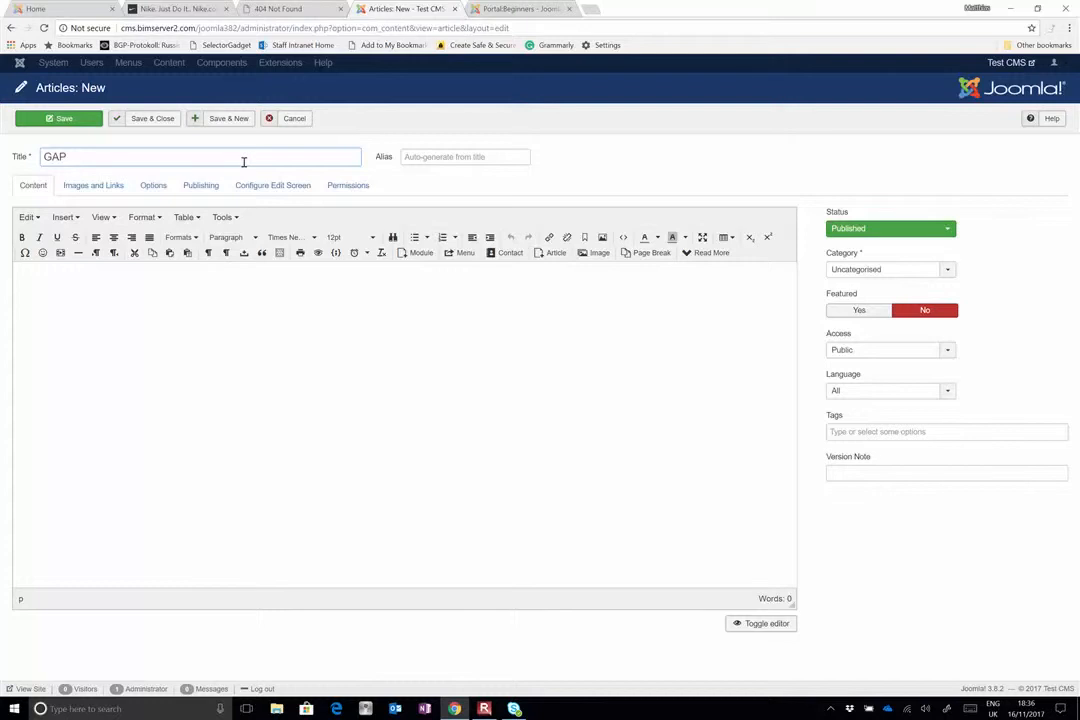
key("BackSpace")
key("BackSpace")
key("BackSpace")
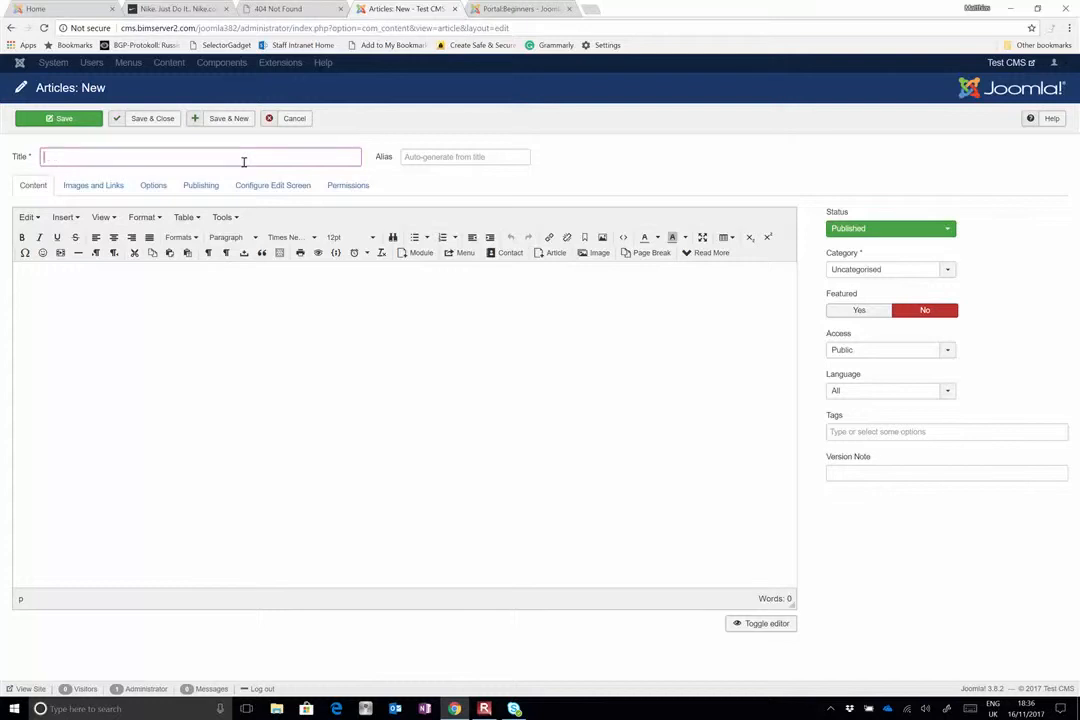
Enter Levi's 501 as the title of the new article
type("LEv")
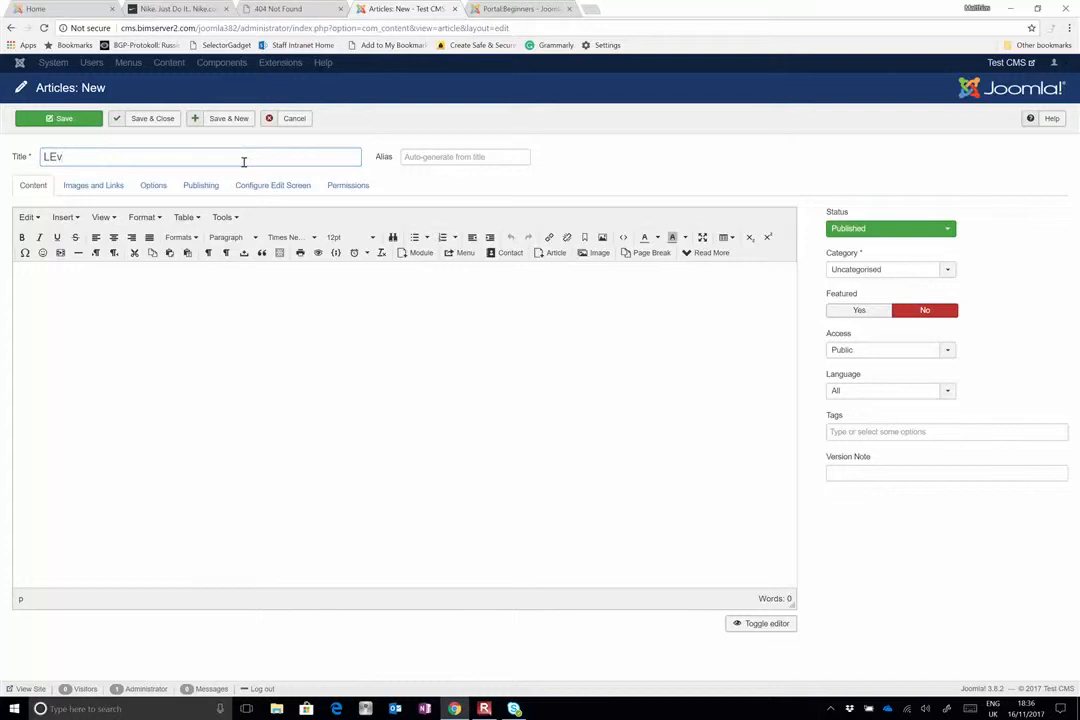
type("i's")
key("BackSpace")
type("evi's 501")
Assign the Levi's 501 article to the Men's Wear category
left_click(859, 274)
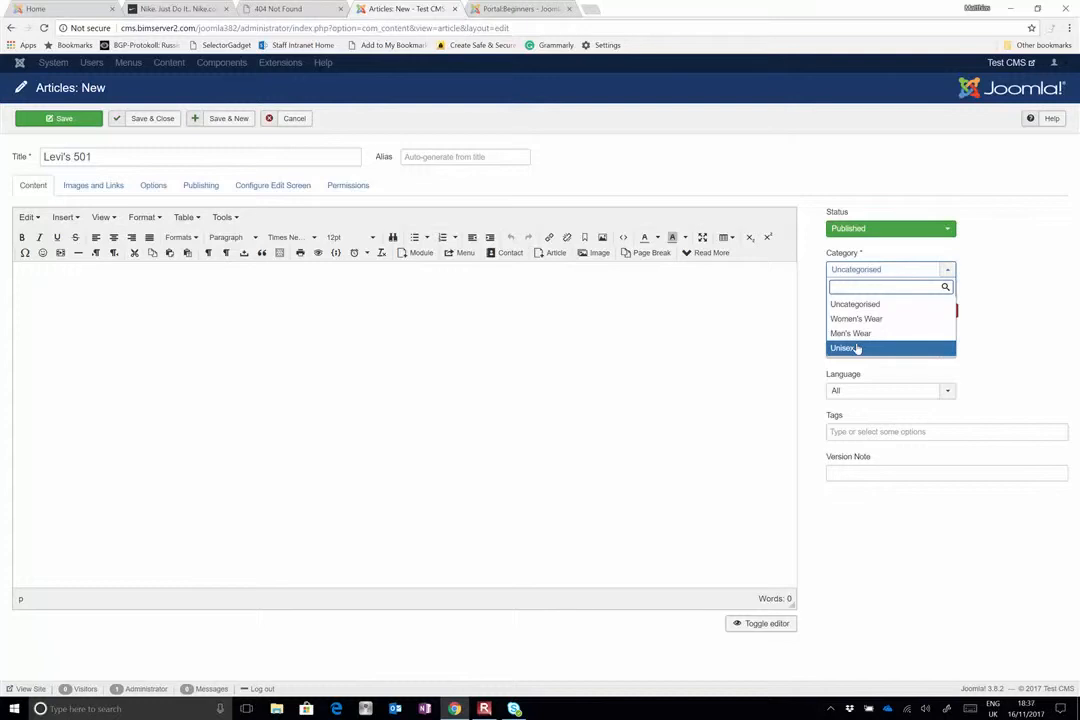
left_click(857, 348)
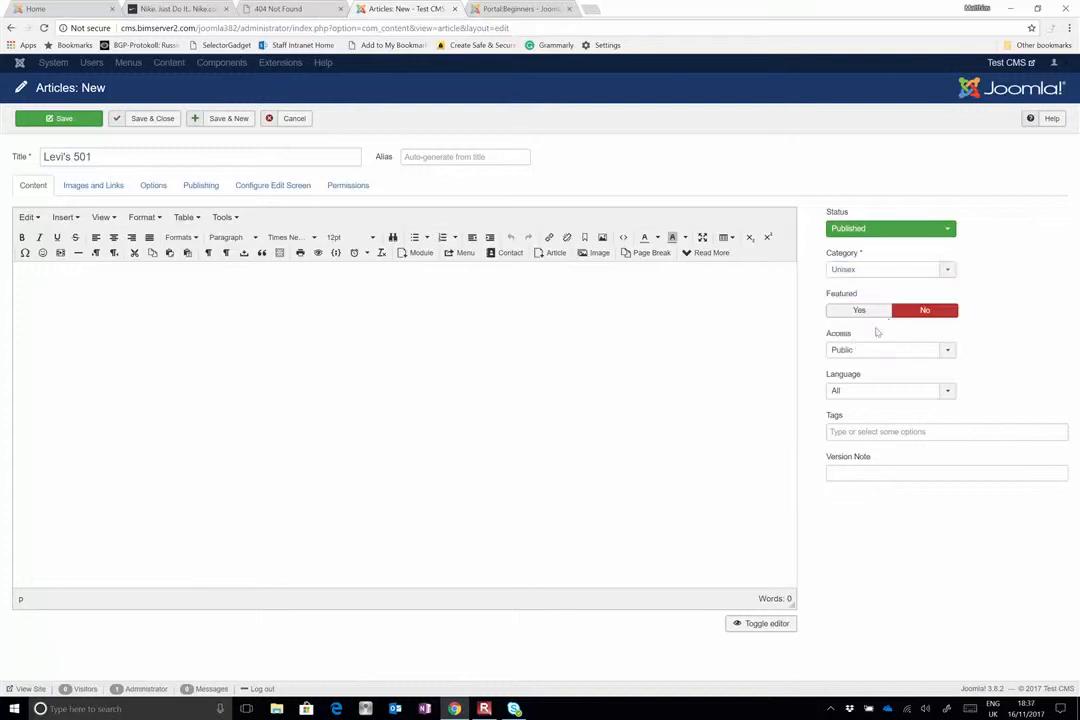
left_click(928, 270)
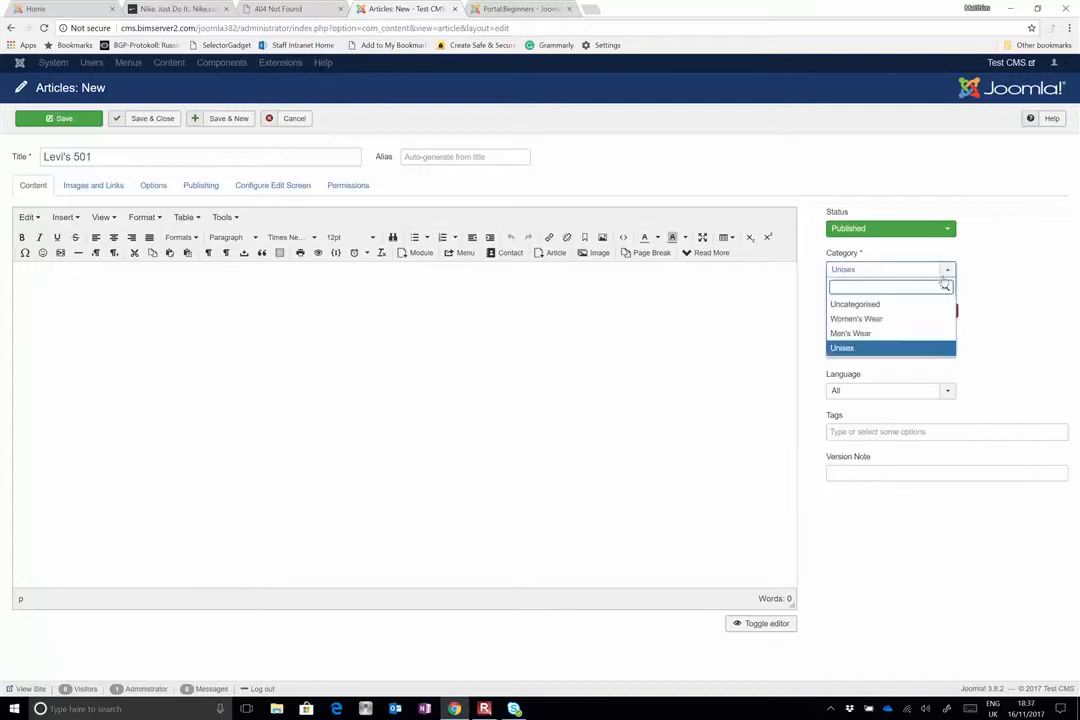
left_click(911, 332)
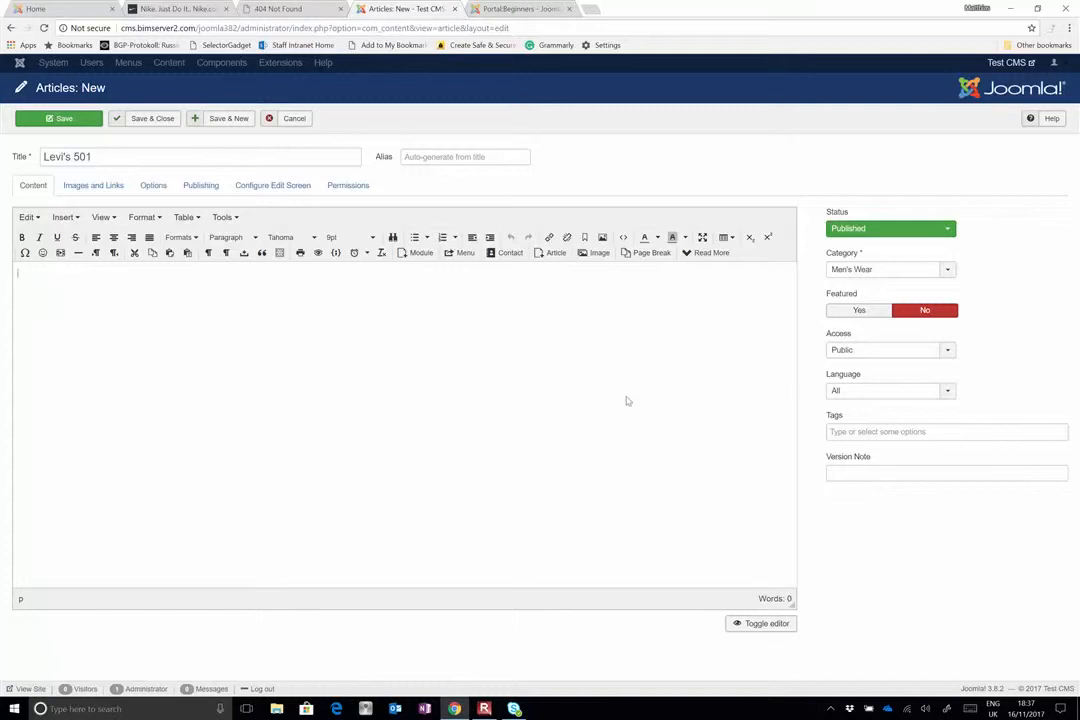
Enter Unisex as a tag for the Levi's 501 article
left_click(840, 434)
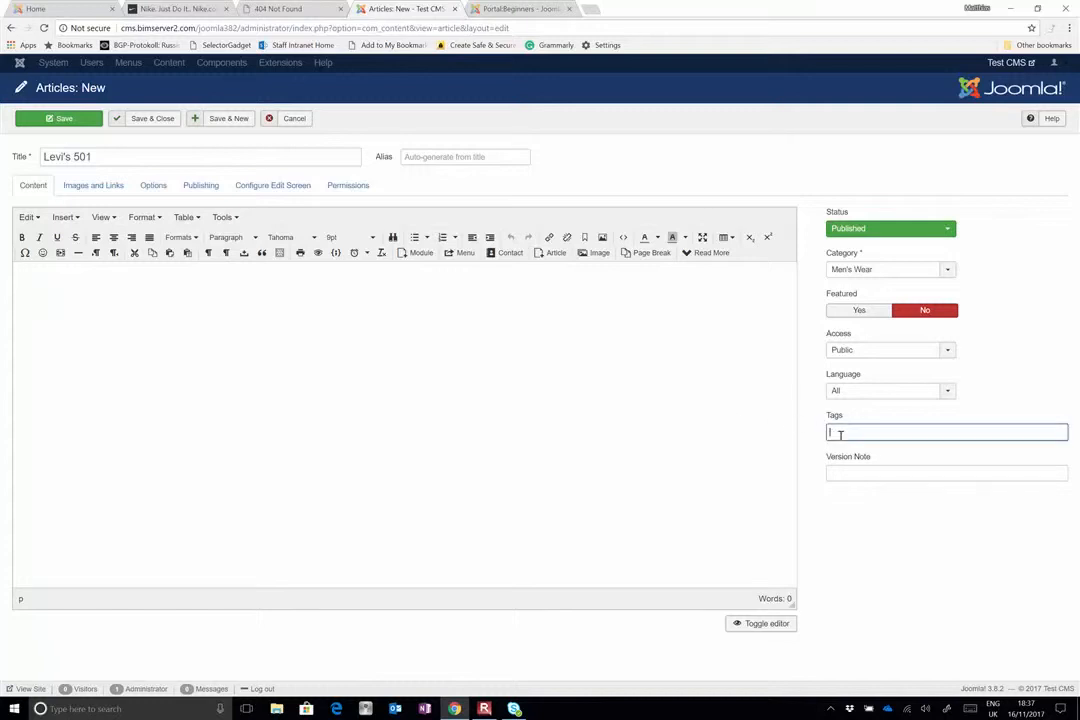
type("UNi")
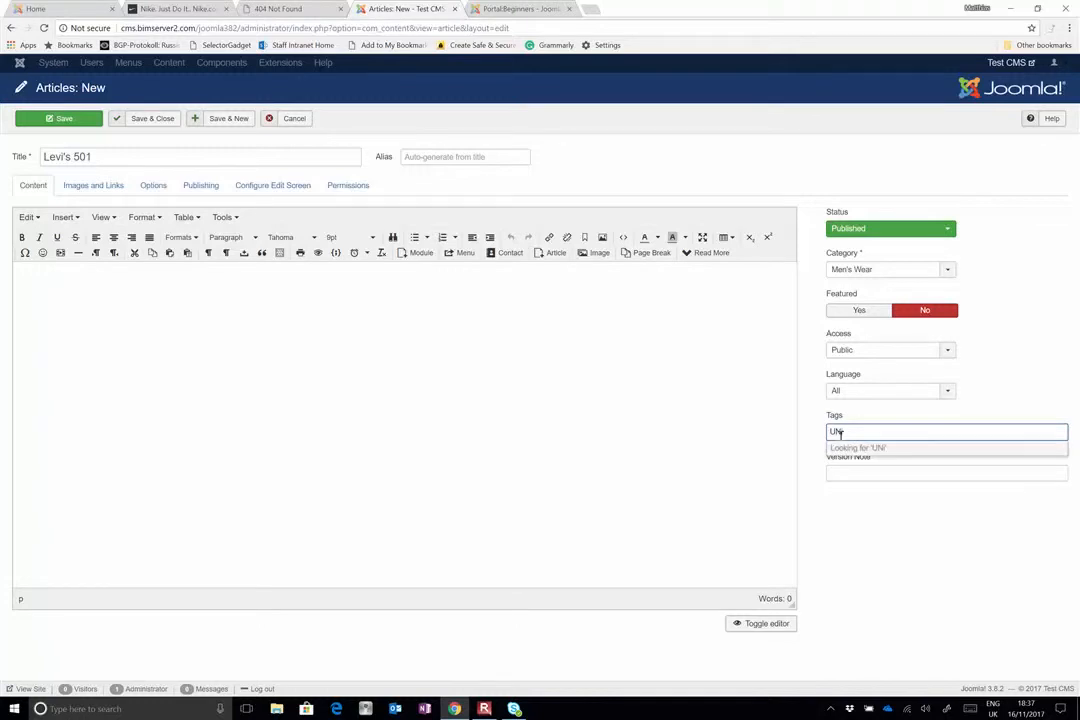
key("BackSpace")
key("BackSpace")
type("nisex")
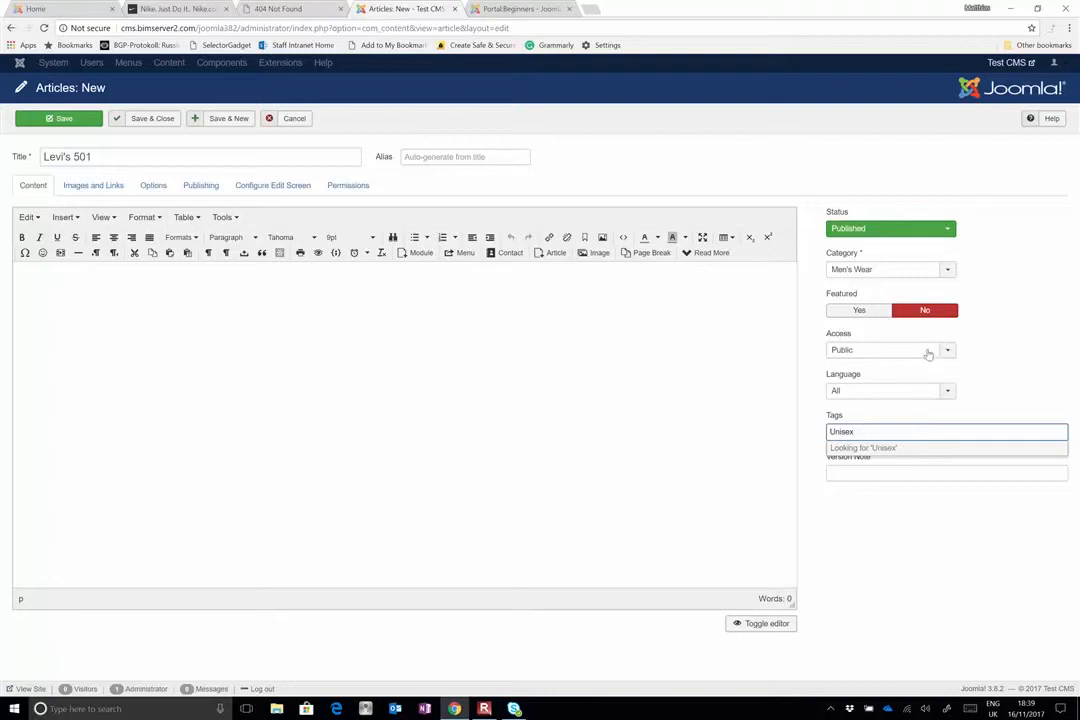
Clear the pending tag text and add Unisex as a tag on the Levi's 501 article
left_click(923, 512)
left_click(912, 430)
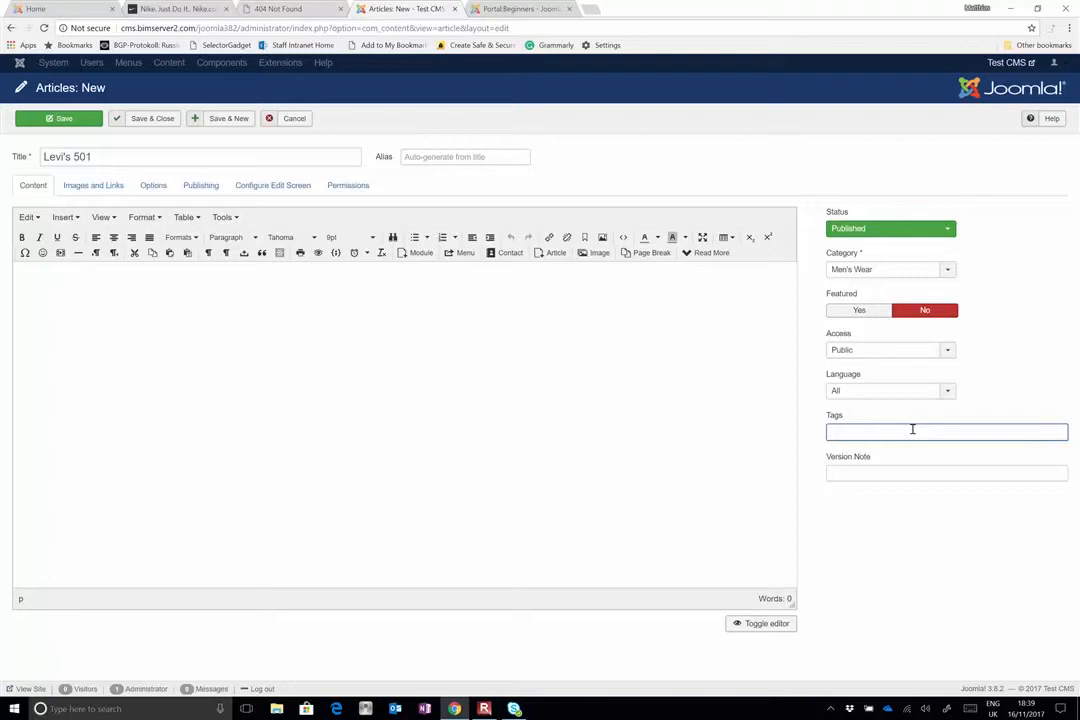
type("Unisex")
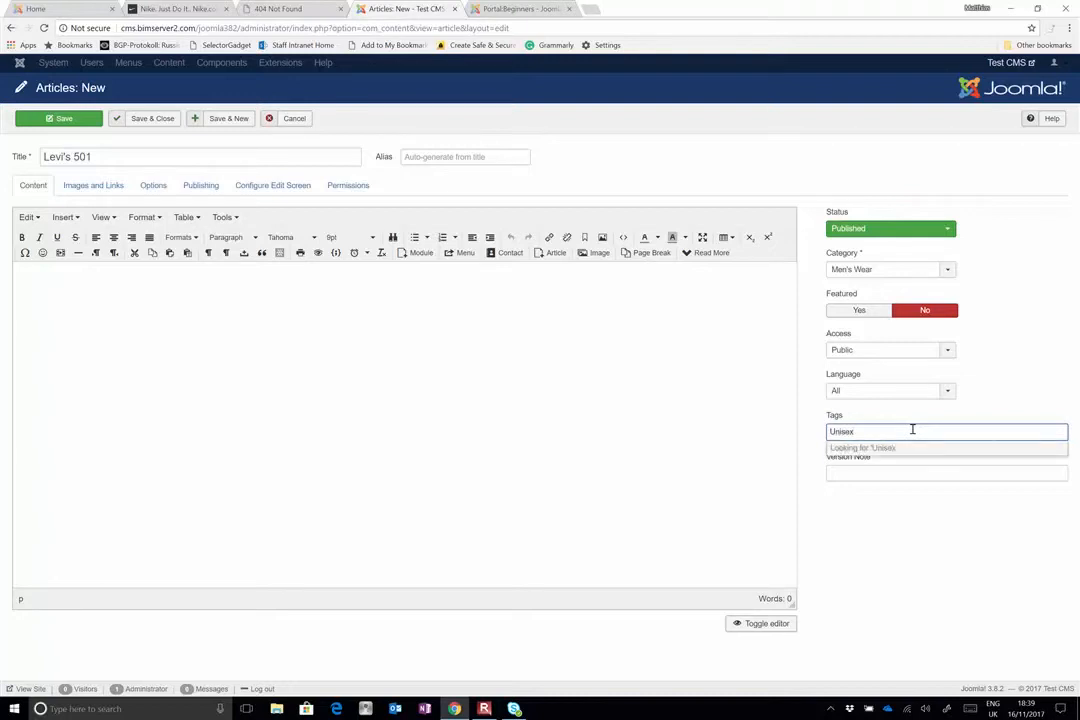
key("Return")
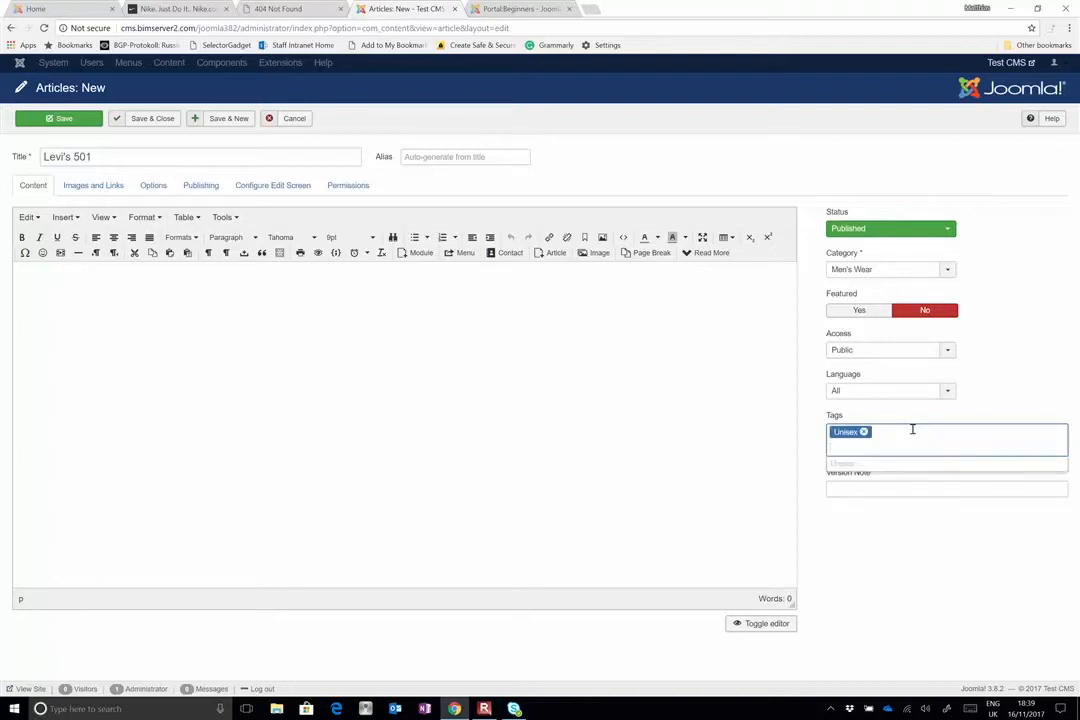
Add the tags Men's Wear and Women's Wear to the Levi's 501 article, and save and close it
type("Men's Wear")
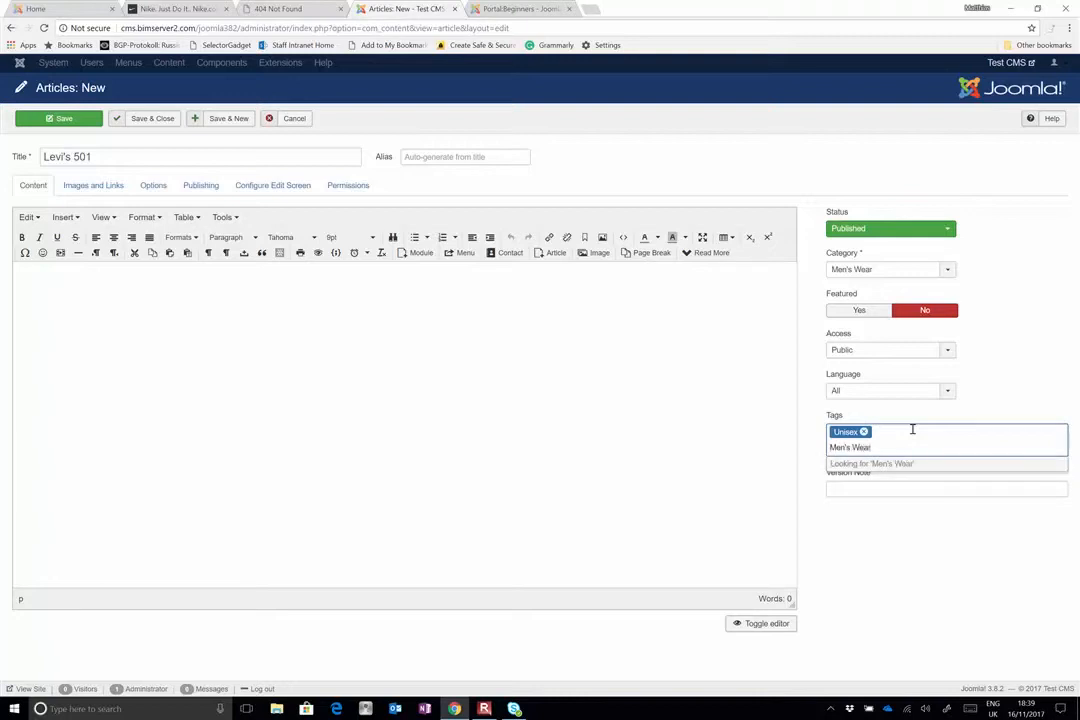
key("Return")
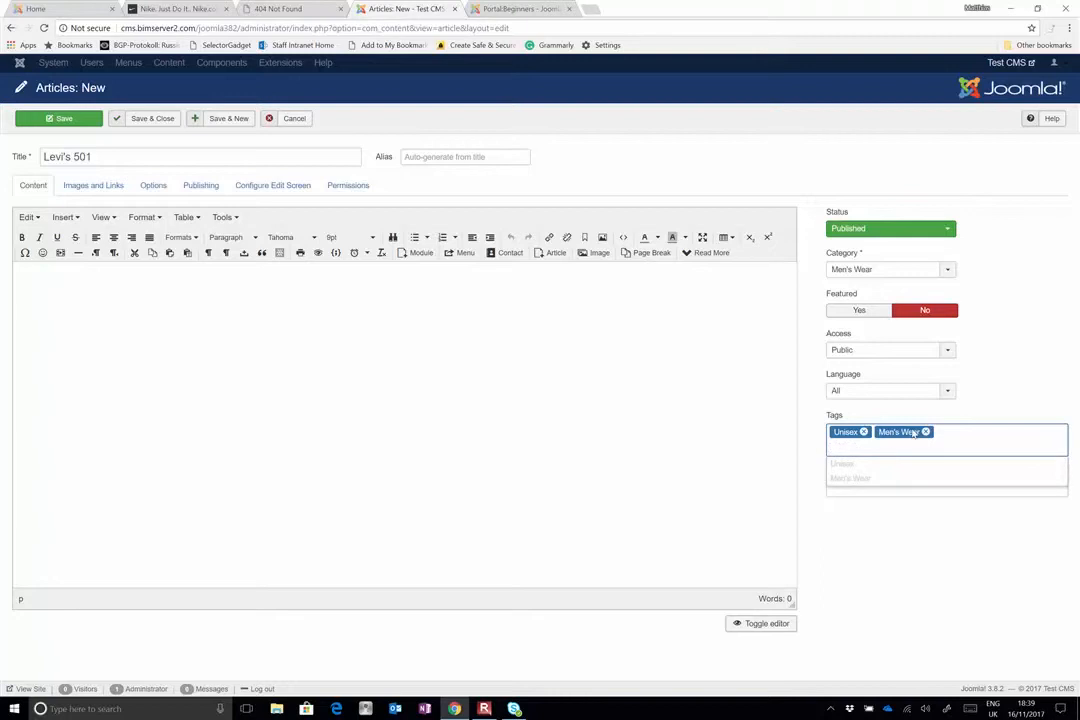
type("Wome")
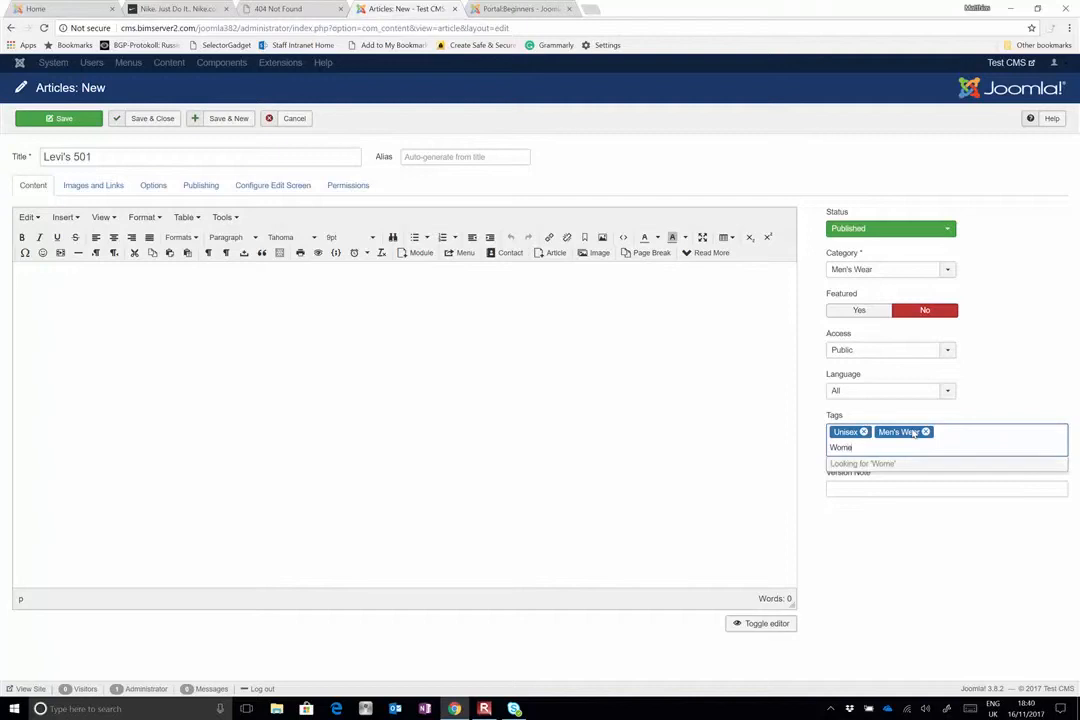
type("n's Wear")
key("Return")
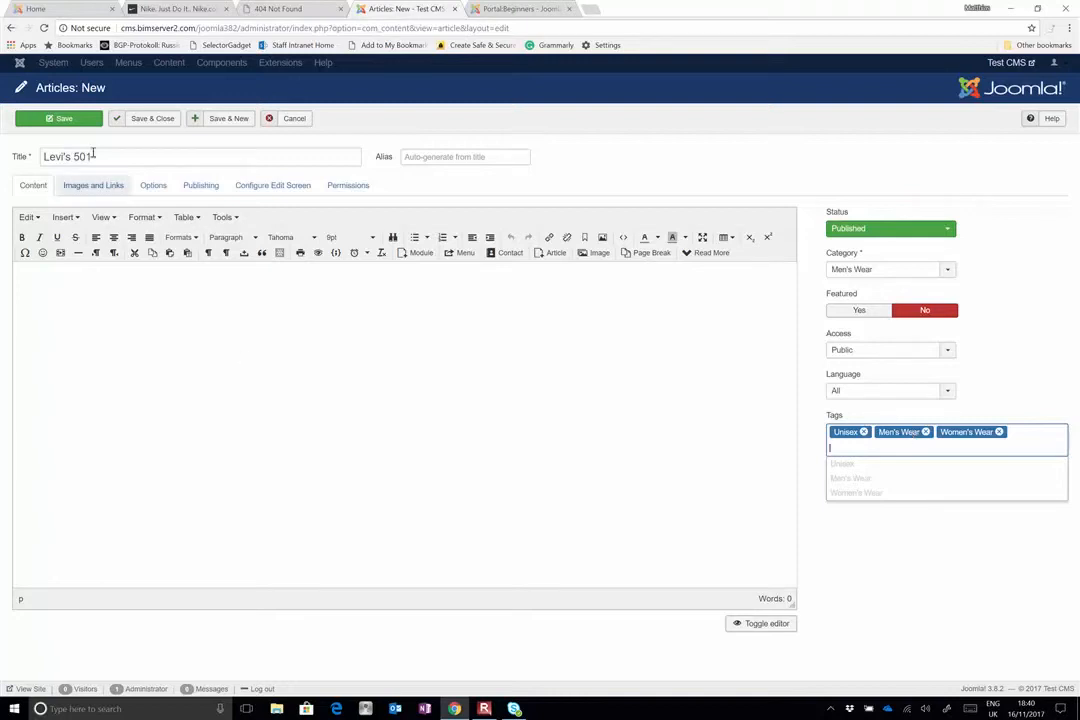
left_click(153, 118)
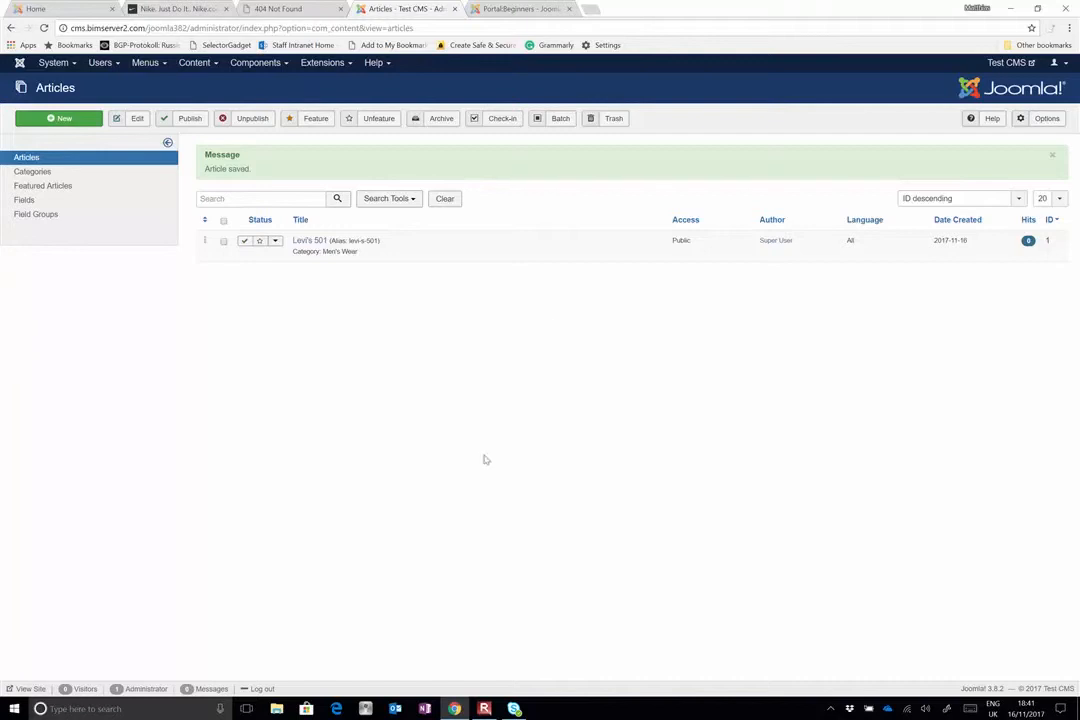
Open YouTube in a new browser tab and look through the uploaded videos on the signed-in account's channel
left_click(594, 13)
type("youtube.com")
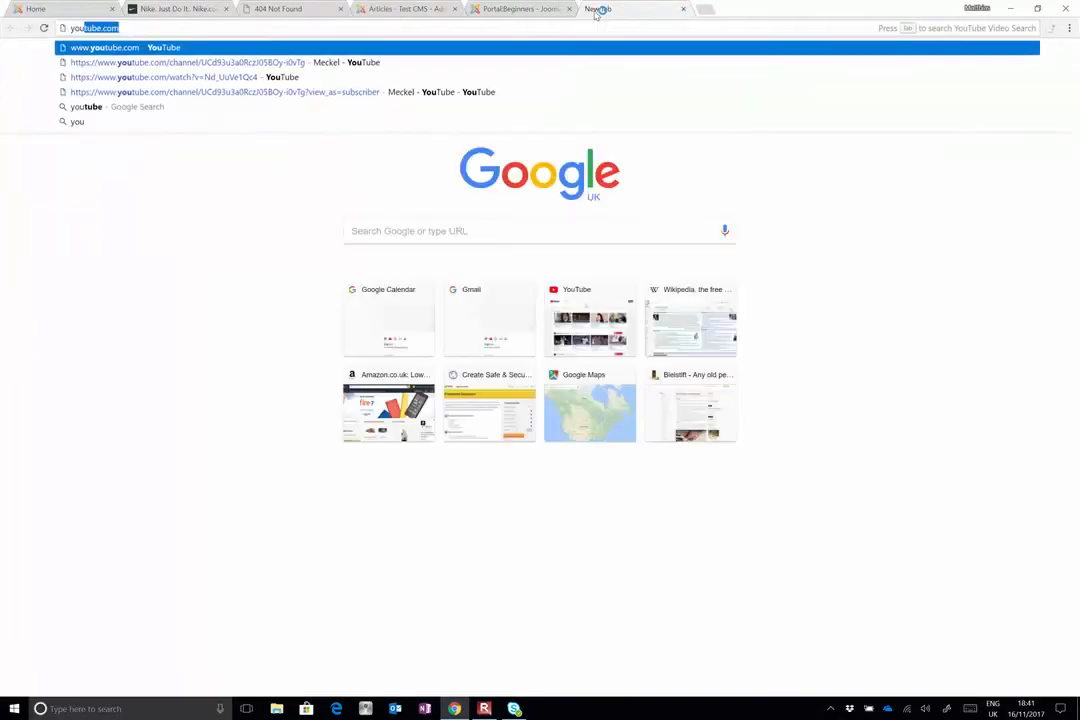
key("Return")
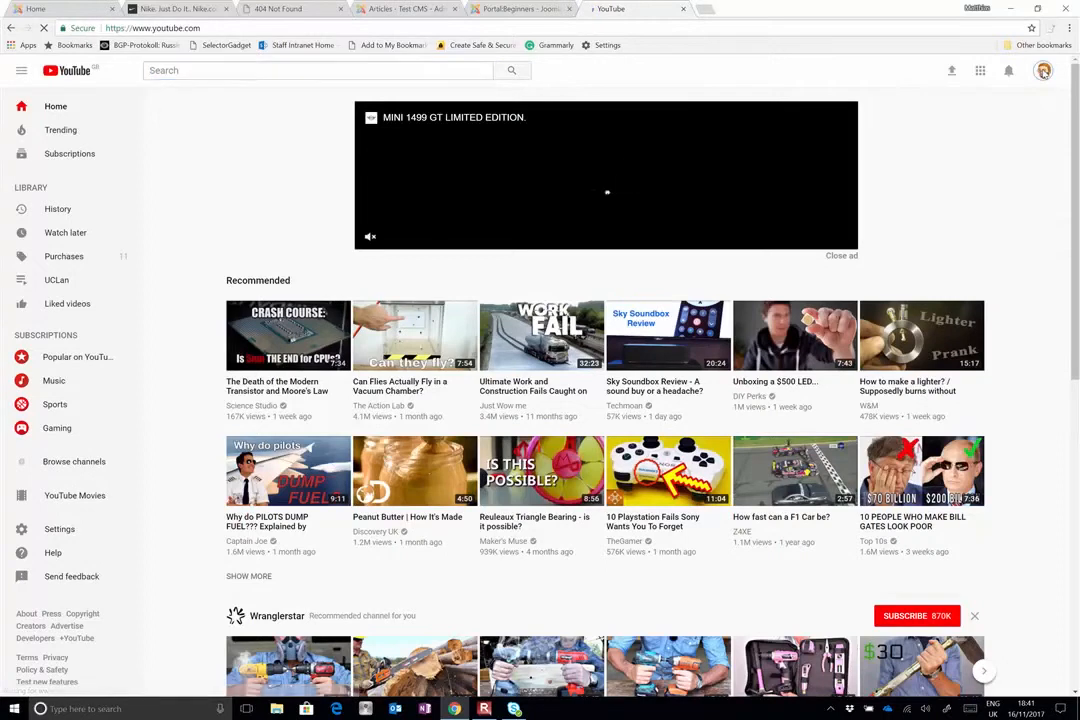
left_click(1043, 71)
left_click(953, 145)
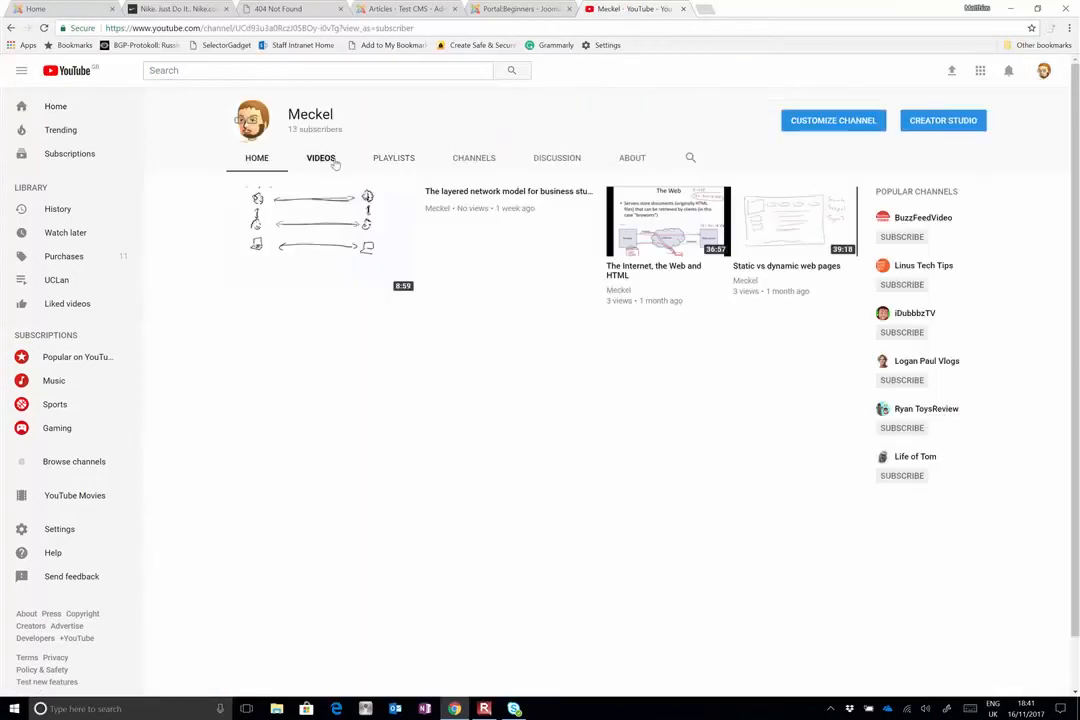
left_click(322, 158)
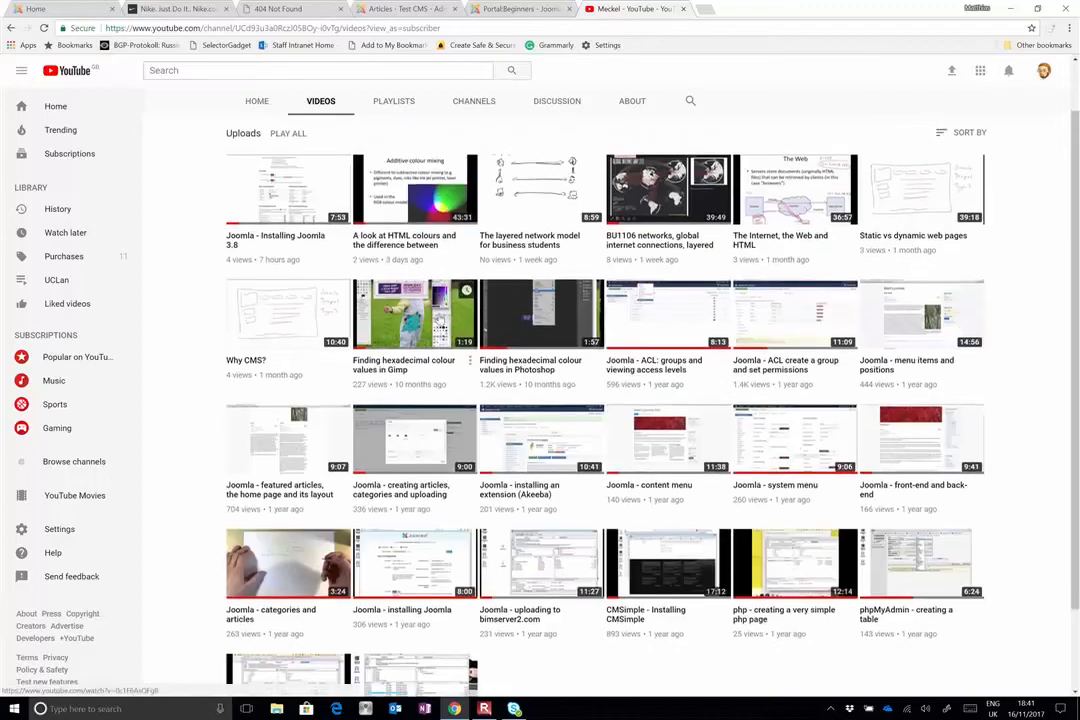
scroll(415, 320, "down", 1)
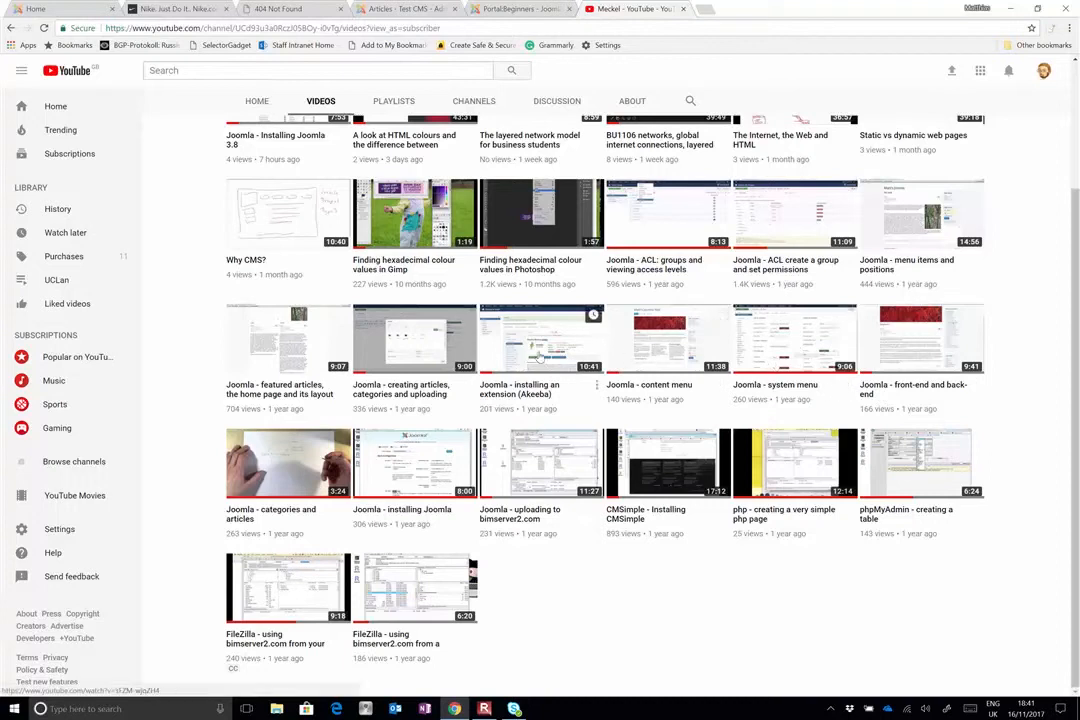
scroll(540, 355, "up", 3)
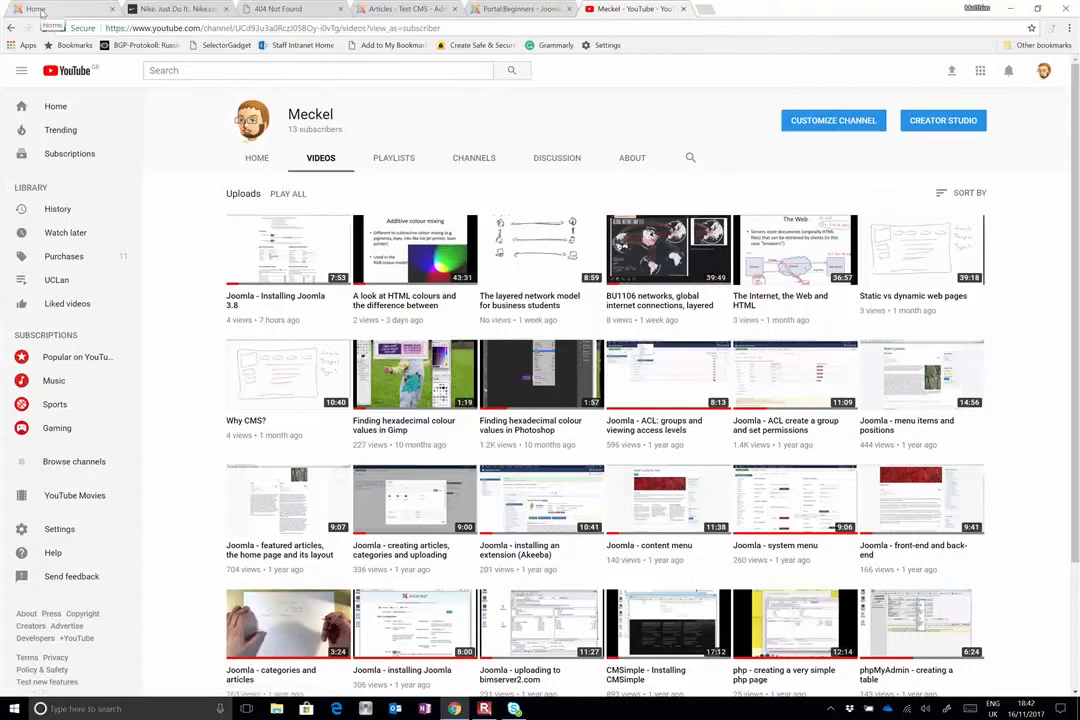
View the Test CMS front-end home page and return to the article list in the back end
left_click(1009, 8)
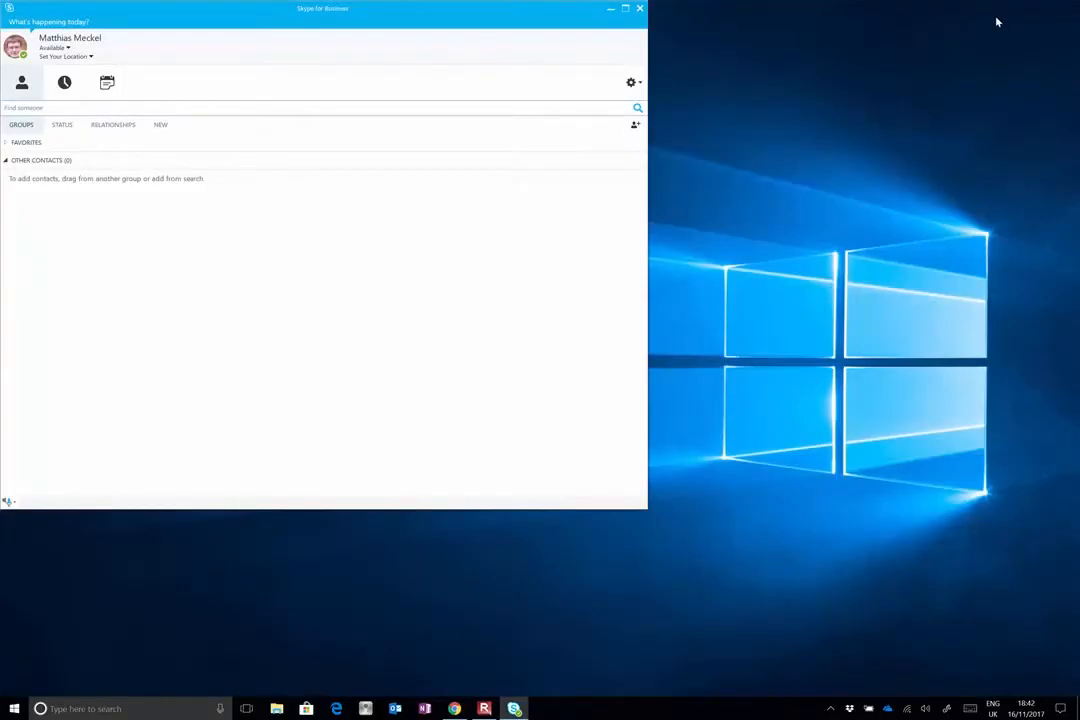
left_click(454, 708)
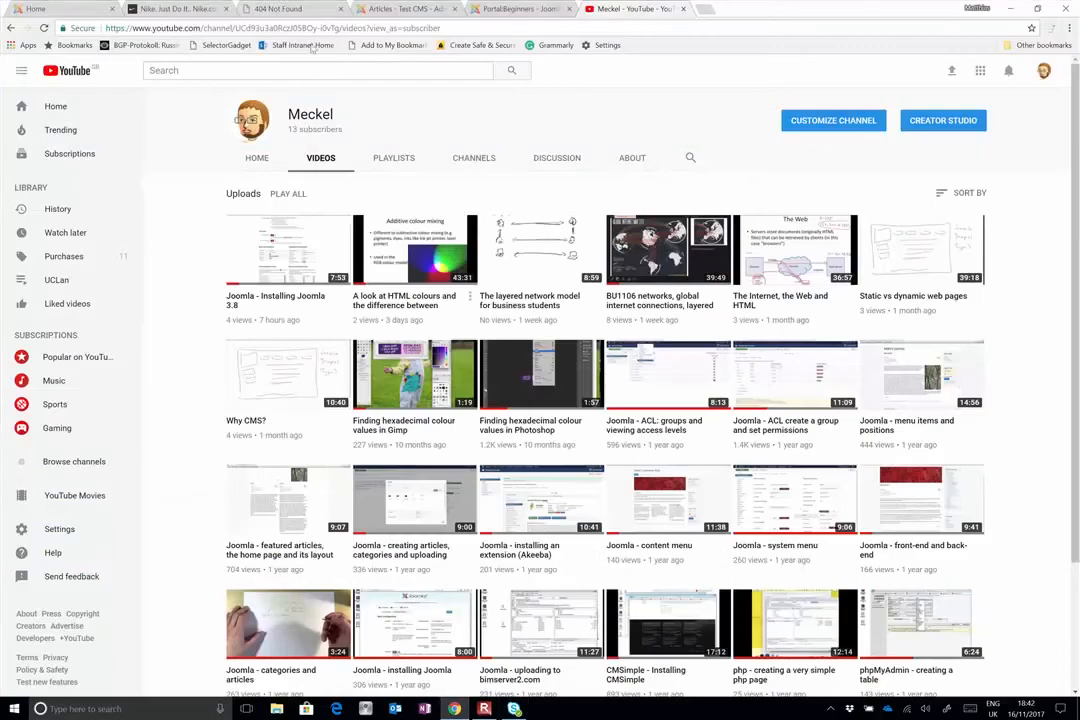
left_click(78, 8)
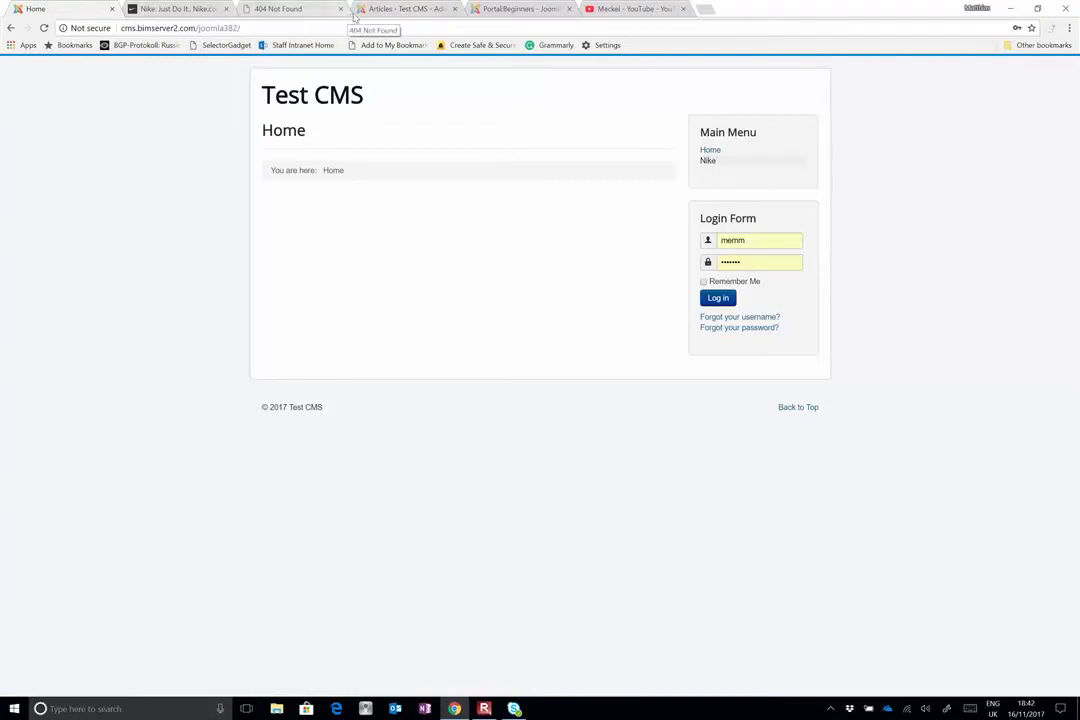
left_click(395, 10)
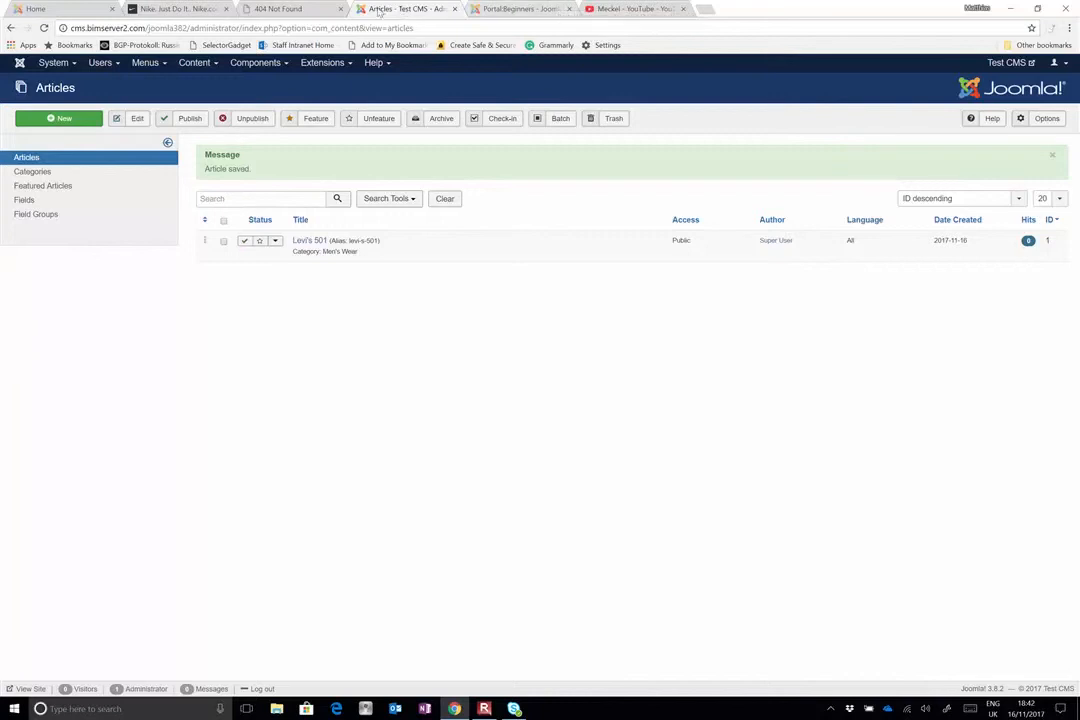
Switch to the Windows Ink Sketchpad to review the sketch of the edit trousers and edit shoes groups, and close it
left_click(946, 711)
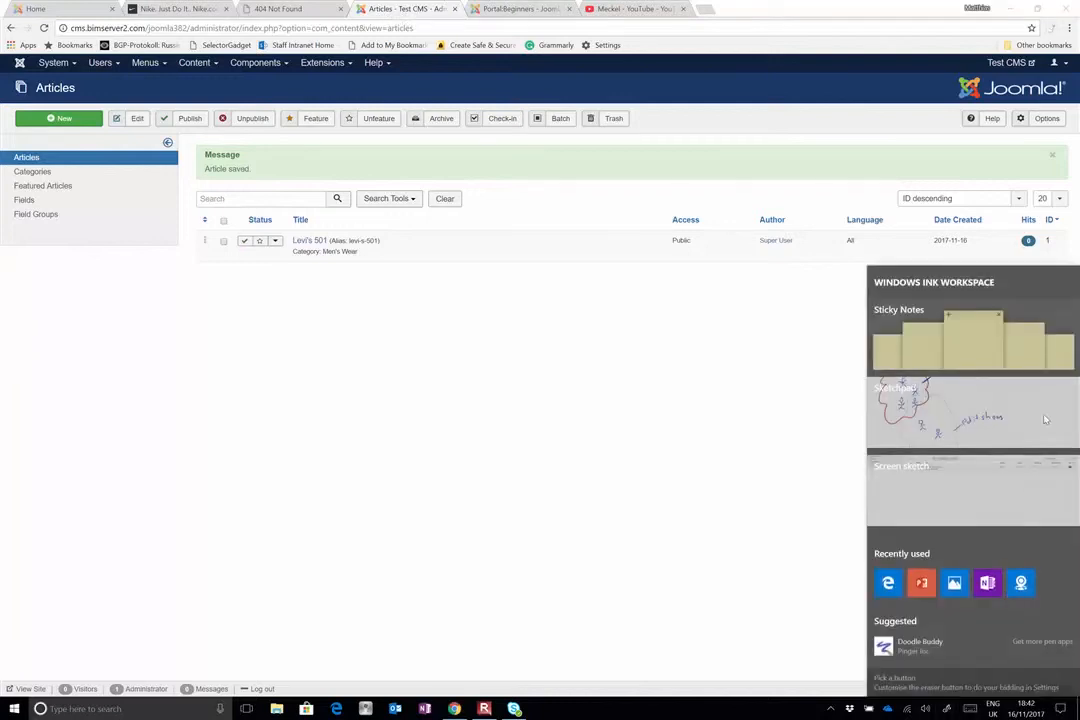
left_click(1045, 420)
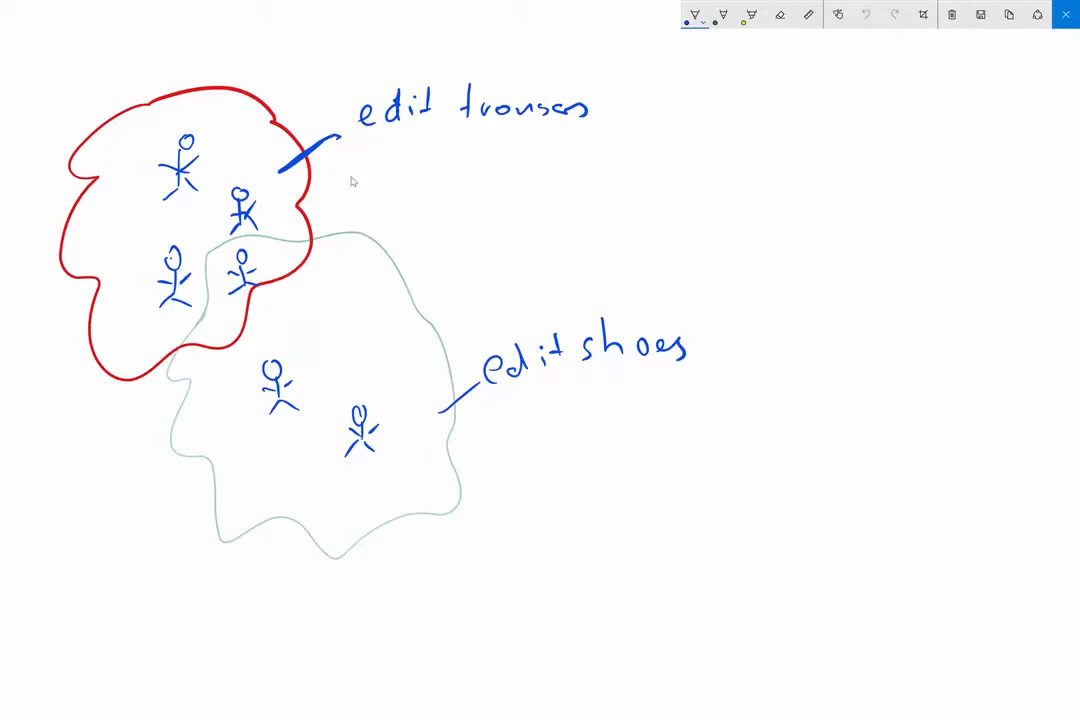
left_click(1066, 14)
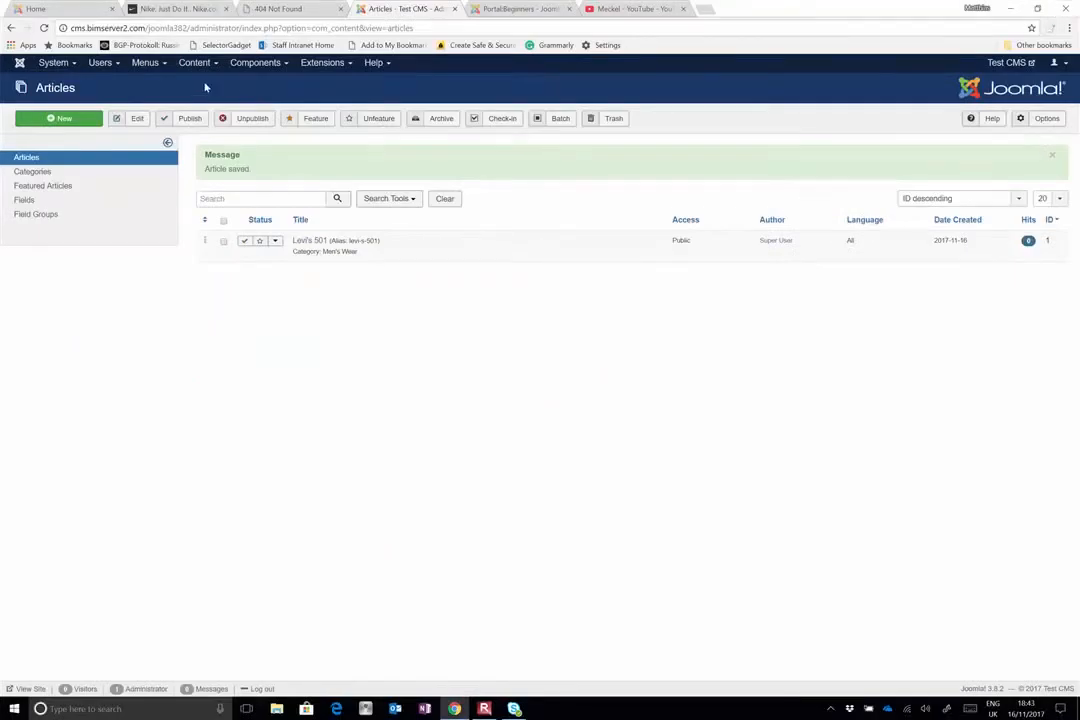
Start a new Main Menu item and expand the Articles and Tags groups of menu item types
left_click(145, 63)
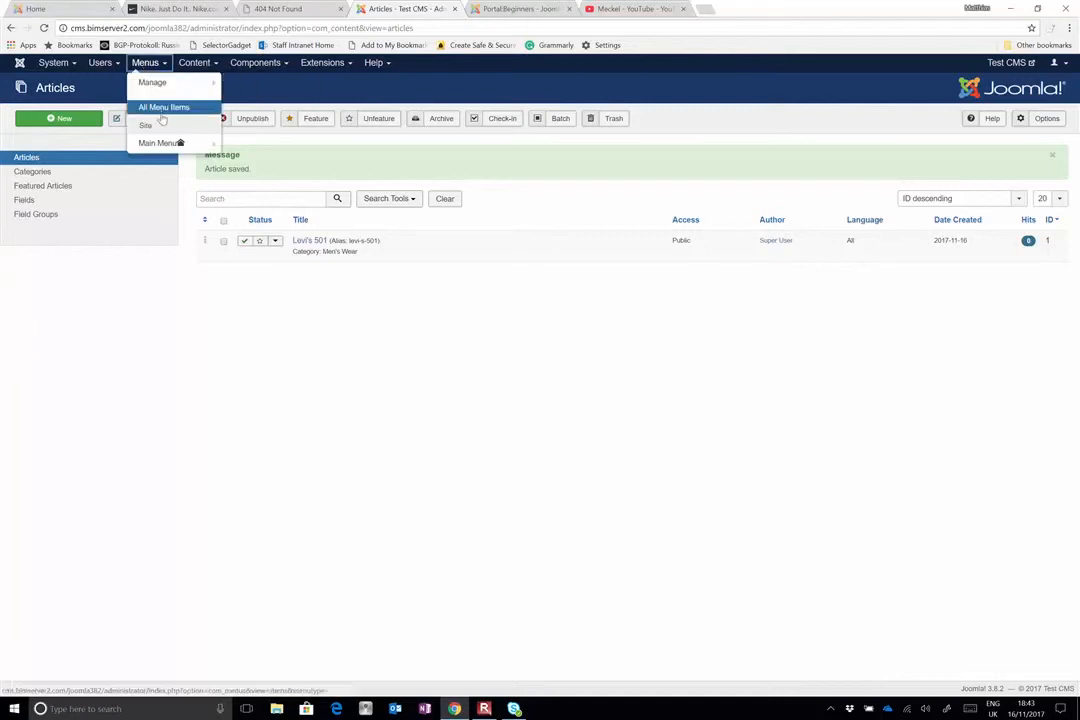
left_click(166, 144)
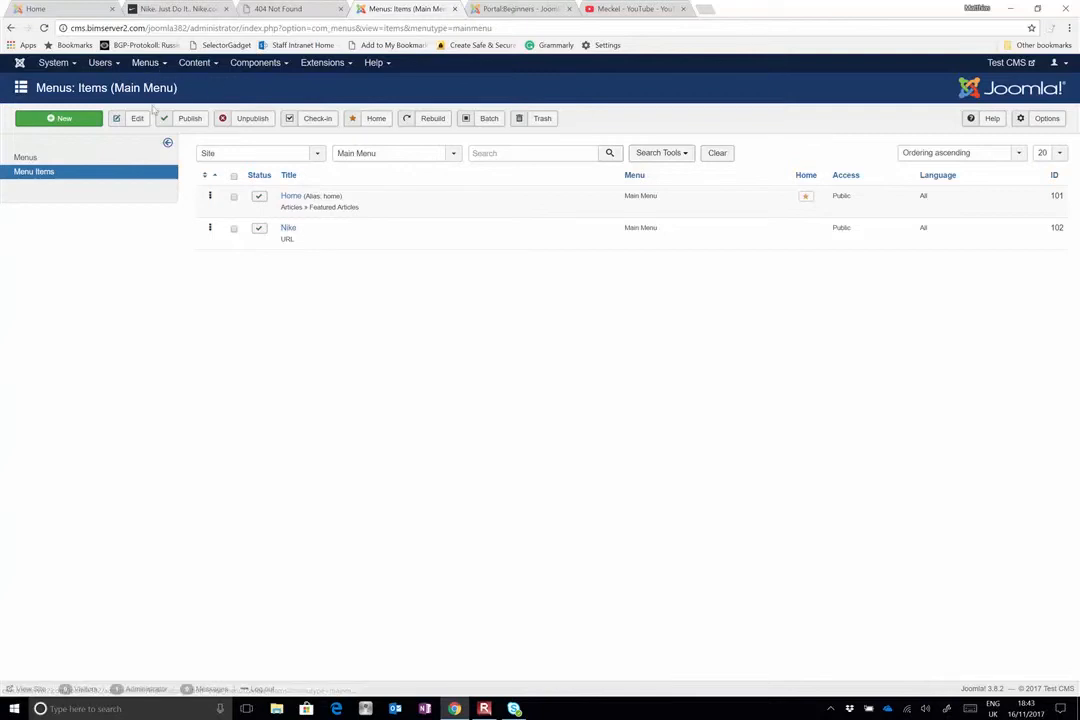
left_click(66, 119)
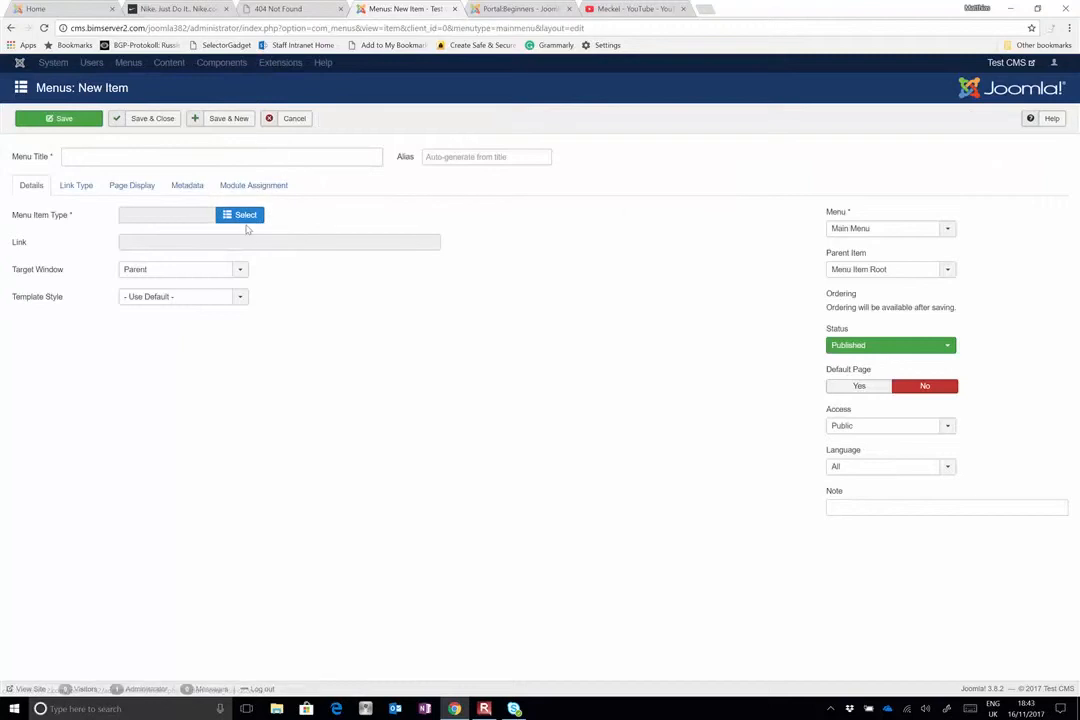
left_click(244, 216)
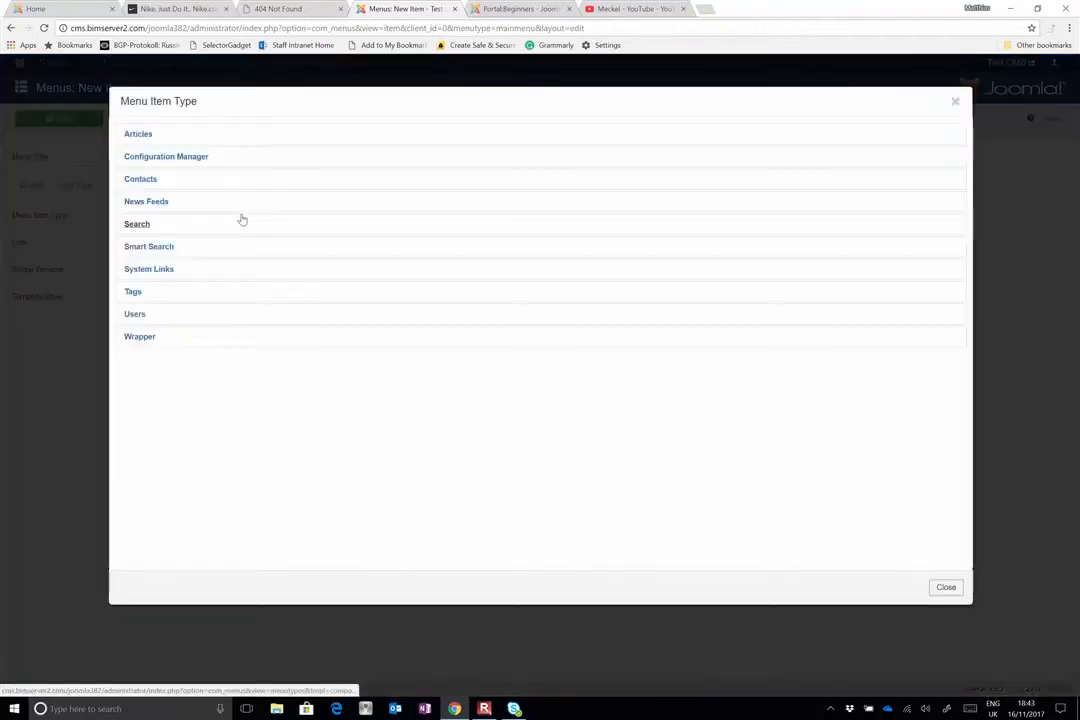
left_click(138, 133)
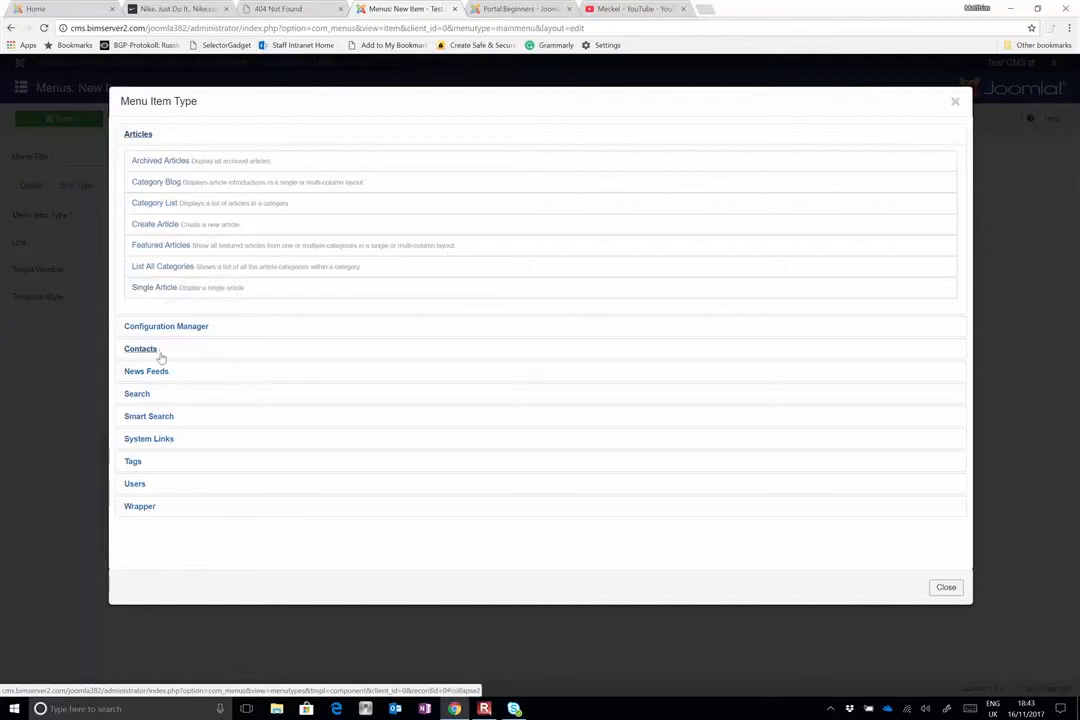
left_click(137, 469)
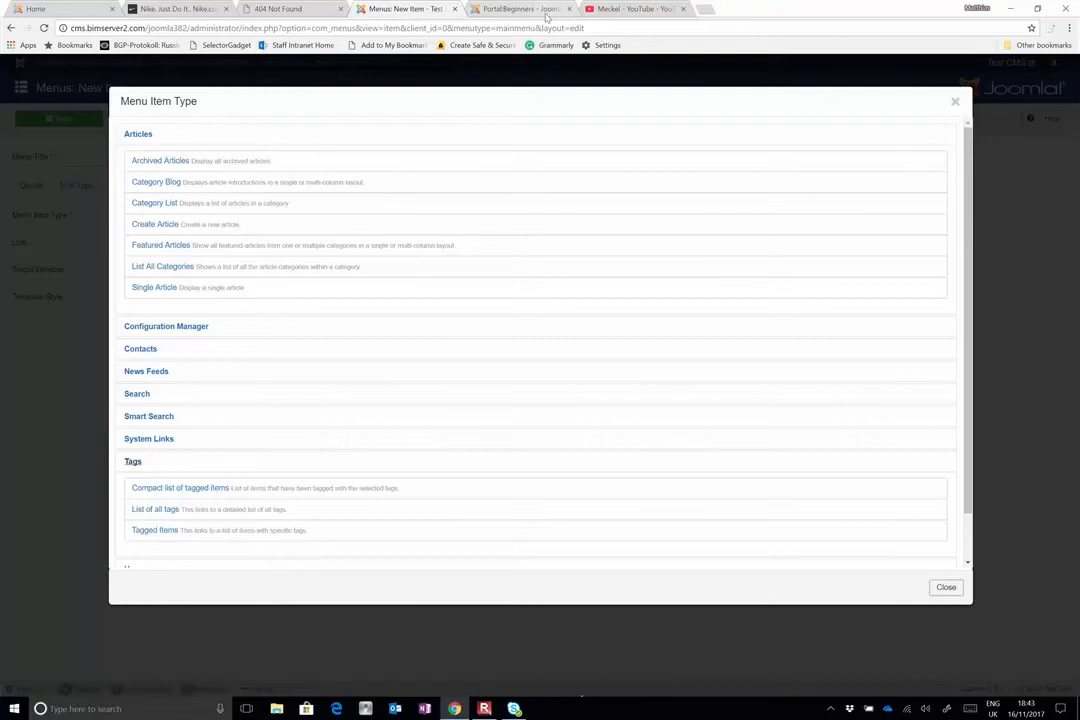
Skim the Joomla! Documentation beginners page and return to the menu item type choices
left_click(519, 9)
scroll(451, 234, "up", 5)
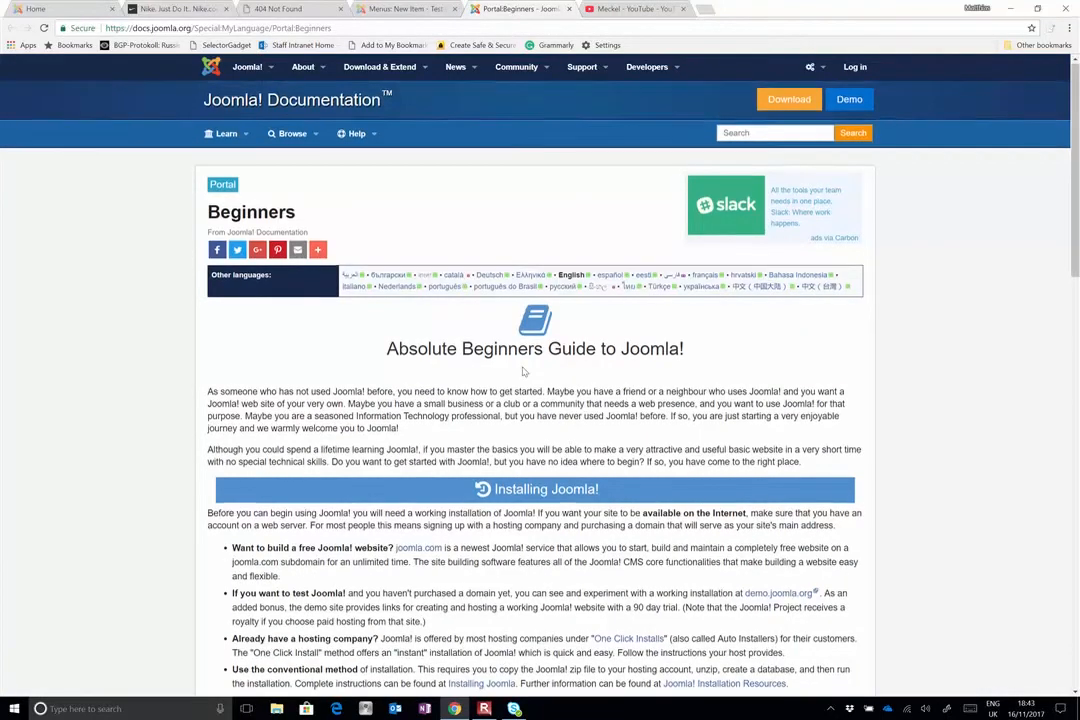
scroll(522, 371, "down", 7)
scroll(522, 371, "down", 5)
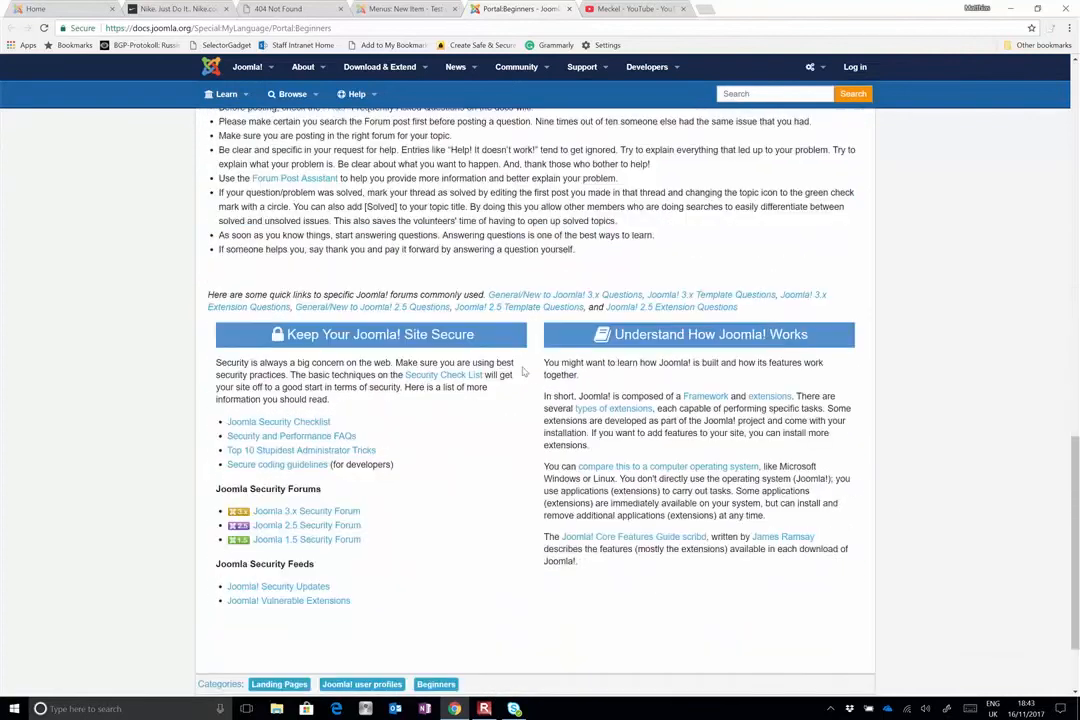
left_click(400, 9)
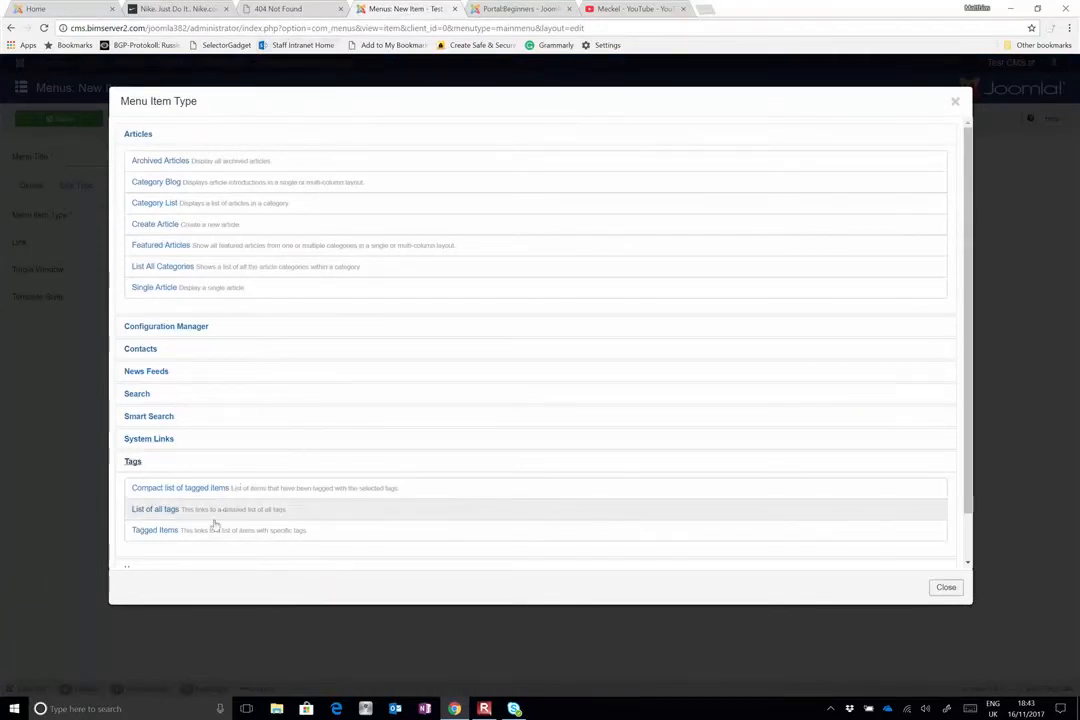
Make the menu item a Tagged Items link for the Unisex tag, title it Unisex, and save it with a new blank item opened
left_click(156, 530)
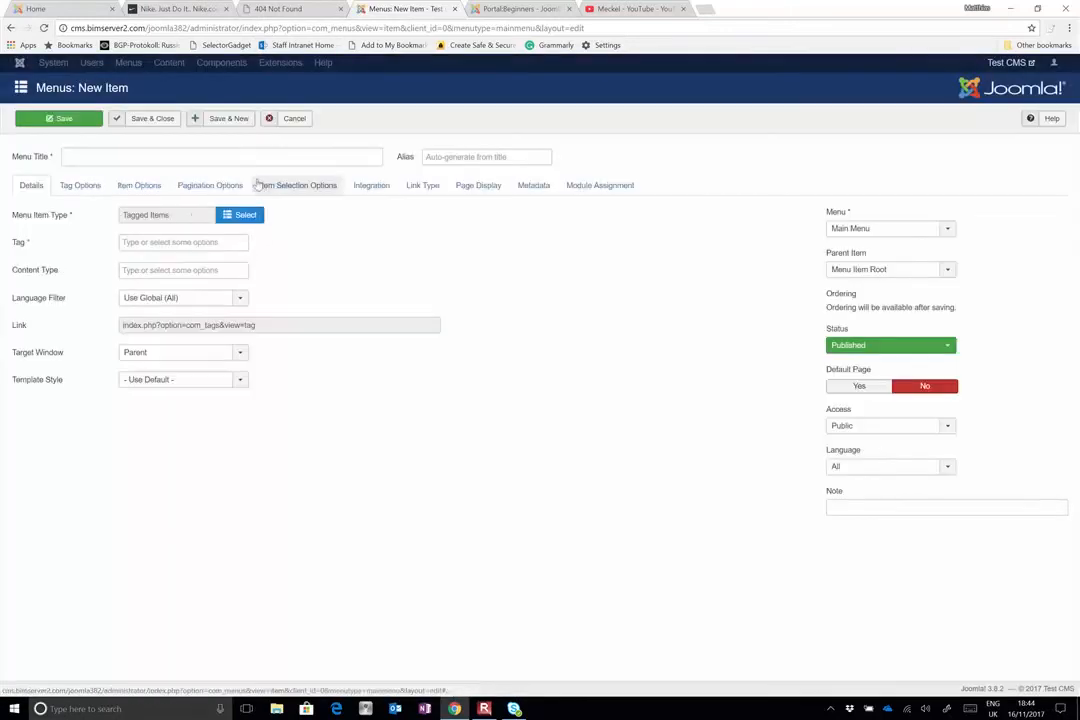
left_click(181, 245)
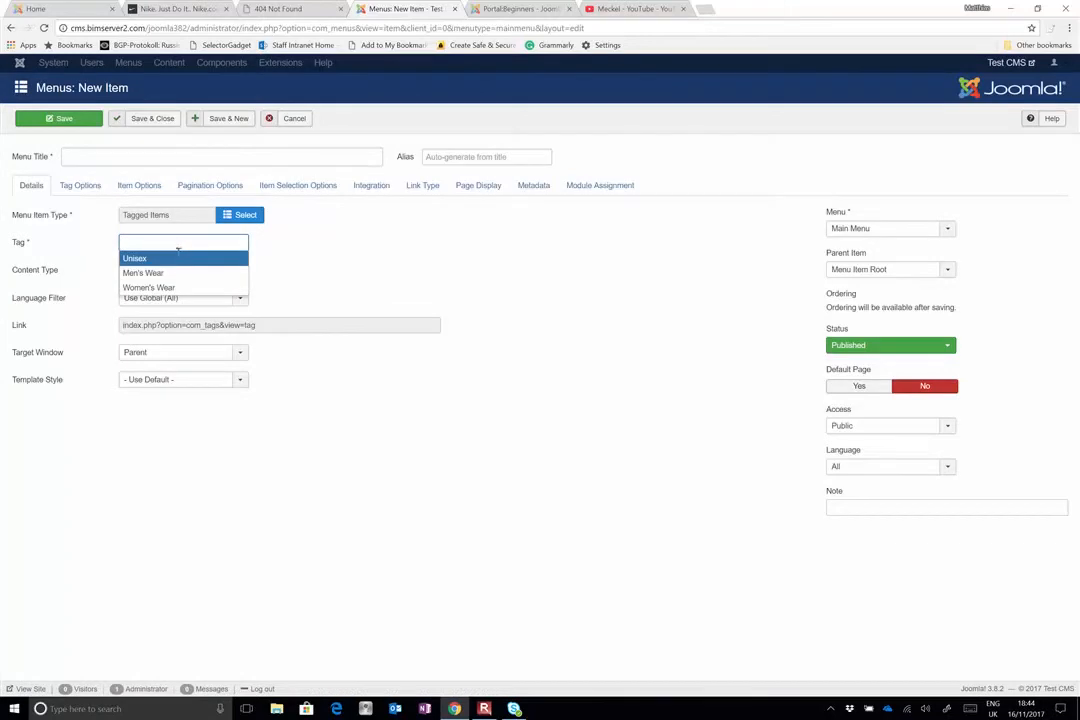
left_click(137, 258)
left_click(160, 160)
type("Unisex")
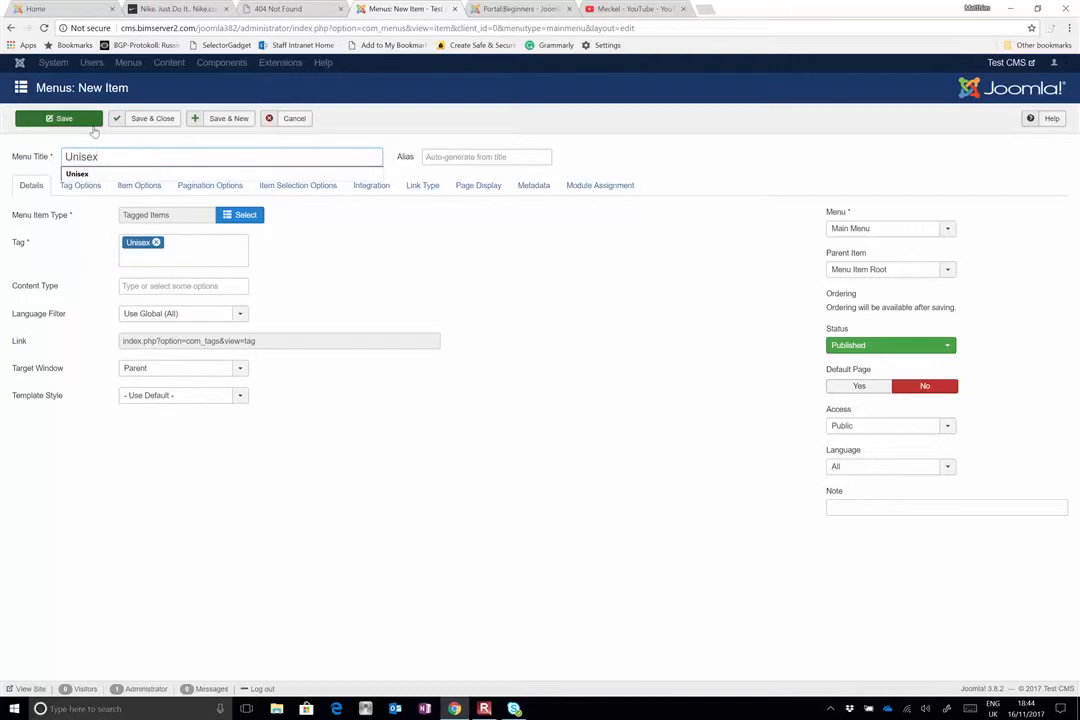
left_click(213, 118)
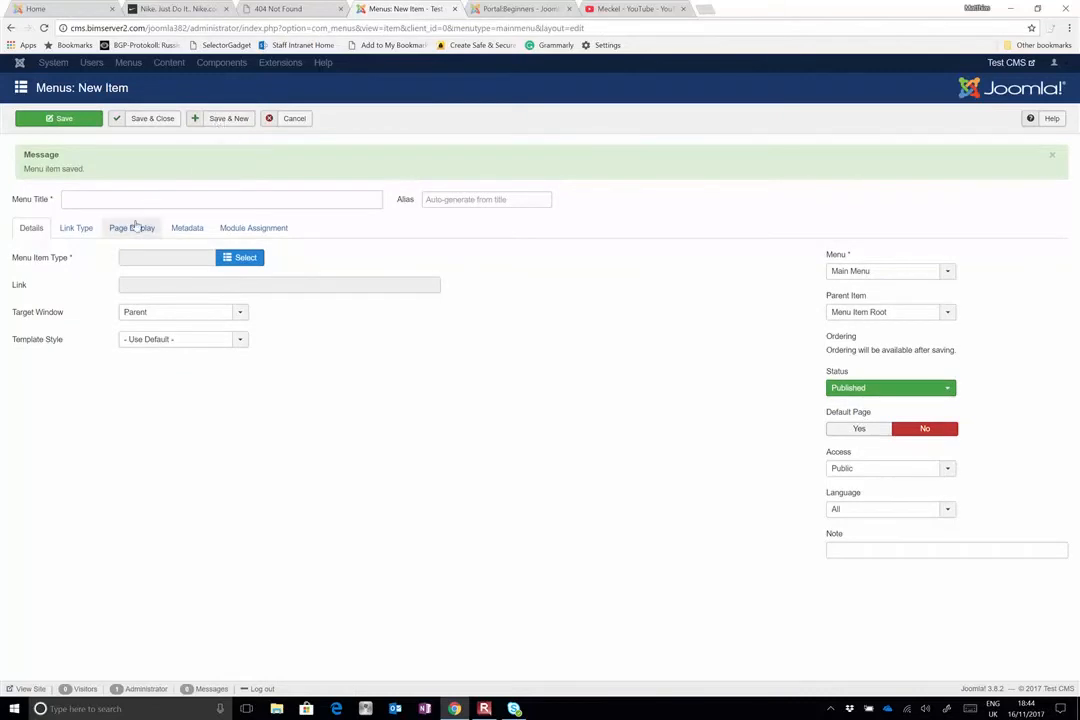
Make the new menu item a Category List for the Women's Wear category, title it Women's Wear, and save and close it
left_click(250, 258)
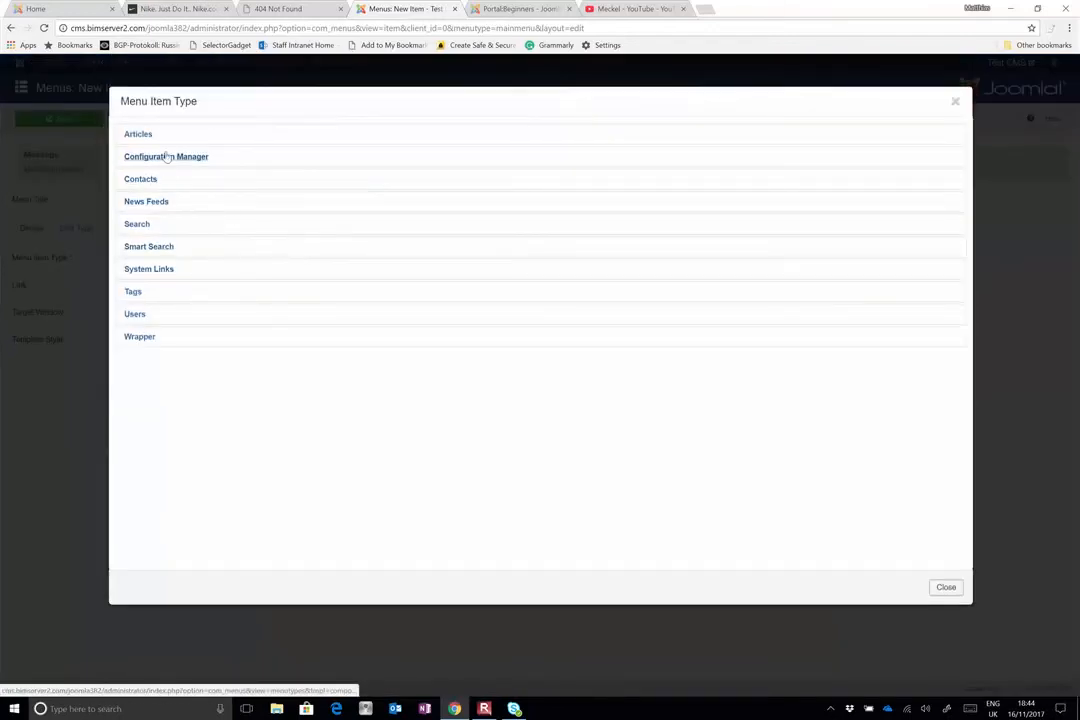
left_click(138, 136)
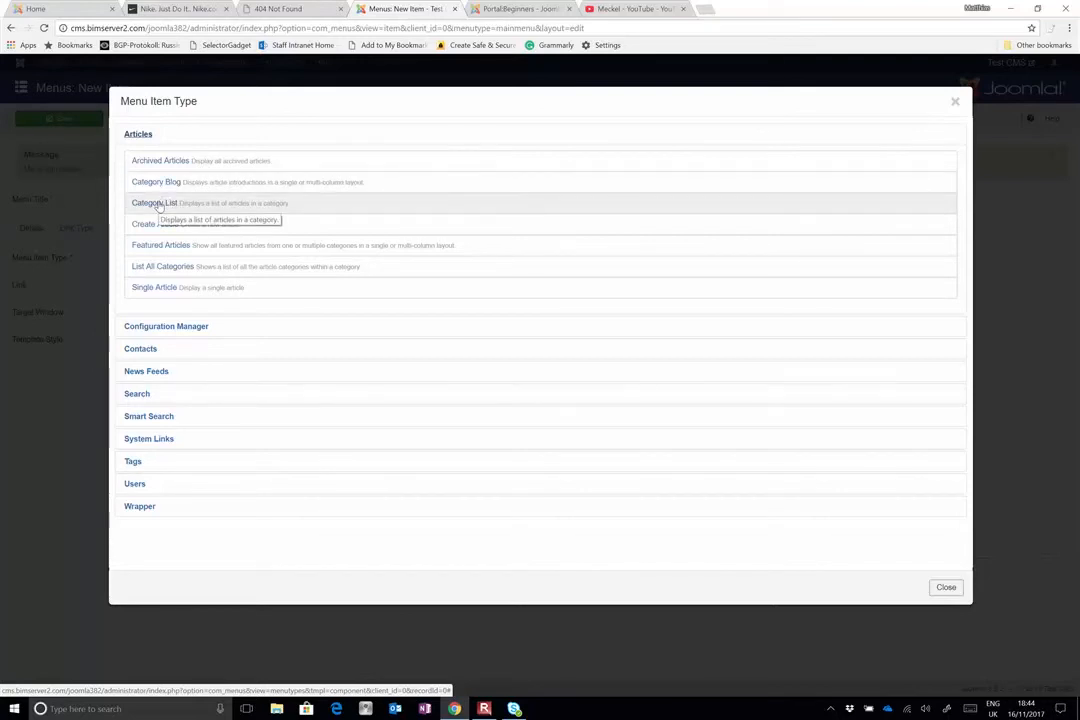
left_click(155, 203)
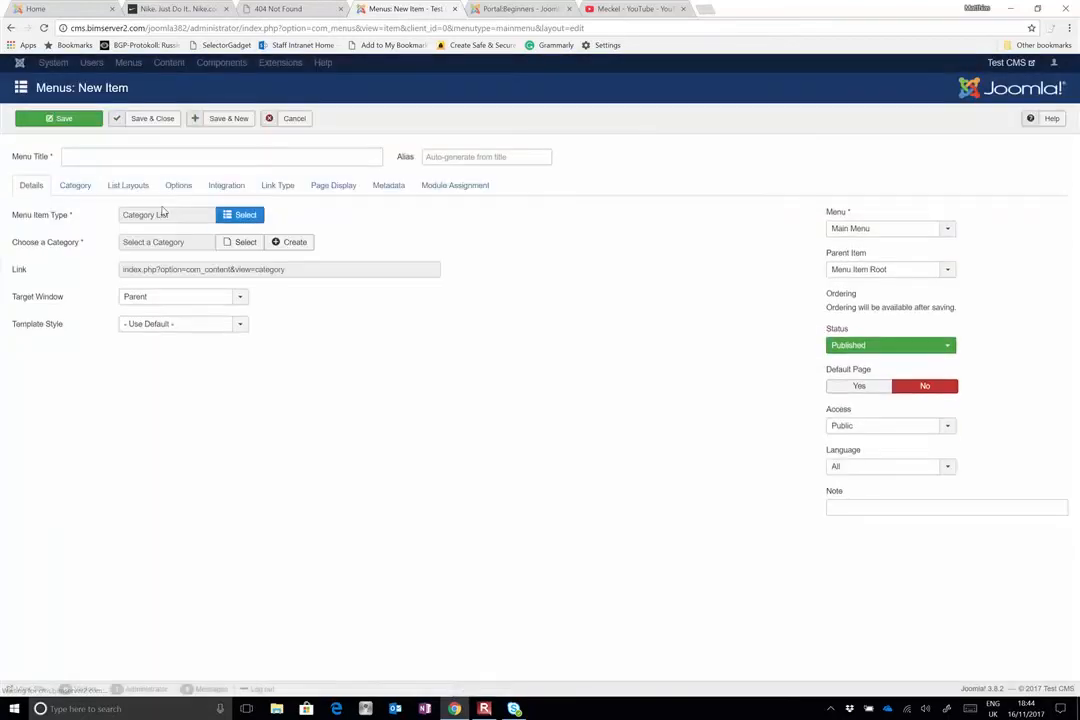
left_click(176, 155)
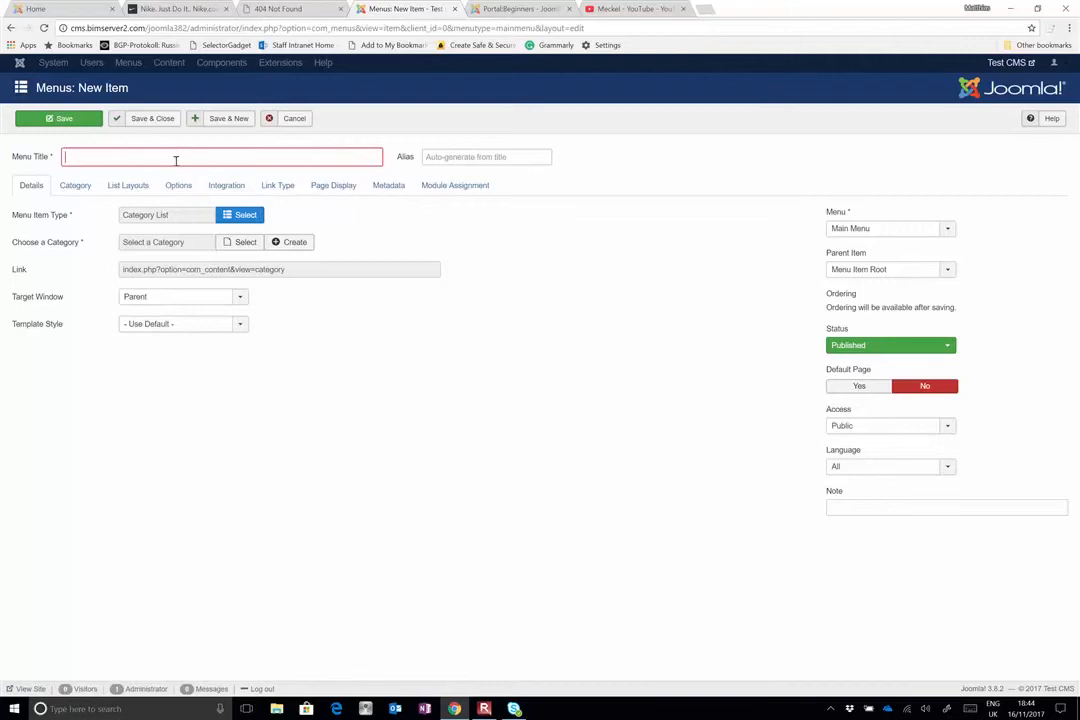
left_click(241, 242)
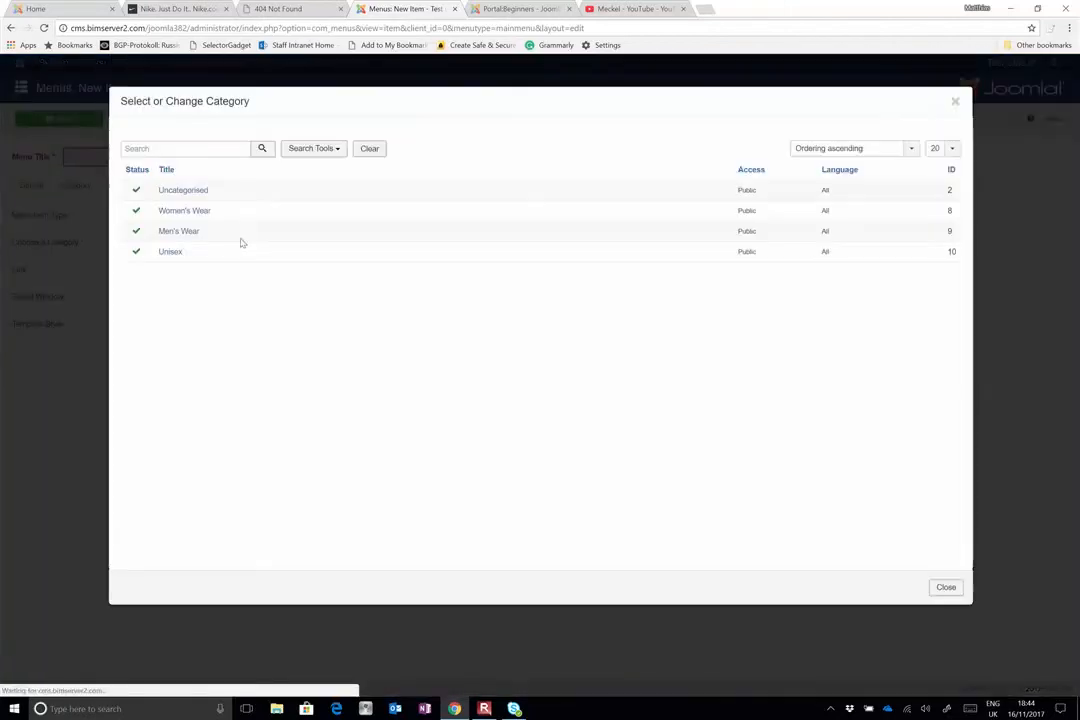
left_click(184, 211)
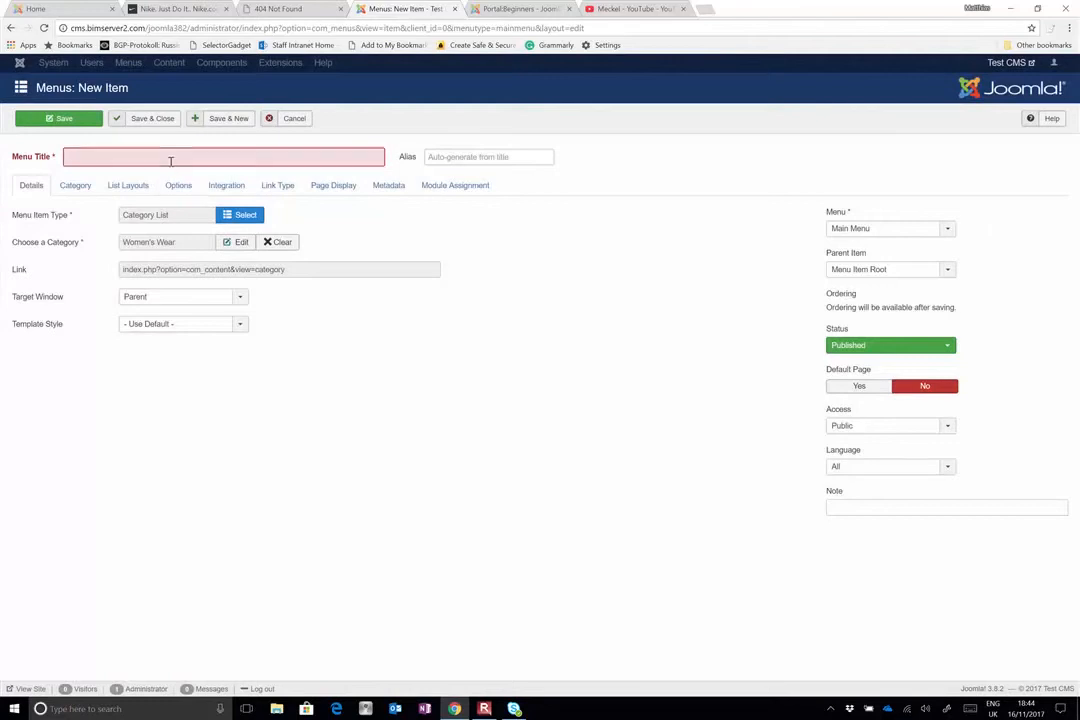
type("Women's Wear")
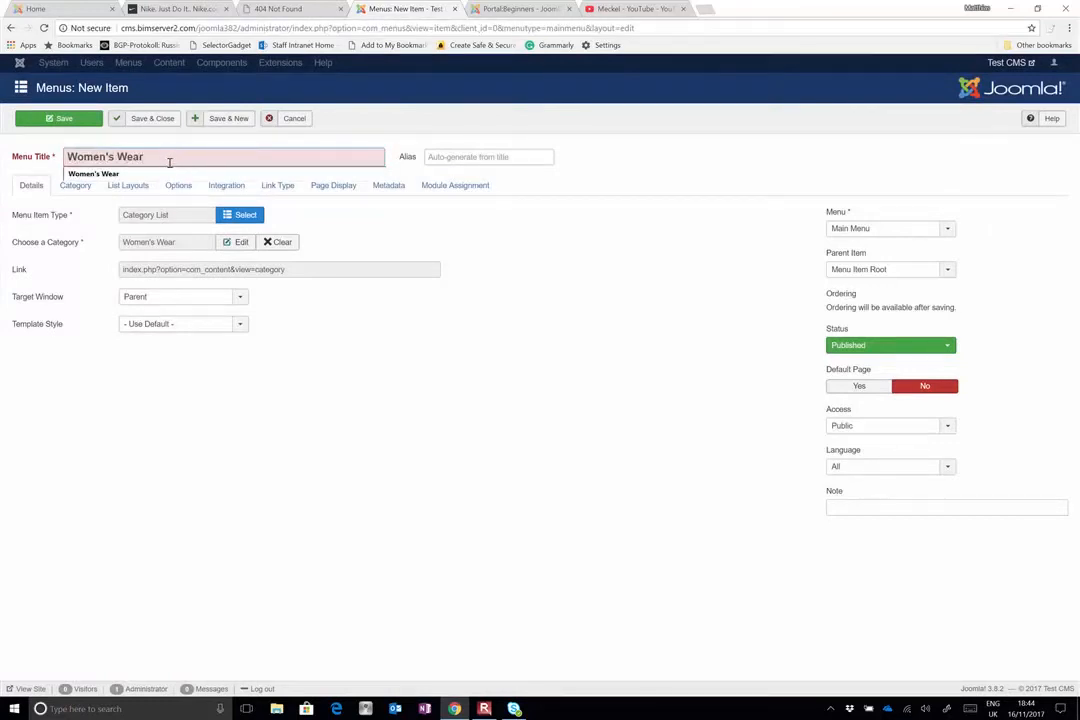
left_click(152, 118)
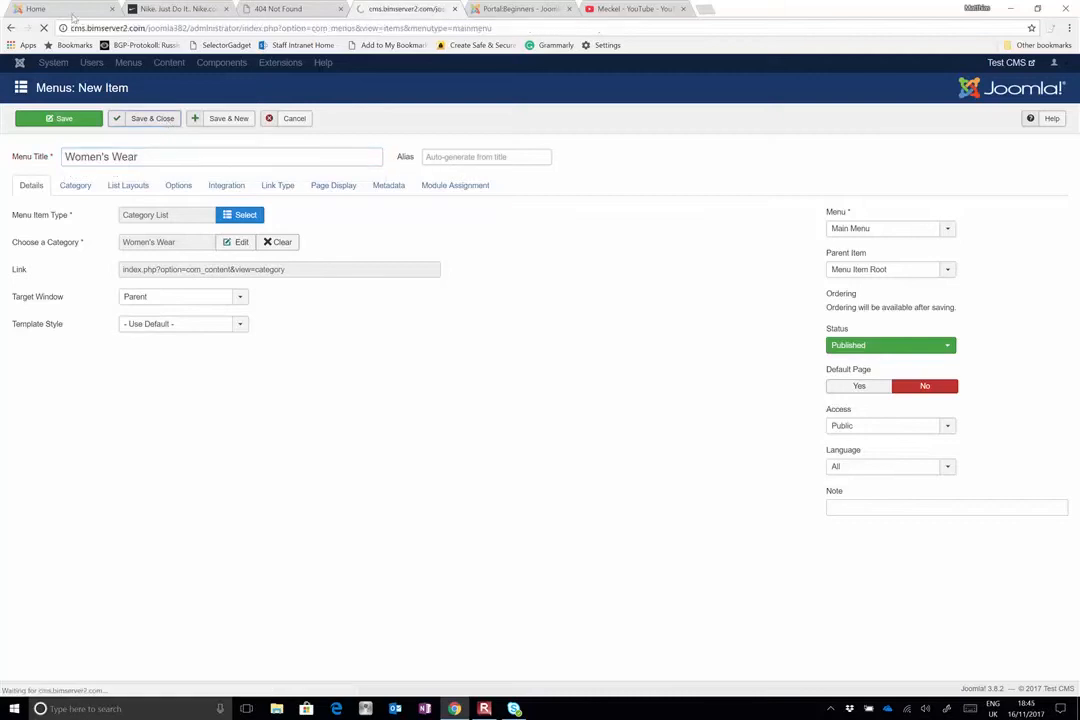
Refresh the public Test CMS home page to review its Main Menu, and return to the administration page
left_click(75, 10)
left_click(44, 28)
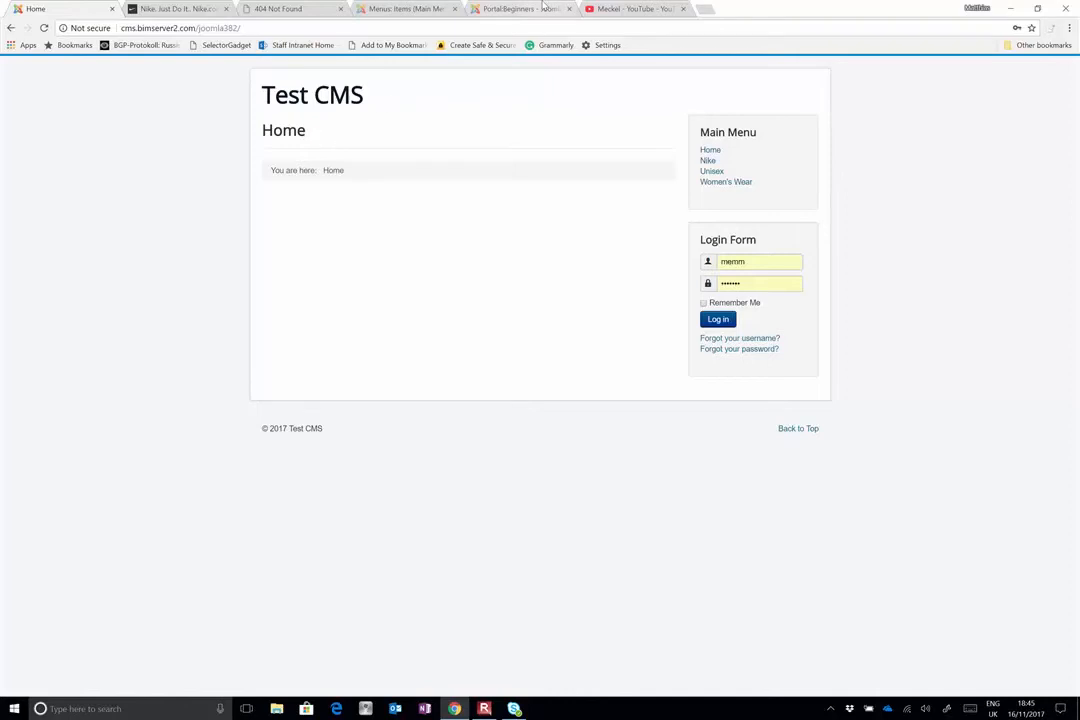
left_click(385, 9)
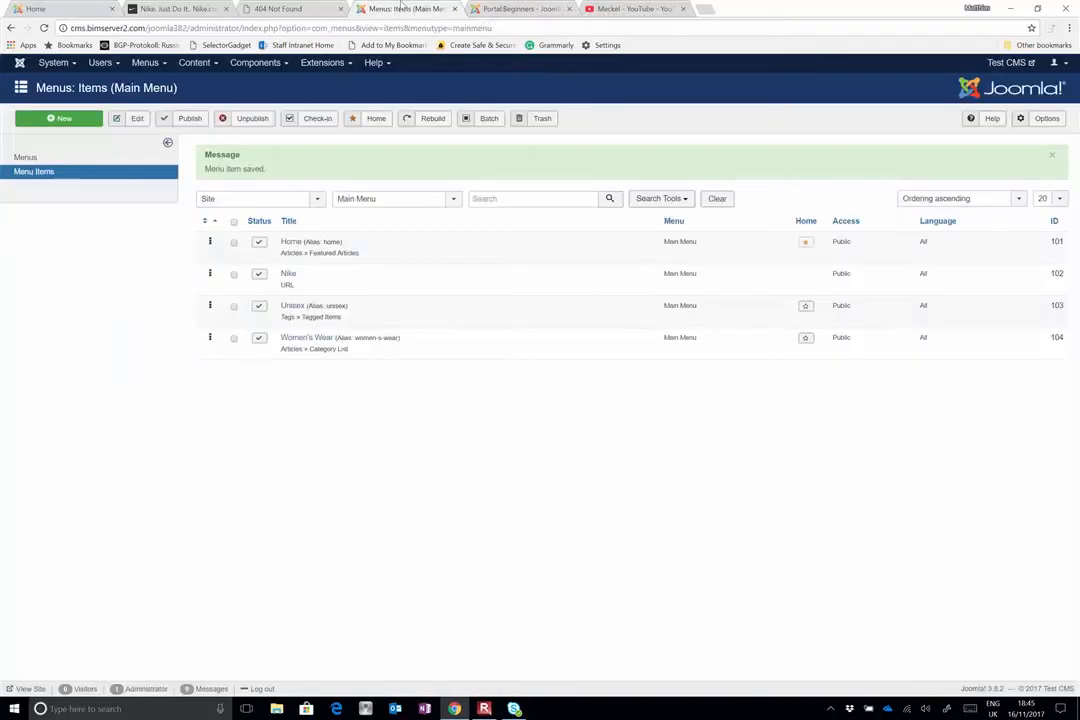
Open the Levi's 501 article for editing and examine its available tags and category choices without changing them
left_click(193, 63)
left_click(197, 82)
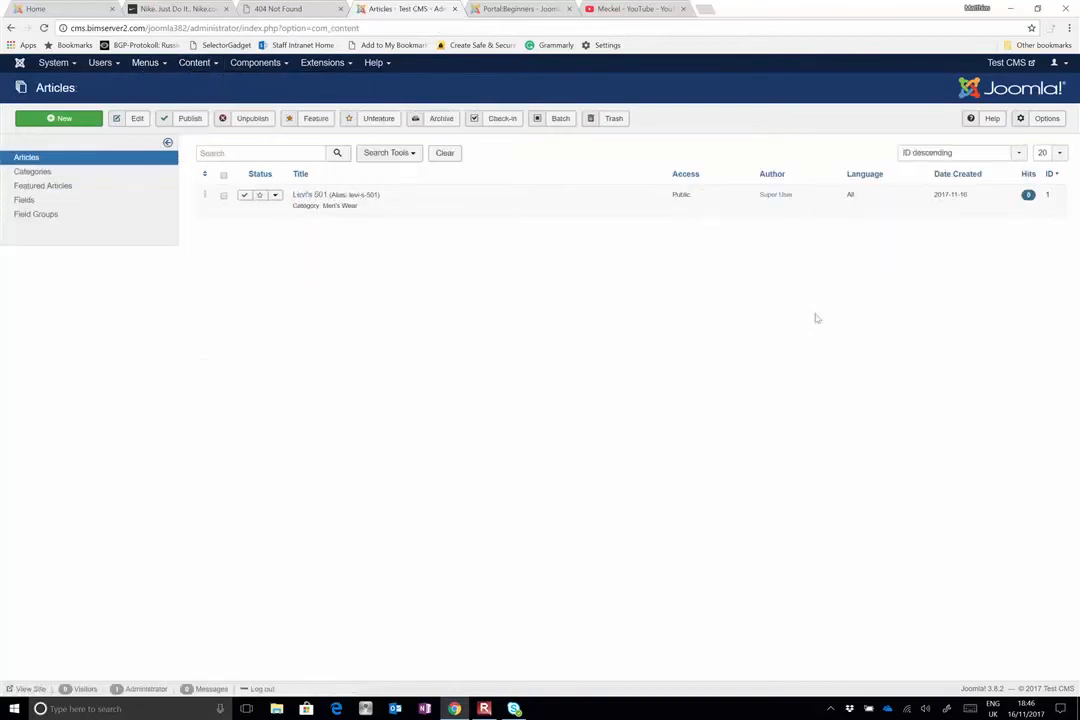
left_click(299, 195)
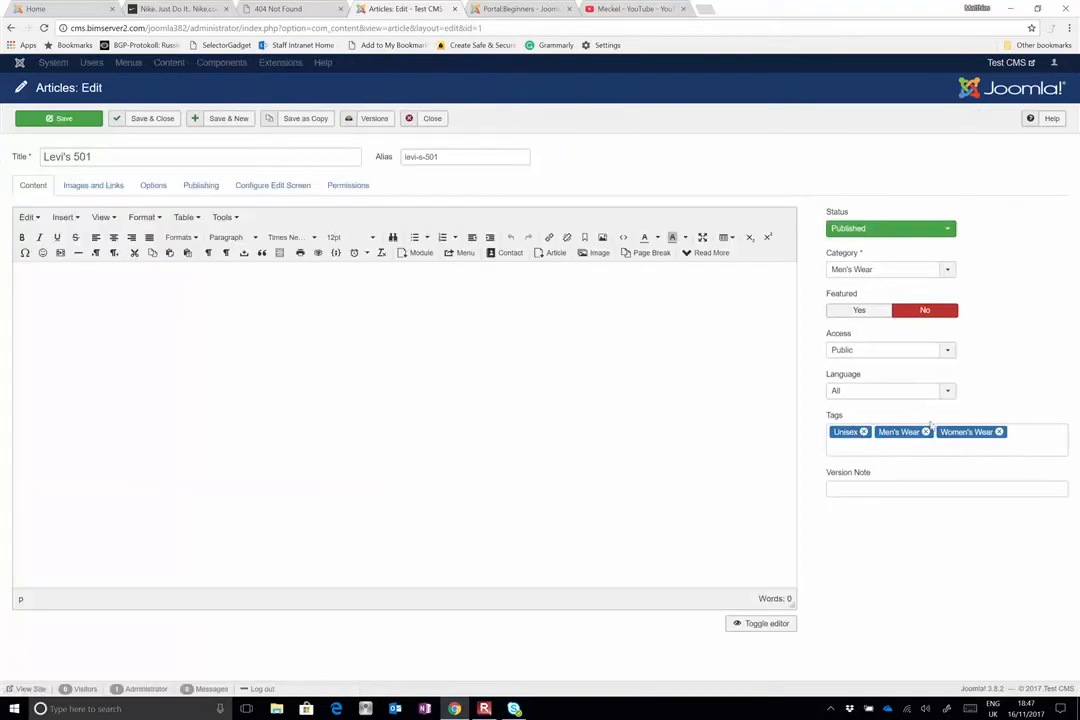
left_click(1025, 431)
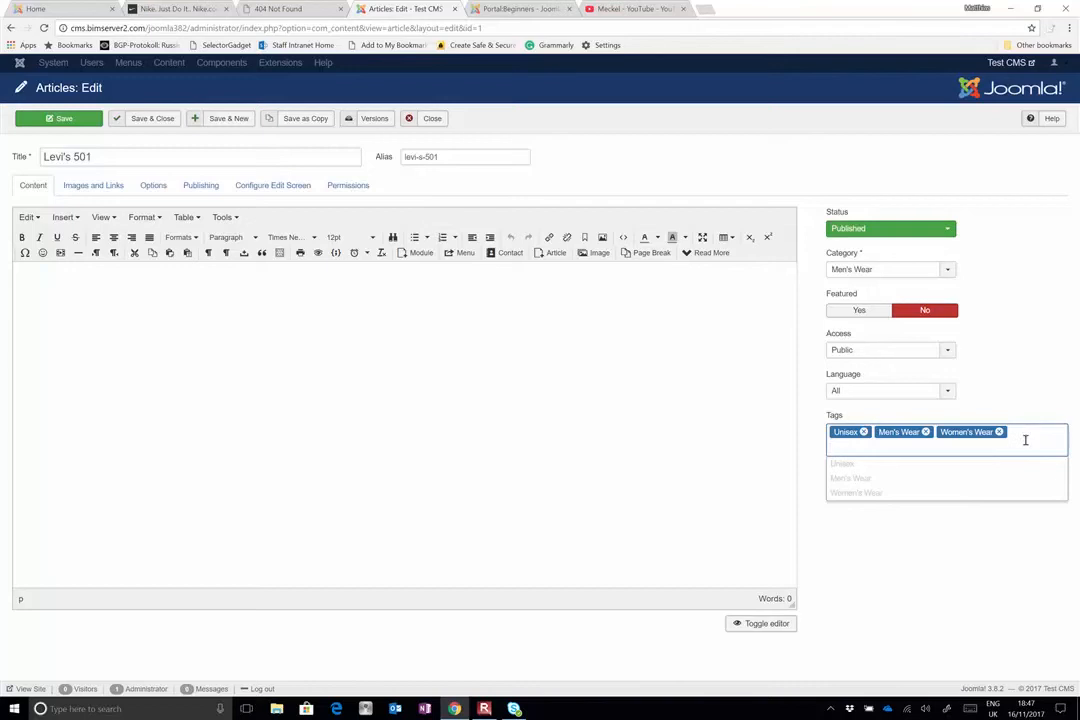
left_click(1019, 602)
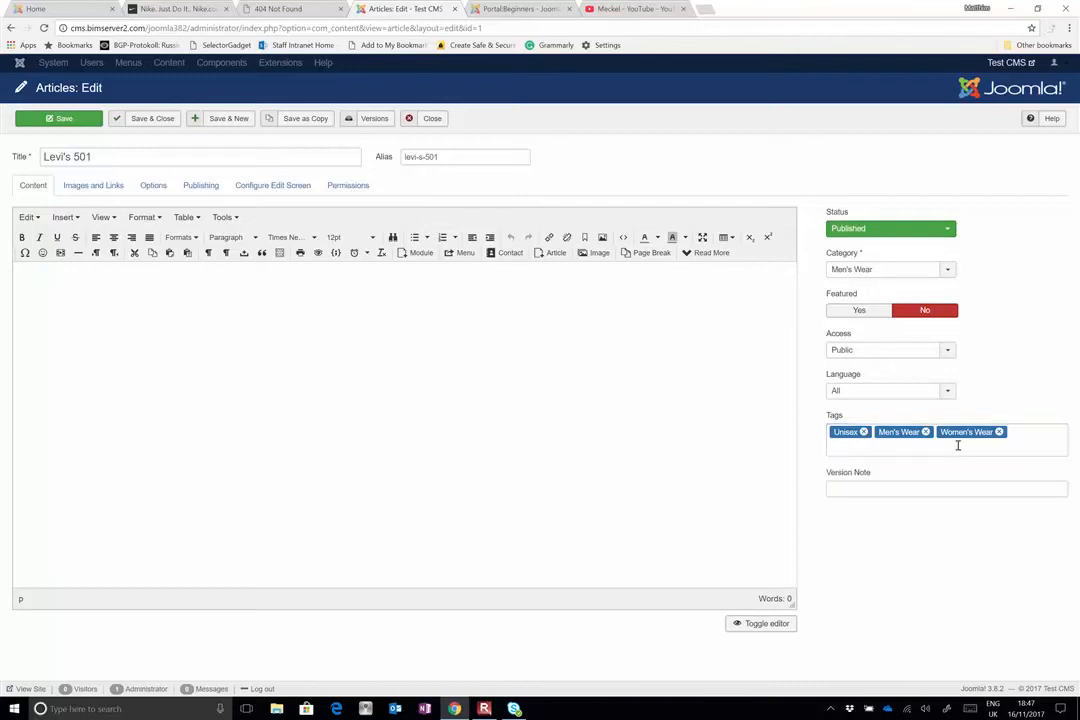
left_click(948, 270)
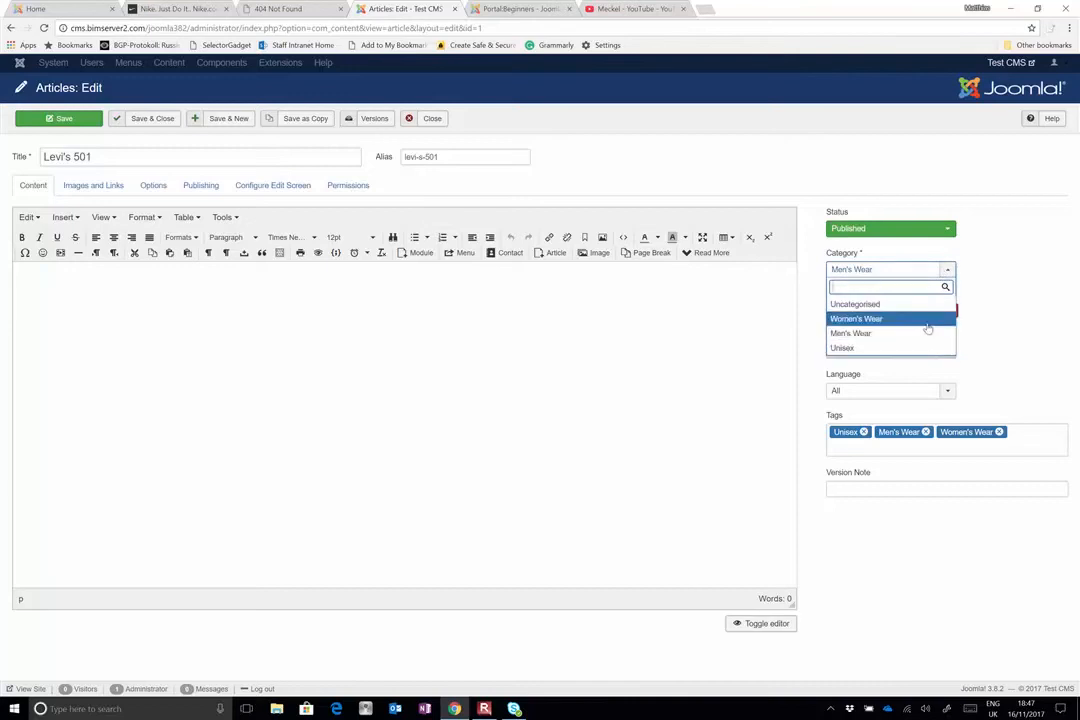
left_click(1032, 296)
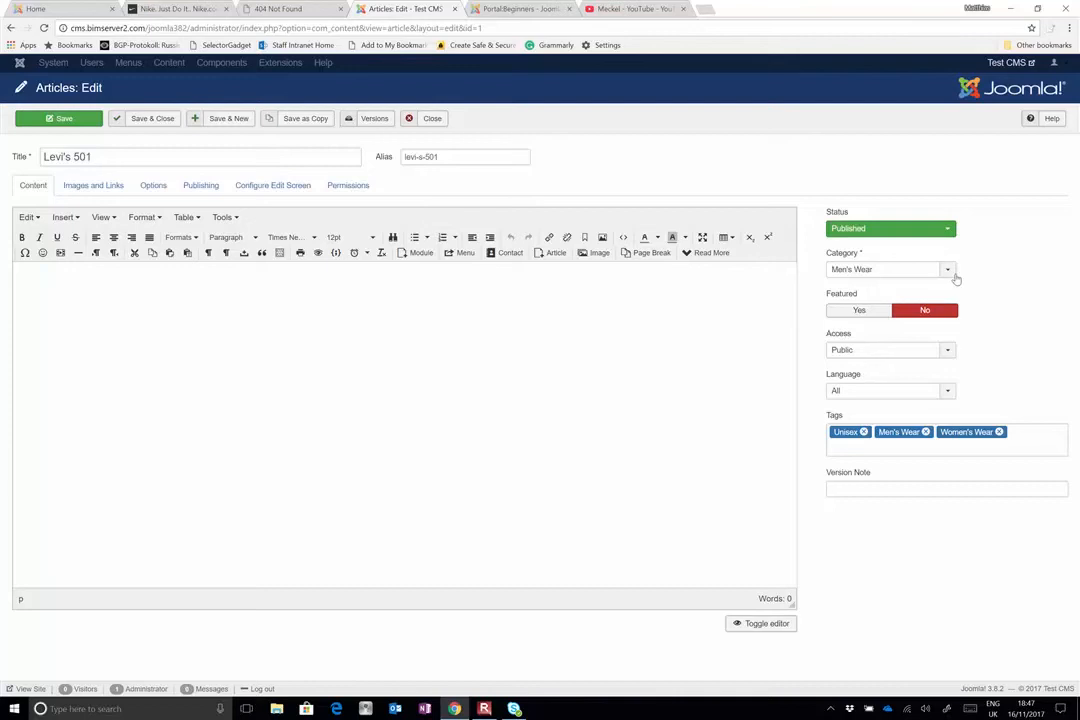
Switch to the Windows Ink Sketchpad to review the overlapping groups sketch, and return to the Levi's 501 article in Chrome
left_click(947, 710)
left_click(1012, 430)
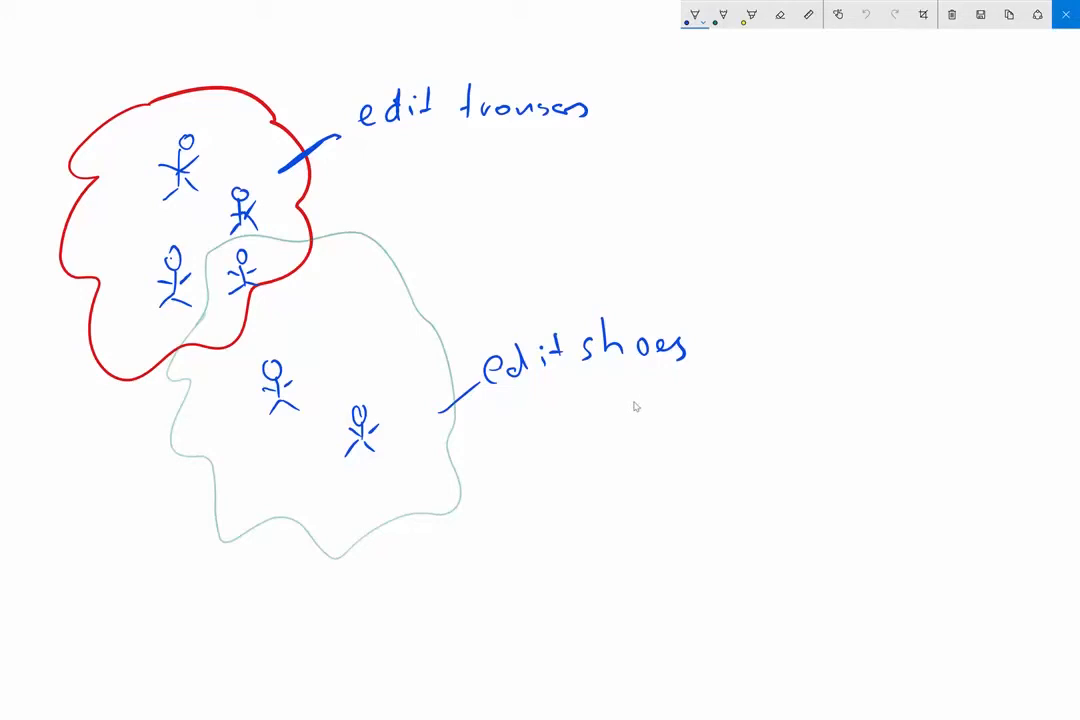
key("super+Tab")
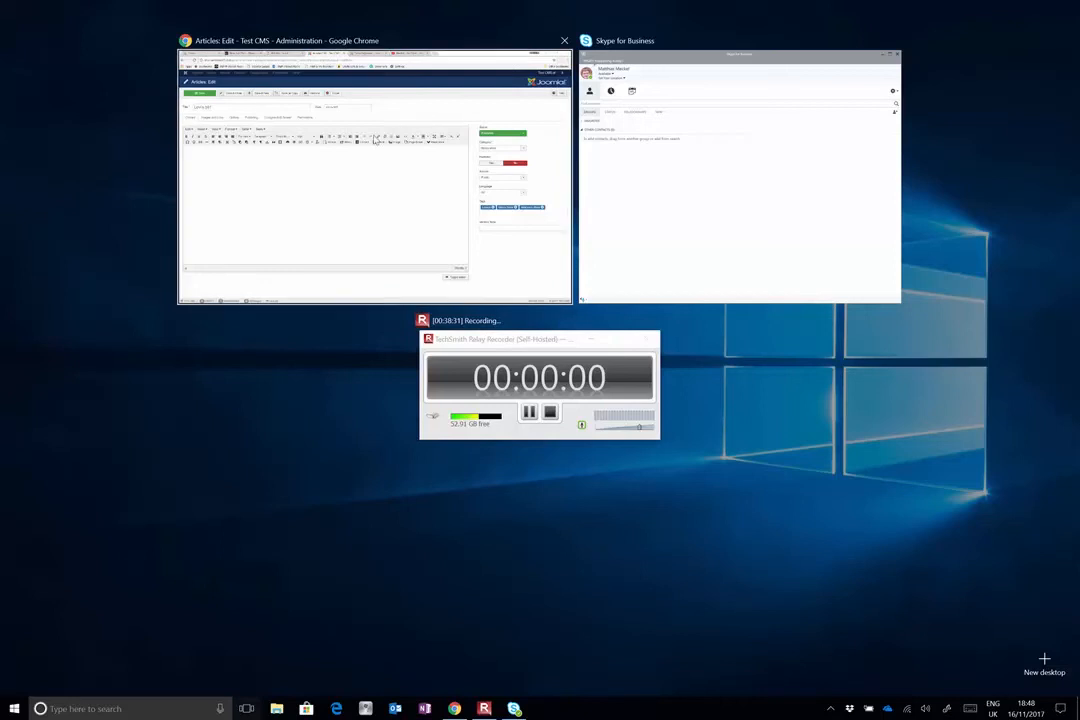
left_click(552, 37)
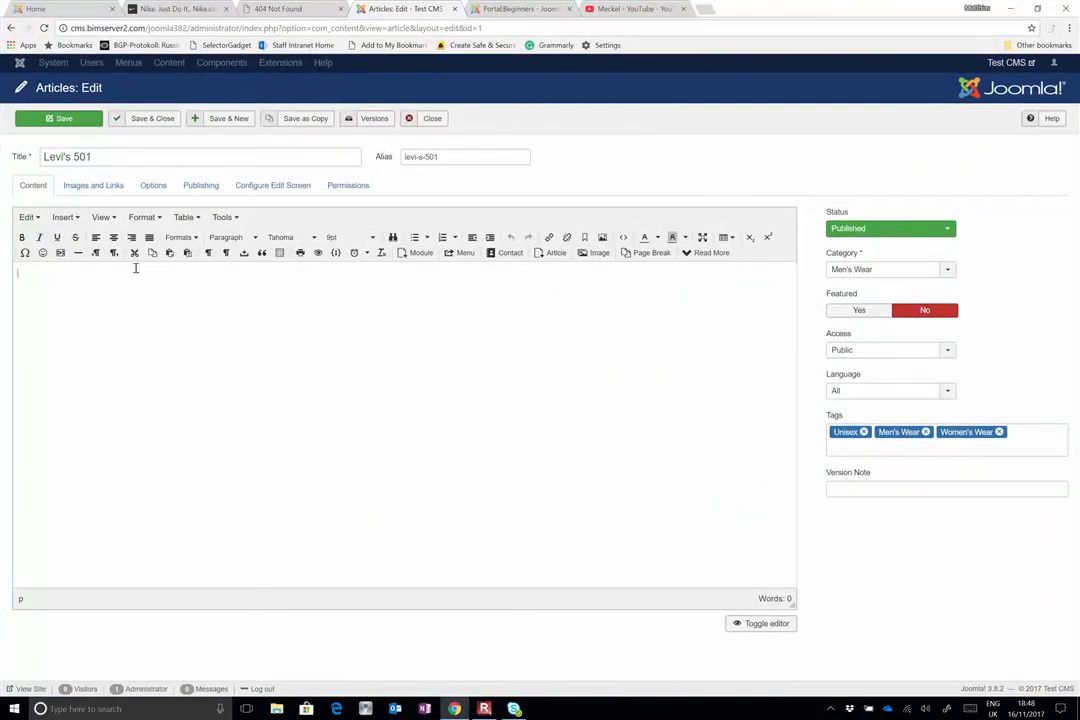
Look at the article's image and link settings, and write "Levi's 501 is a blue jeans." as the article content
left_click(116, 190)
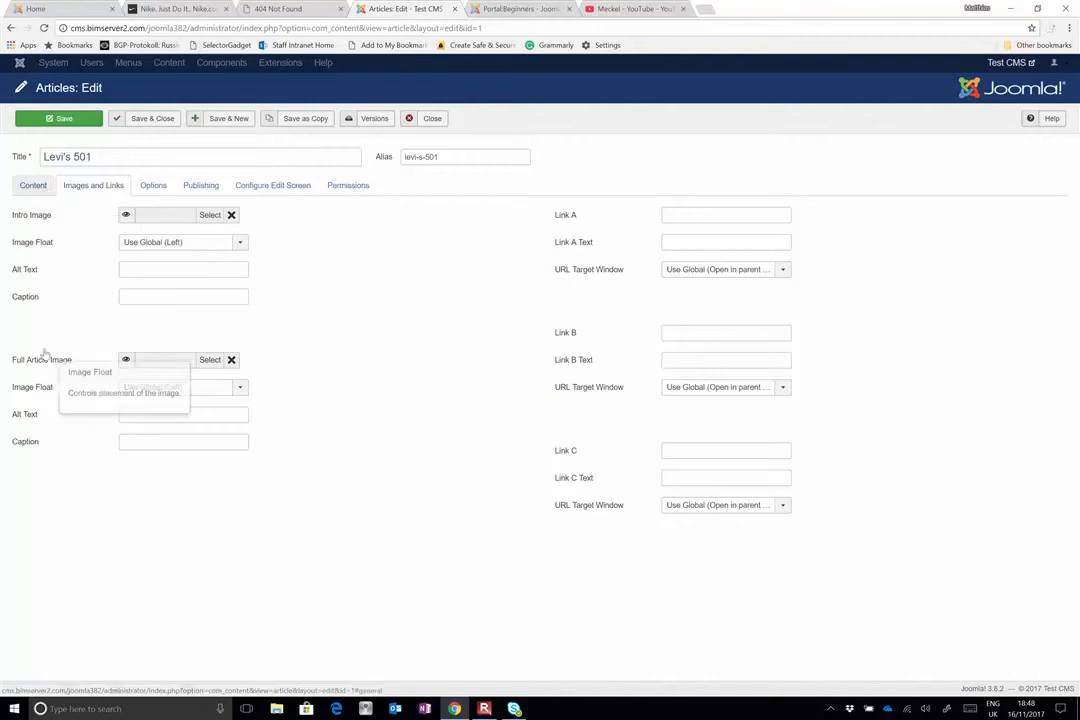
left_click(38, 184)
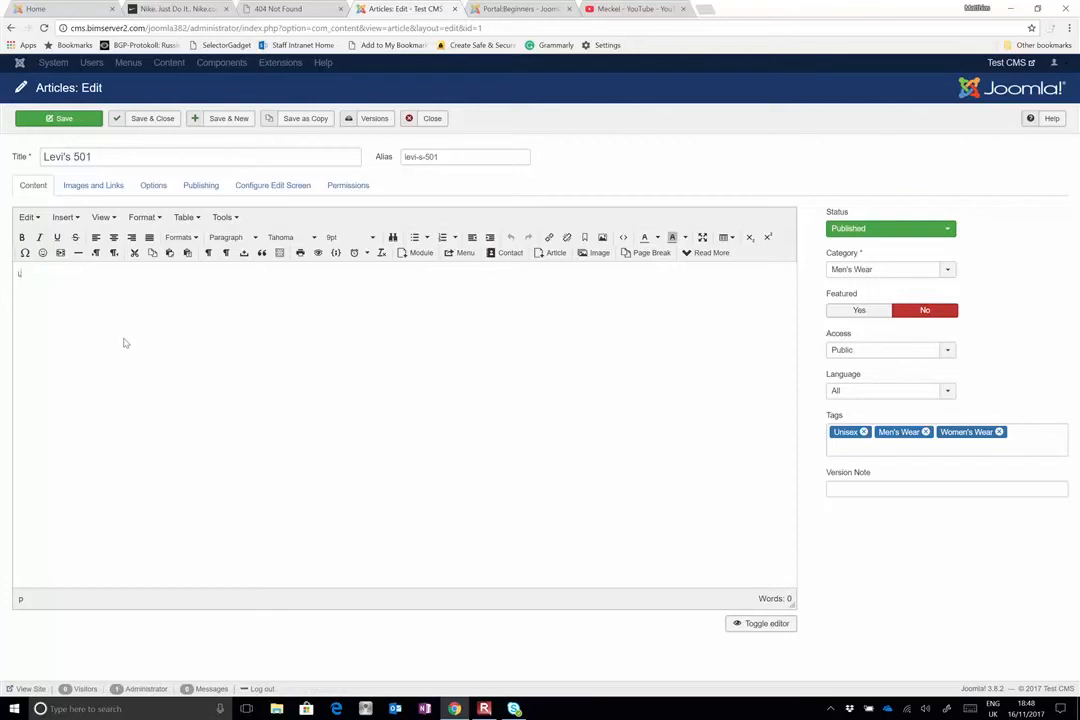
type("evi's 501 is a blue jeans.")
Start adding an image to the article text and browse to the Pictures folder for a file to upload
left_click(592, 256)
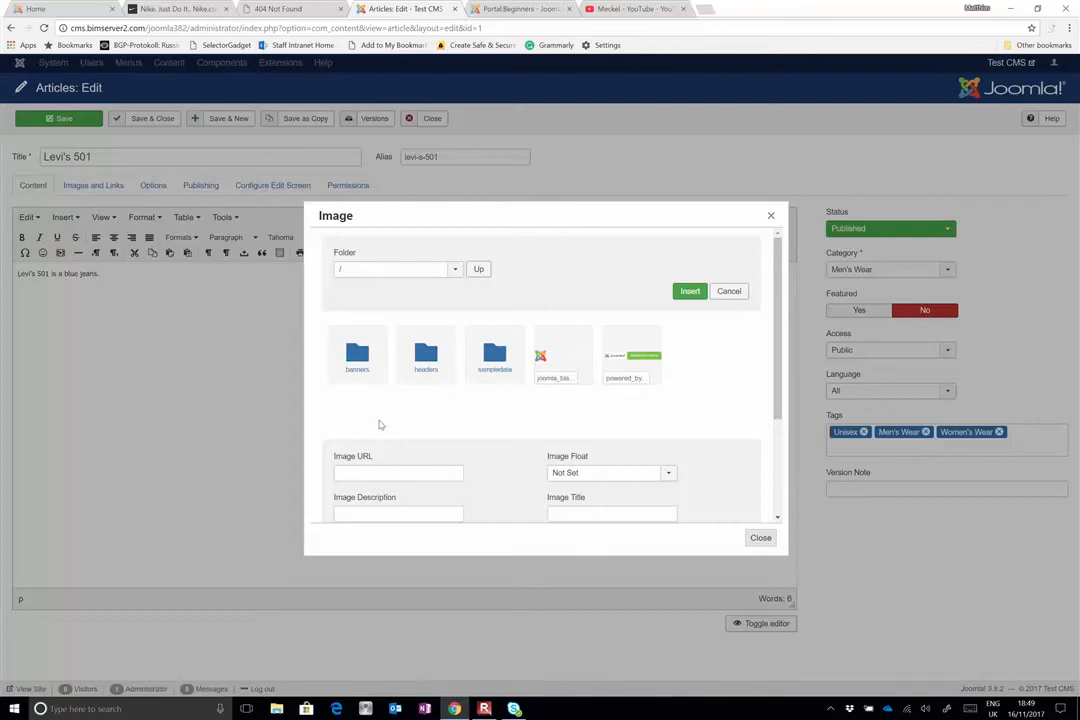
scroll(415, 433, "down", 3)
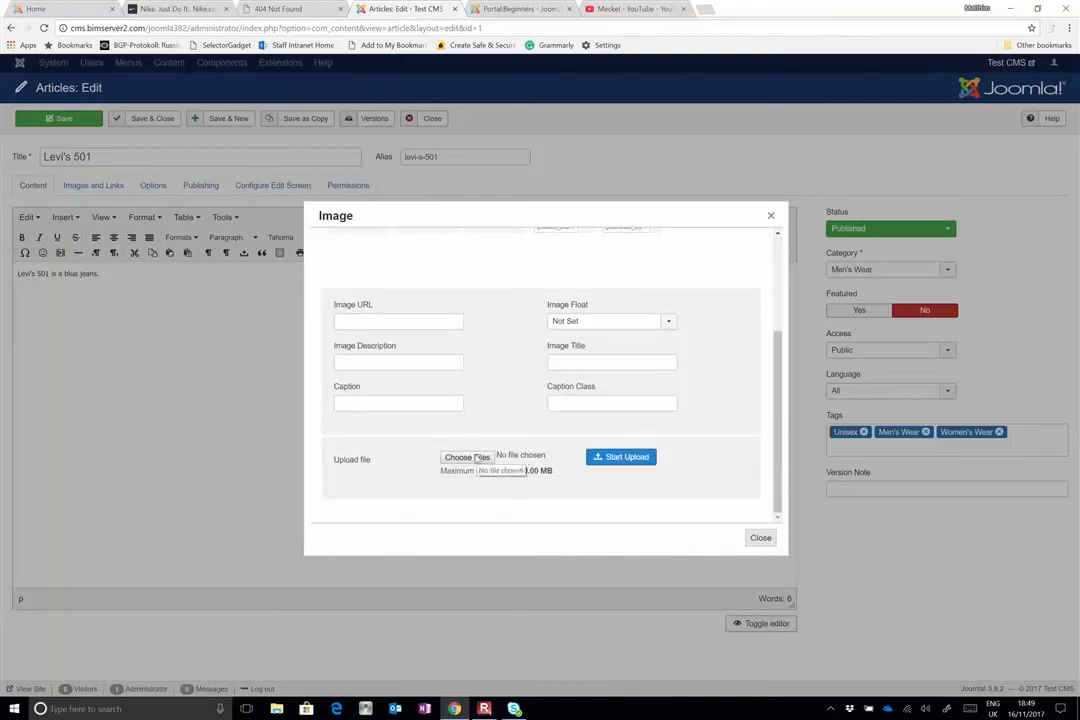
left_click(476, 457)
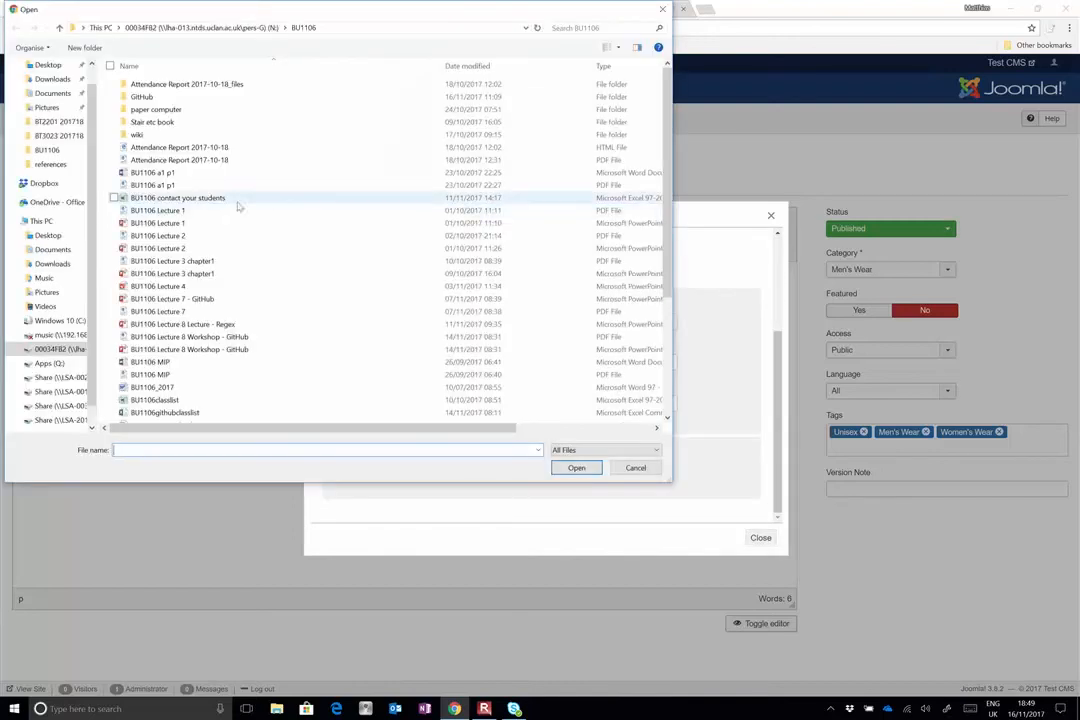
scroll(54, 148, "up", 1)
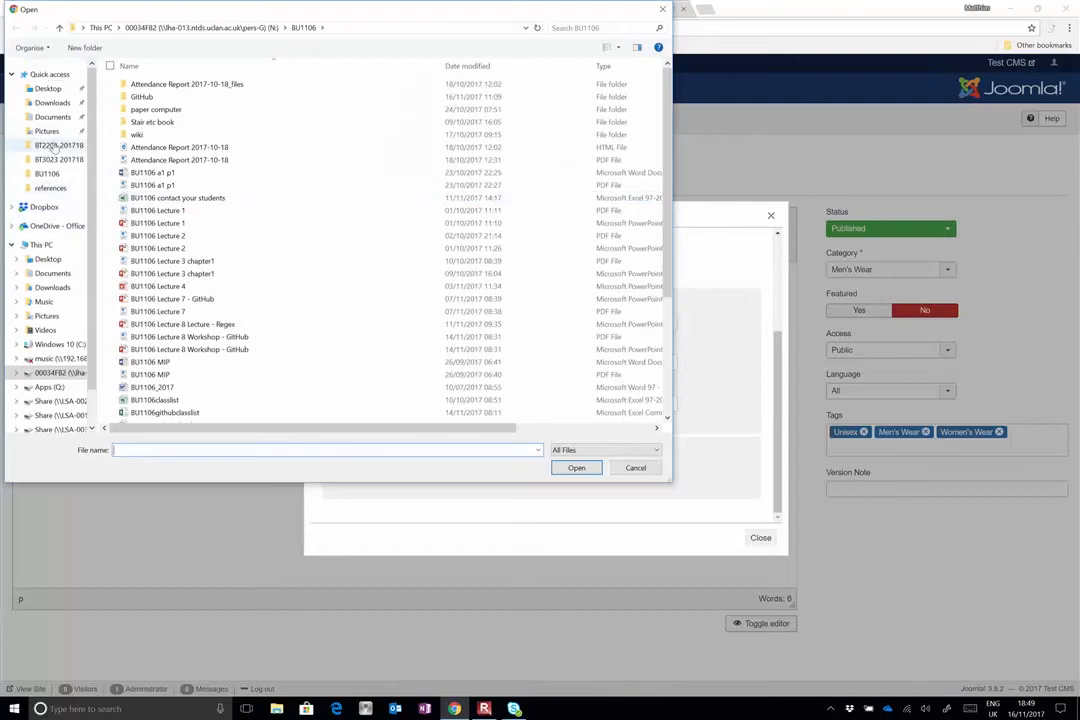
left_click(47, 131)
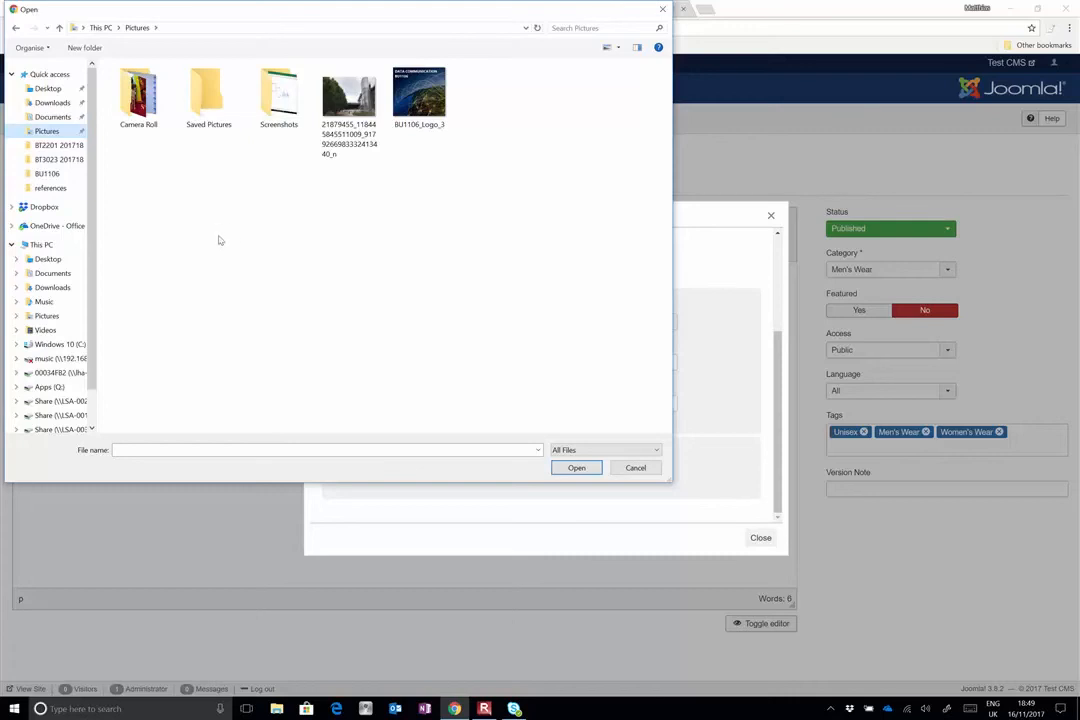
Look through the Screenshots, Saved Pictures and Camera Roll subfolders for a suitable image, and return to Pictures
double_click(262, 98)
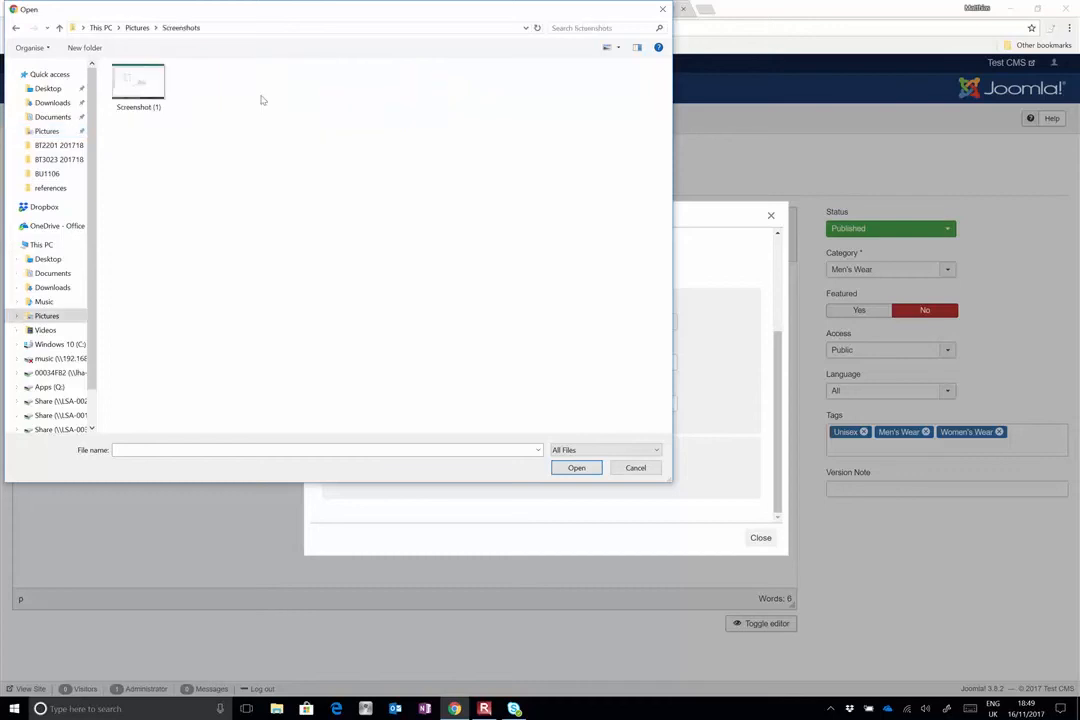
left_click(125, 27)
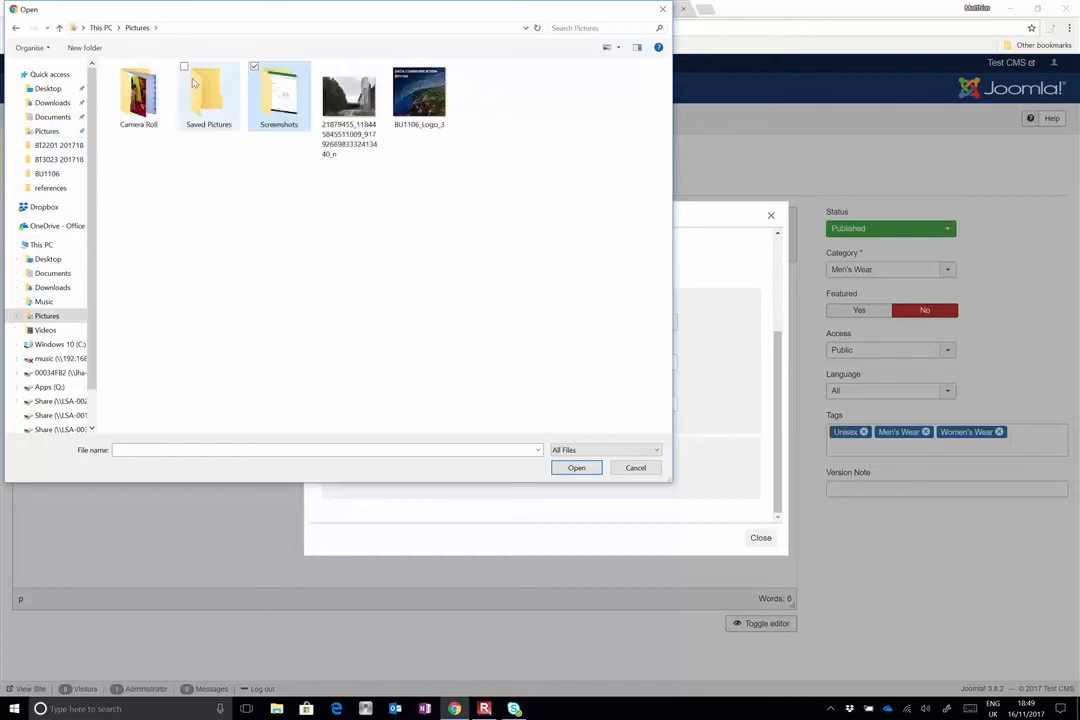
double_click(194, 83)
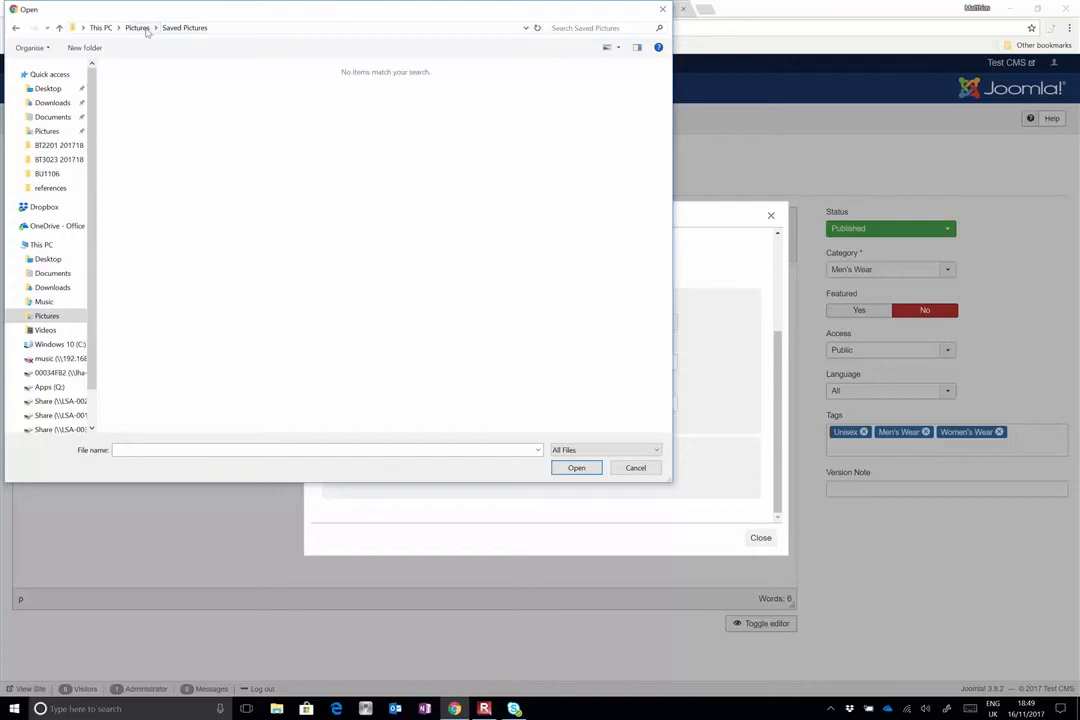
left_click(146, 29)
double_click(145, 75)
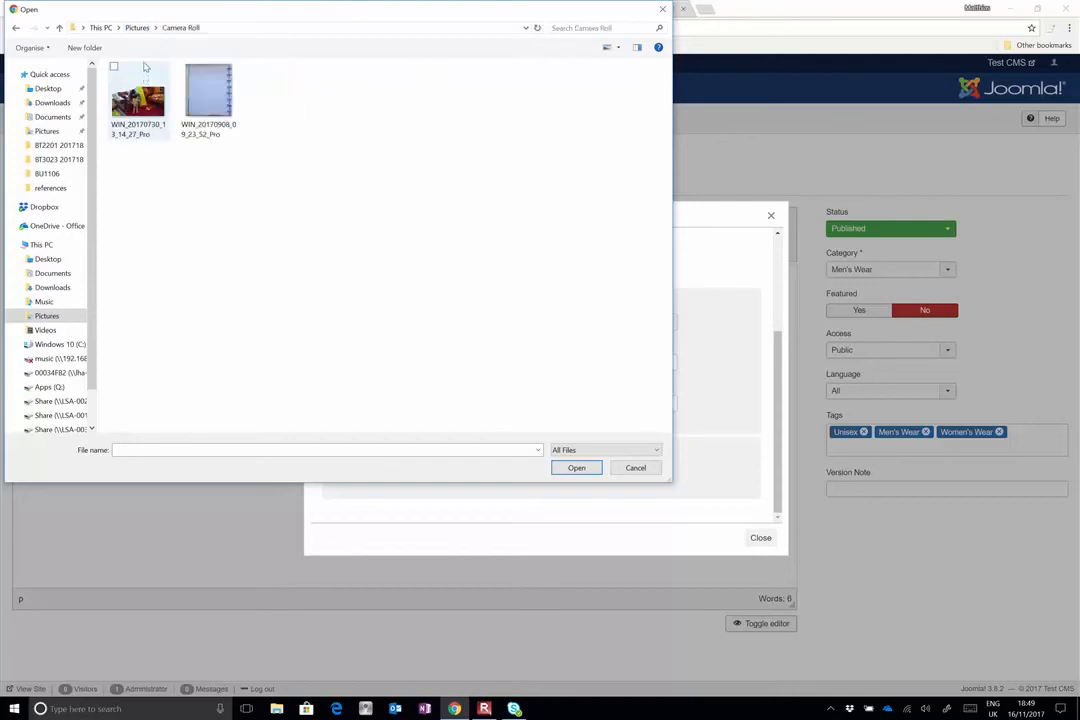
left_click(137, 27)
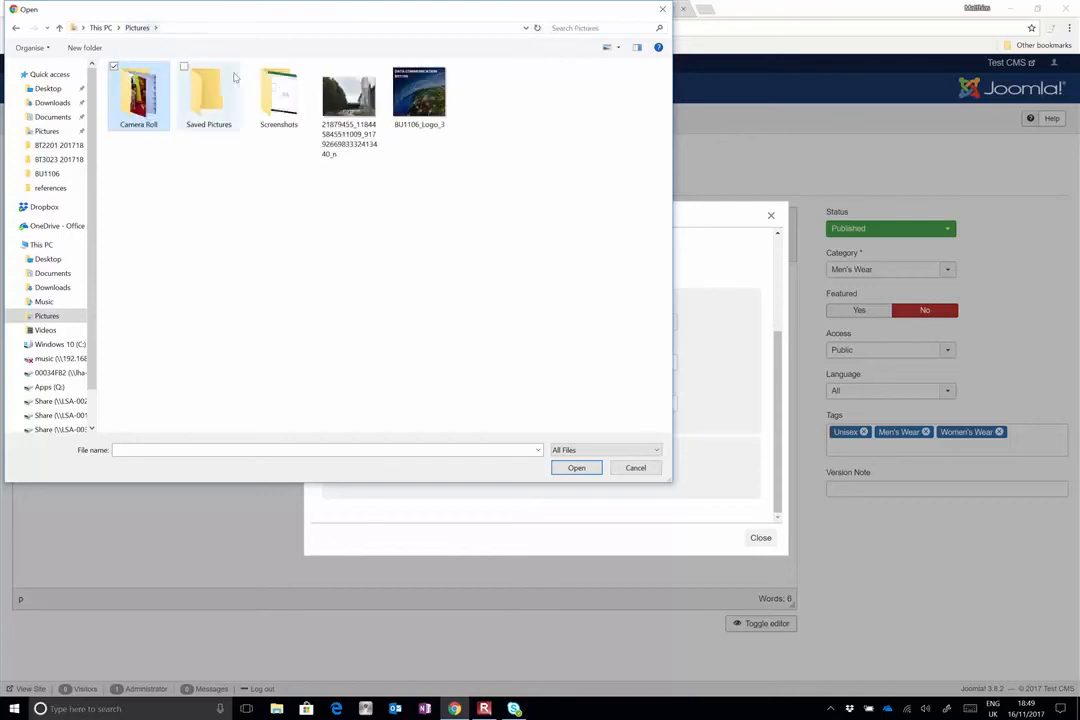
Upload the photo whose file name begins with 21879455 from Pictures and insert it below the text of the Levi's 501 article
left_click(343, 95)
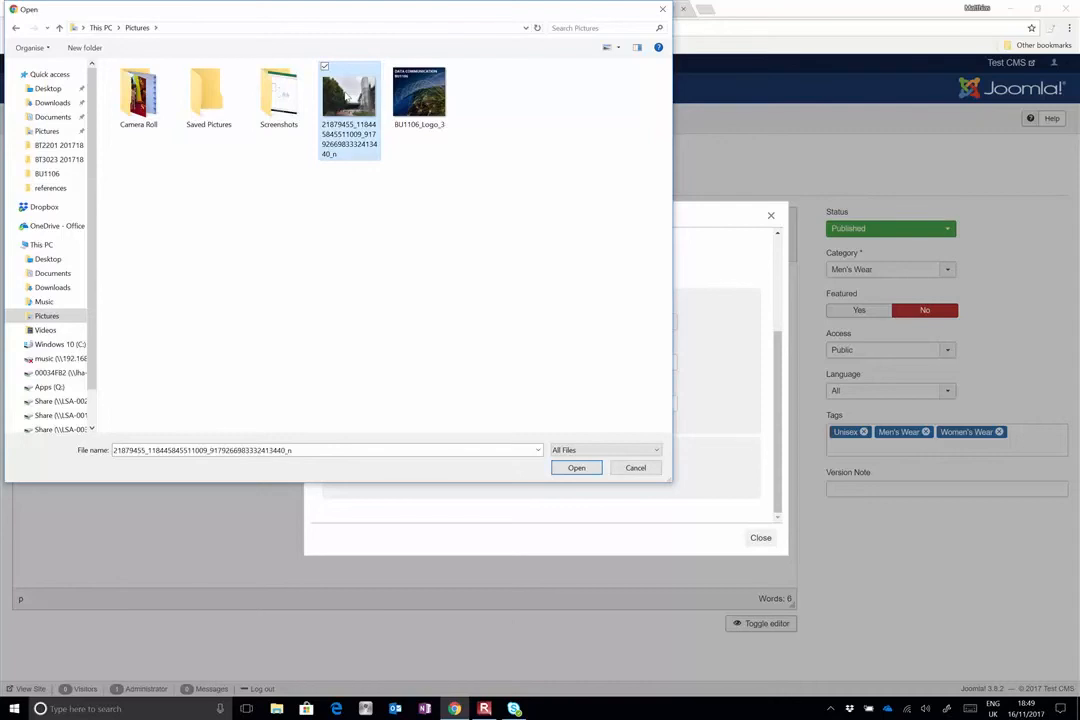
left_click(576, 467)
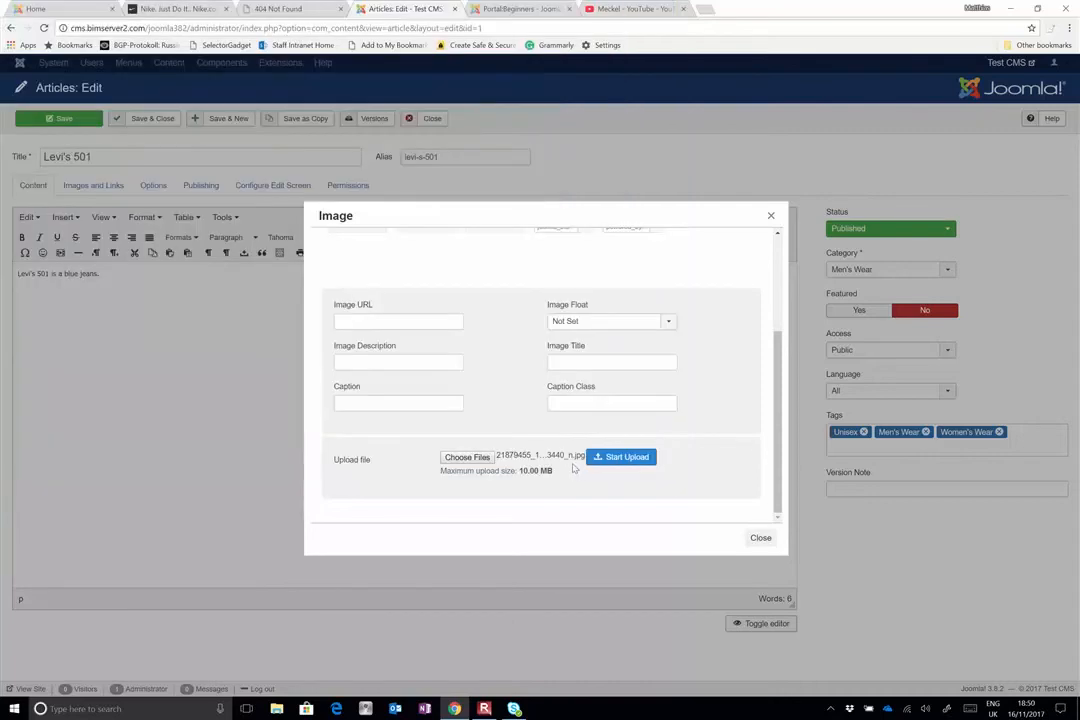
left_click(636, 458)
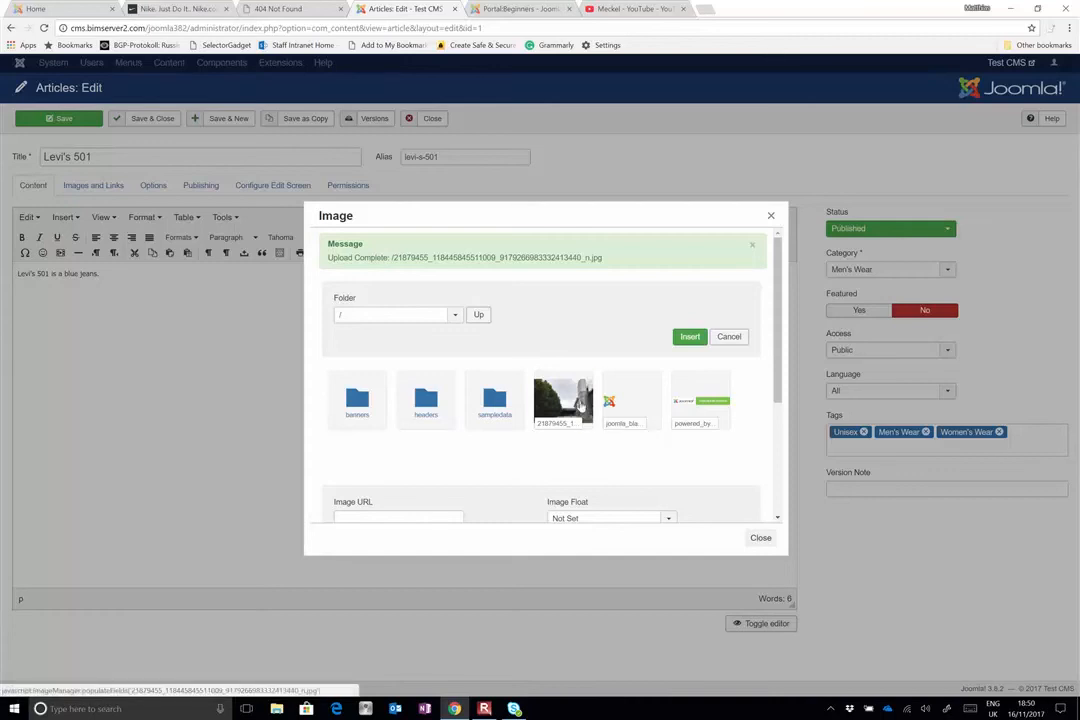
left_click(580, 402)
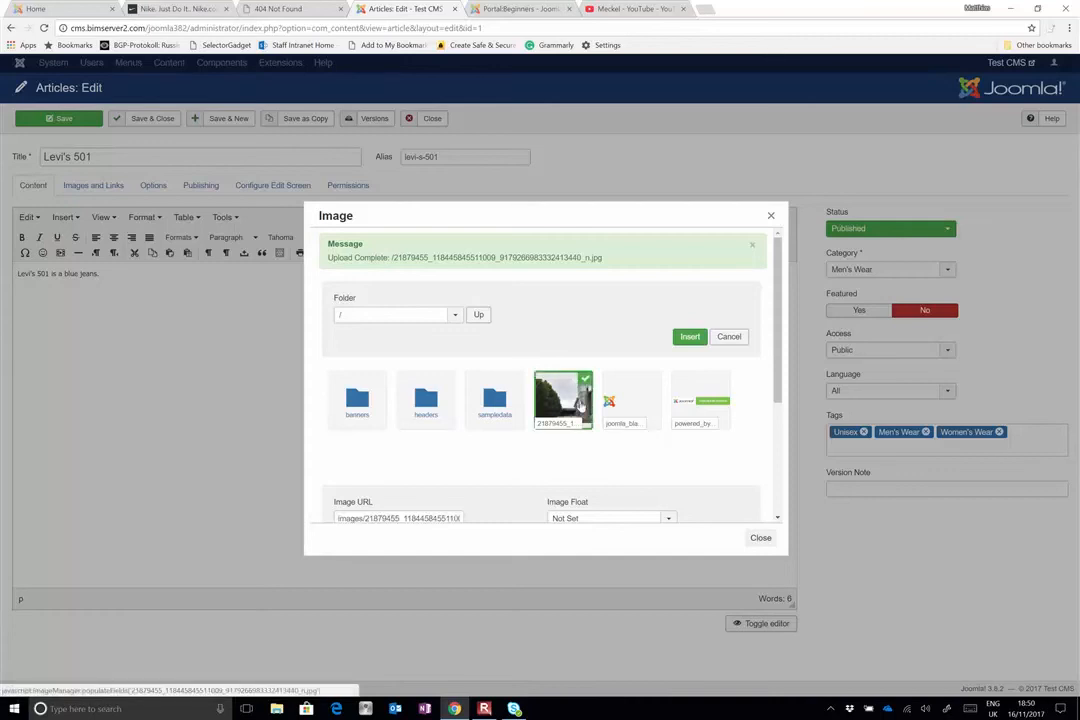
left_click(690, 340)
scroll(638, 380, "down", 3)
scroll(638, 380, "up", 3)
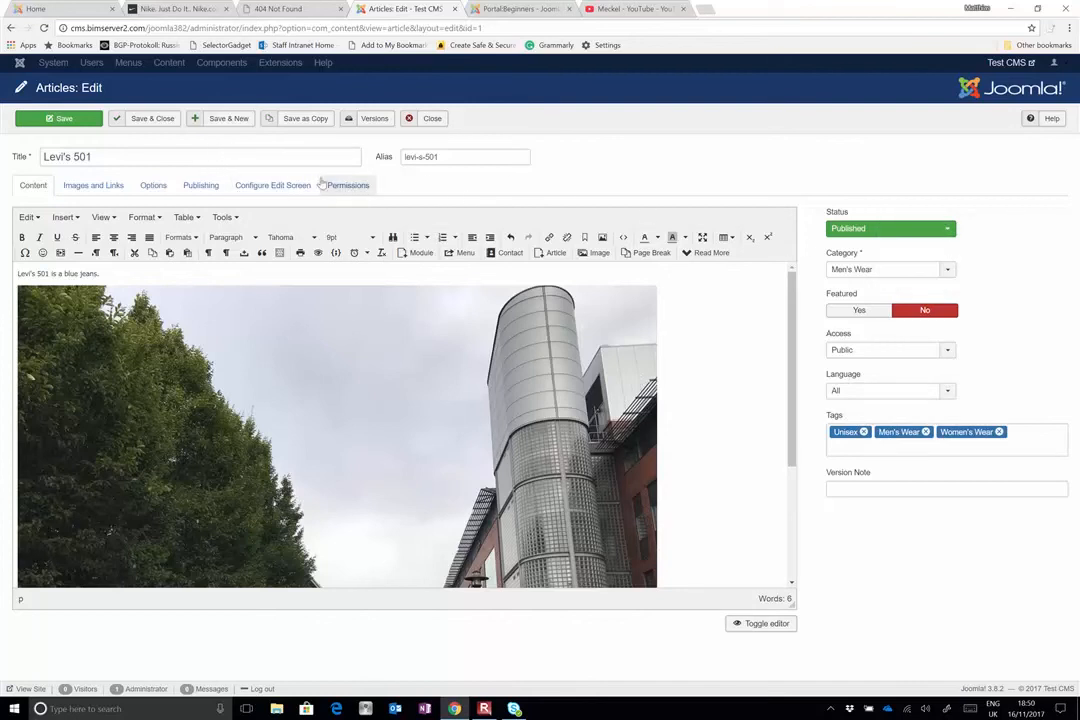
Look at the article's display options and publishing settings, and try the Featured setting before restoring it to No
left_click(151, 186)
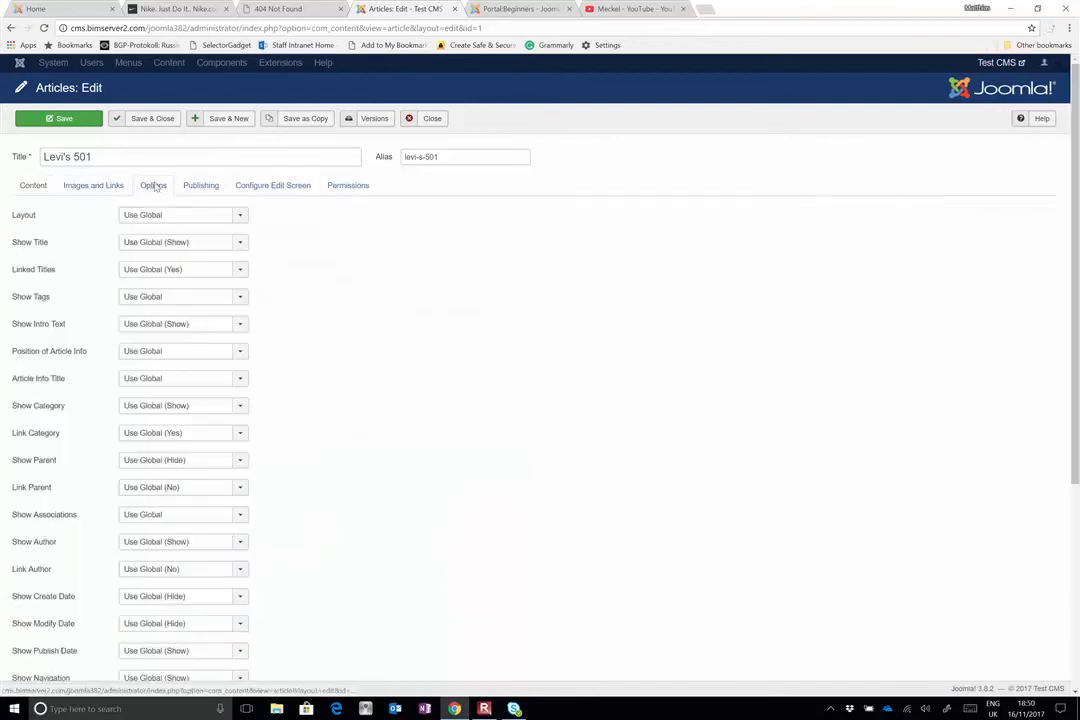
left_click(196, 184)
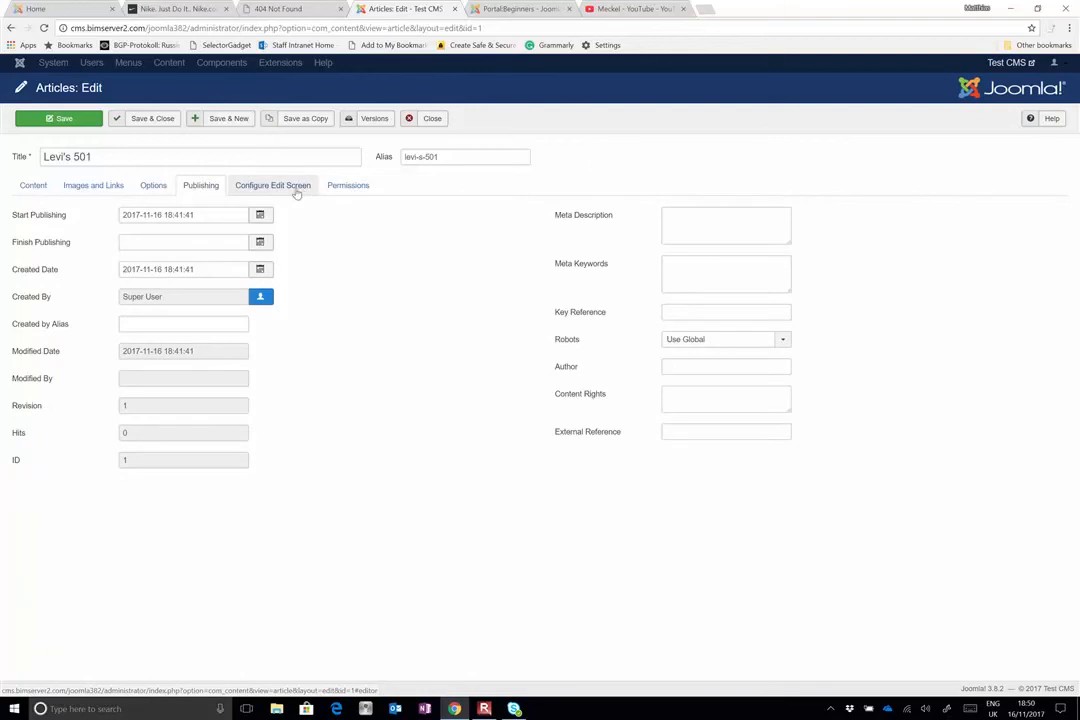
left_click(34, 185)
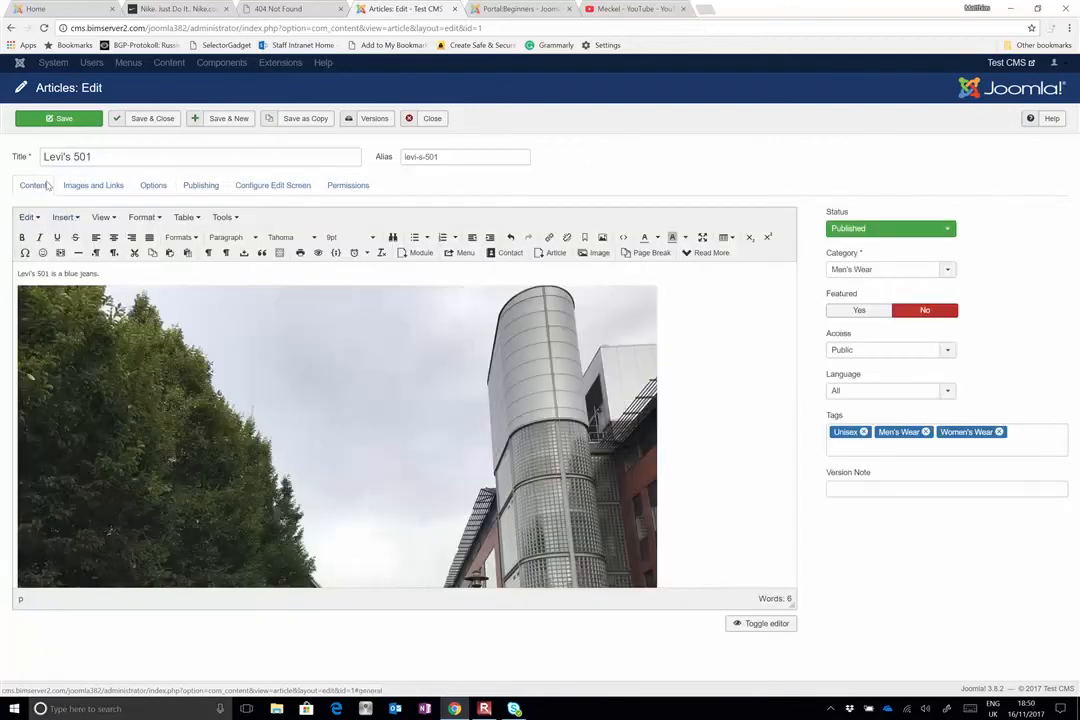
left_click(845, 312)
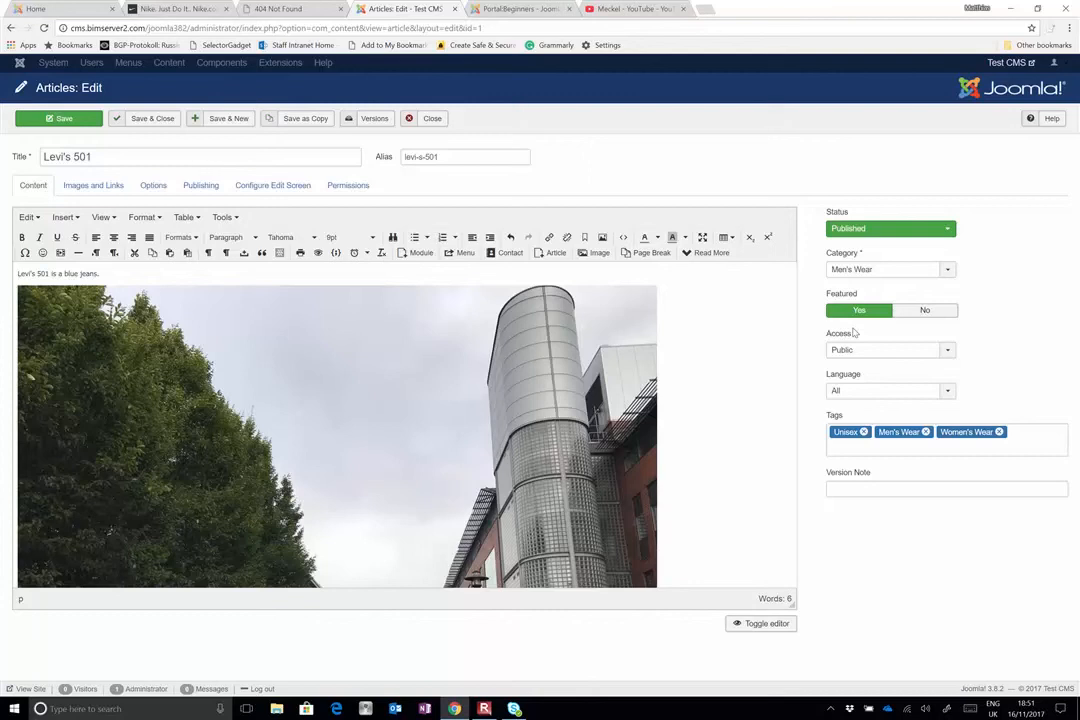
left_click(922, 310)
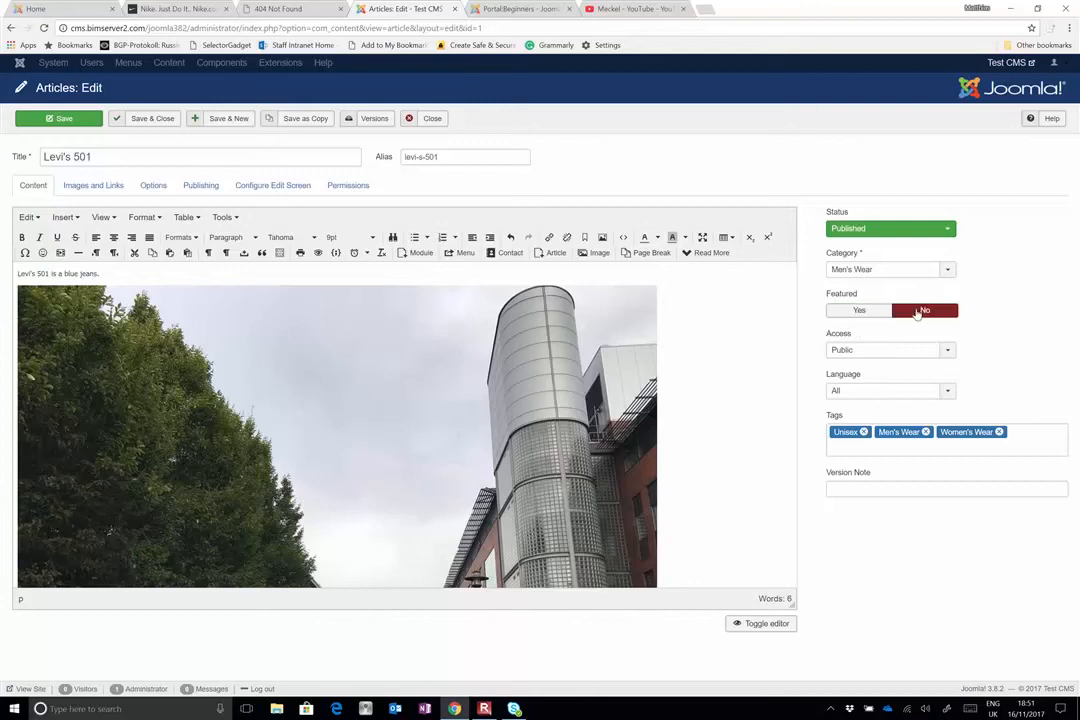
Save and close the Levi's 501 article, and dismiss the list selection alert
left_click(71, 117)
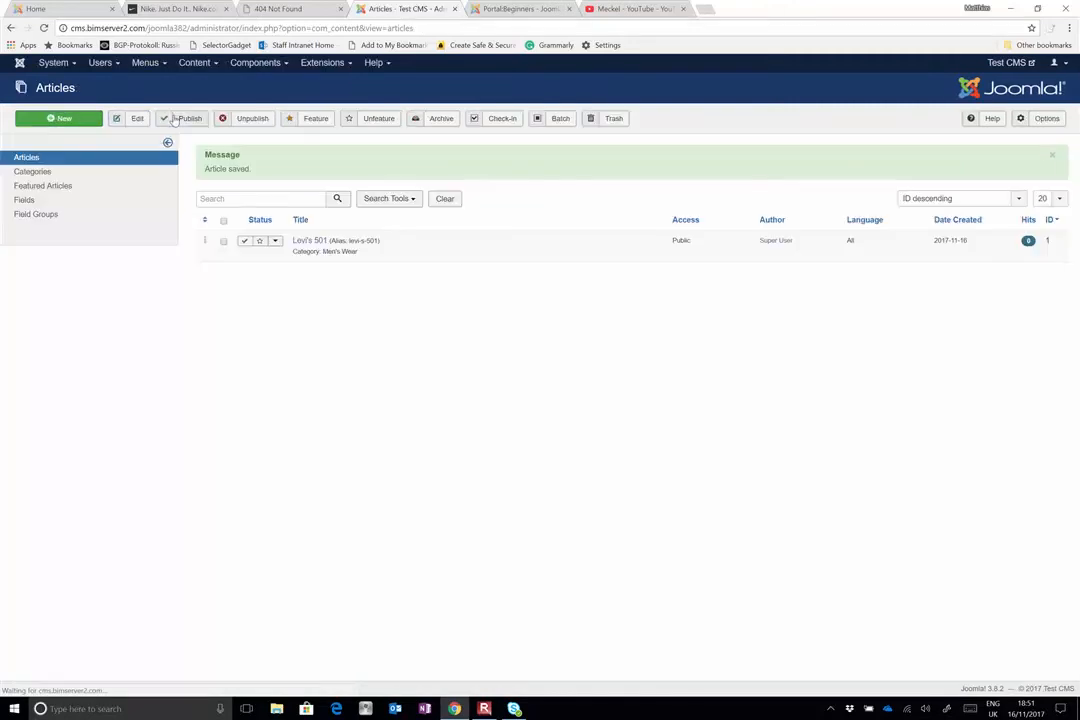
left_click(174, 119)
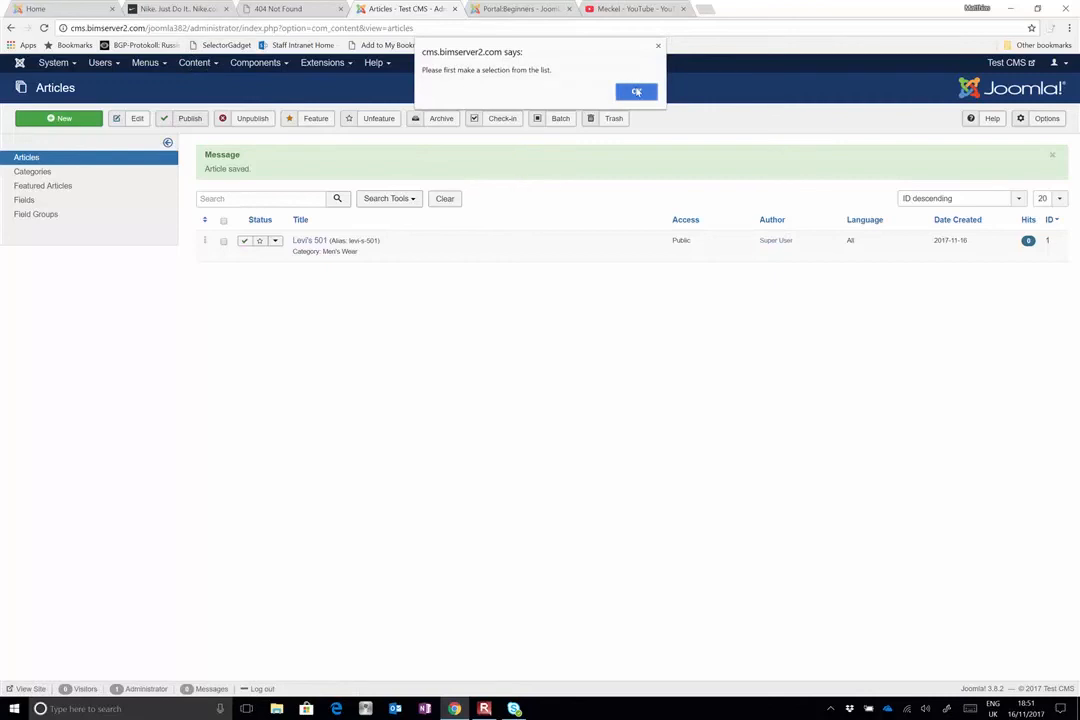
left_click(636, 92)
Look over the available content, component and extension management options, including the Contacts entries
left_click(195, 64)
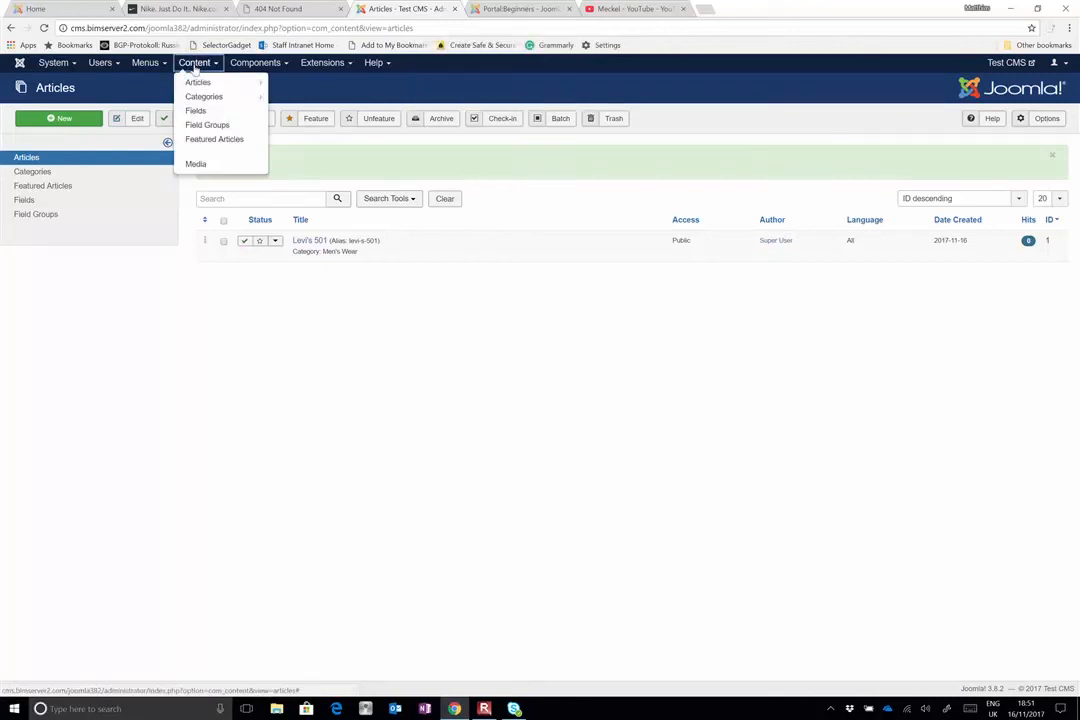
left_click(265, 63)
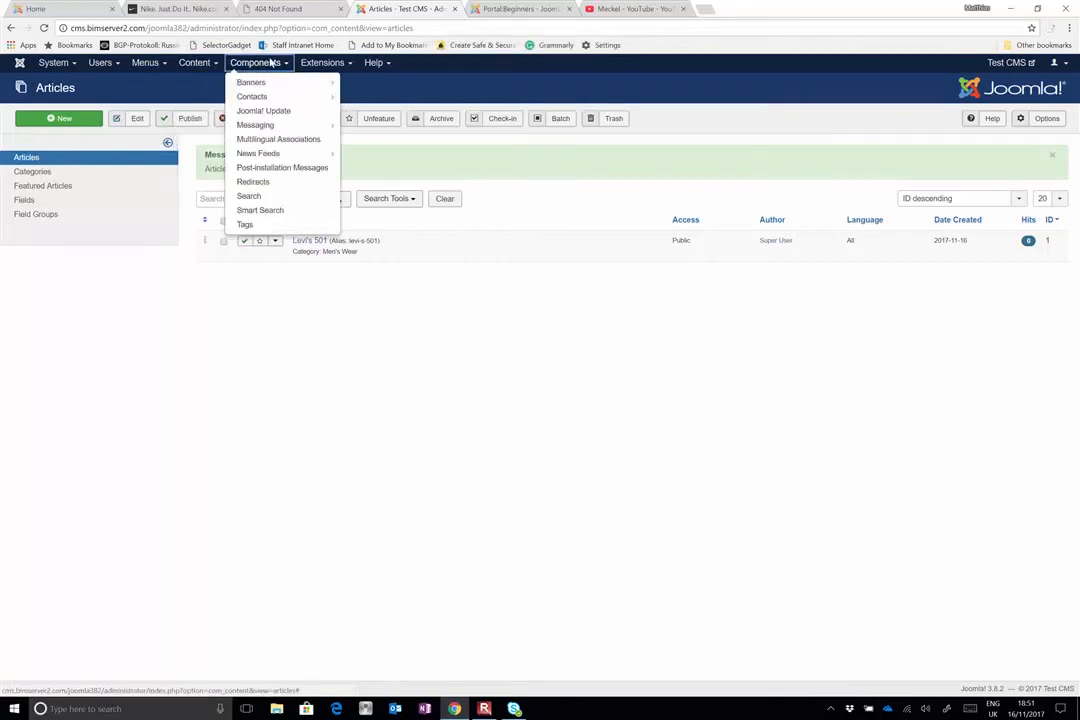
left_click(320, 63)
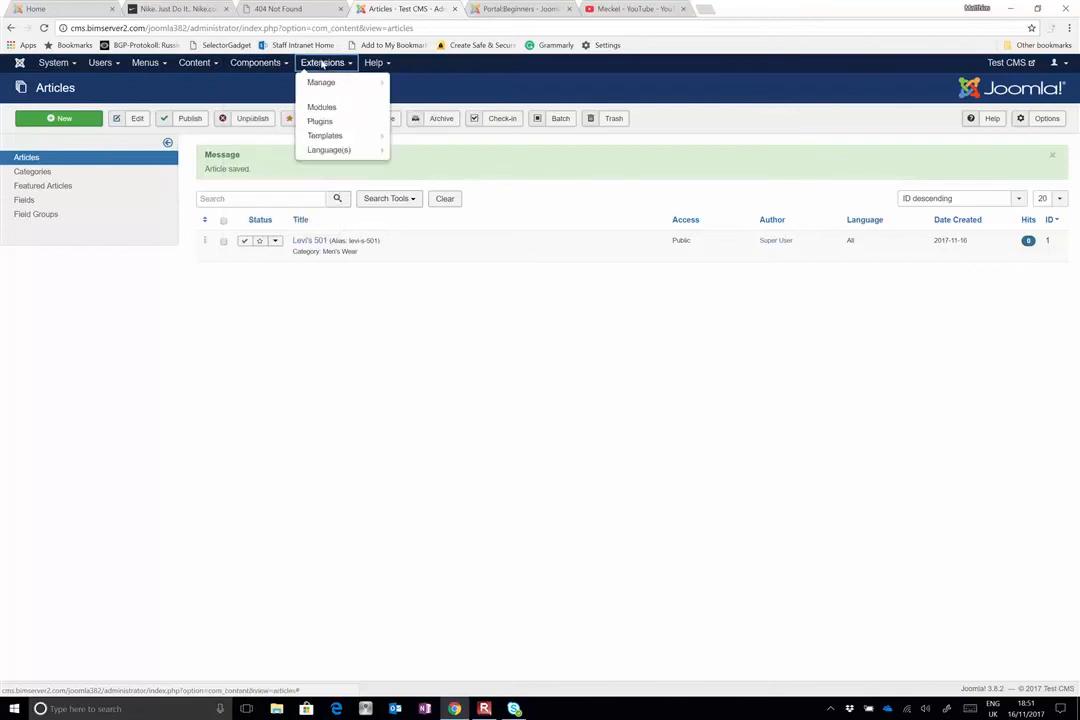
left_click(274, 63)
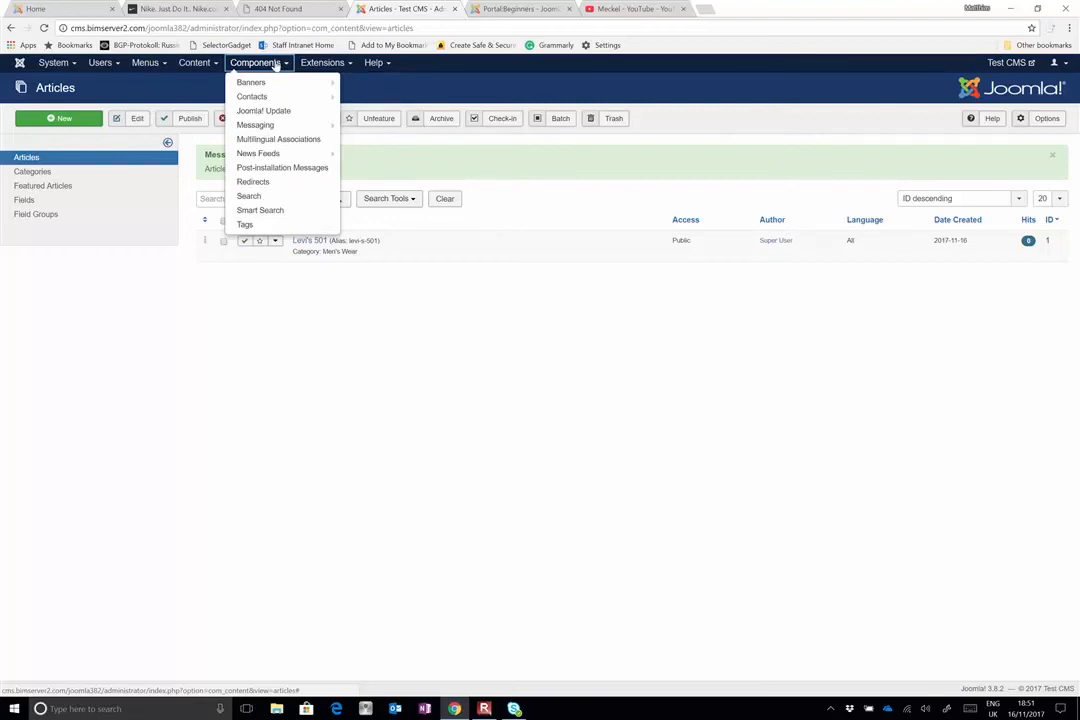
left_click(322, 62)
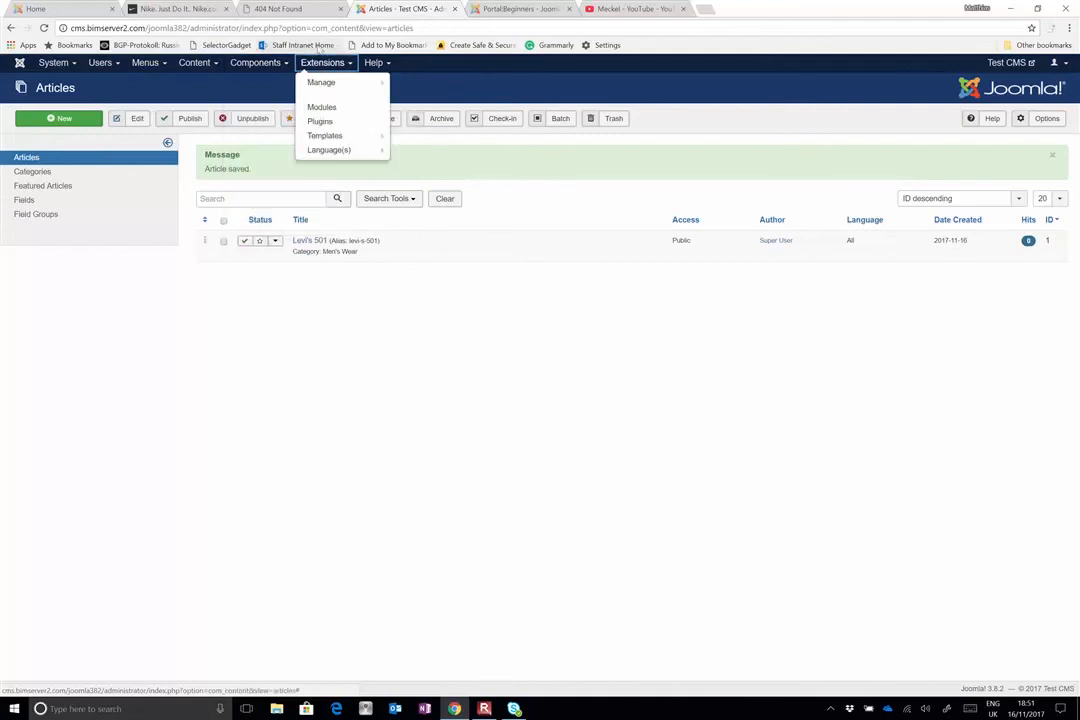
left_click(283, 65)
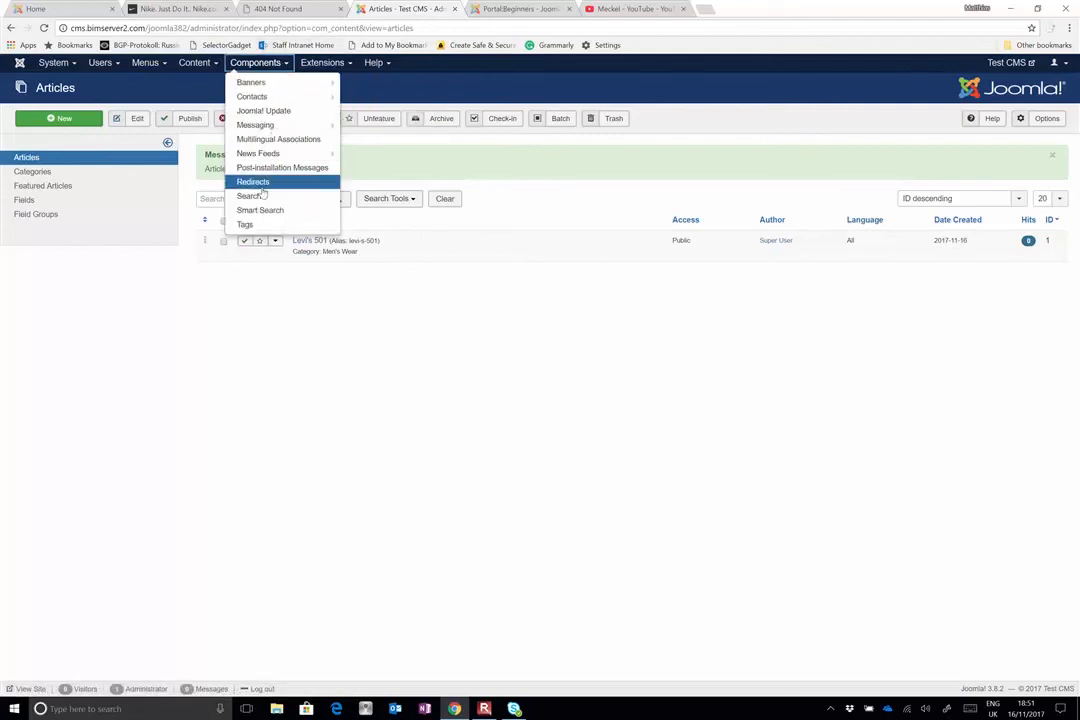
mouse_move(286, 84)
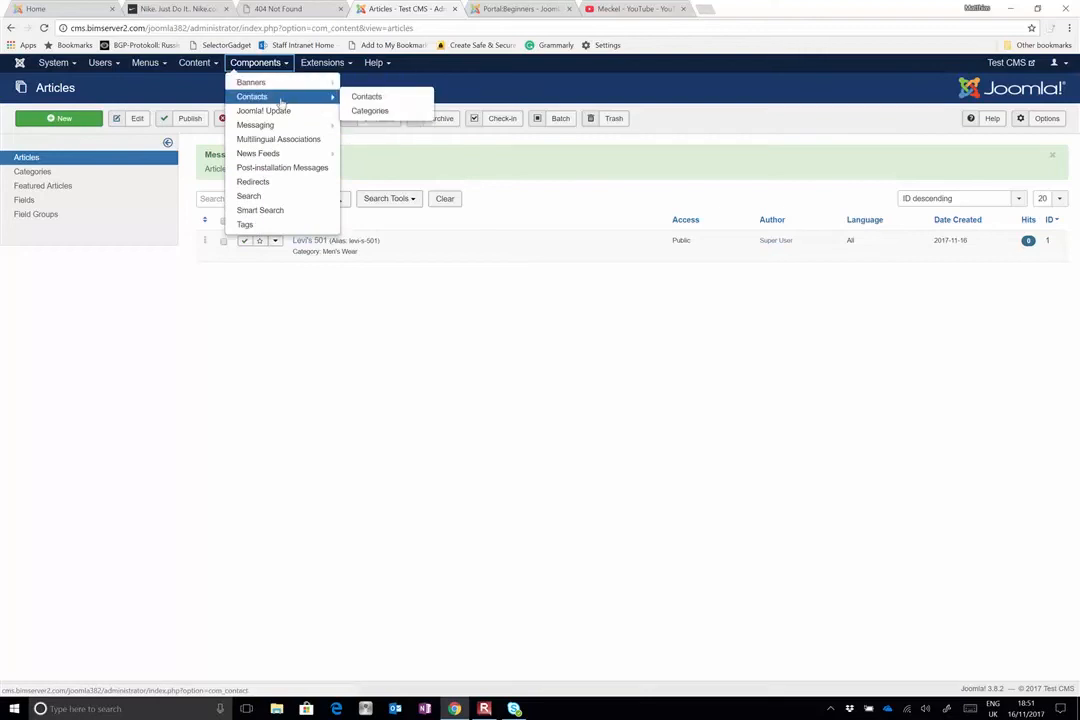
mouse_move(314, 66)
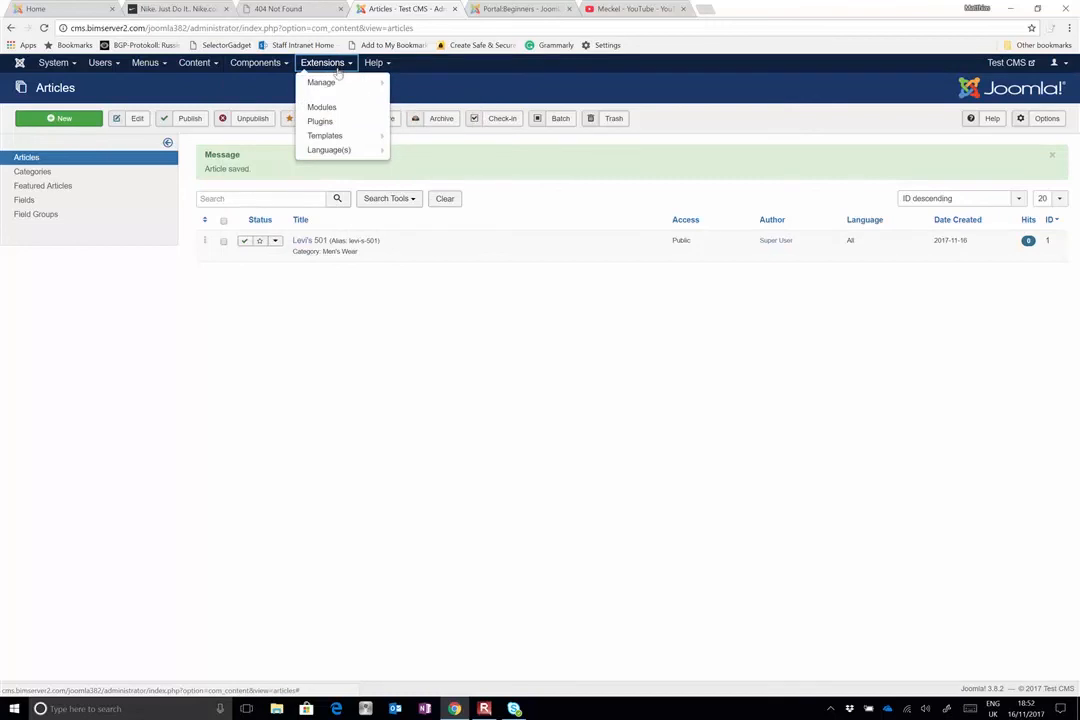
Open the extension installation page and examine the package upload, folder and URL installation methods
mouse_move(336, 85)
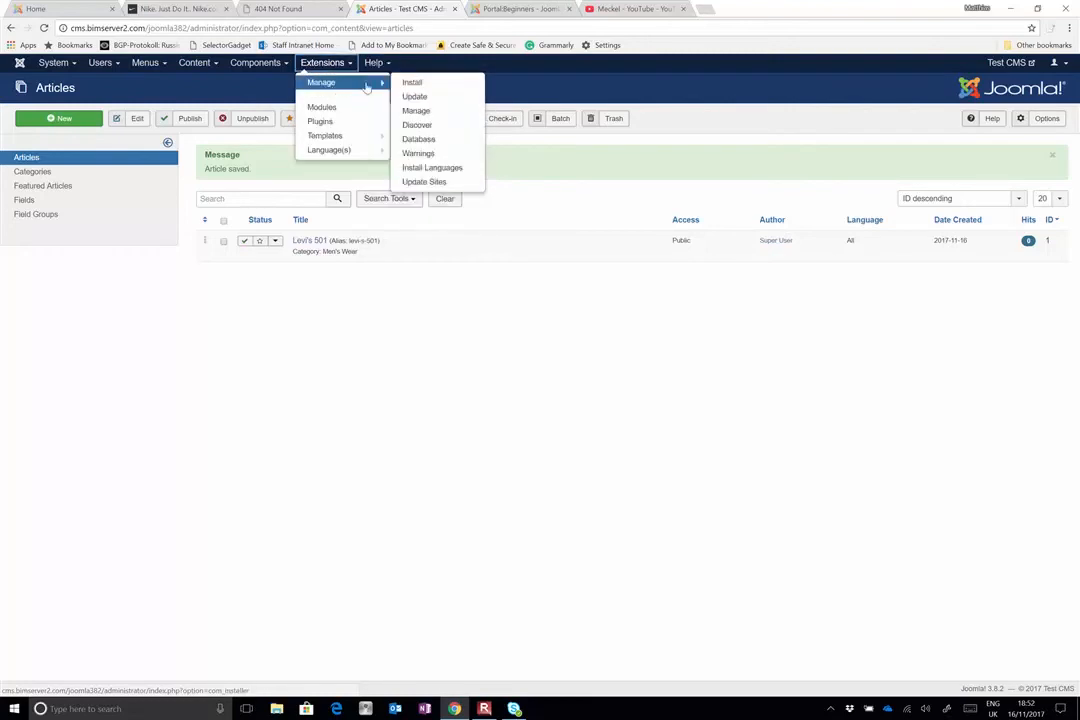
left_click(406, 82)
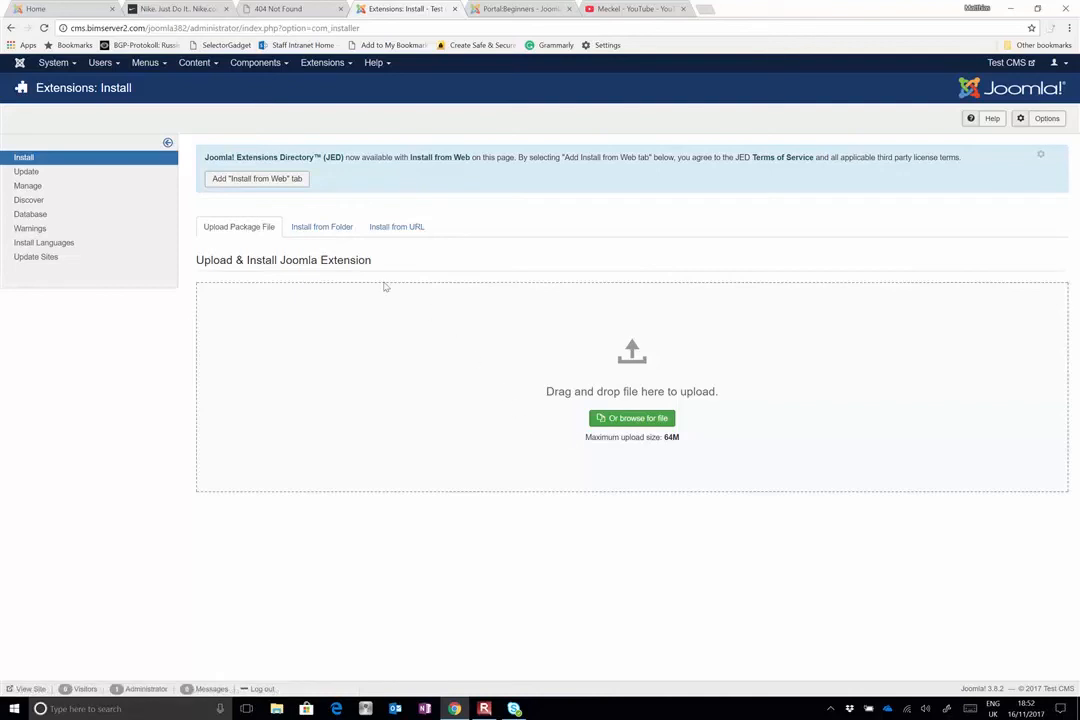
left_click(305, 229)
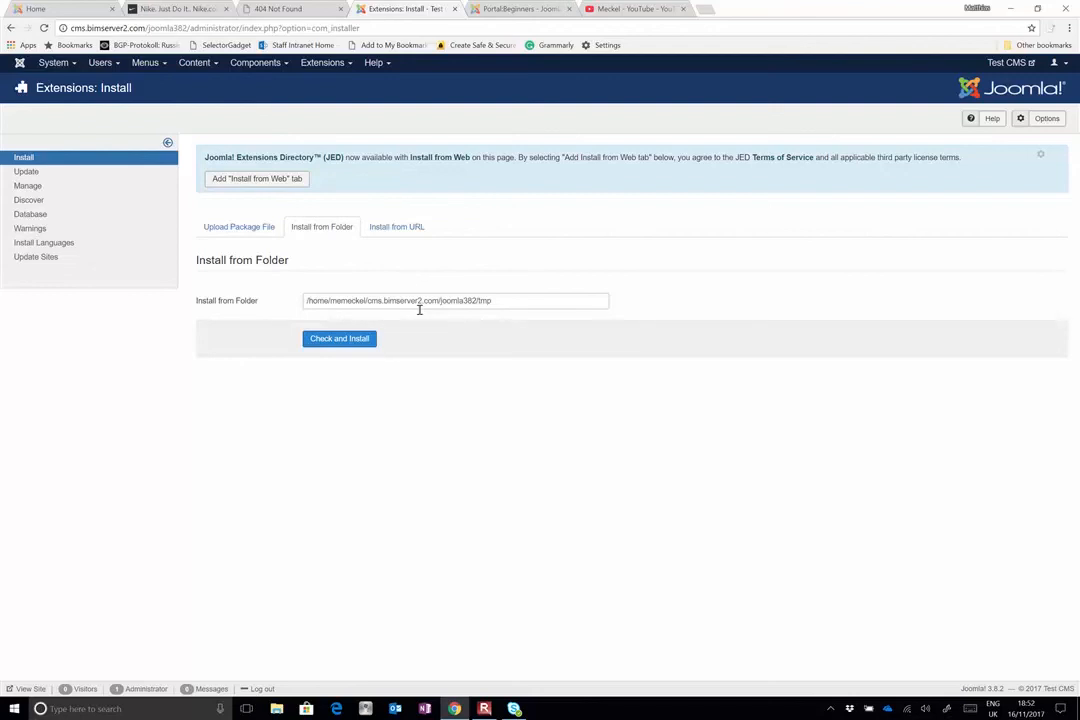
left_click(537, 302)
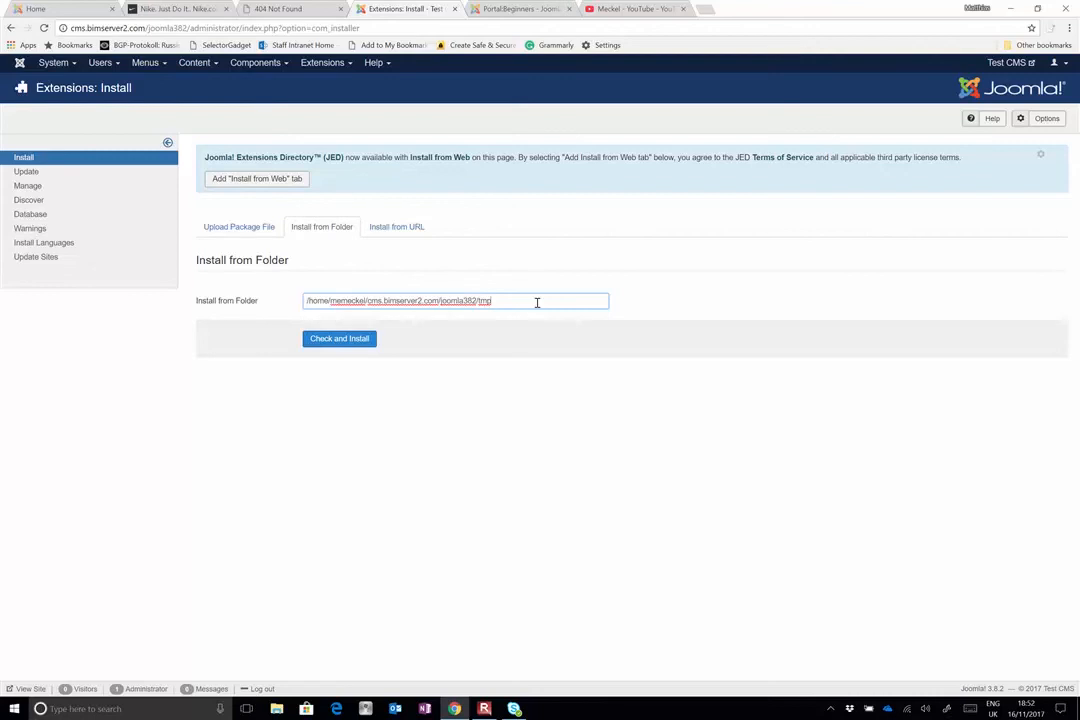
left_click(401, 231)
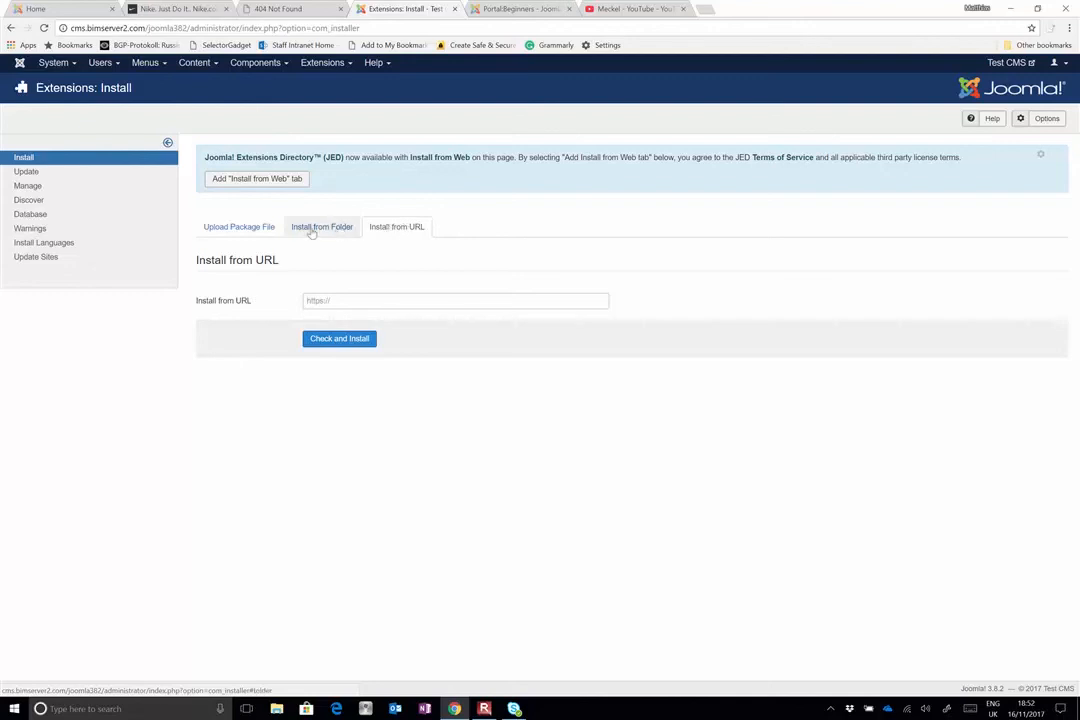
left_click(259, 230)
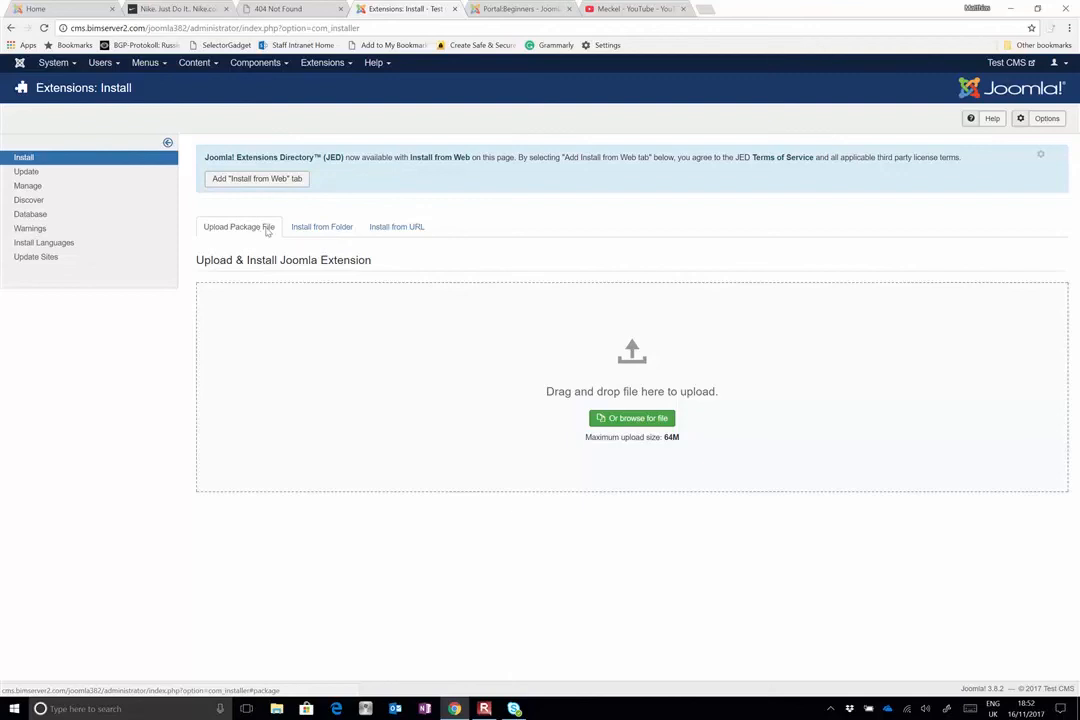
left_click(409, 228)
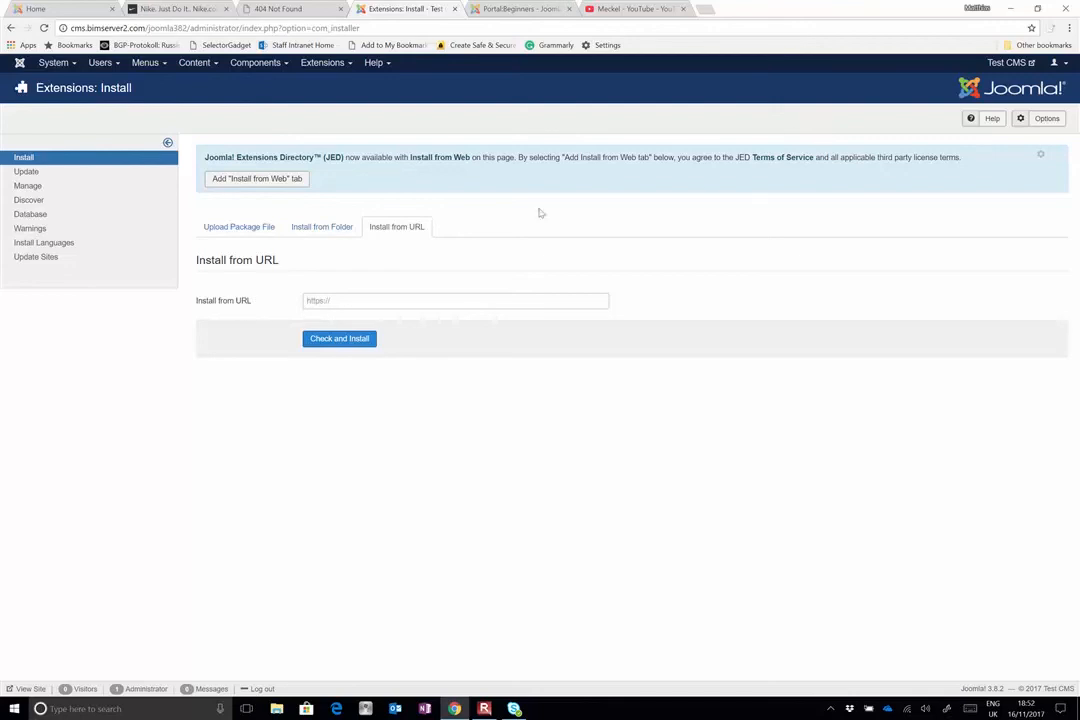
left_click(380, 298)
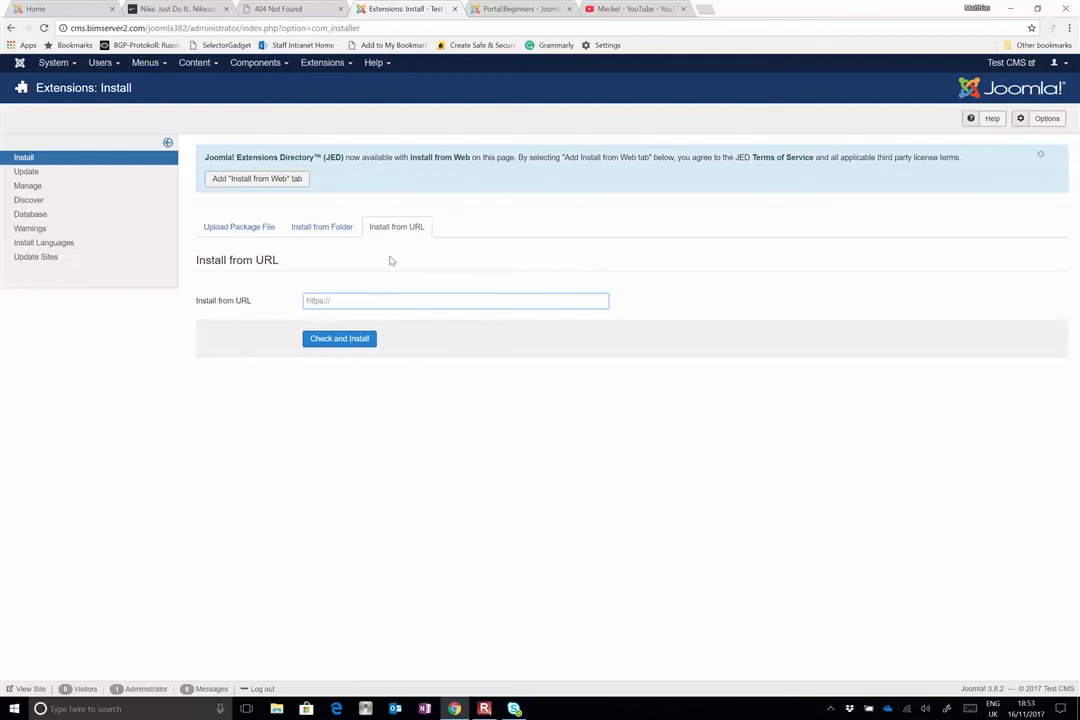
Add the Install from Web function and search the Joomla extension directory for "akeeba"
left_click(269, 180)
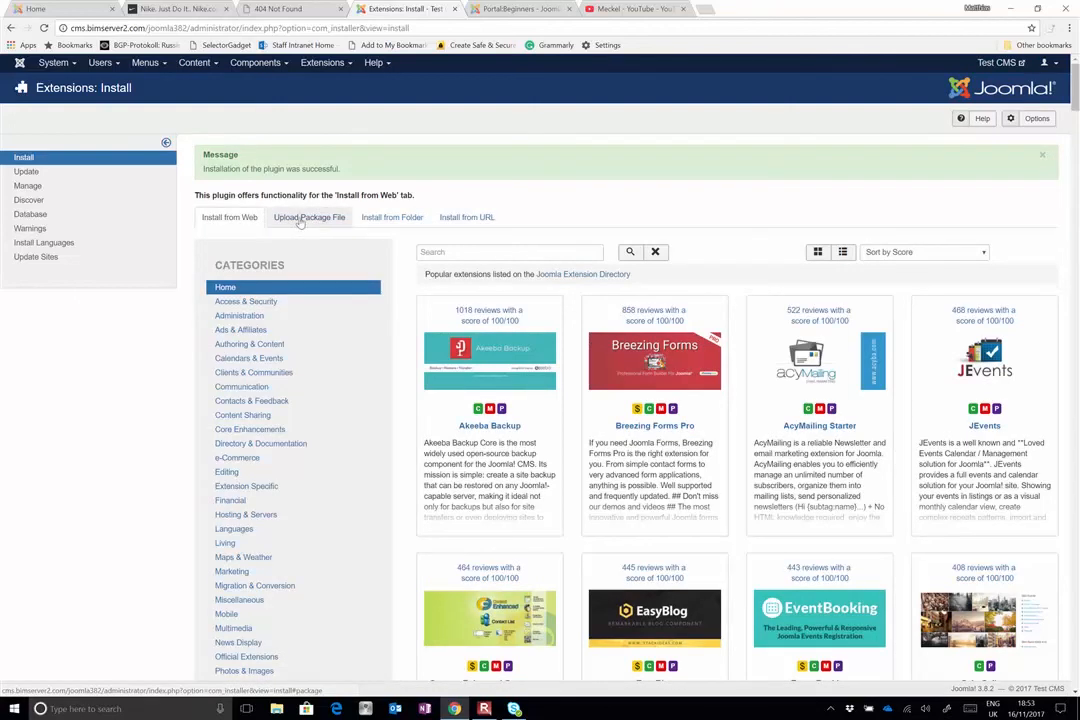
left_click(461, 253)
type("akeeba")
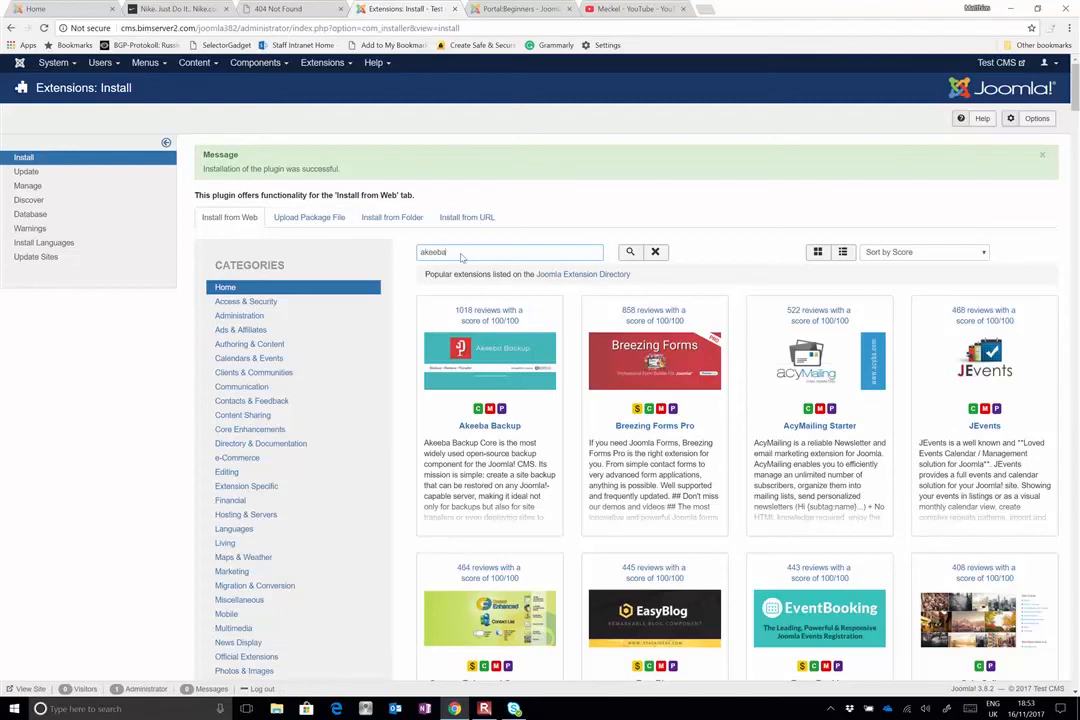
key("Return")
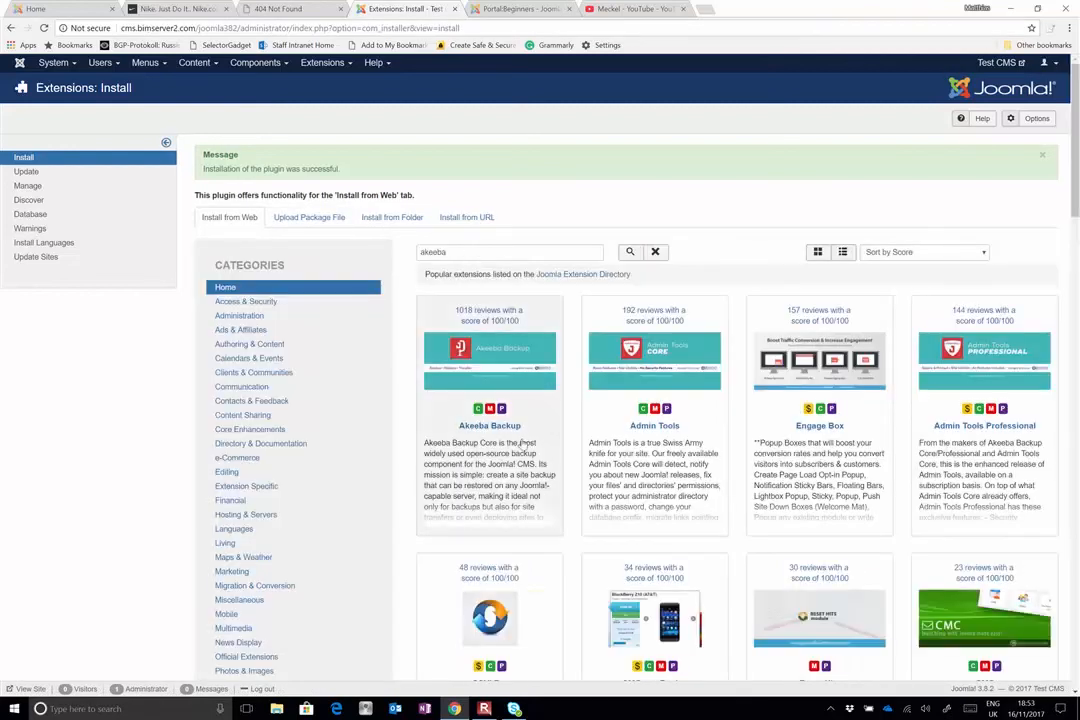
Install the Akeeba Backup extension from the search results and confirm its installation
left_click(493, 427)
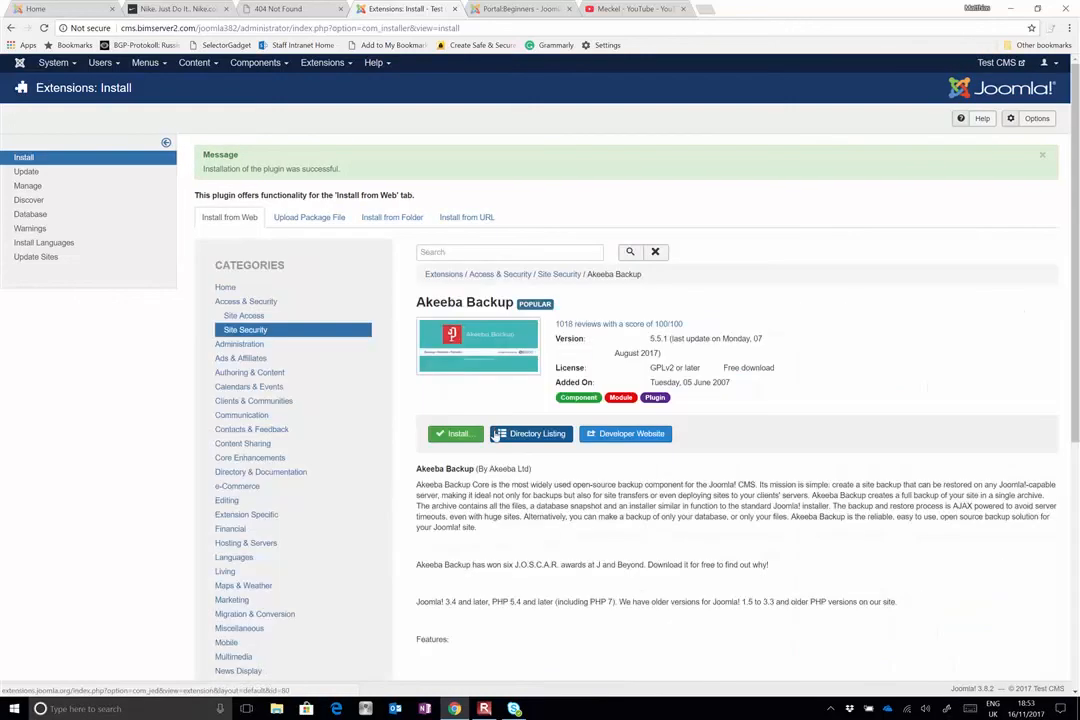
left_click(457, 434)
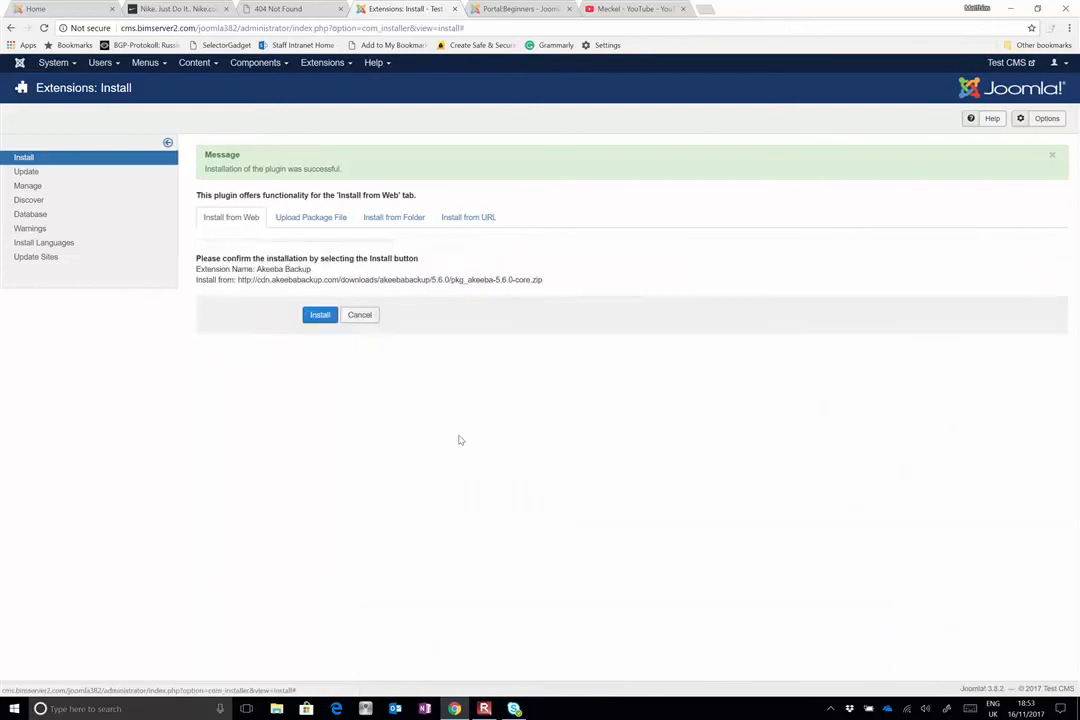
left_click(328, 305)
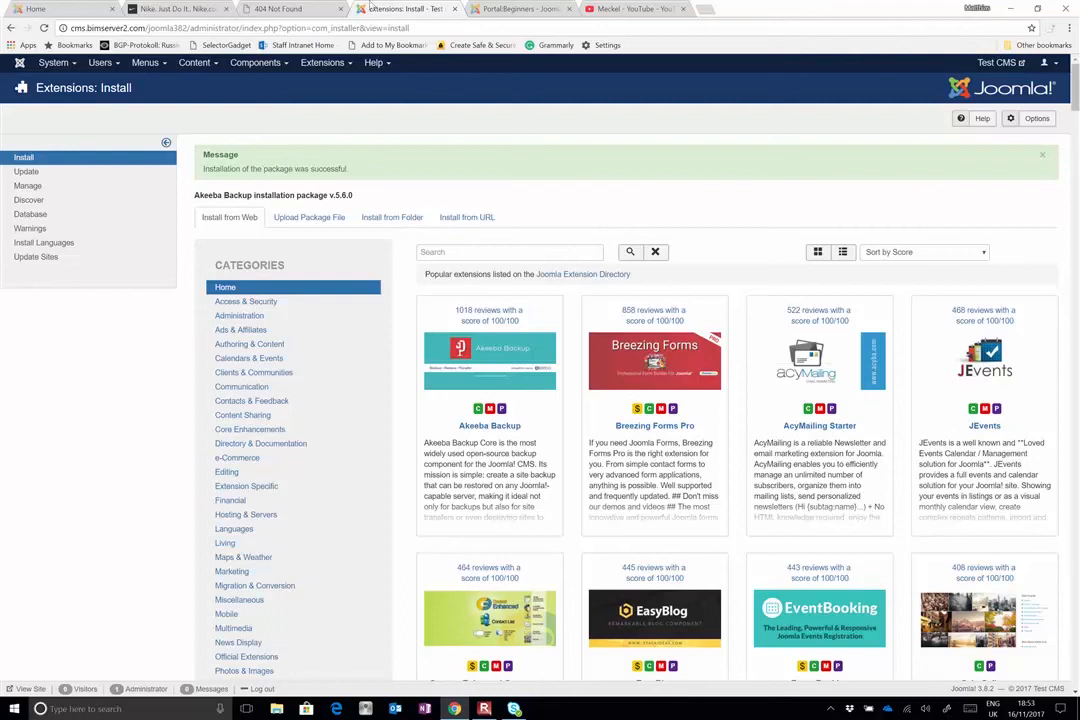
Open the Akeeba Backup component and run its Configuration Wizard to set up the backup automatically
left_click(275, 66)
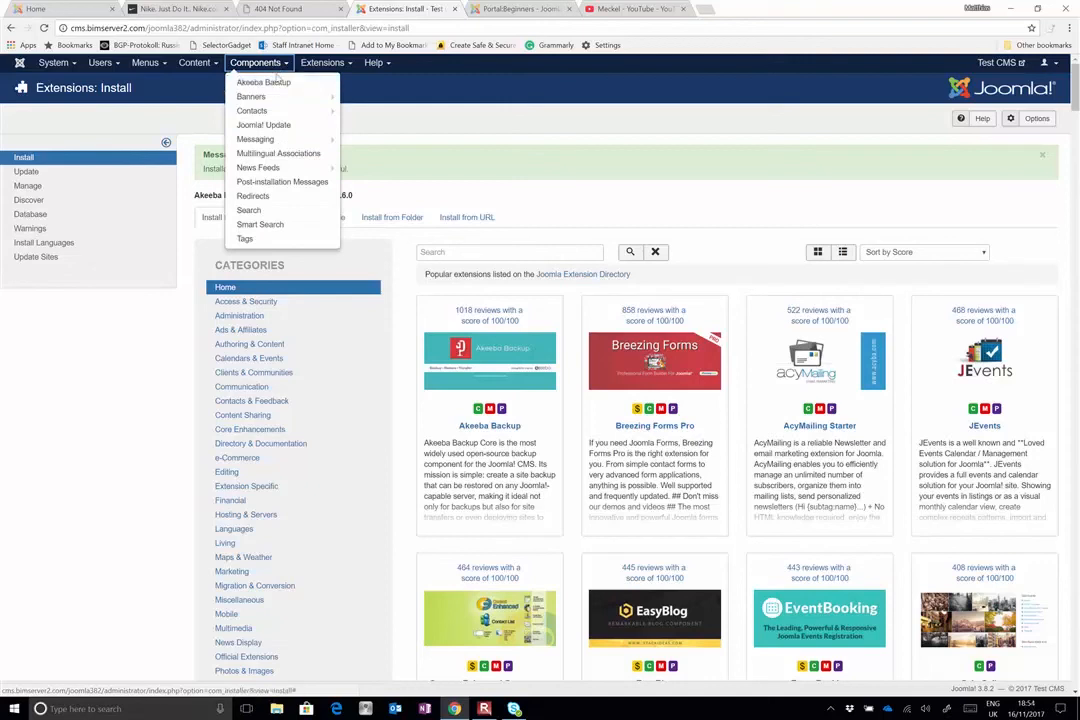
left_click(265, 83)
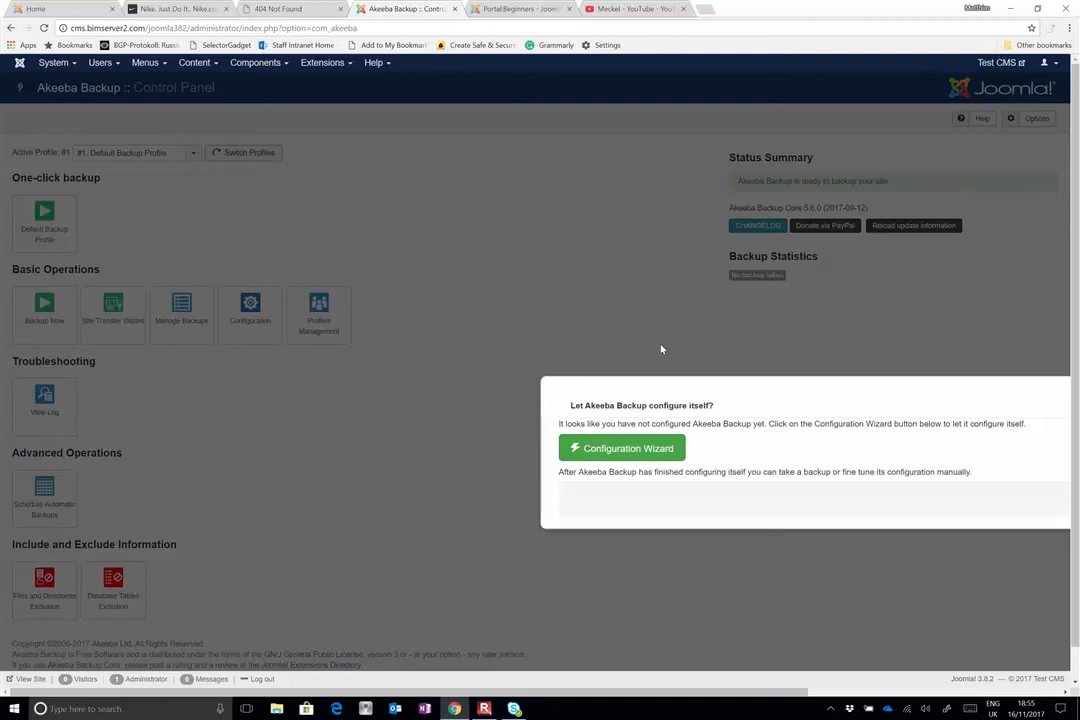
left_click(632, 450)
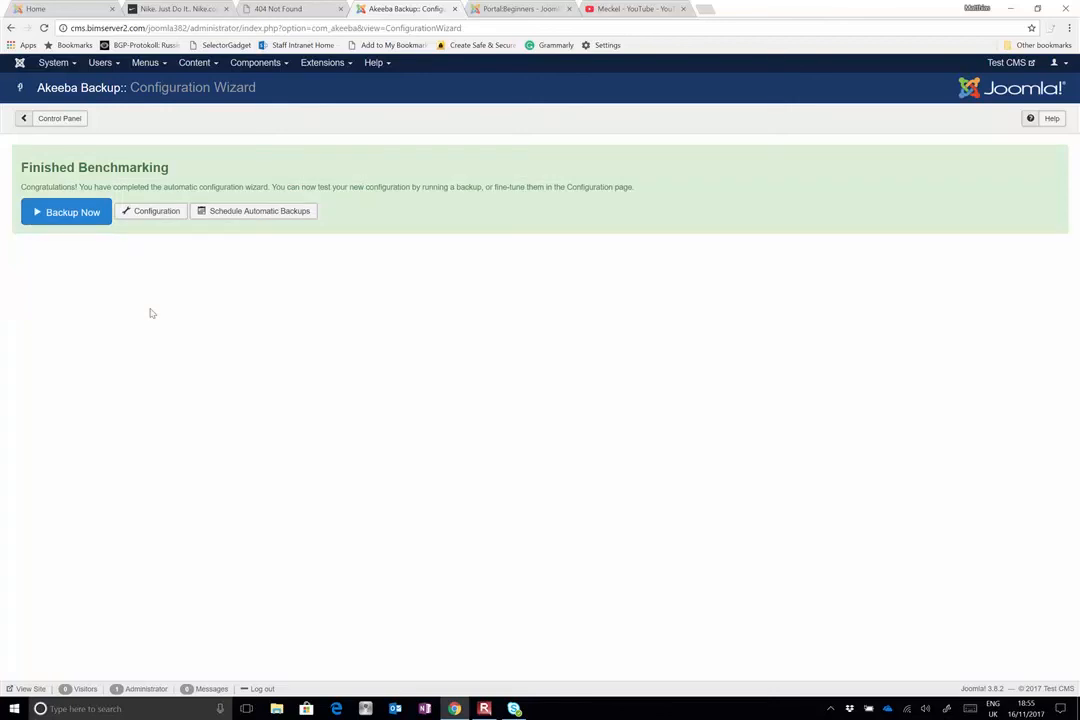
Run a new site backup with the default backup profile, keeping the short description and adding the comment "created first category"
left_click(93, 212)
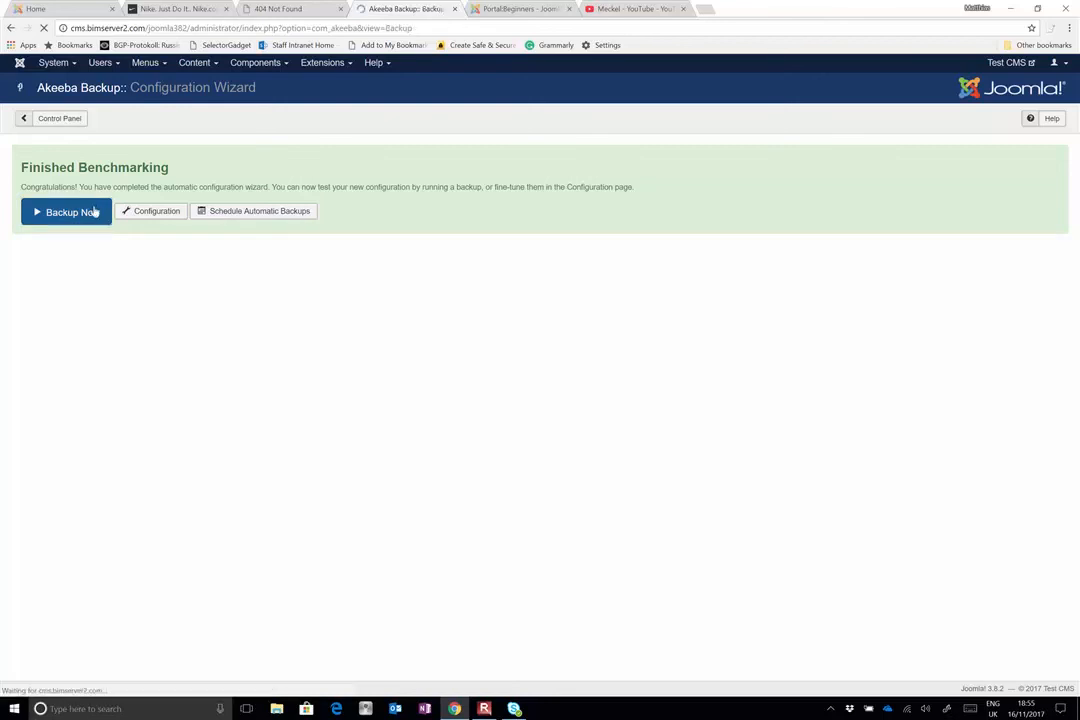
left_click(238, 232)
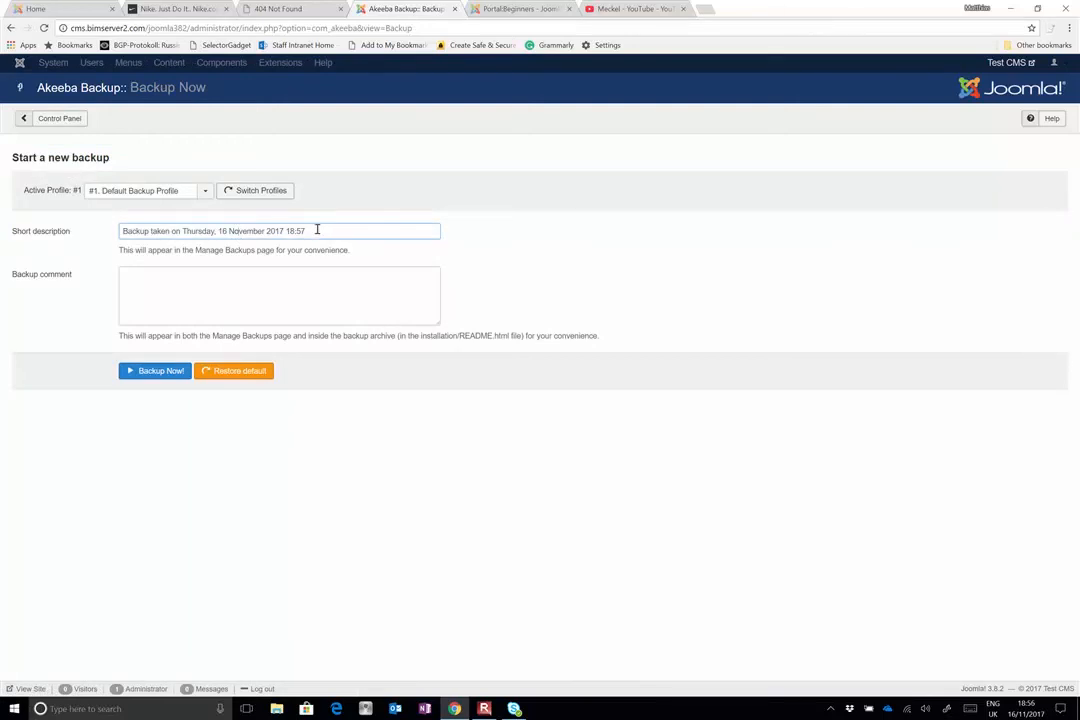
left_click_drag(317, 230, 258, 243)
left_click(294, 291)
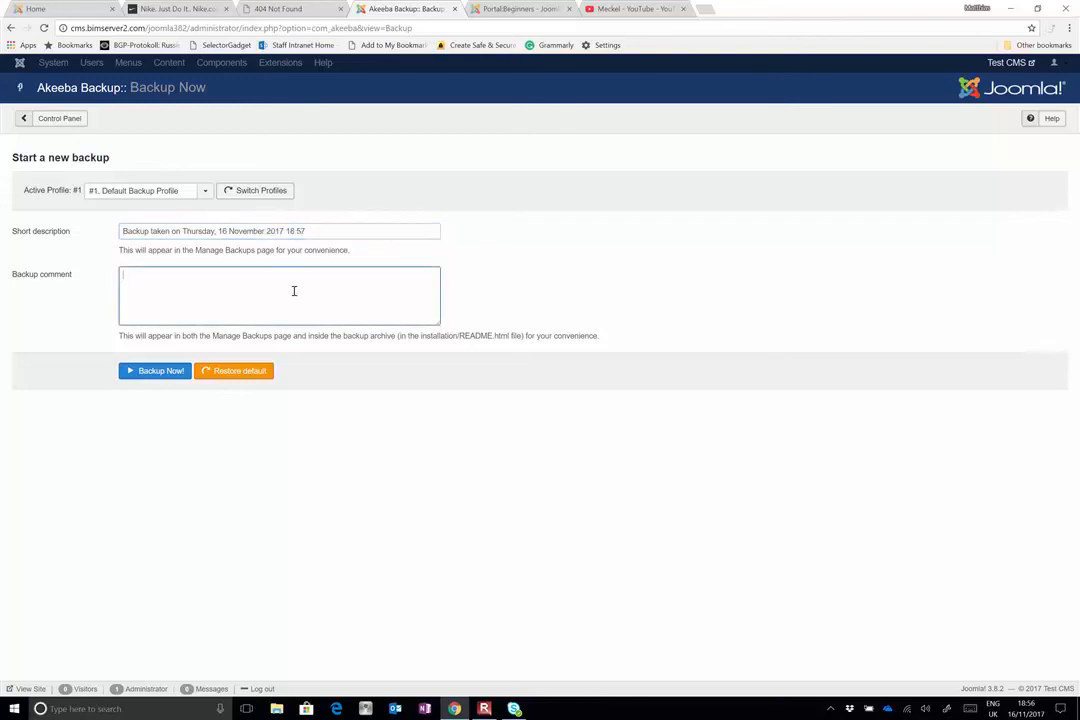
type("created first category")
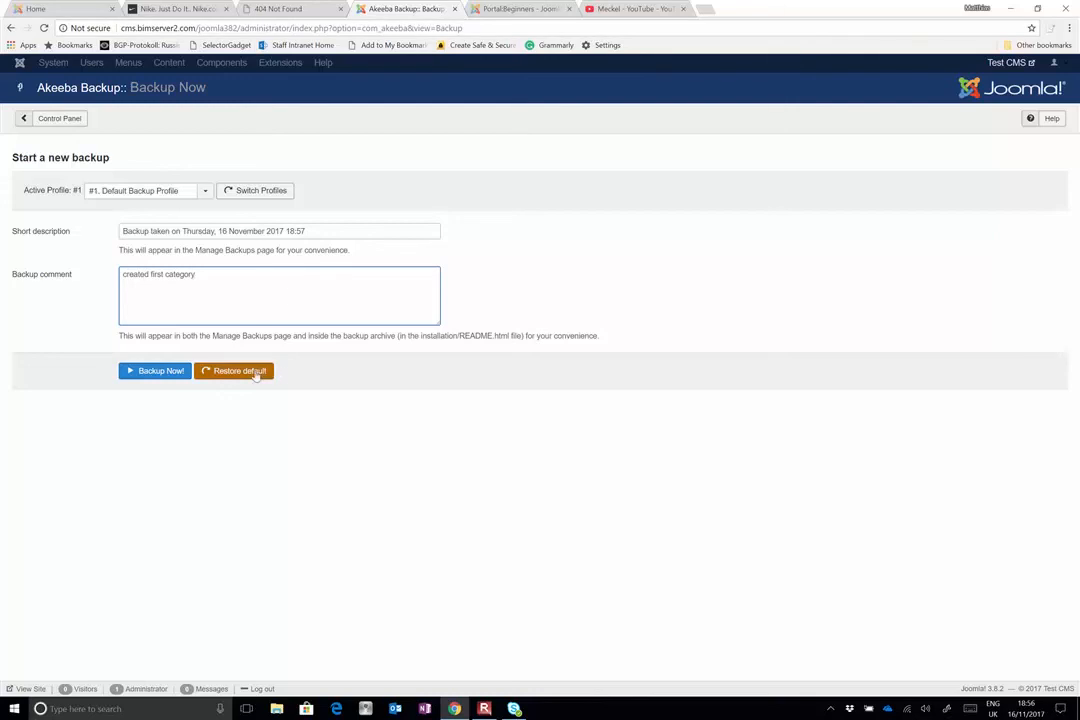
left_click(160, 371)
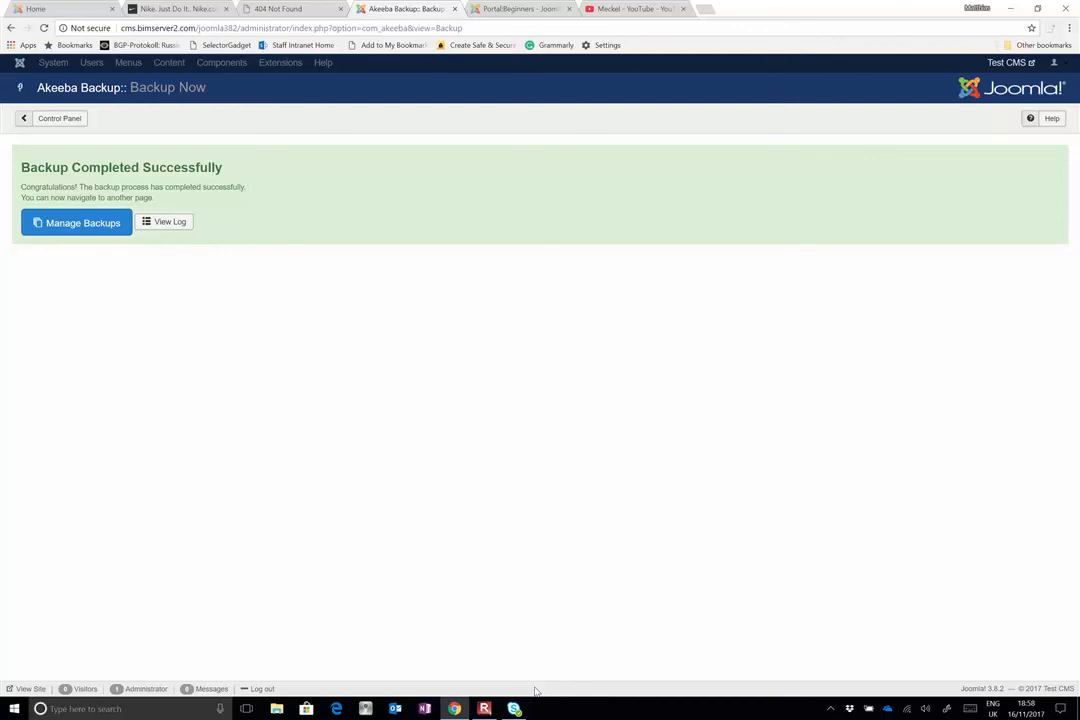
left_click(484, 708)
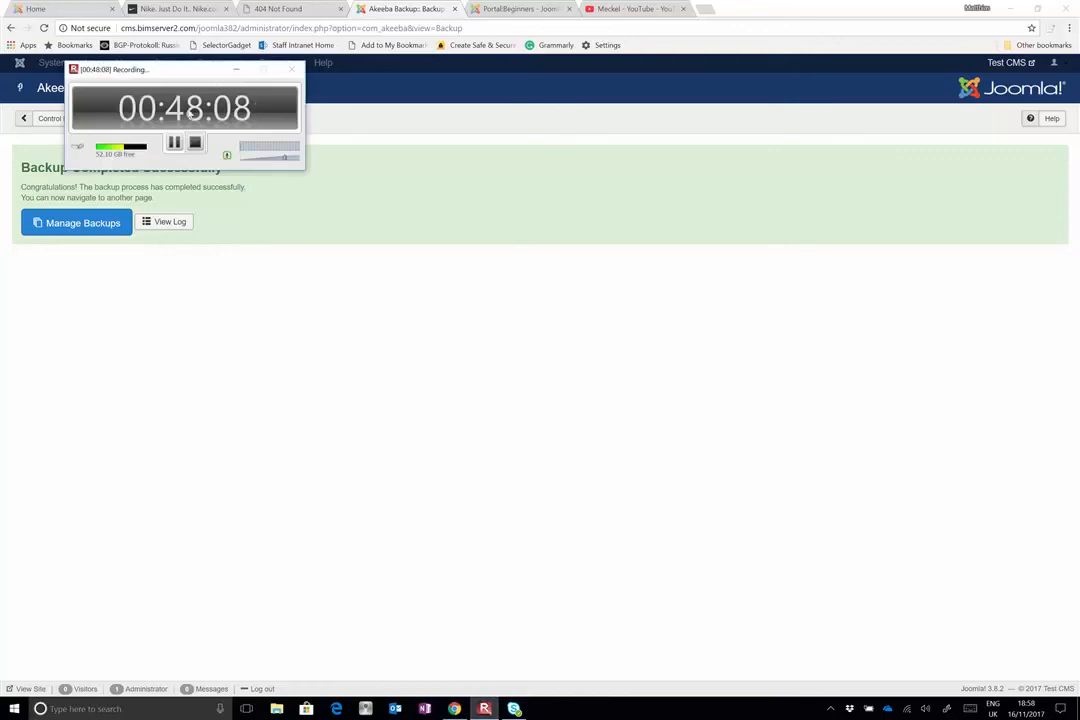